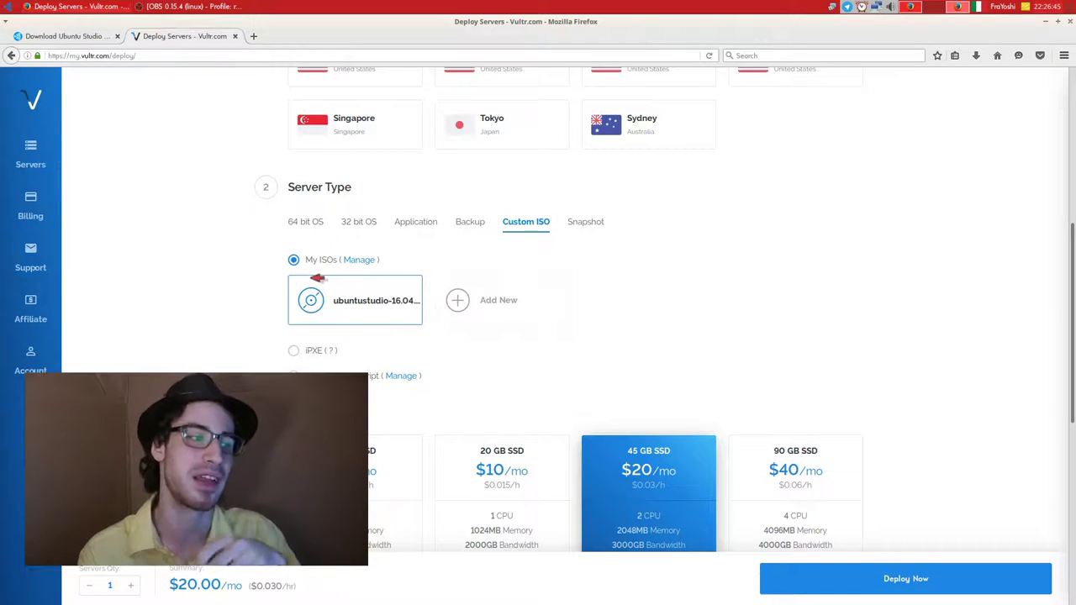
Open Vultr's Upload ISO from remote URL form, then bring up the Ubuntu Studio download tab.
{"action": "left_click", "coordinate": [516, 301]}
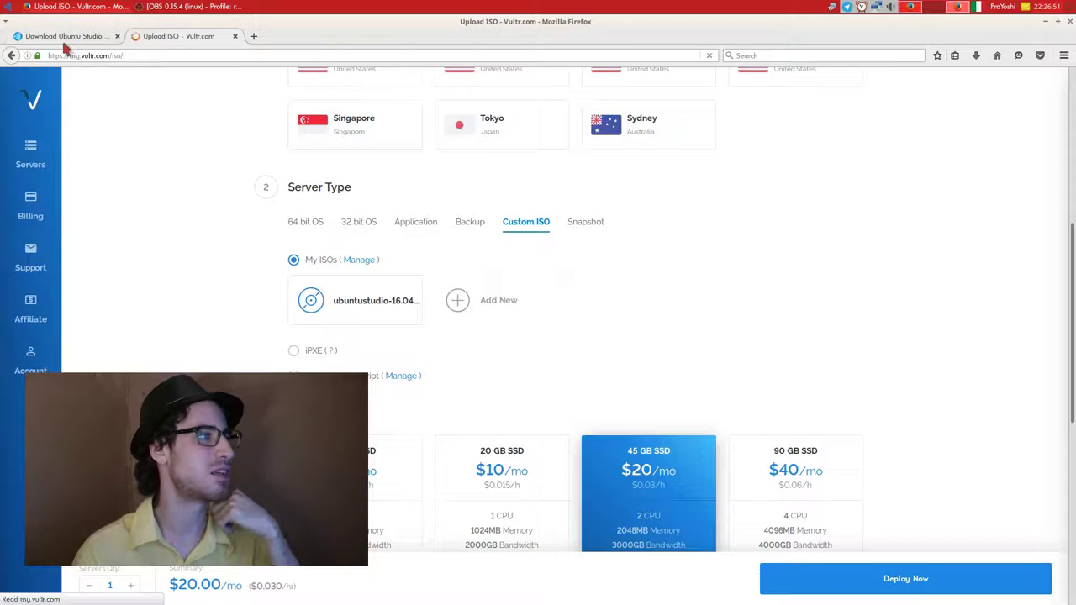
{"action": "left_click", "coordinate": [288, 212]}
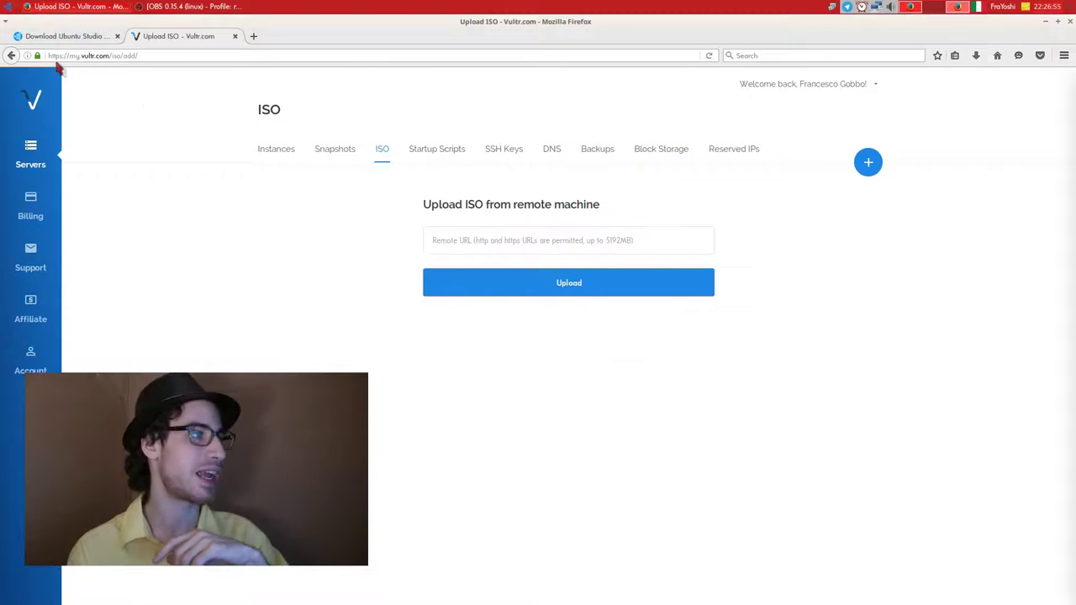
{"action": "left_click", "coordinate": [81, 40]}
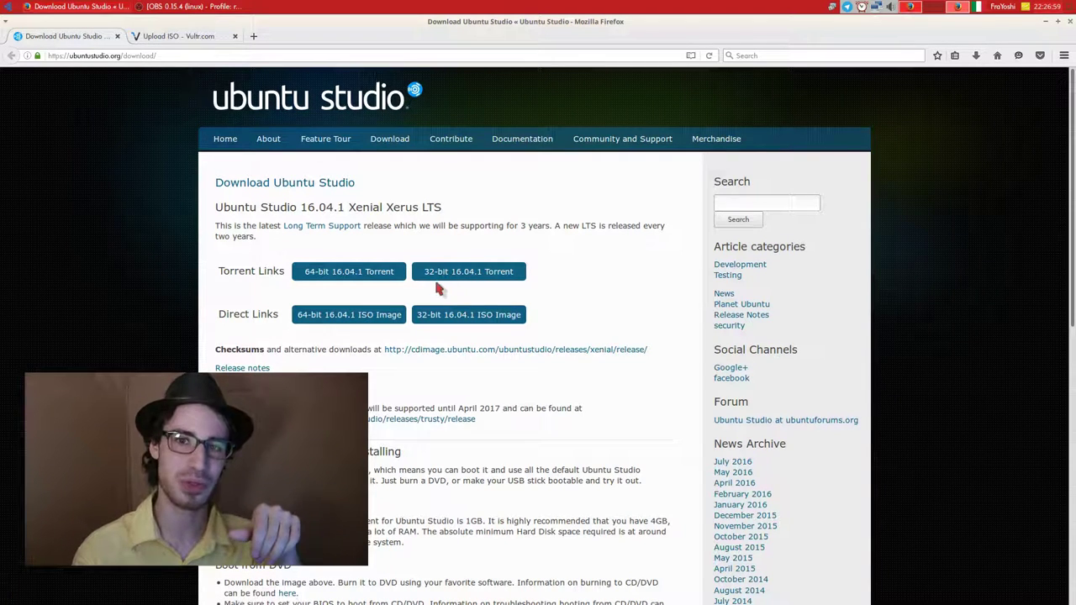
Copy the 64-bit Ubuntu Studio 16.04.1 ISO Image link and load it in a new tab.
{"action": "right_click", "coordinate": [331, 318]}
{"action": "left_click", "coordinate": [395, 414]}
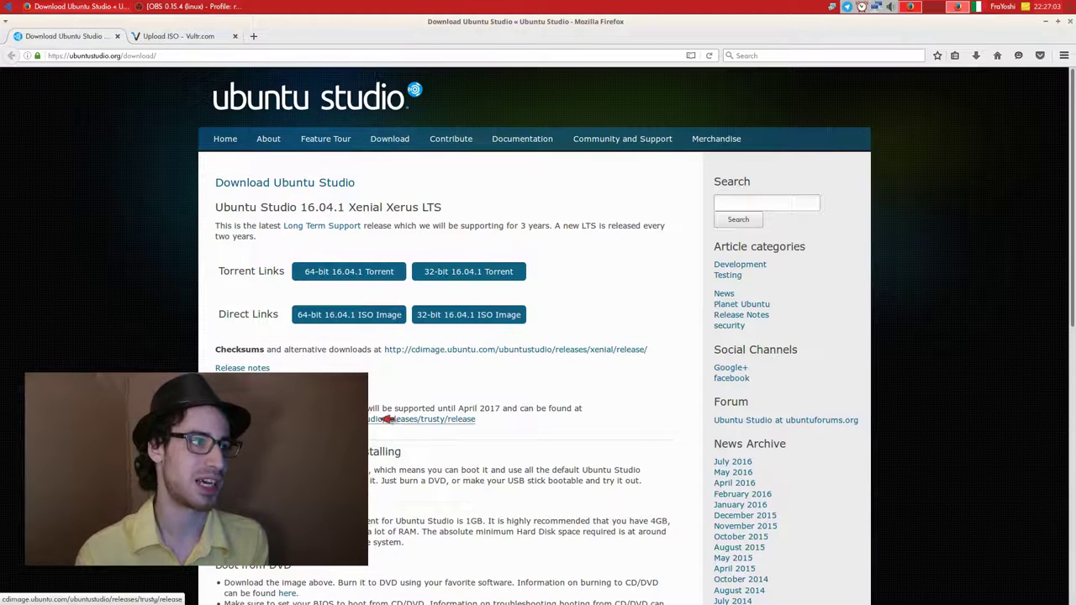
{"action": "left_click", "coordinate": [254, 37]}
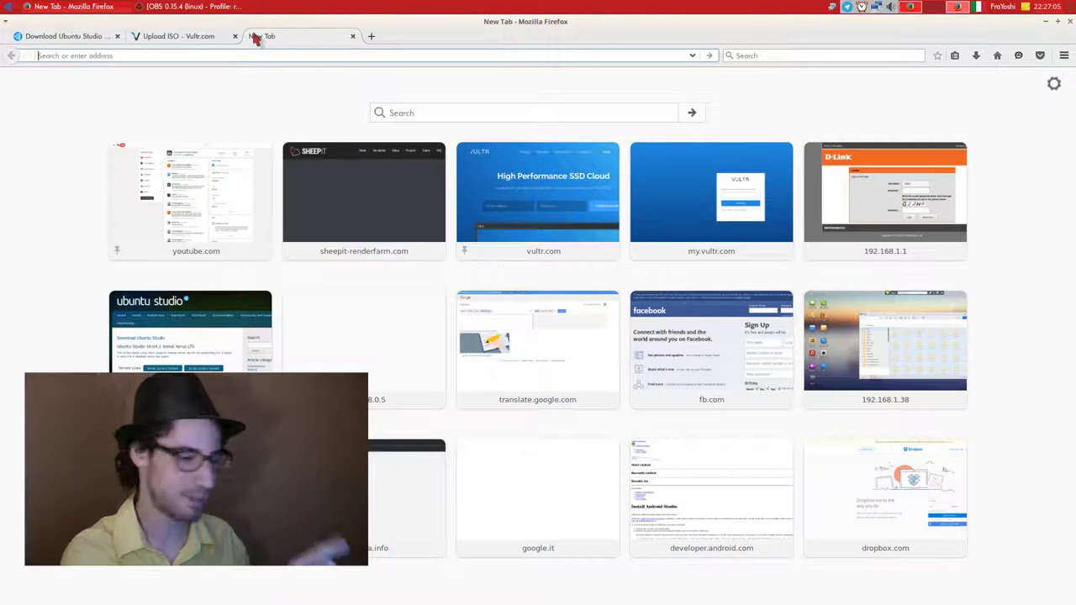
{"action": "type", "text": "http://cdimage.ubuntu.com/ubuntustudio/releases/xenial/release/ubuntustudio-16.04.1-dvd-amd64.iso"}
{"action": "key", "text": "Return"}
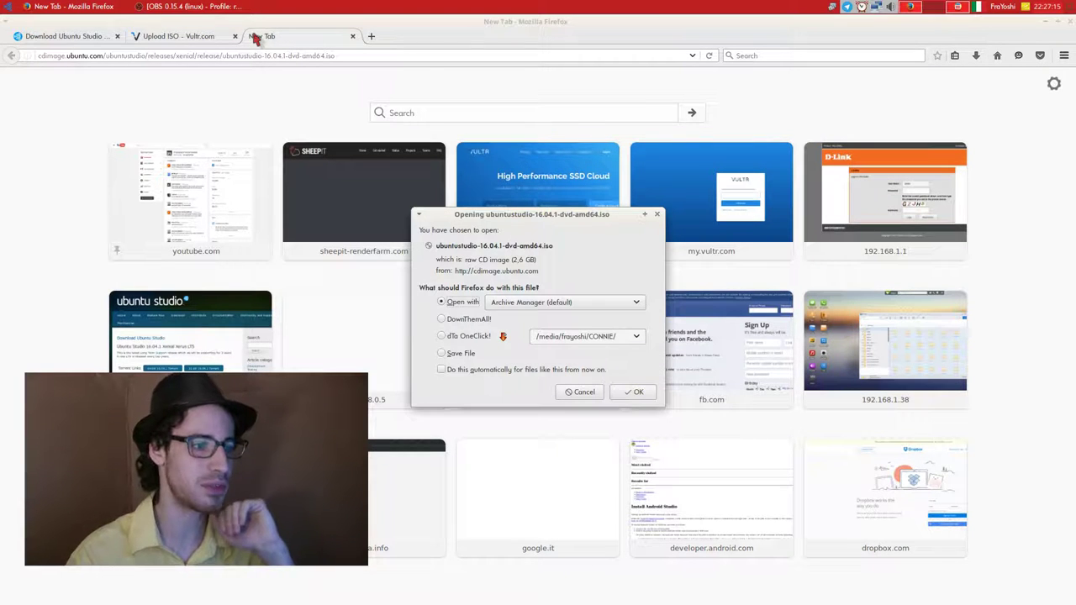
Cancel the ubuntustudio-16.04.1-dvd-amd64.iso download and return to the Vultr upload page.
{"action": "left_click", "coordinate": [458, 354]}
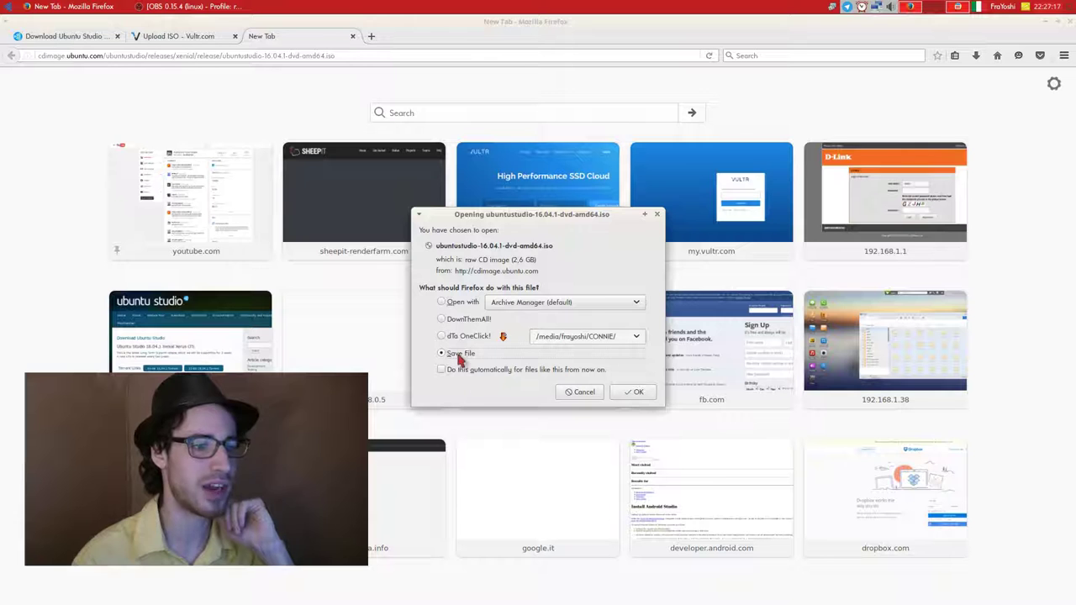
{"action": "left_click", "coordinate": [580, 393]}
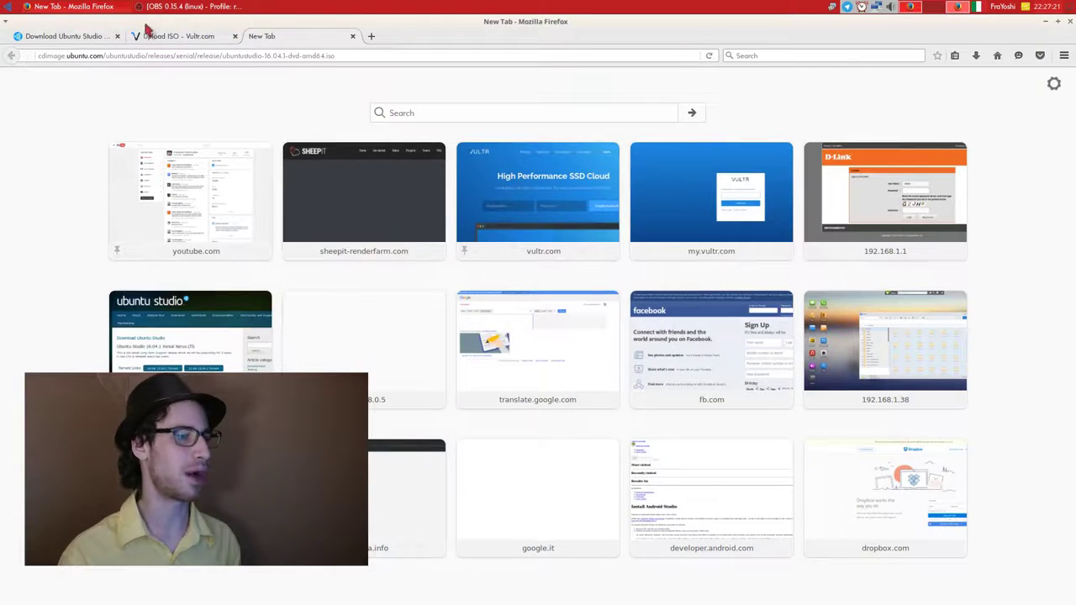
{"action": "left_click", "coordinate": [144, 36]}
Paste the Ubuntu Studio ISO link into the Remote URL field, check the ISO list, then view Instances.
{"action": "left_click", "coordinate": [529, 241]}
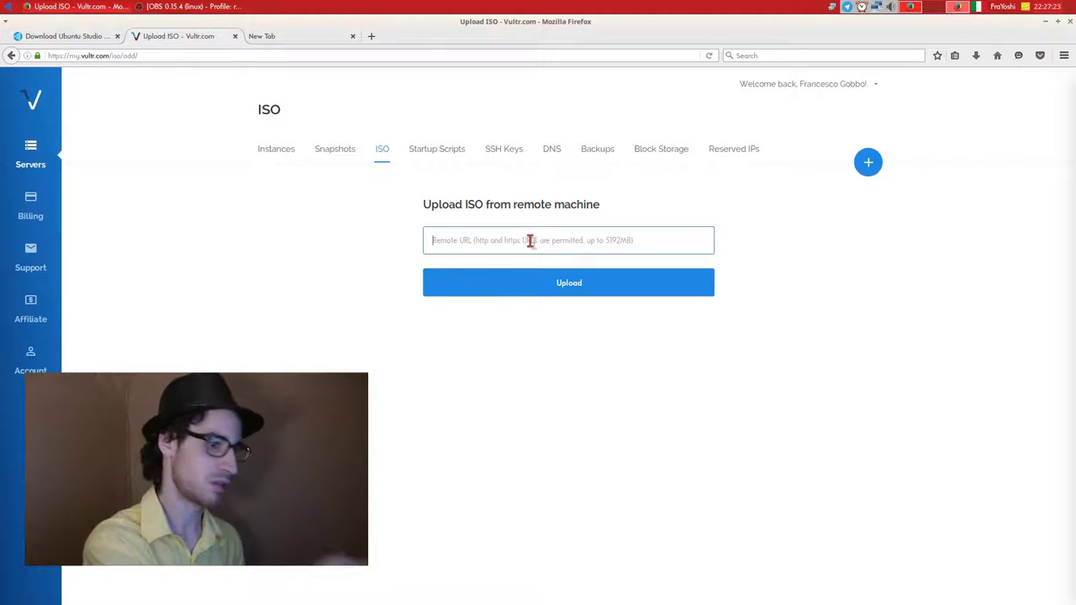
{"action": "type", "text": "http://cdimage.ubuntu.com/ubuntustudio/releases/xenial/release/ubuntustudio-16.04.1-dvd-amd64.iso"}
{"action": "left_click", "coordinate": [551, 314]}
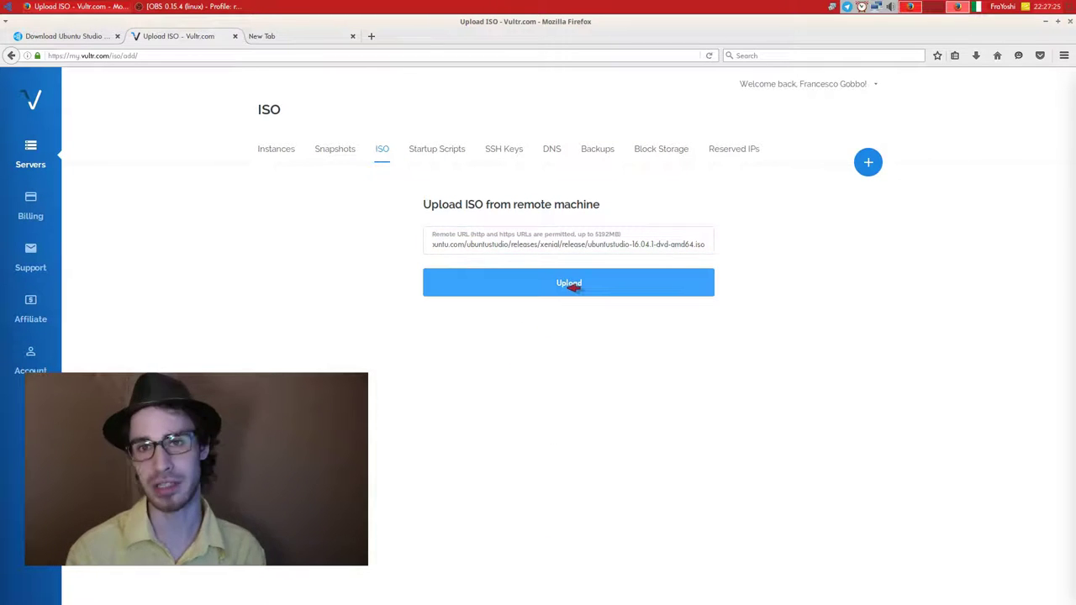
{"action": "left_click", "coordinate": [380, 149]}
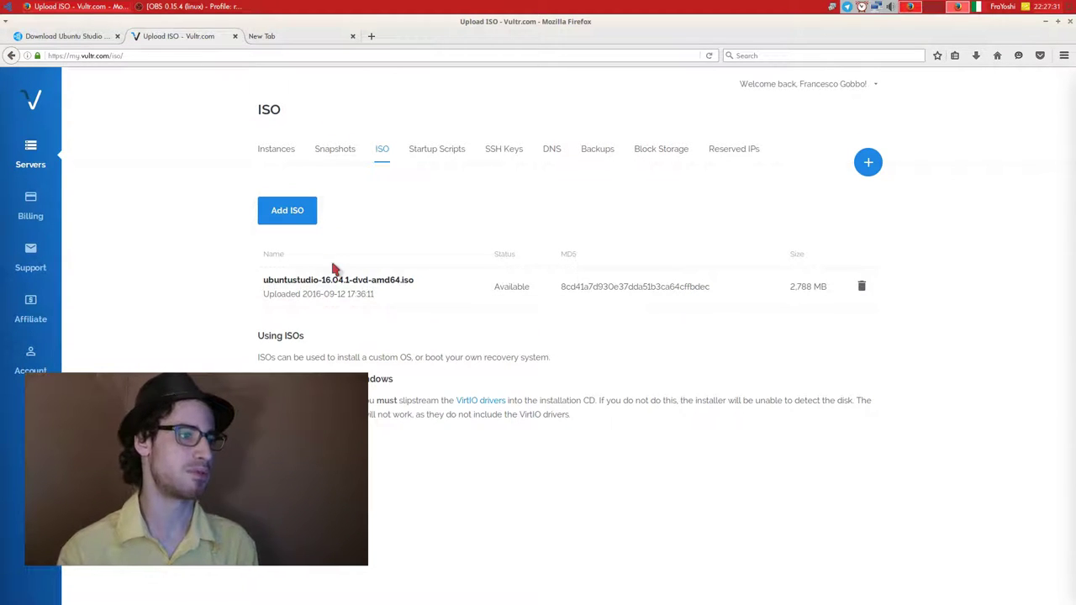
{"action": "left_click", "coordinate": [299, 149]}
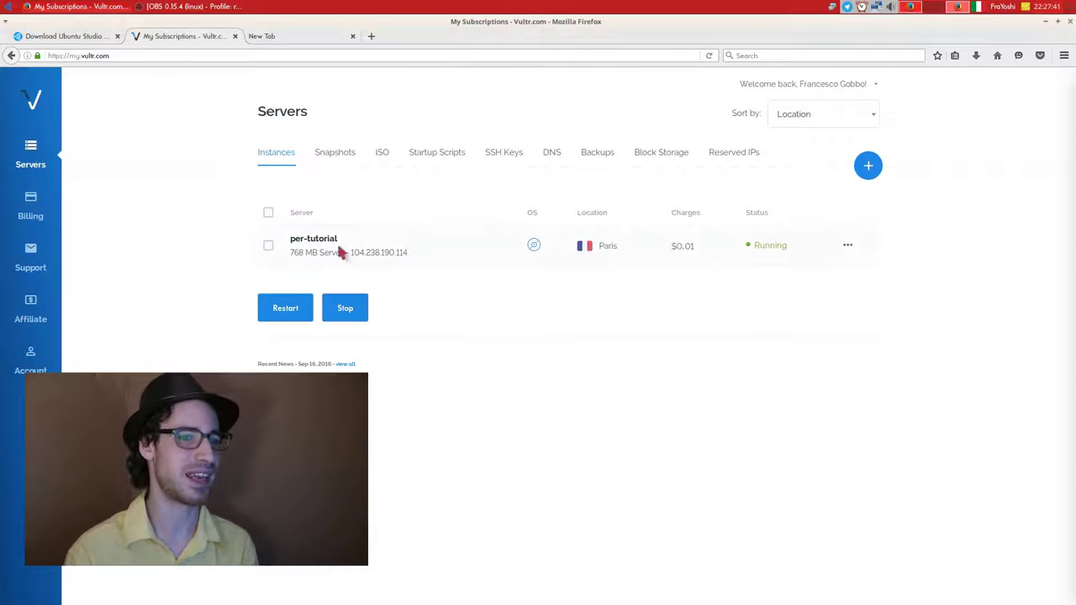
Deploy a new server in Paris booting the ubuntustudio-16.04 custom ISO on the 15 GB SSD $5/mo plan.
{"action": "left_click", "coordinate": [882, 168]}
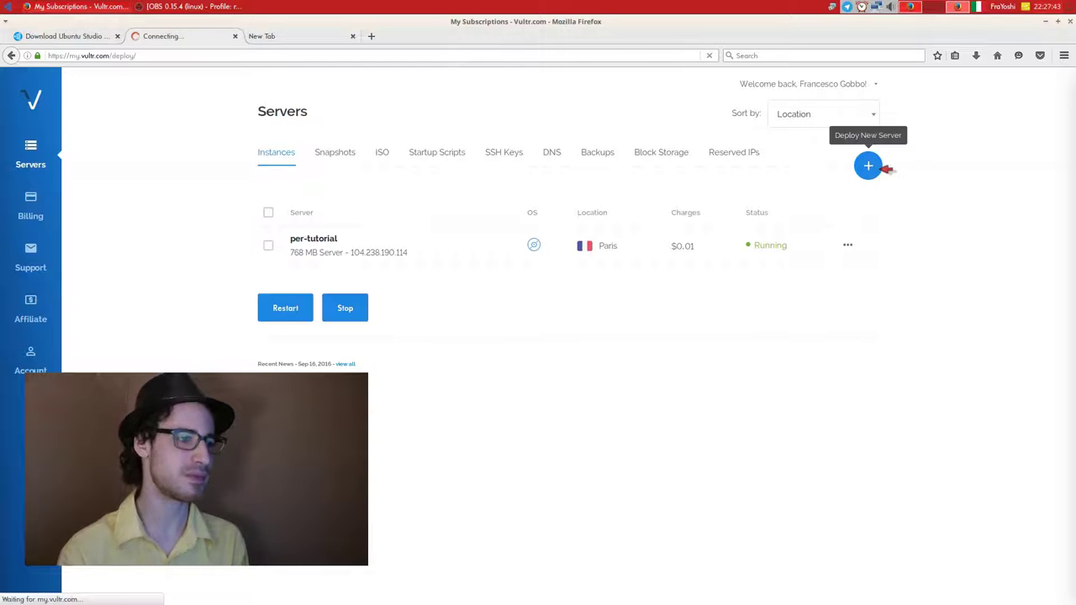
{"action": "left_click", "coordinate": [352, 323]}
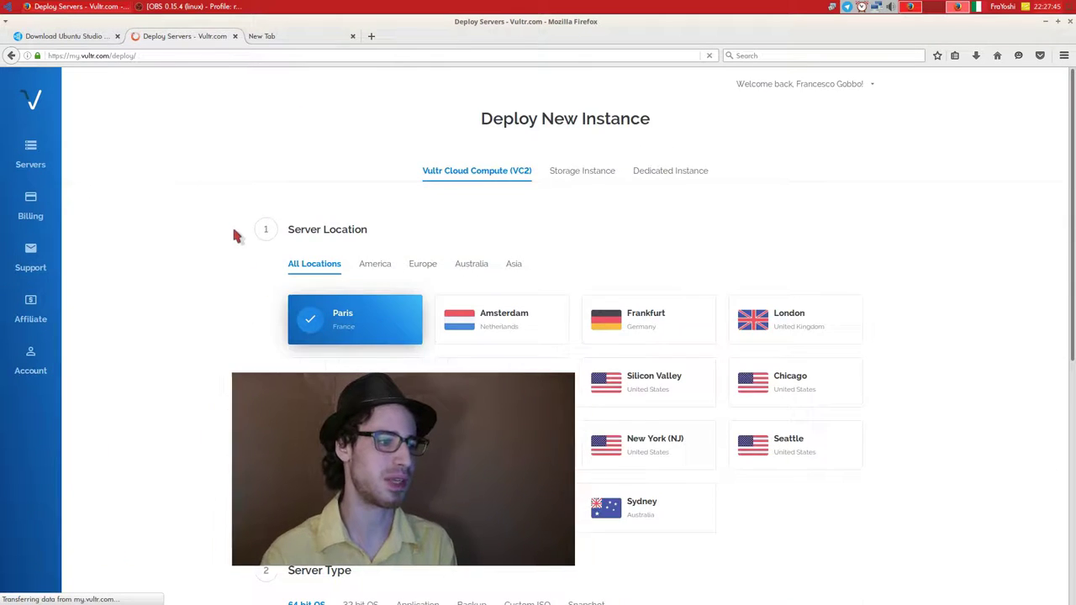
{"action": "scroll", "coordinate": [235, 233], "scroll_direction": "down", "scroll_amount": 4}
{"action": "left_click", "coordinate": [536, 286]}
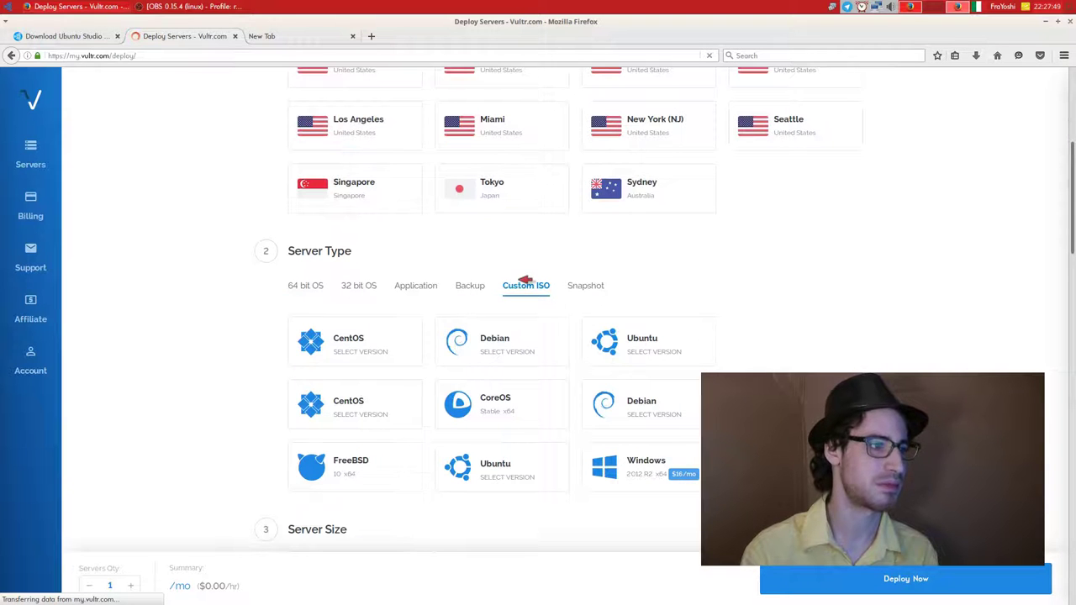
{"action": "left_click", "coordinate": [375, 300]}
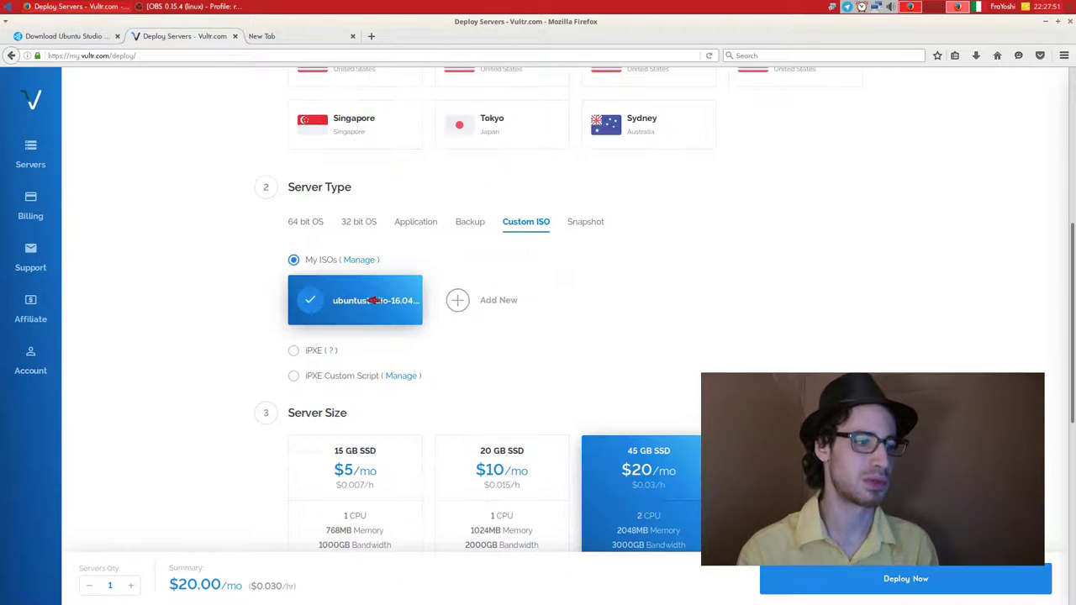
{"action": "scroll", "coordinate": [241, 329], "scroll_direction": "down", "scroll_amount": 3}
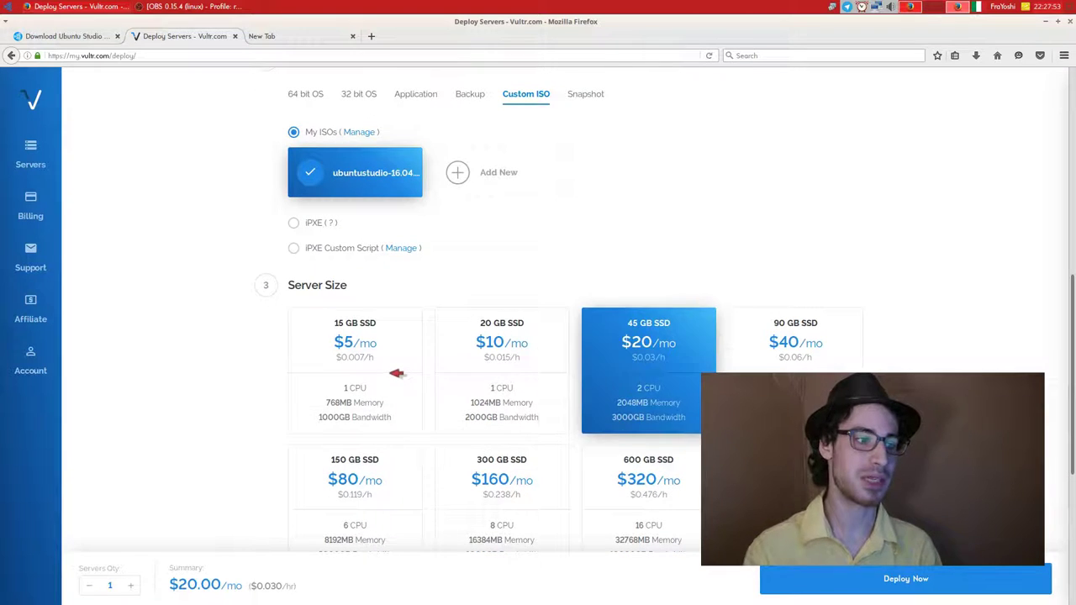
{"action": "left_click", "coordinate": [397, 373]}
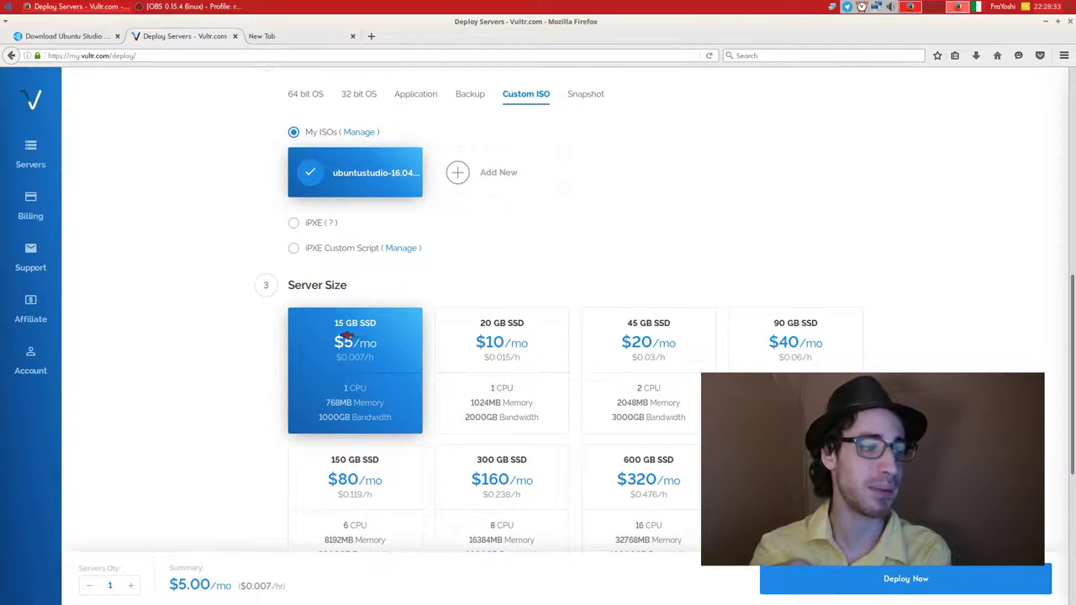
Enter 'per' in the hostname field and accept the per-tutorial suggestion as hostname and label.
{"action": "scroll", "coordinate": [227, 311], "scroll_direction": "down", "scroll_amount": 3}
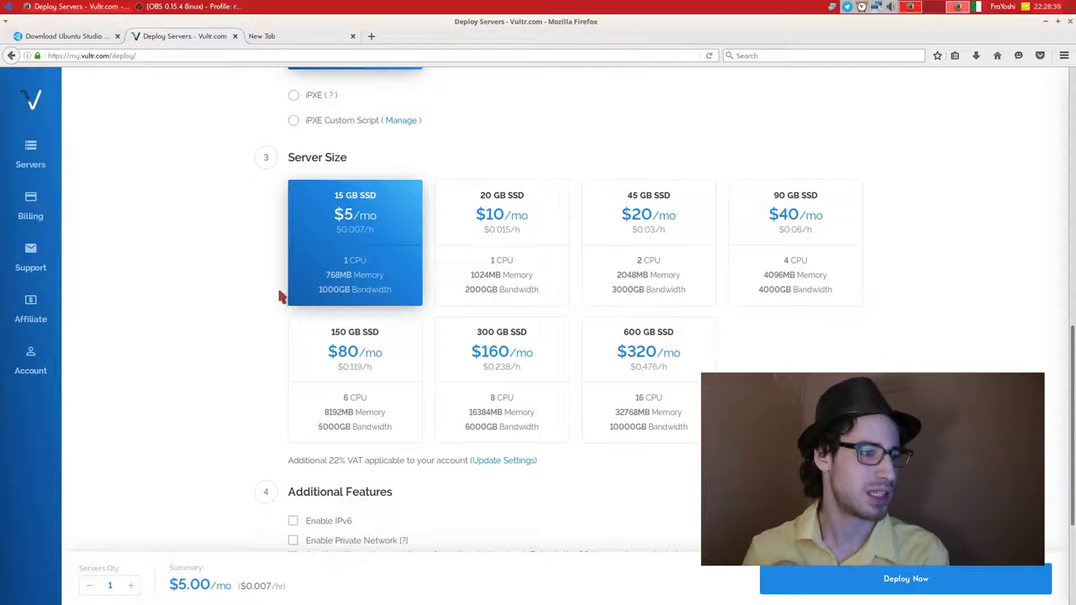
{"action": "scroll", "coordinate": [241, 294], "scroll_direction": "down", "scroll_amount": 3}
{"action": "scroll", "coordinate": [219, 362], "scroll_direction": "down", "scroll_amount": 2}
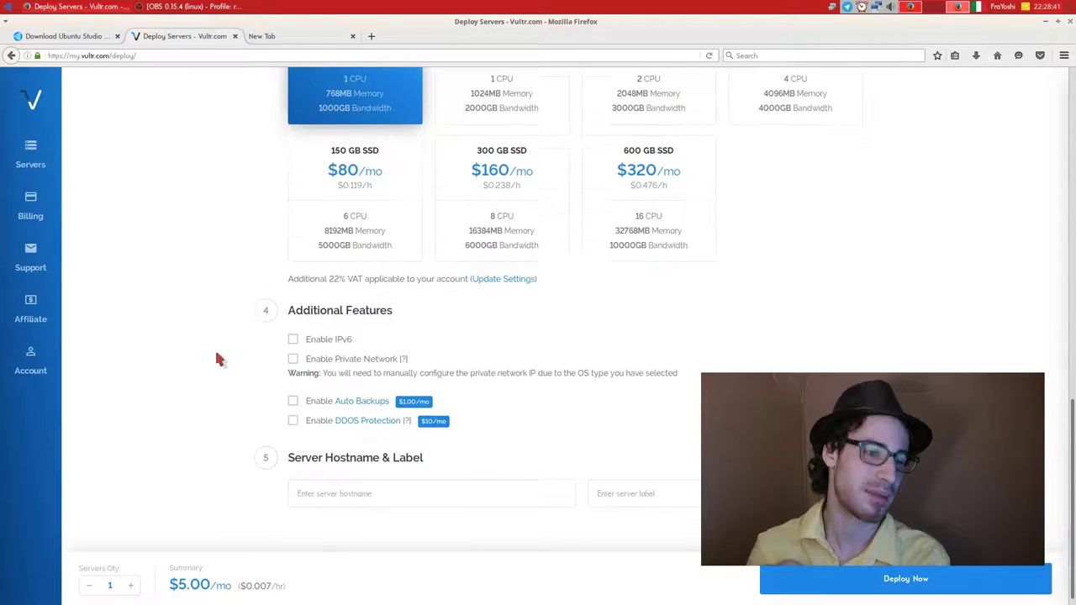
{"action": "left_click", "coordinate": [403, 485]}
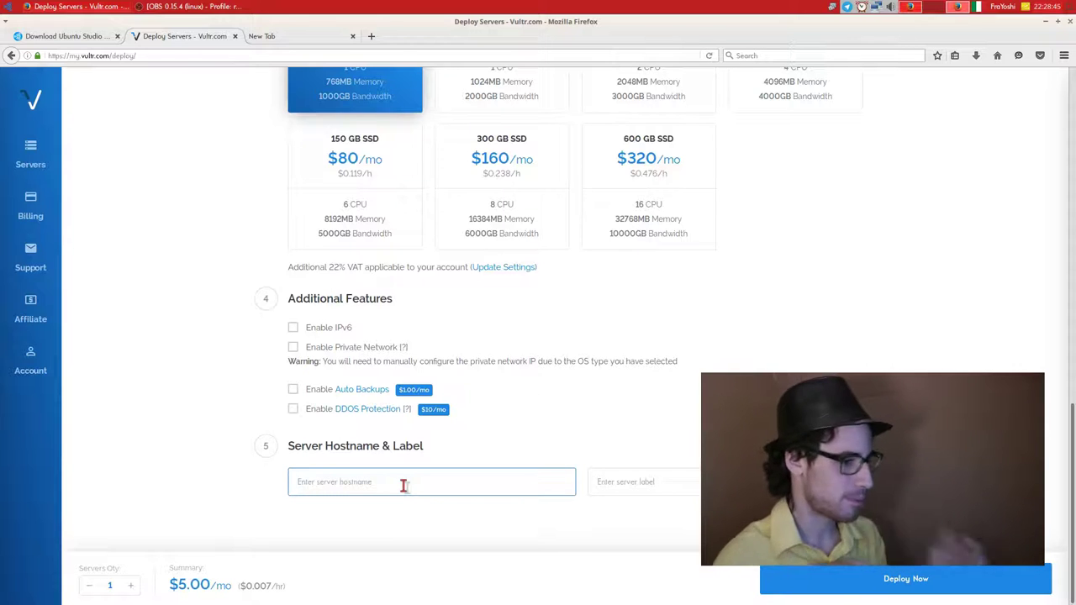
{"action": "type", "text": "per"}
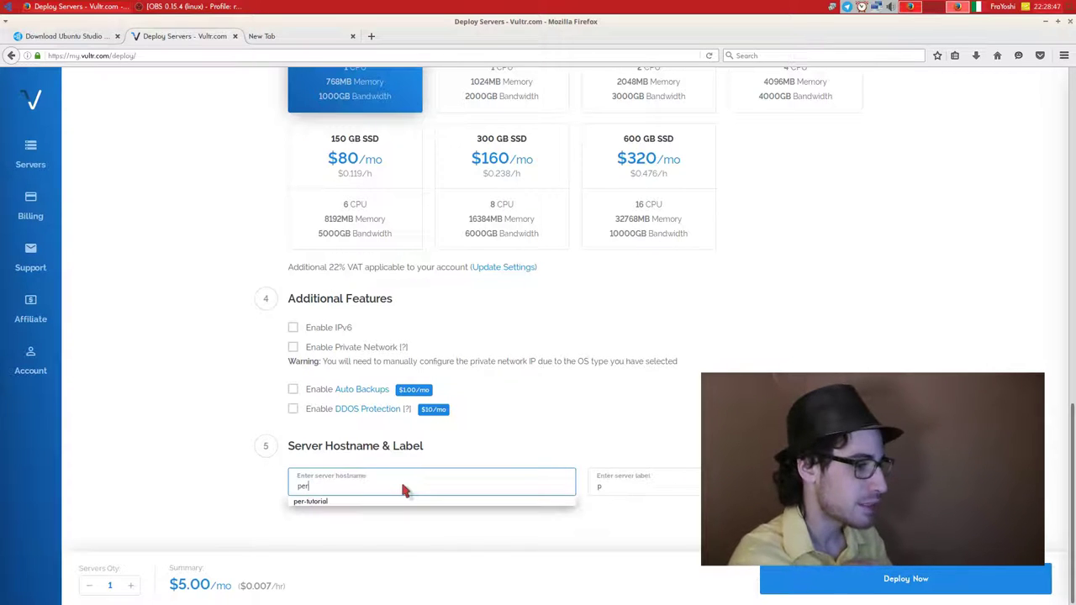
{"action": "key", "text": "Down"}
{"action": "key", "text": "Return"}
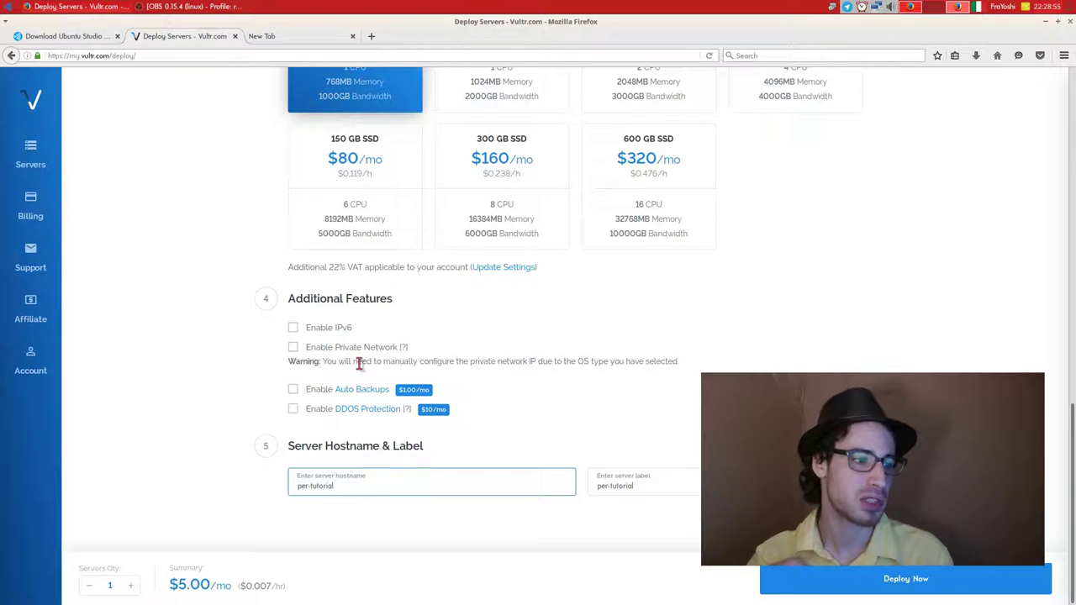
{"action": "mouse_move", "coordinate": [404, 350]}
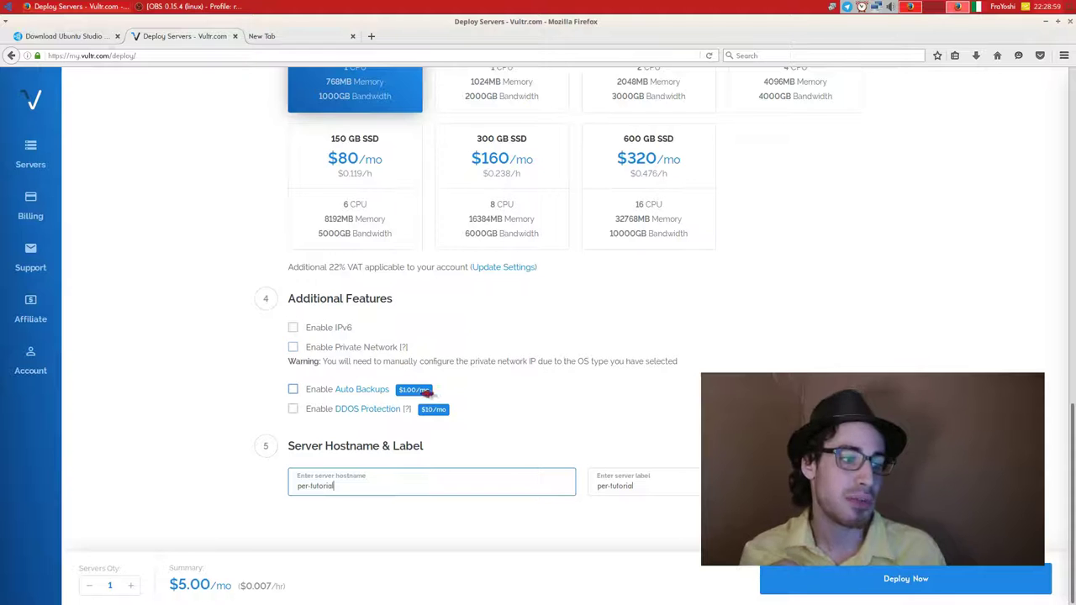
{"action": "left_click", "coordinate": [193, 352]}
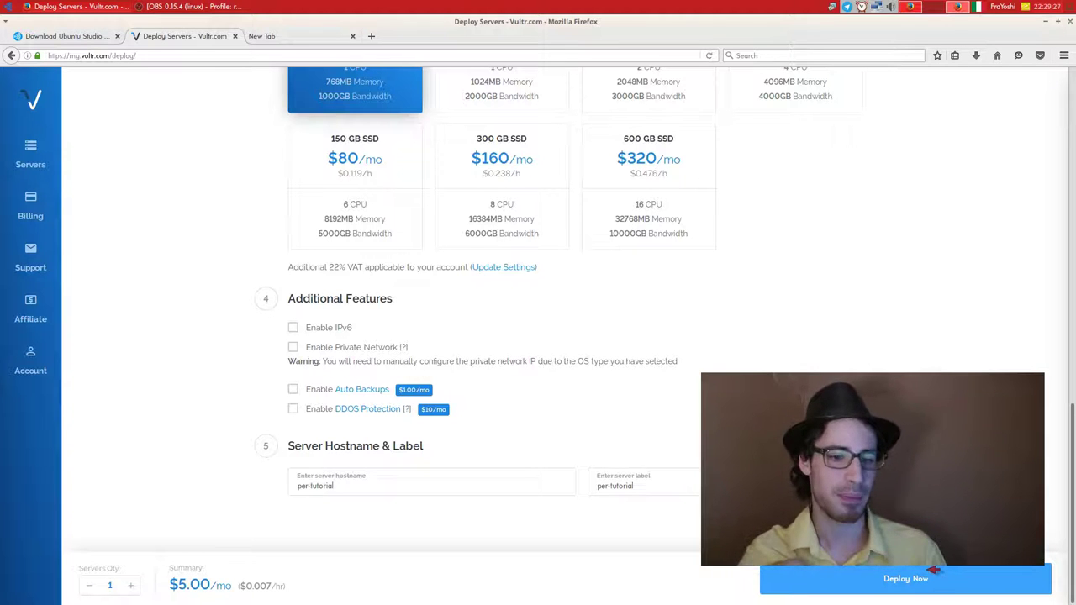
{"action": "scroll", "coordinate": [401, 297], "scroll_direction": "up", "scroll_amount": 15}
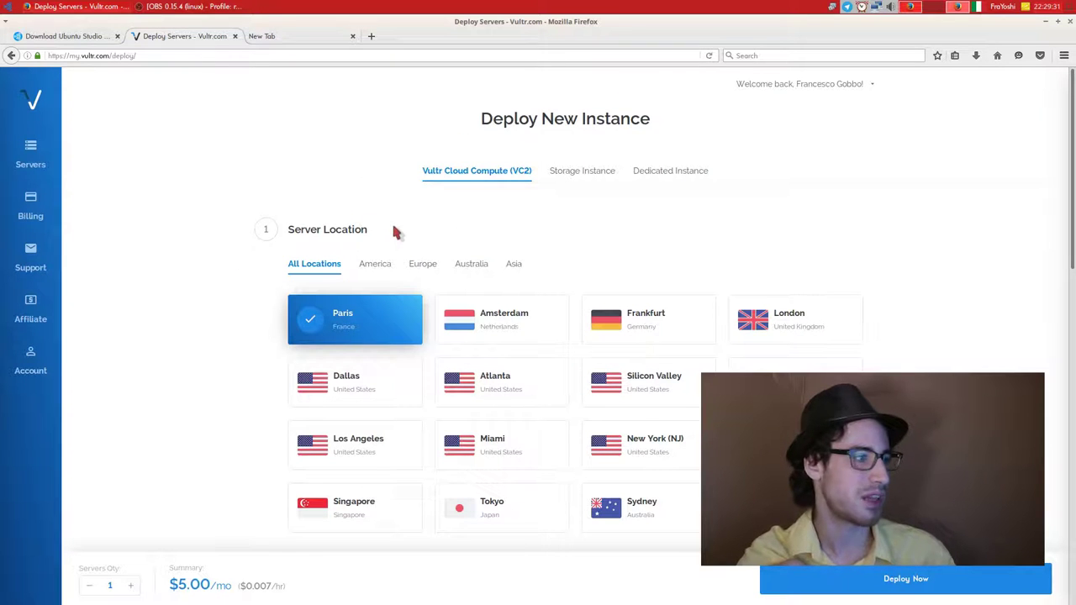
From the Servers list, open per-tutorial's details (Paris, 768 MB RAM, 15 GB SSD).
{"action": "left_click", "coordinate": [33, 161]}
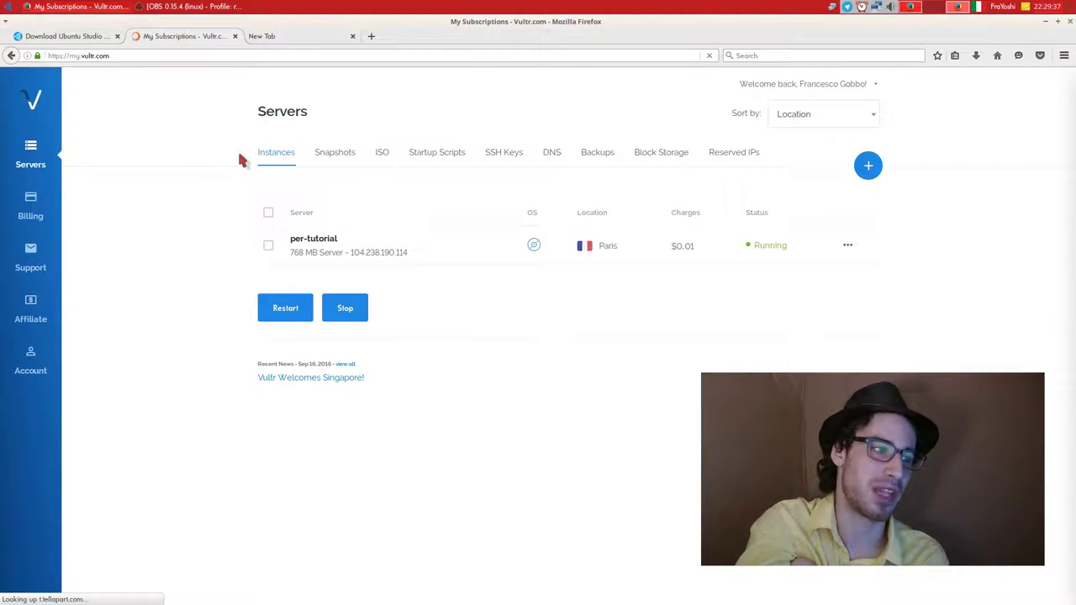
{"action": "left_click", "coordinate": [332, 240]}
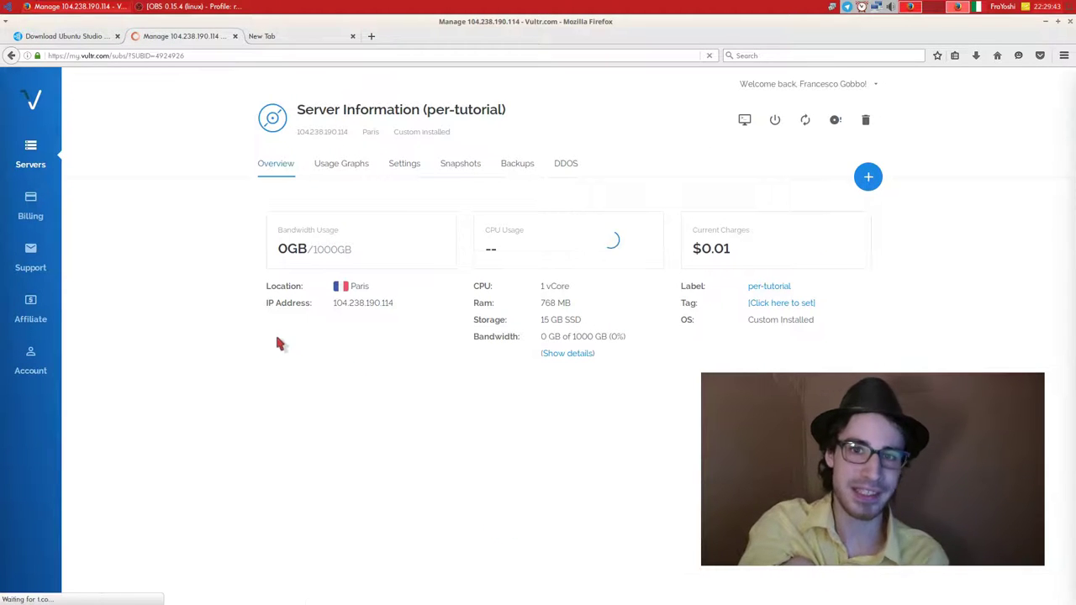
Open the per-tutorial server's web console and maximize the noVNC window.
{"action": "left_click", "coordinate": [744, 119]}
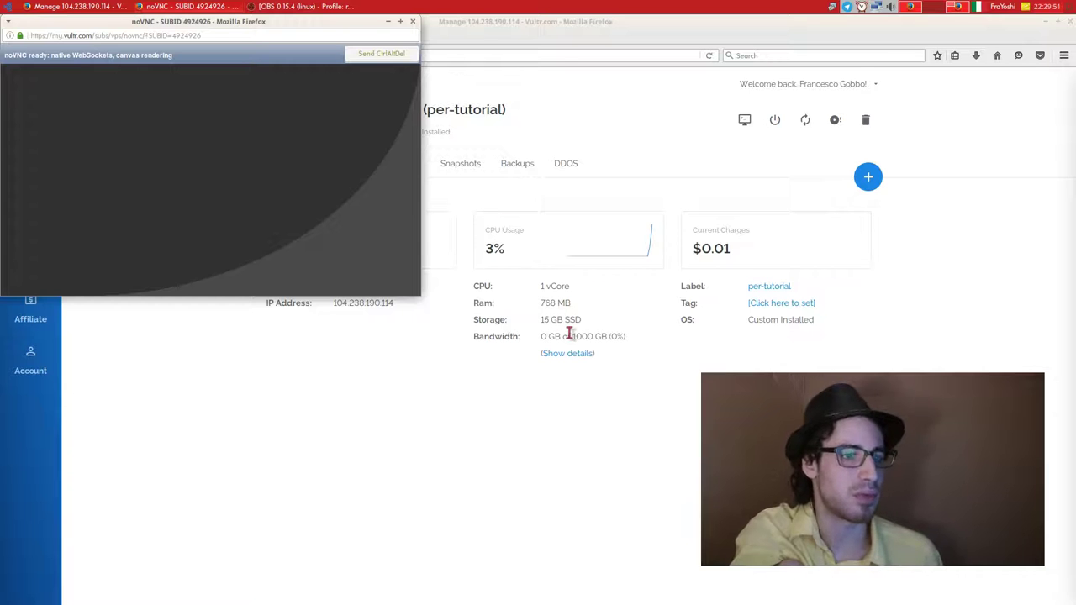
{"action": "left_click_drag", "start_coordinate": [307, 23], "coordinate": [504, 158]}
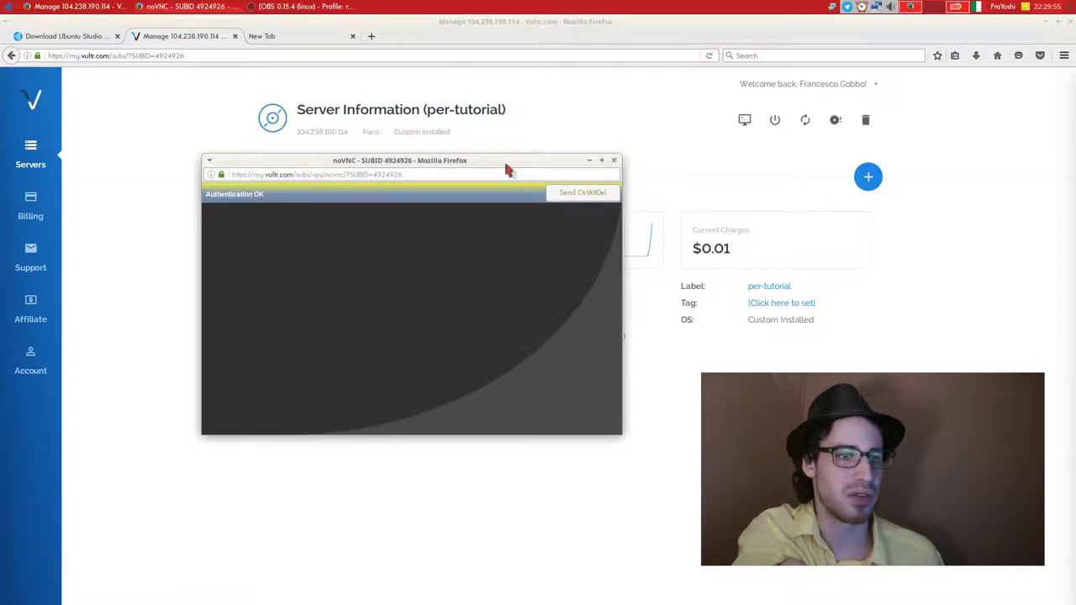
{"action": "double_click", "coordinate": [512, 163]}
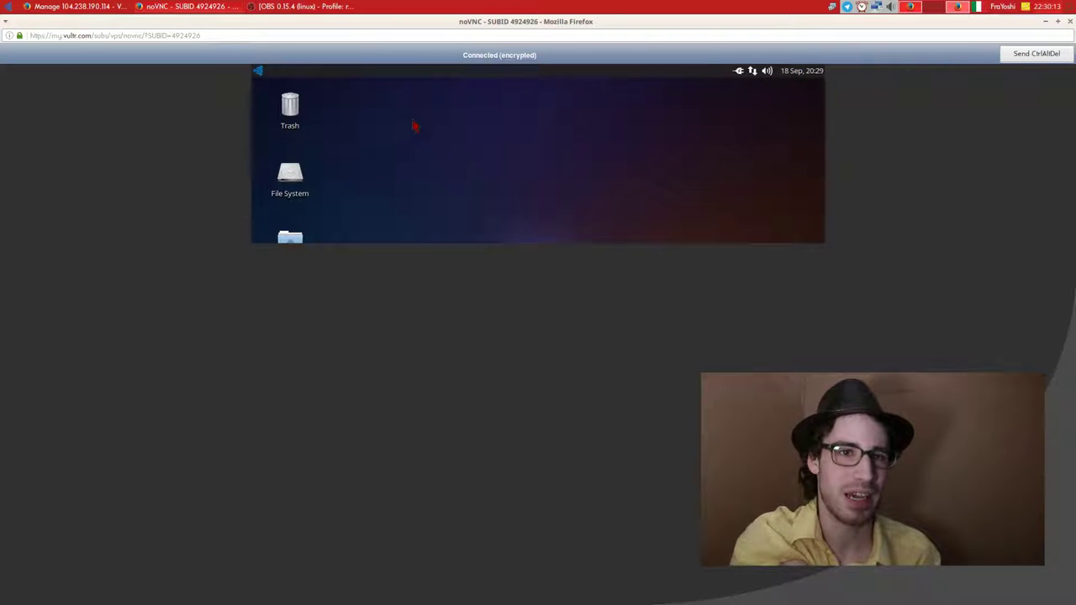
Check the host network menu, then open the remote desktop's Desktop Settings.
{"action": "left_click", "coordinate": [877, 8]}
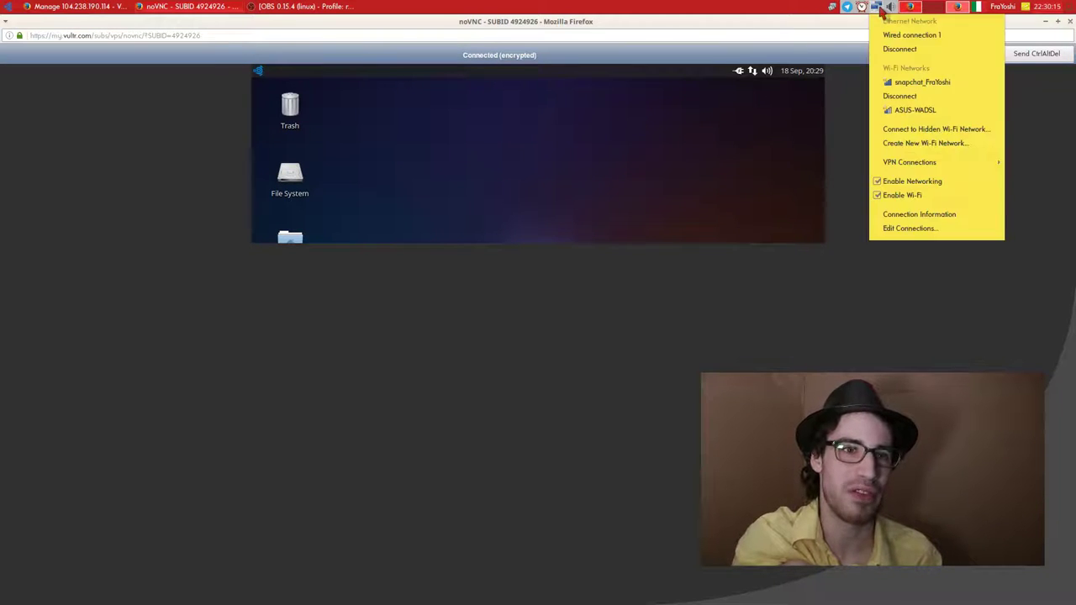
{"action": "left_click", "coordinate": [718, 9]}
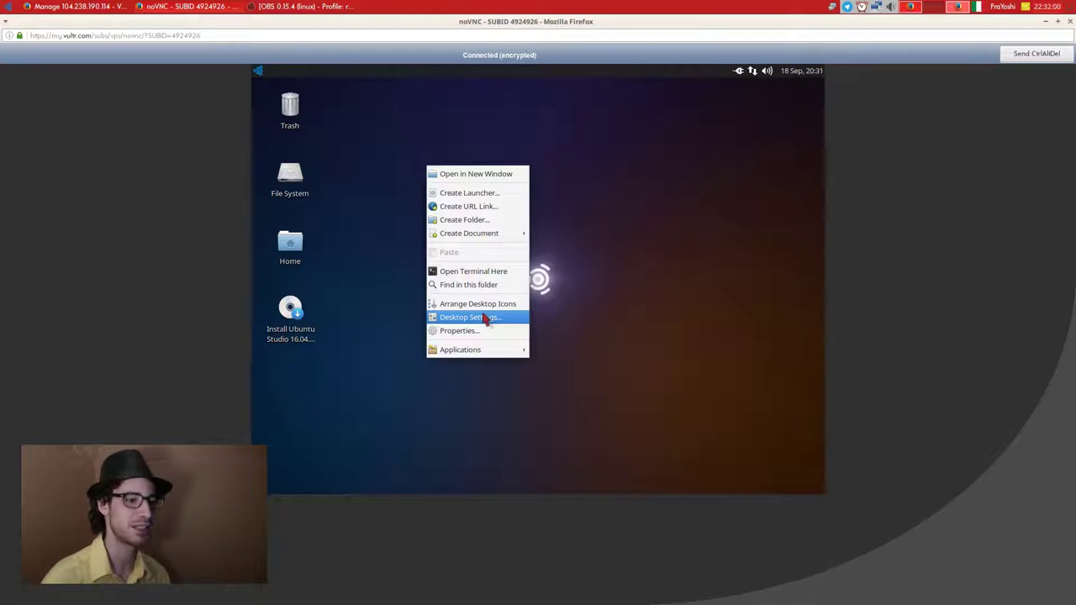
{"action": "left_click", "coordinate": [485, 318]}
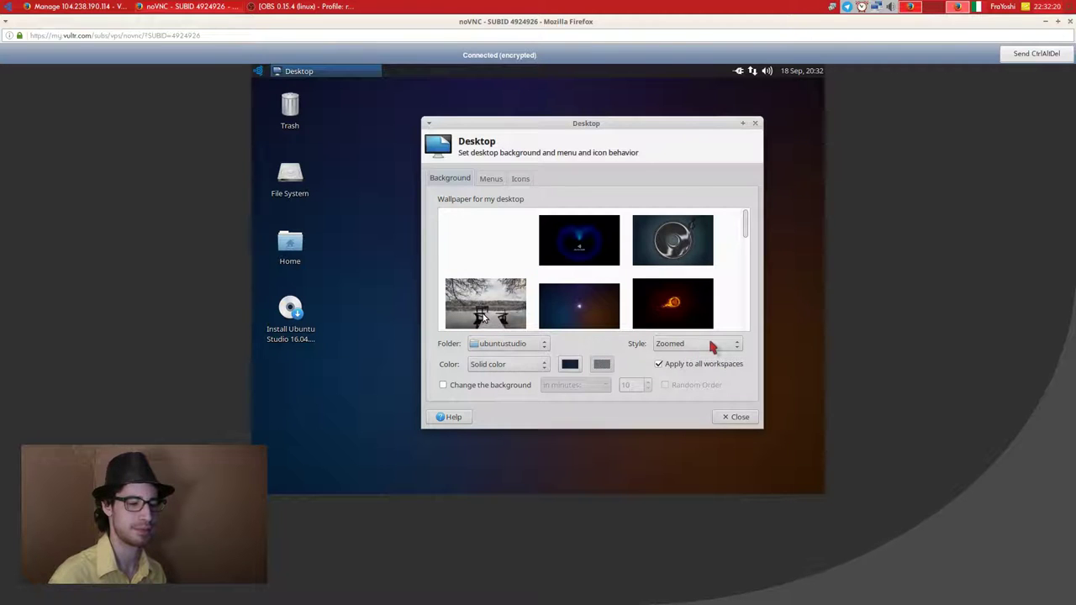
Set the wallpaper style to None and close the Desktop settings.
{"action": "left_click", "coordinate": [708, 345]}
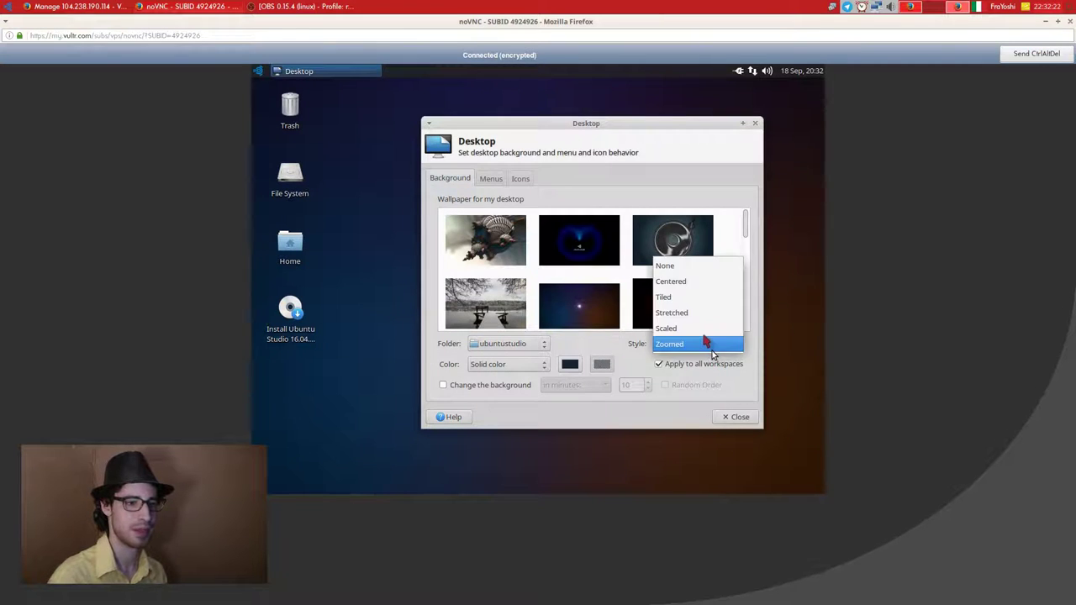
{"action": "left_click", "coordinate": [689, 273]}
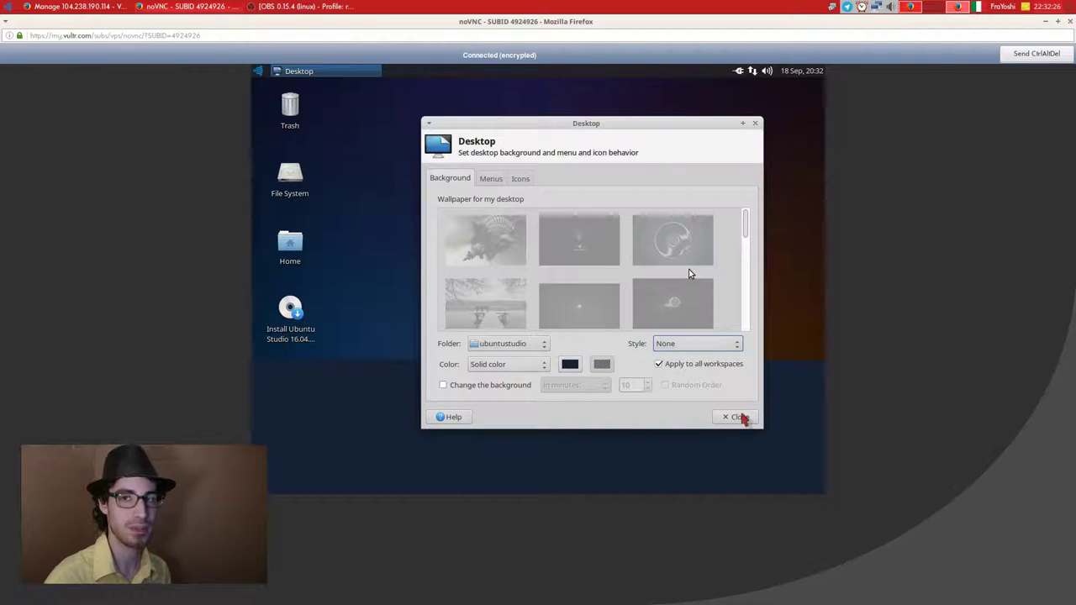
{"action": "left_click", "coordinate": [738, 417]}
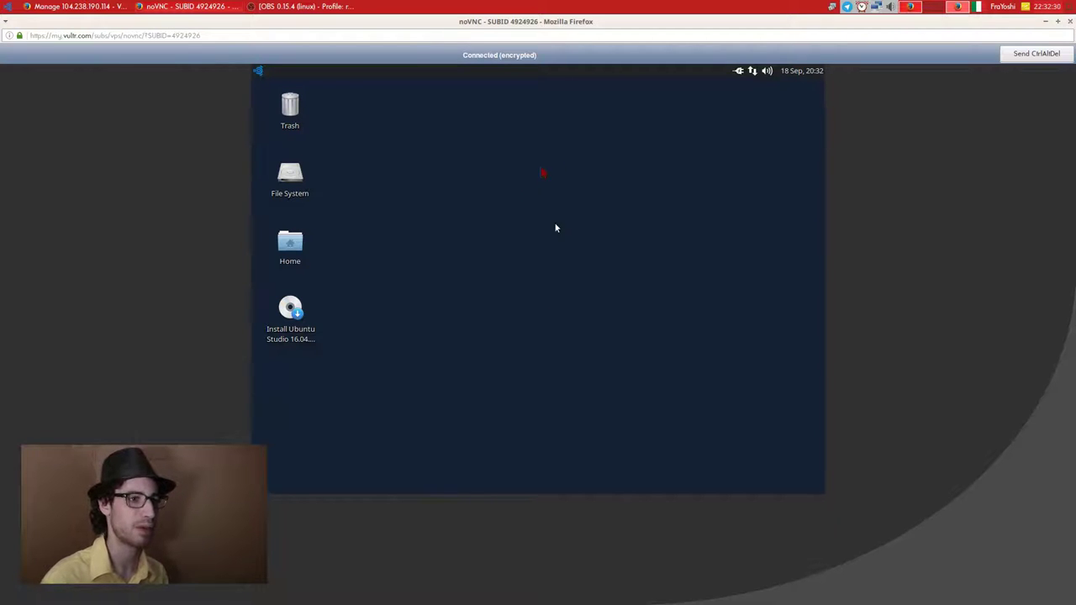
Launch Settings Manager from the Whisker menu's Favorites after browsing System.
{"action": "left_click", "coordinate": [259, 74]}
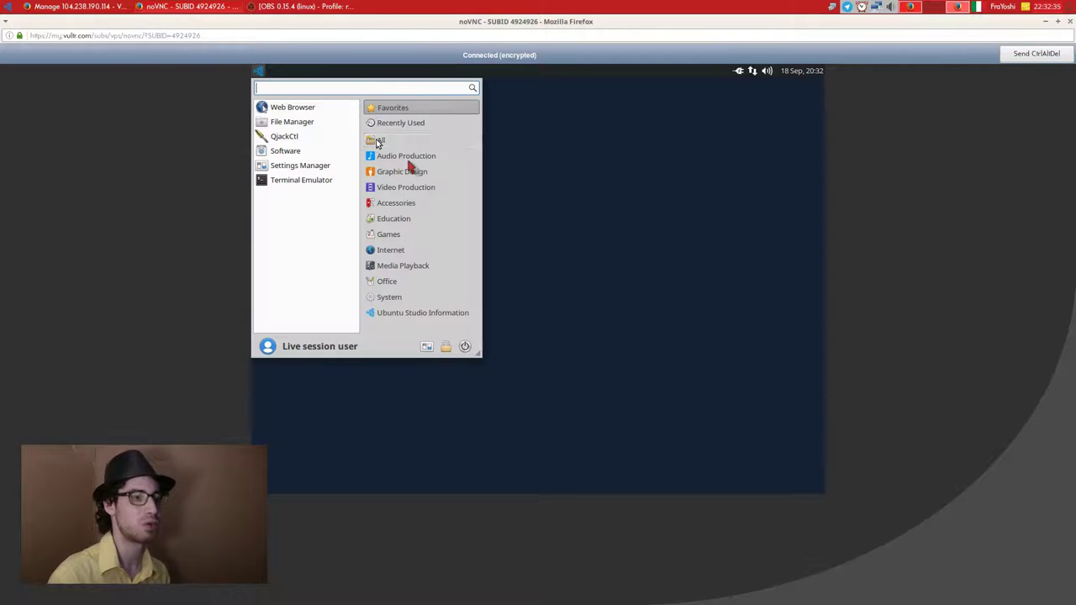
{"action": "left_click", "coordinate": [424, 298]}
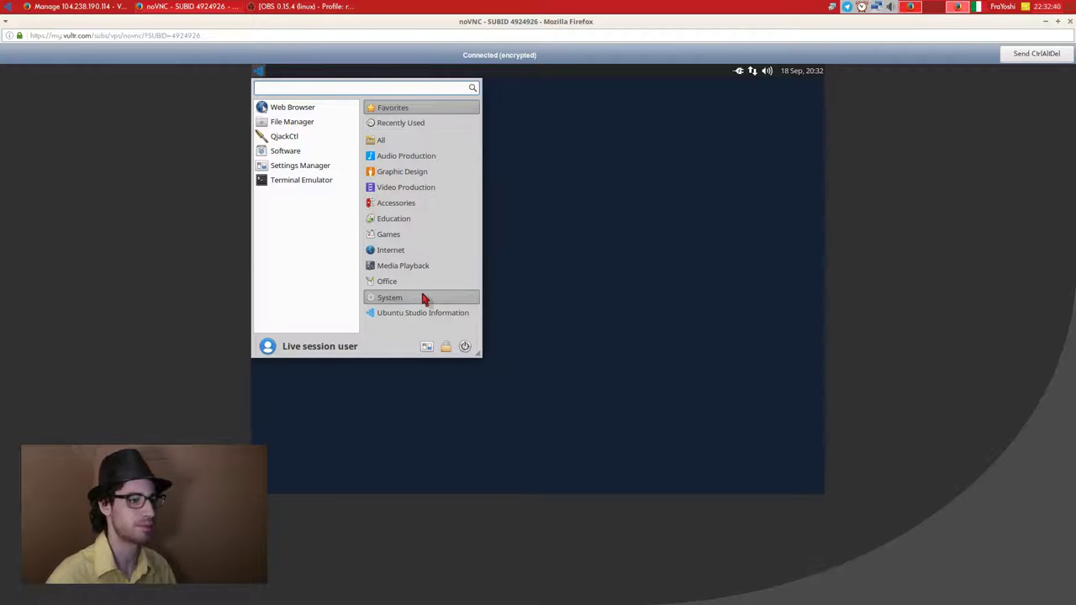
{"action": "left_click", "coordinate": [425, 299]}
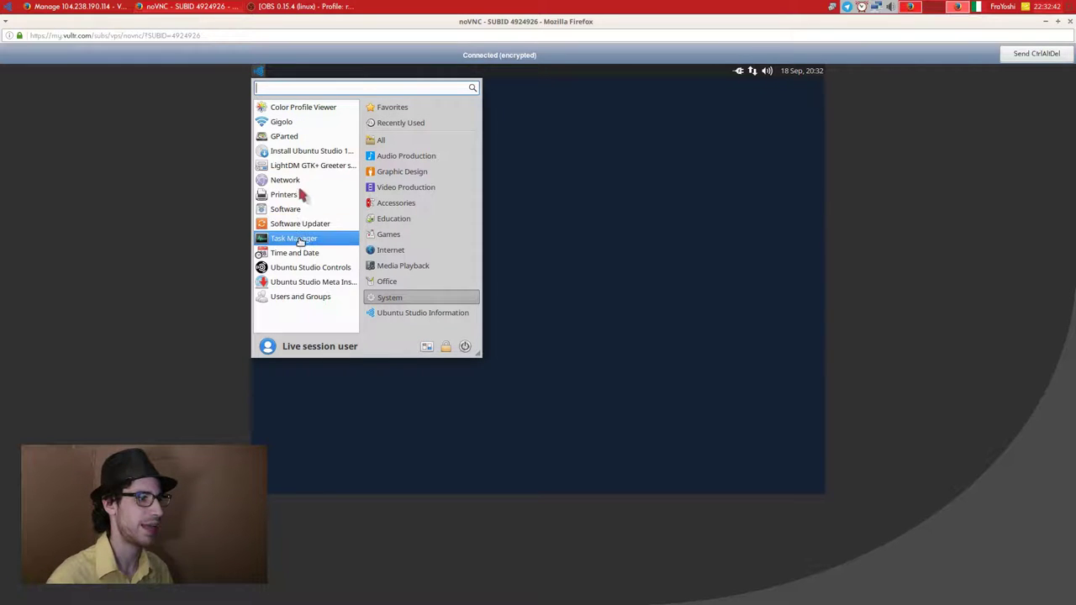
{"action": "left_click", "coordinate": [382, 111]}
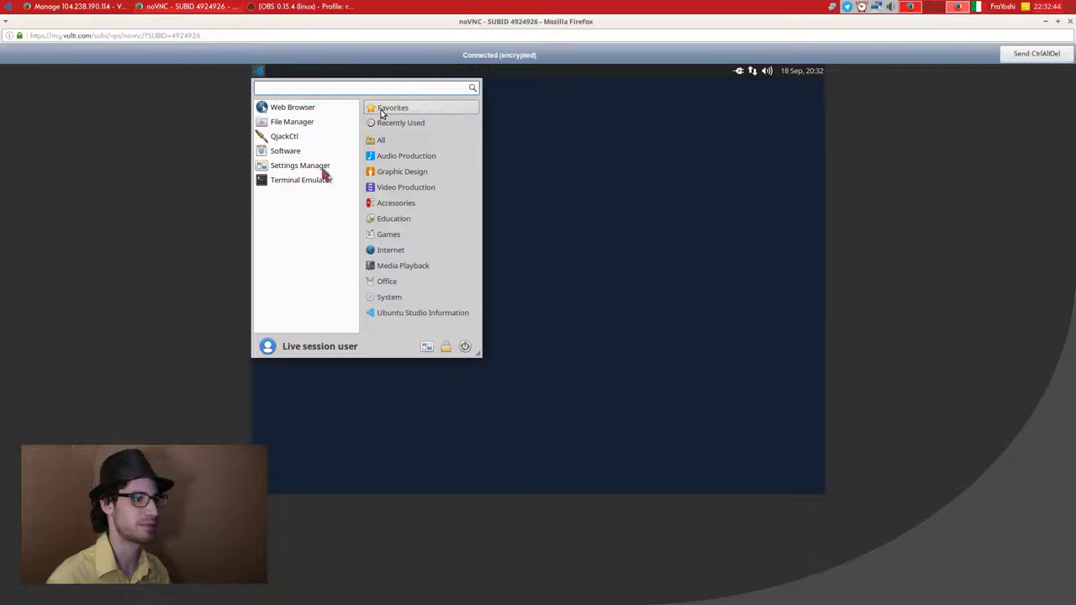
{"action": "left_click", "coordinate": [324, 172]}
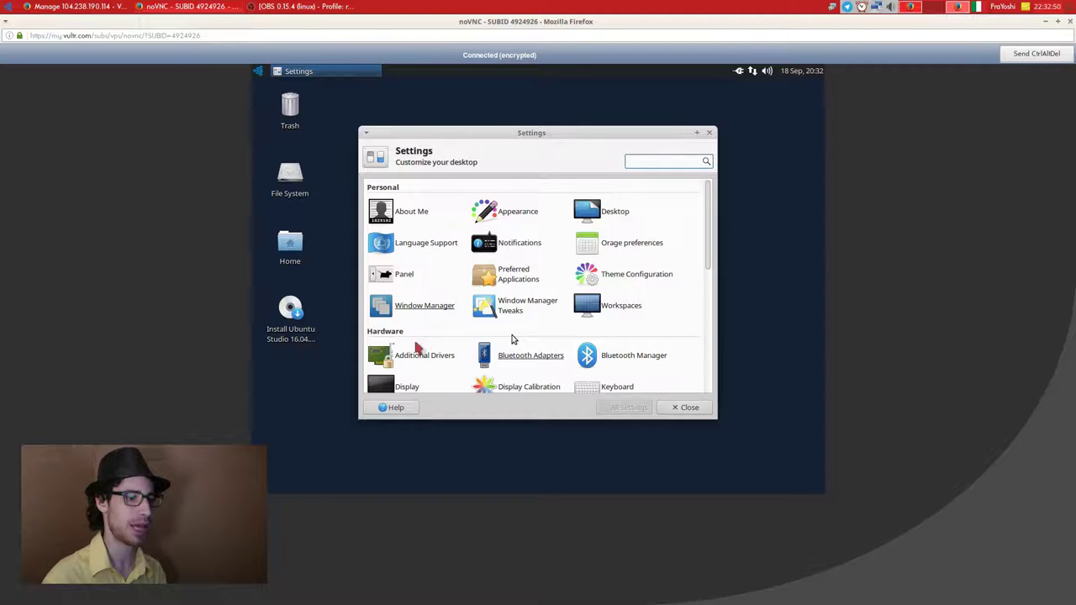
Switch the remote desktop's display resolution to 1280x720, apply it, and close Display settings.
{"action": "scroll", "coordinate": [420, 348], "scroll_direction": "down", "scroll_amount": 2}
{"action": "left_click", "coordinate": [397, 327]}
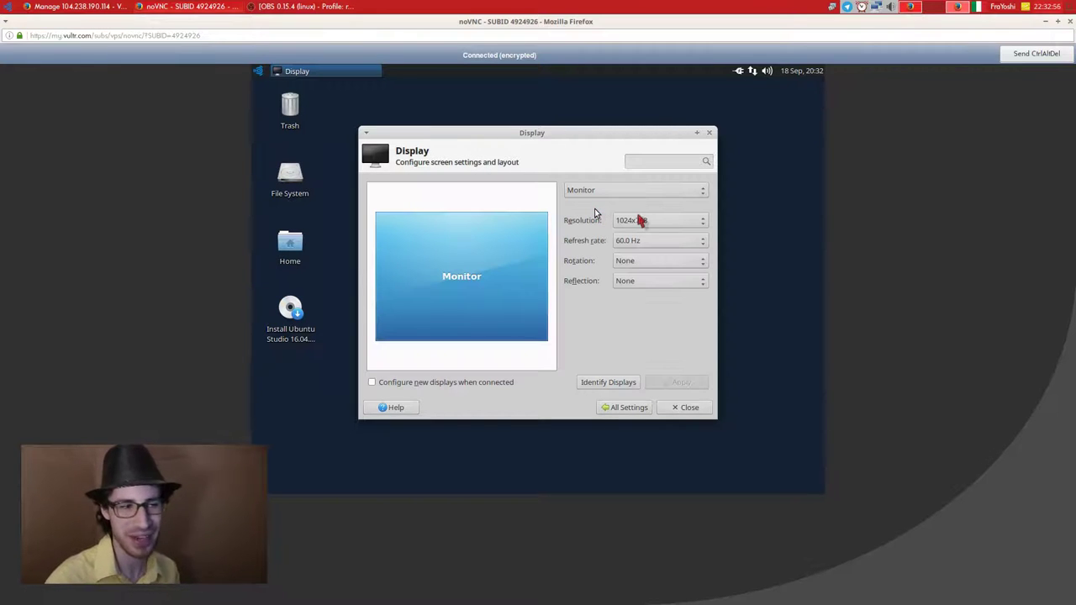
{"action": "left_click", "coordinate": [639, 220]}
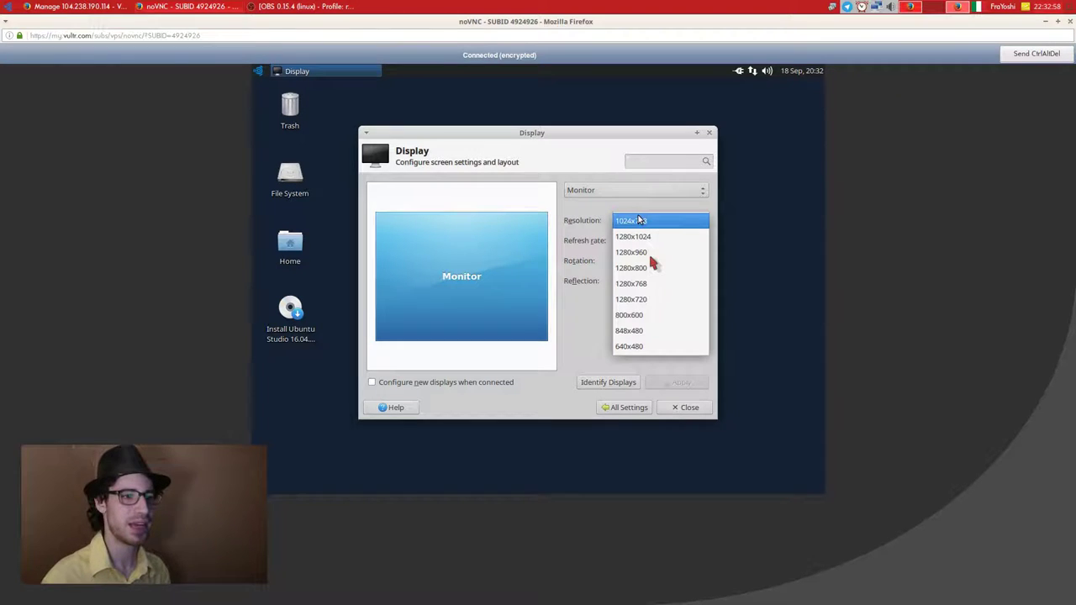
{"action": "left_click", "coordinate": [640, 299]}
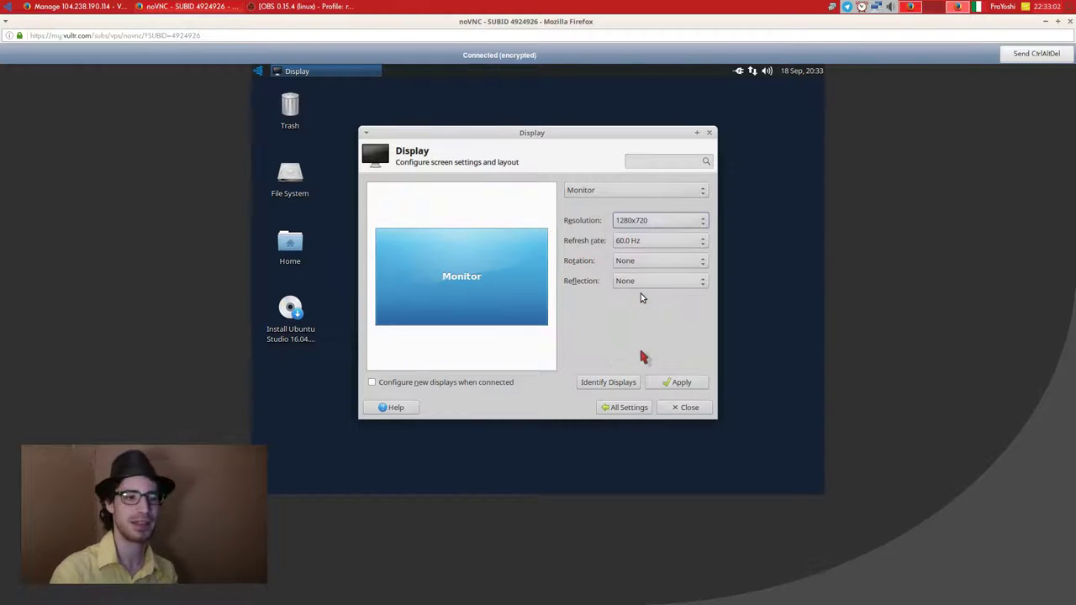
{"action": "left_click", "coordinate": [664, 382]}
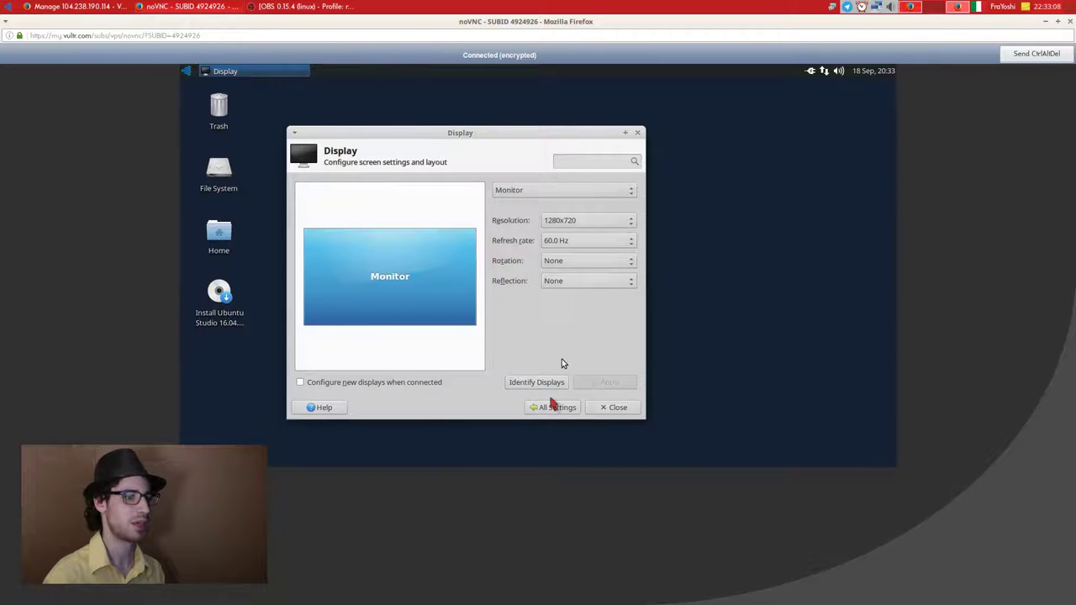
{"action": "left_click", "coordinate": [610, 410]}
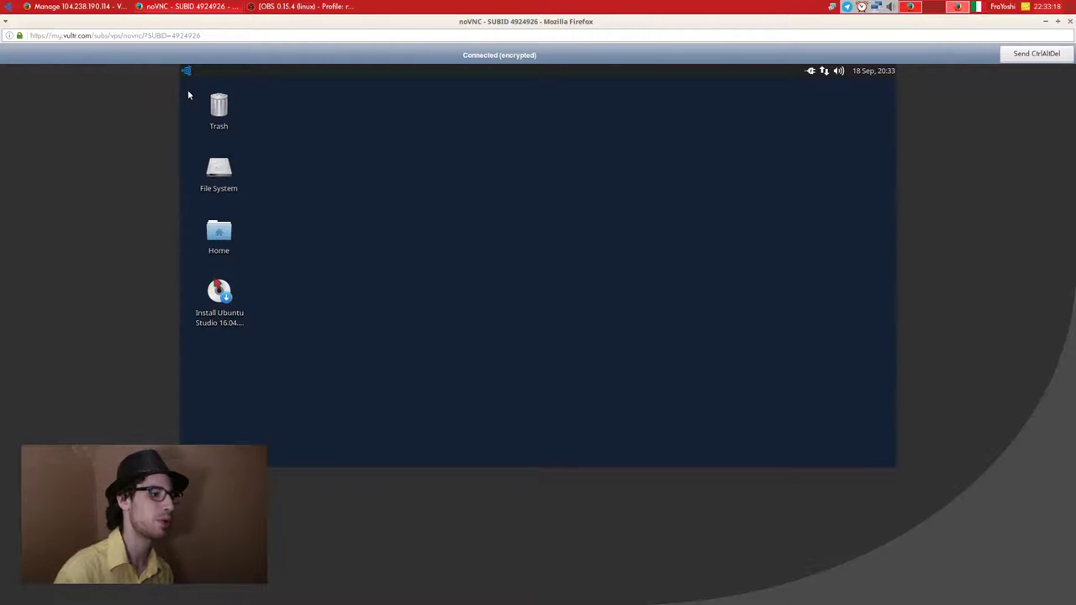
{"action": "left_click", "coordinate": [218, 288]}
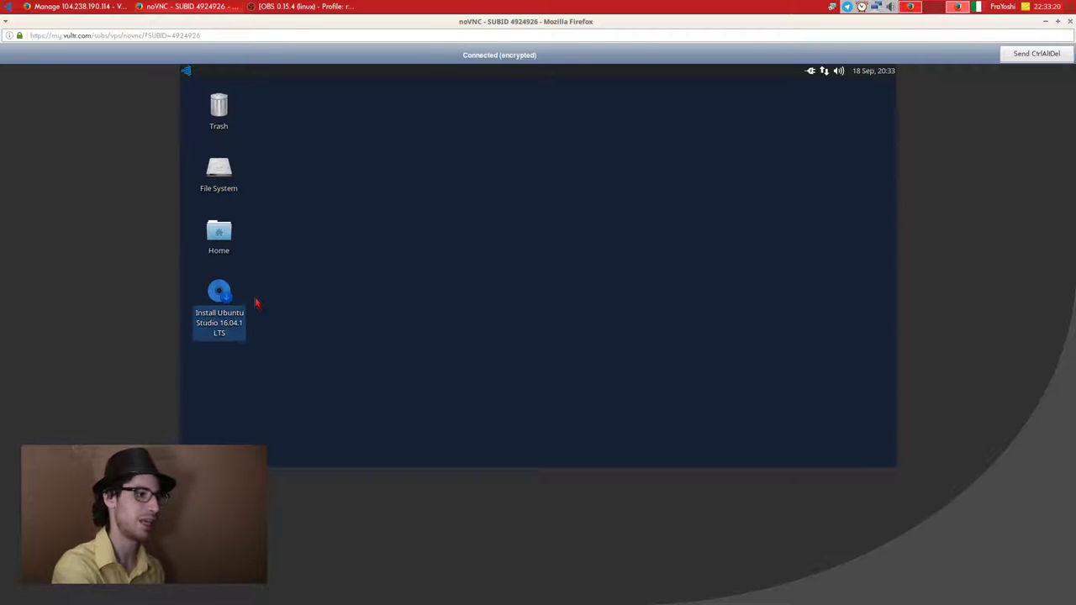
Launch Install Ubuntu Studio, choose Italiano as the language, and continue.
{"action": "left_click", "coordinate": [256, 302]}
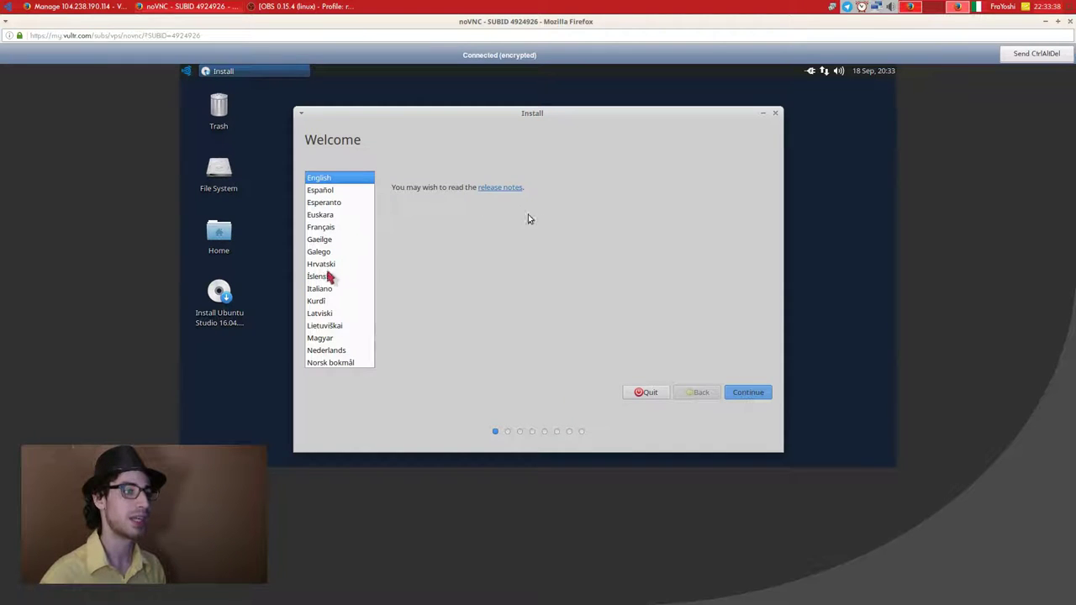
{"action": "left_click", "coordinate": [330, 289]}
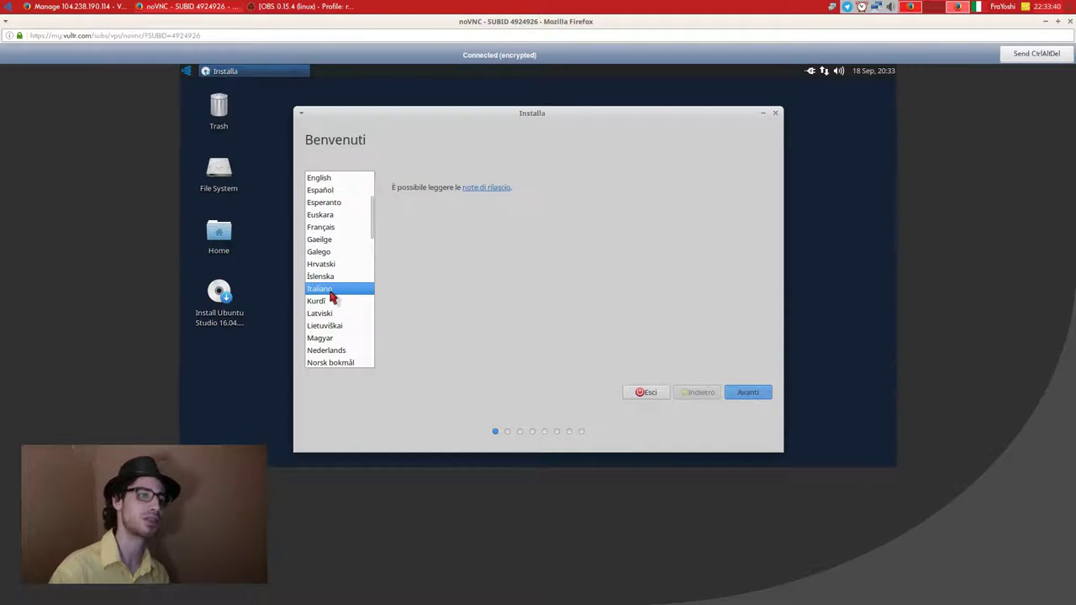
{"action": "left_click", "coordinate": [747, 392]}
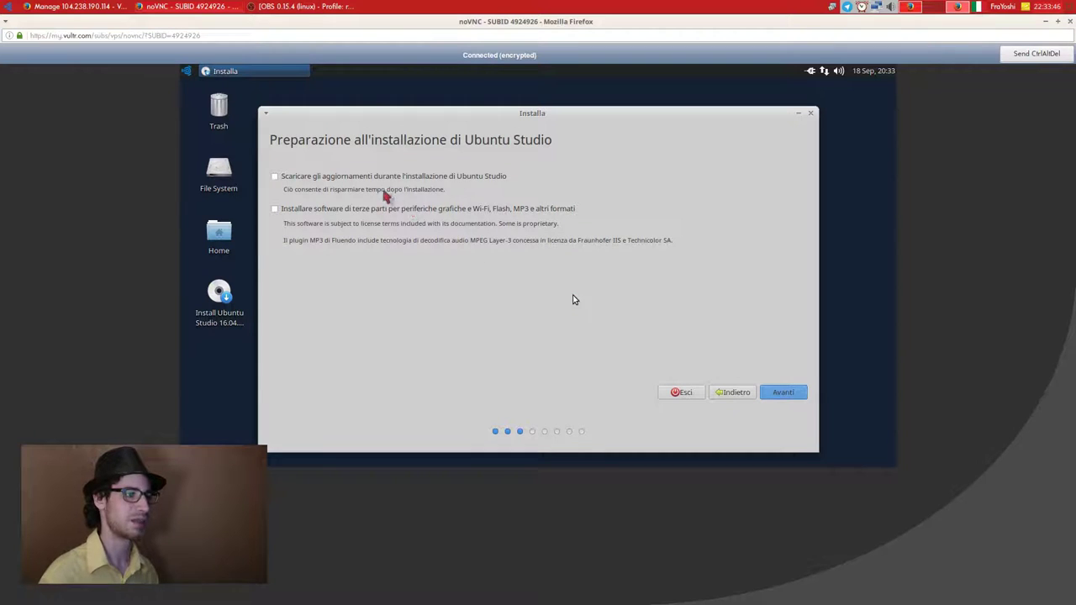
Enable downloading updates and third-party drivers and codecs during installation.
{"action": "left_click", "coordinate": [385, 176]}
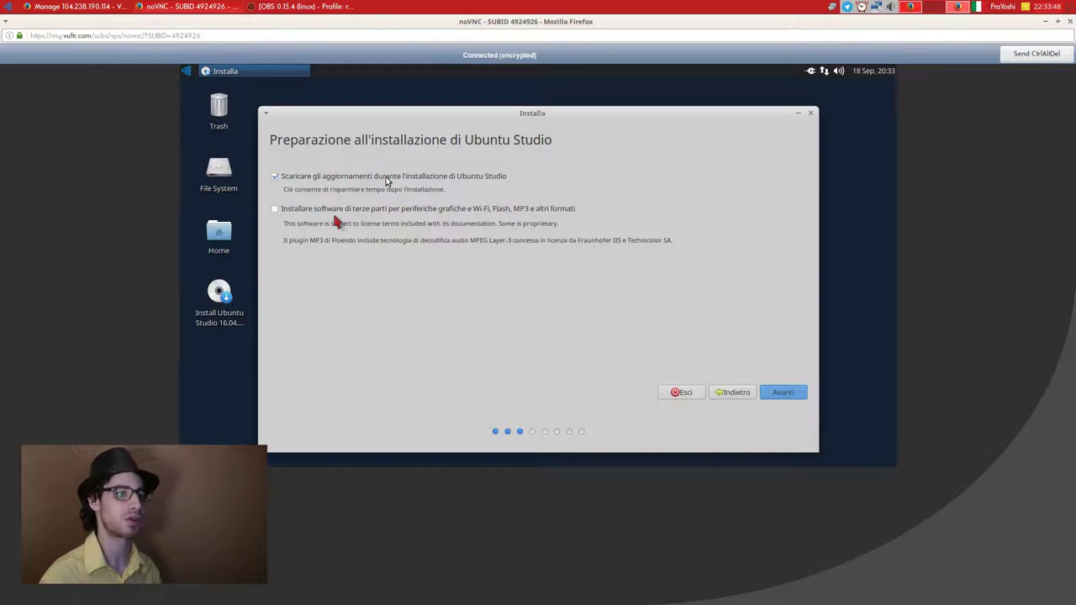
{"action": "left_click", "coordinate": [355, 210]}
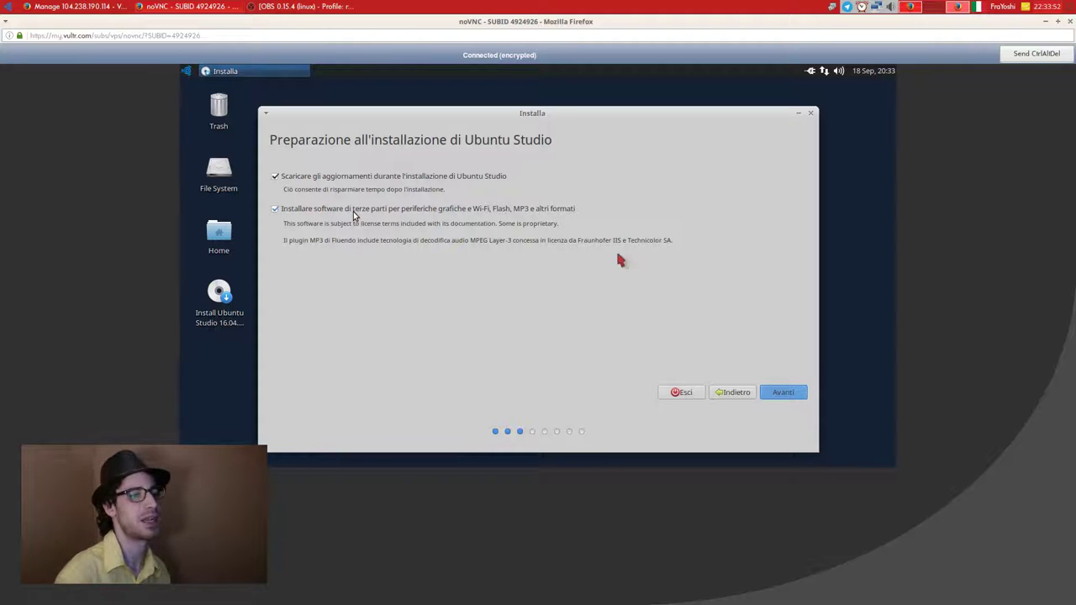
{"action": "left_click", "coordinate": [782, 392]}
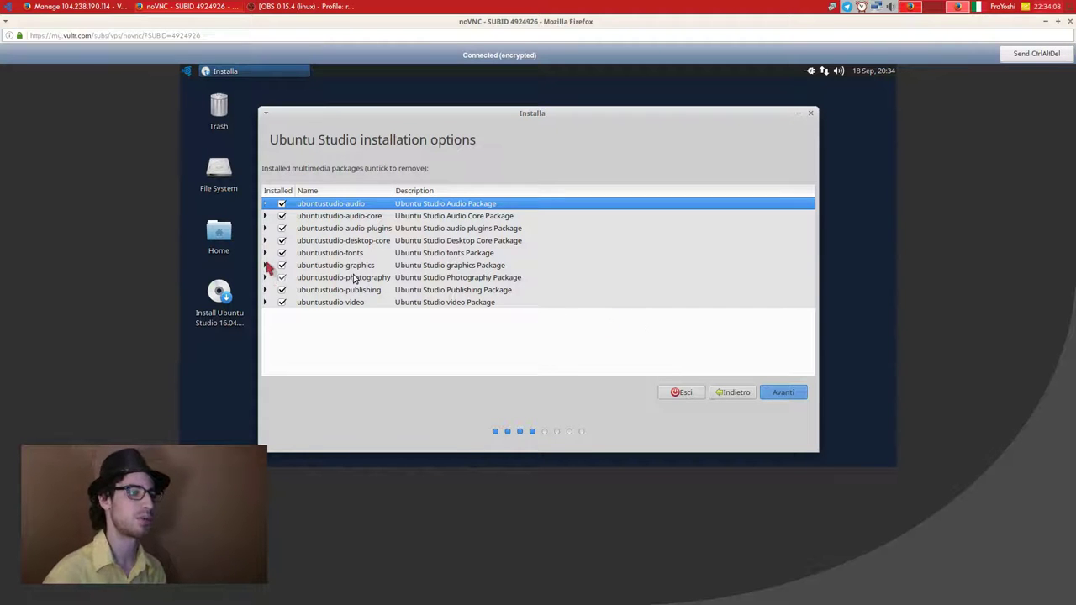
Exclude blender from the ubuntustudio-graphics packages and continue to the installation type.
{"action": "left_click", "coordinate": [265, 264]}
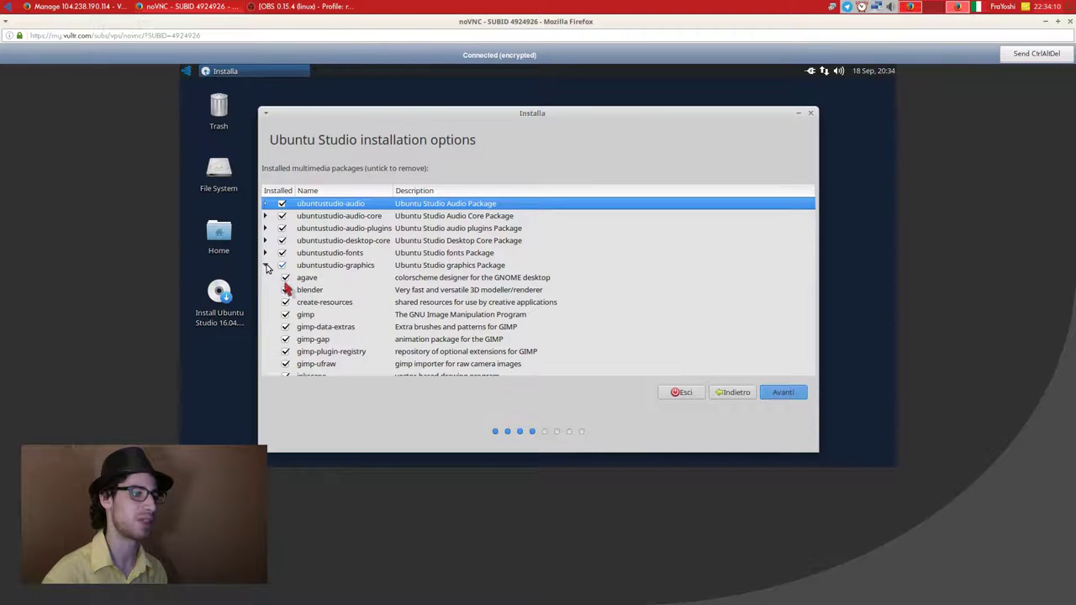
{"action": "left_click", "coordinate": [285, 290]}
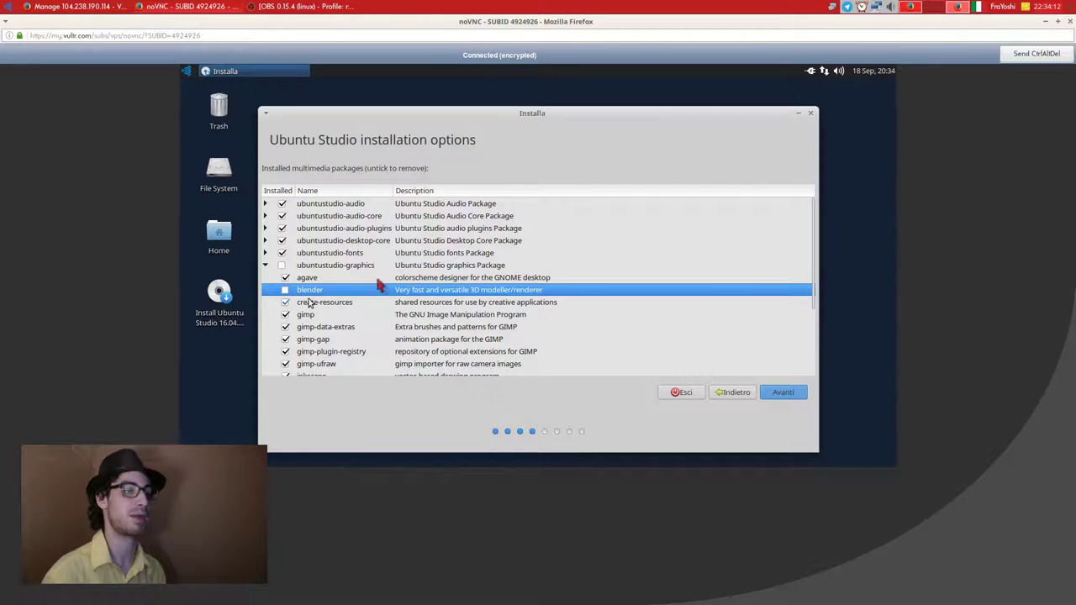
{"action": "left_click", "coordinate": [774, 393]}
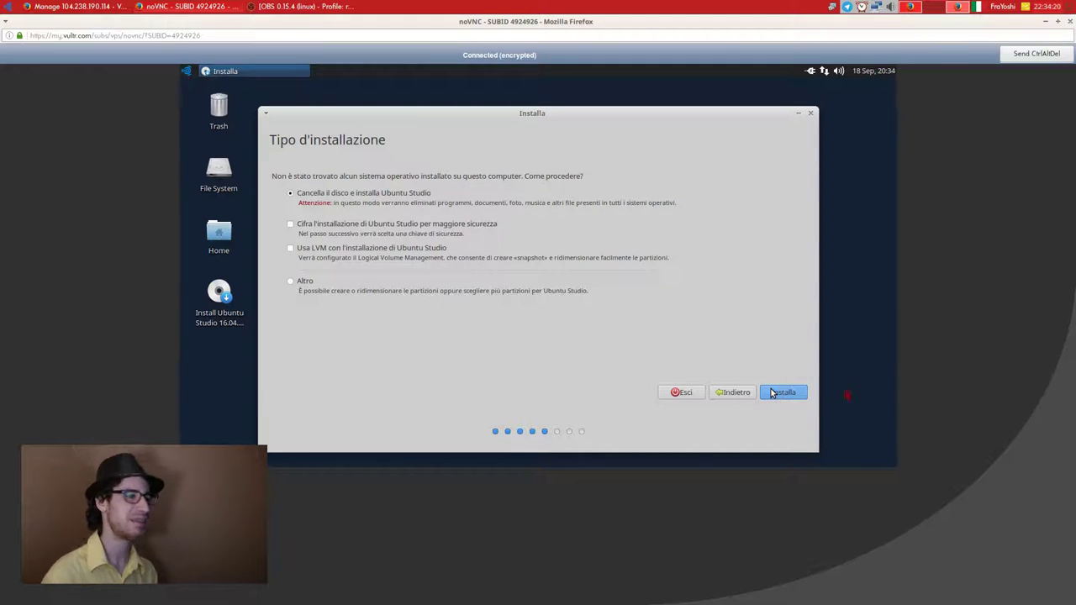
Choose manual partitioning (Altro) and create a new empty partition table on /dev/vda.
{"action": "left_click", "coordinate": [304, 281]}
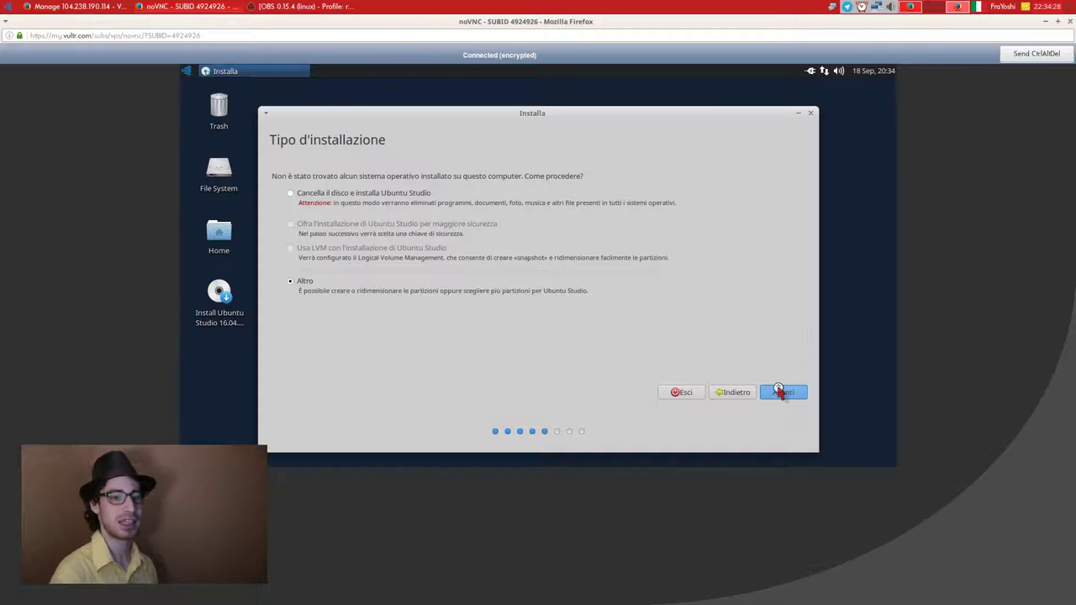
{"action": "left_click", "coordinate": [779, 392]}
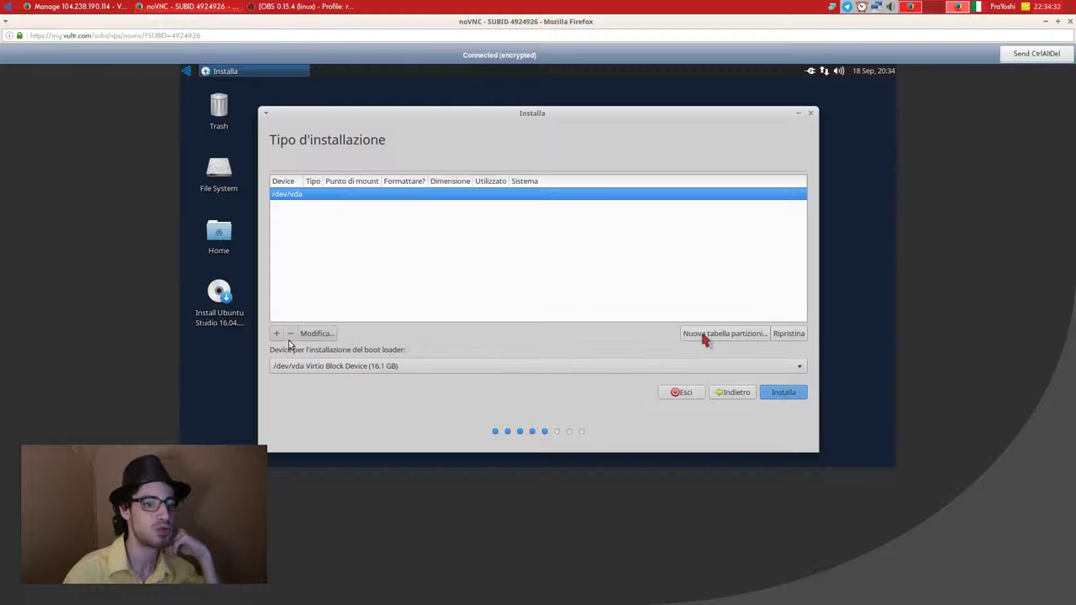
{"action": "left_click", "coordinate": [704, 335]}
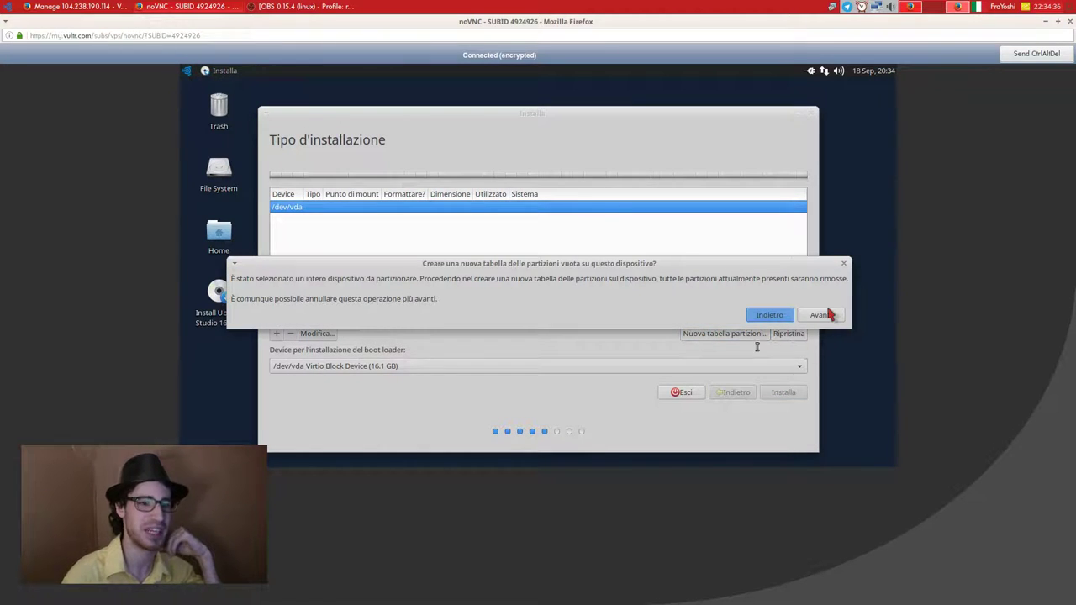
{"action": "left_click", "coordinate": [827, 315]}
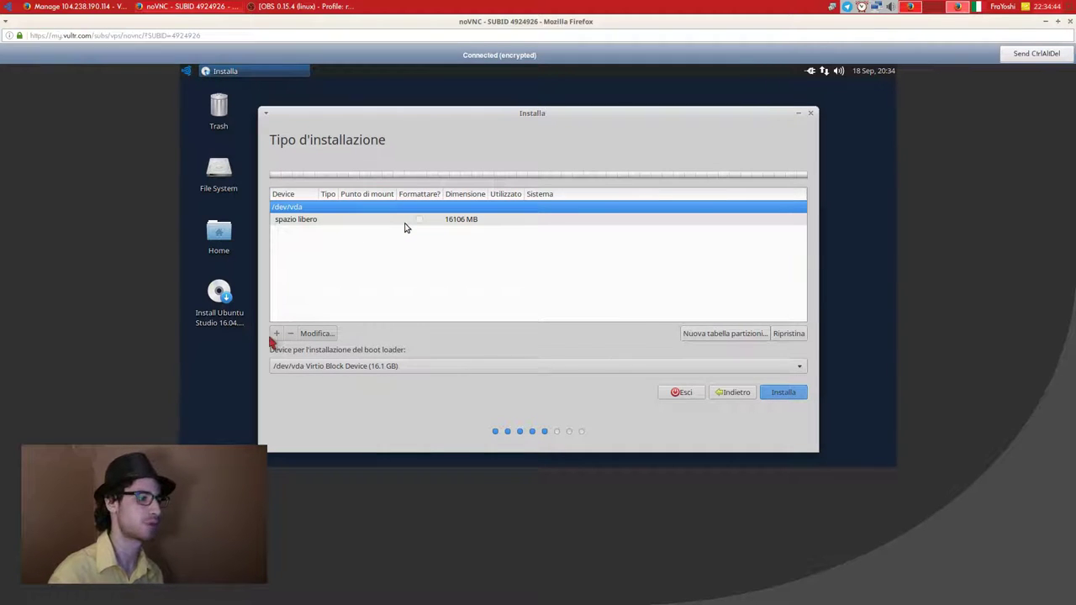
Create a 5120 MB logical partition in the free space used as swap area.
{"action": "left_click", "coordinate": [404, 224]}
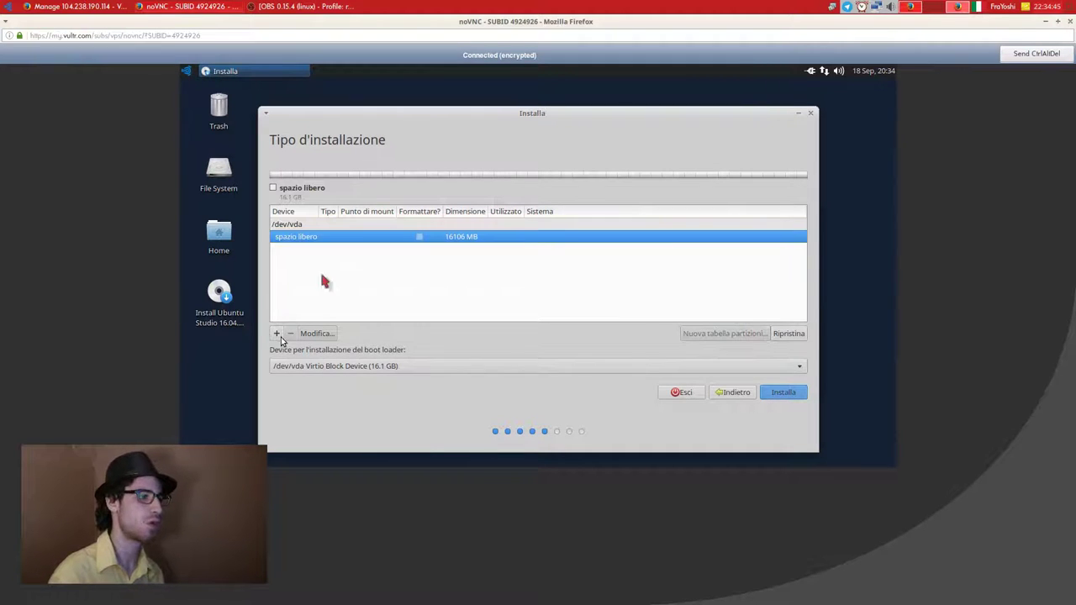
{"action": "left_click", "coordinate": [277, 334]}
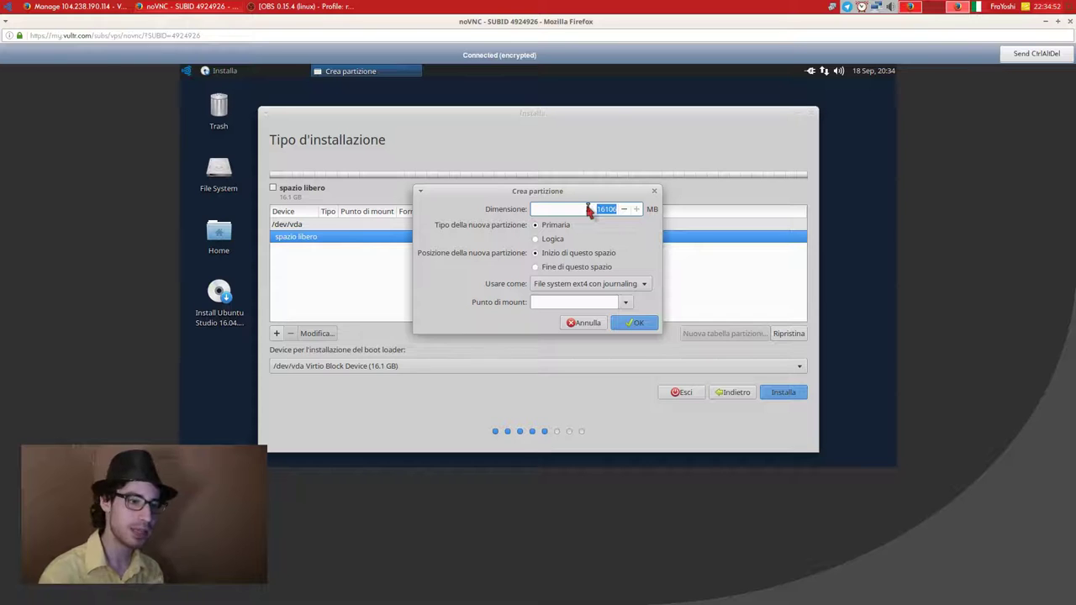
{"action": "type", "text": "5120"}
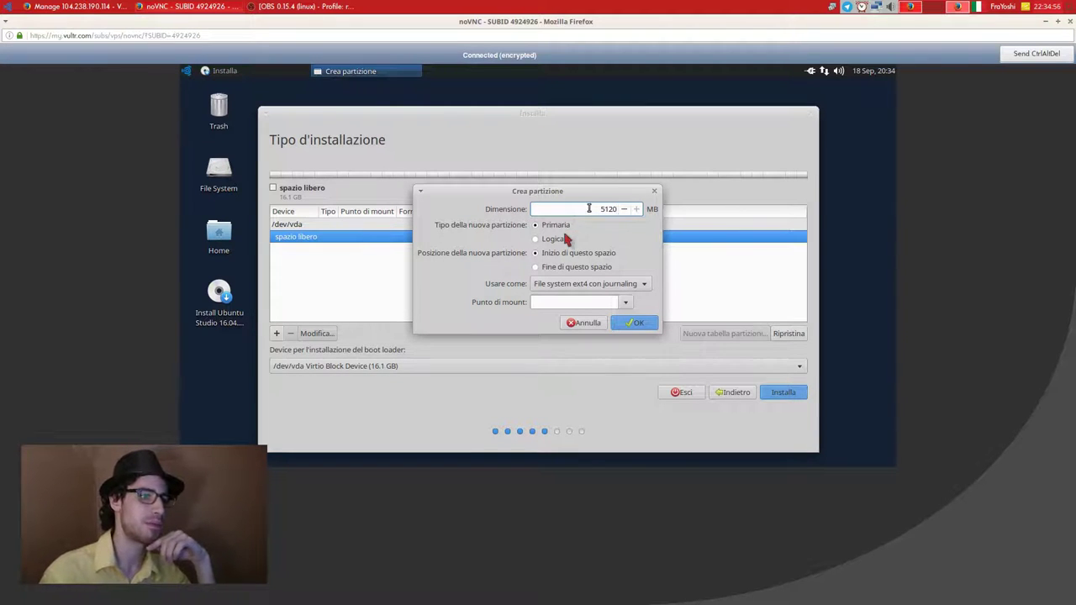
{"action": "left_click", "coordinate": [559, 239]}
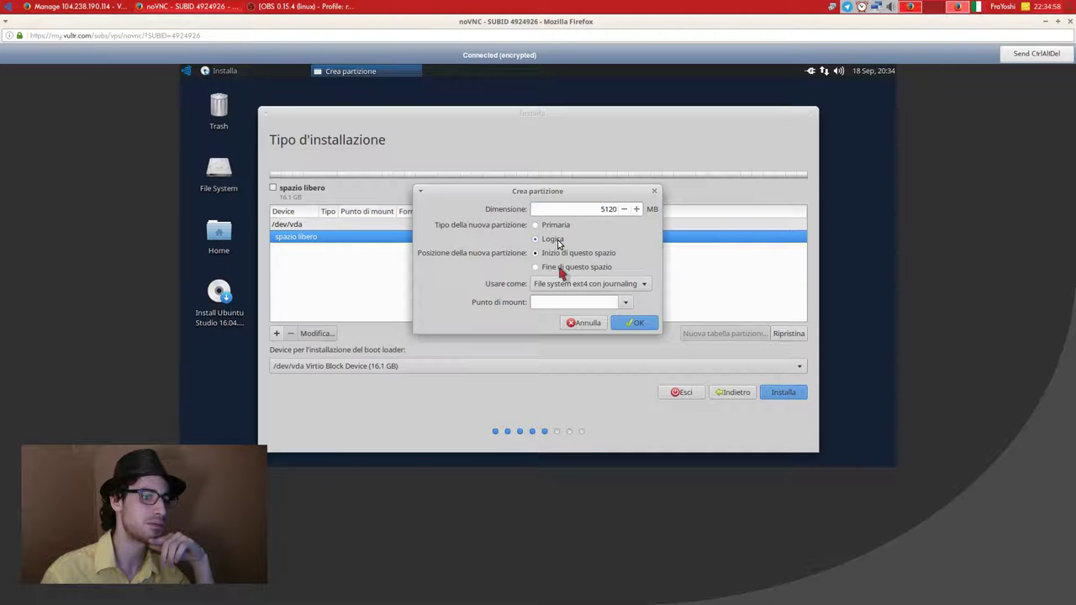
{"action": "left_click", "coordinate": [576, 286]}
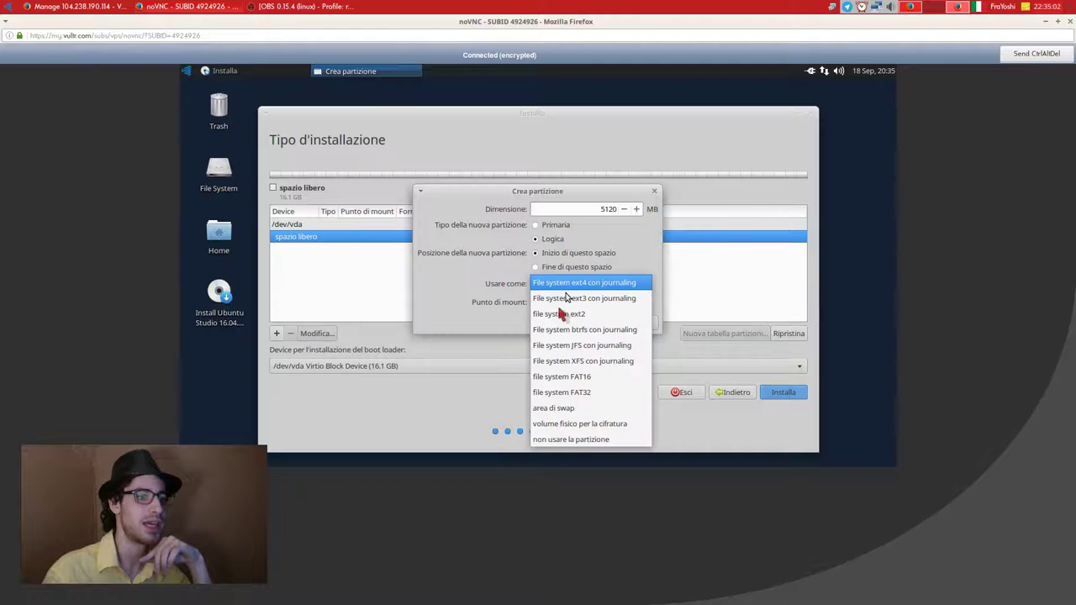
{"action": "left_click", "coordinate": [558, 409]}
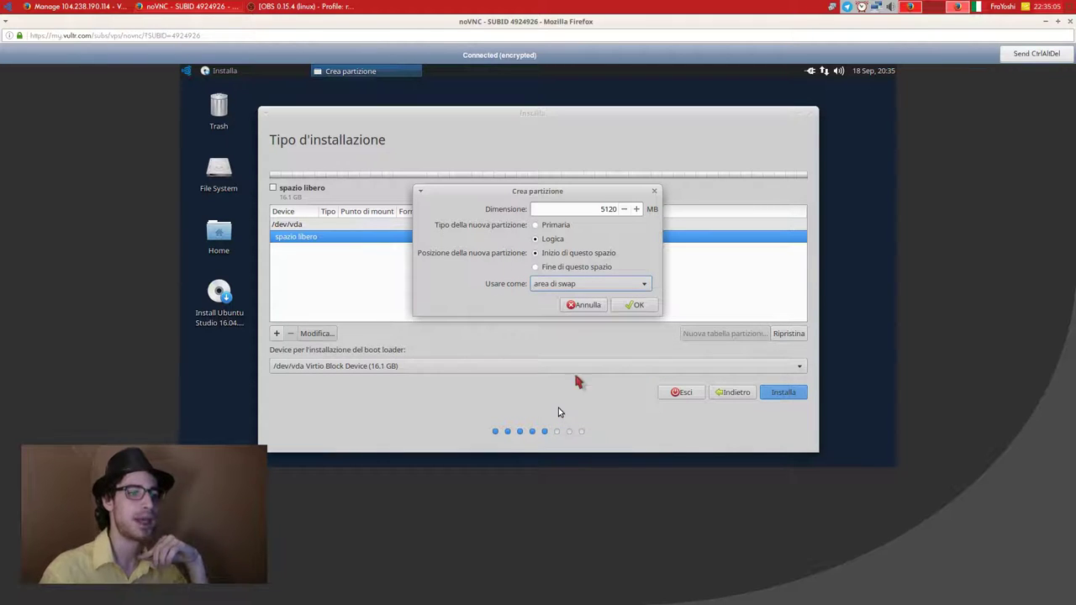
{"action": "left_click", "coordinate": [641, 310]}
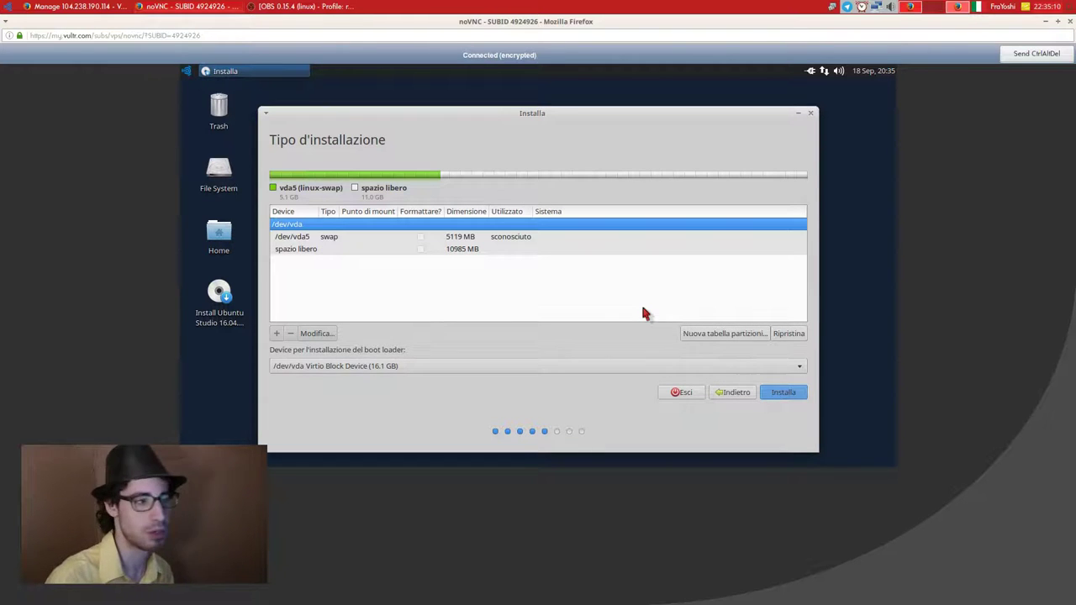
Add a 10986 MB primary ext4 partition at the end of the free space, mounted at /.
{"action": "left_click", "coordinate": [555, 248]}
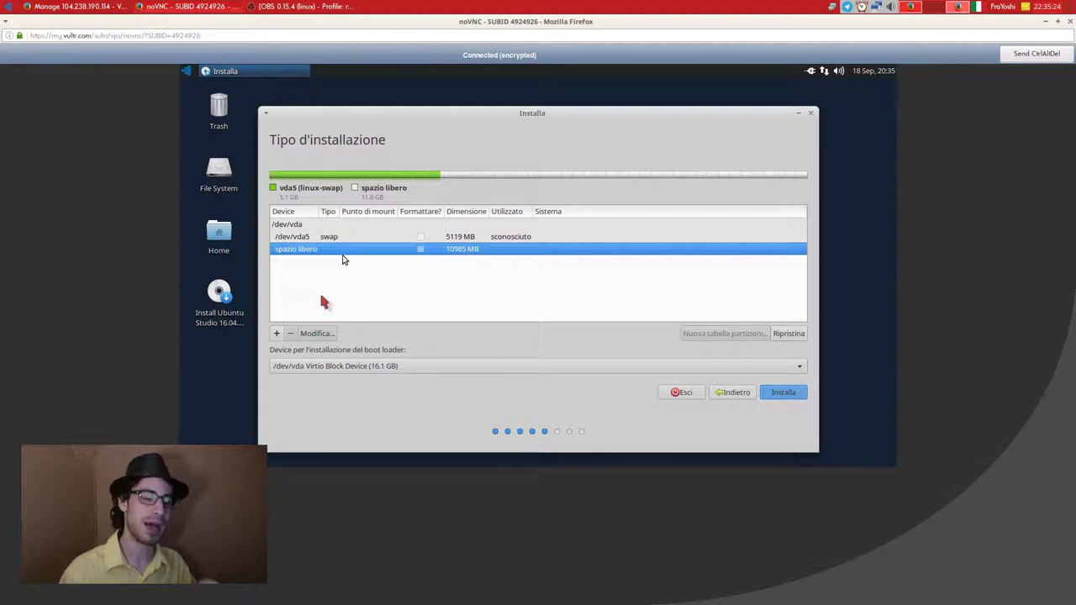
{"action": "left_click", "coordinate": [277, 334]}
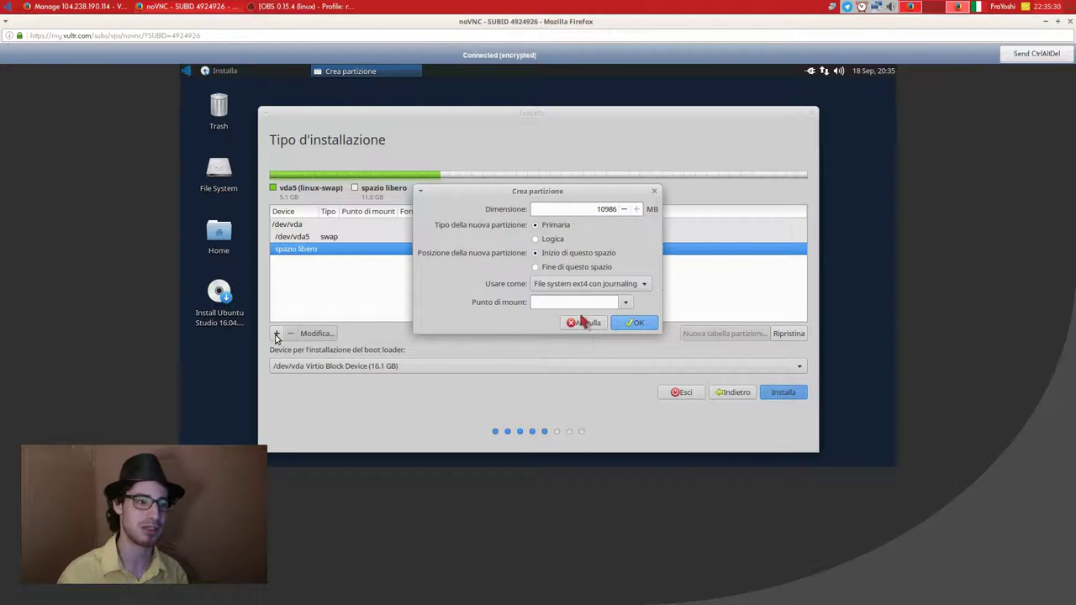
{"action": "left_click", "coordinate": [591, 286]}
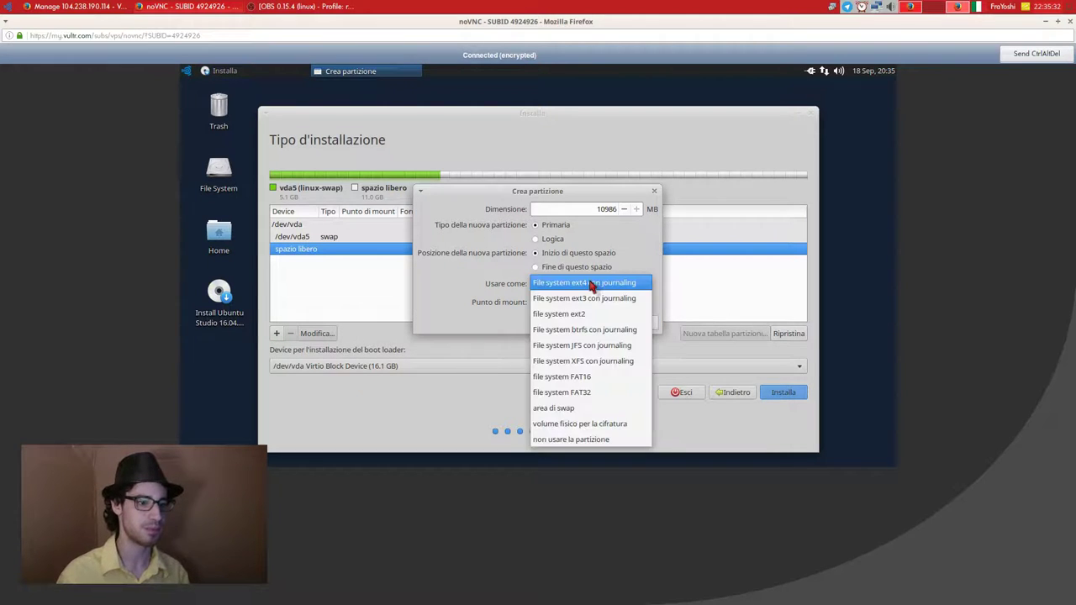
{"action": "left_click", "coordinate": [565, 247]}
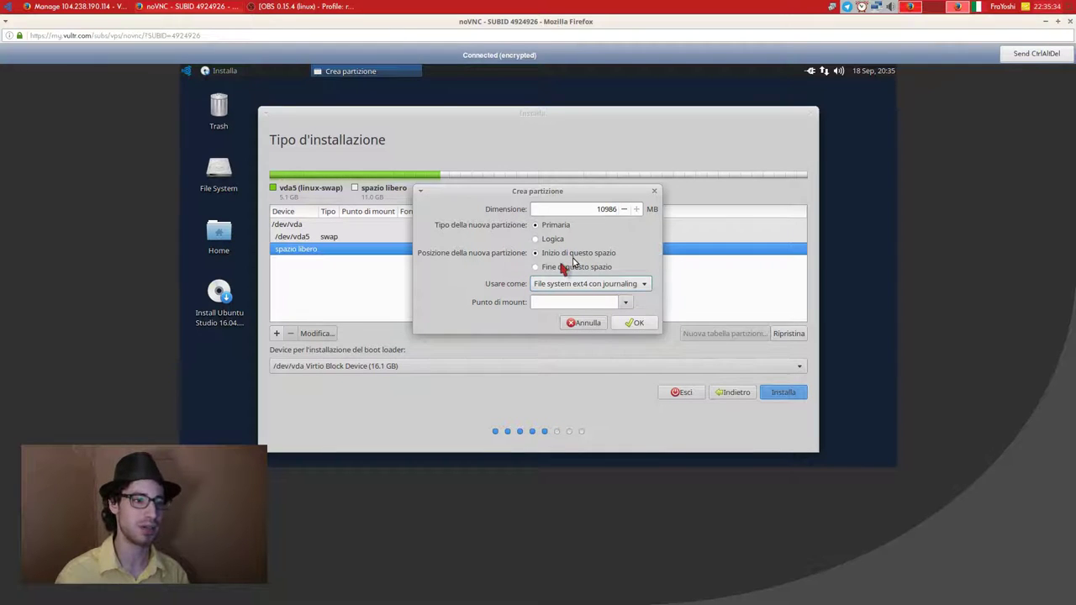
{"action": "left_click", "coordinate": [563, 266]}
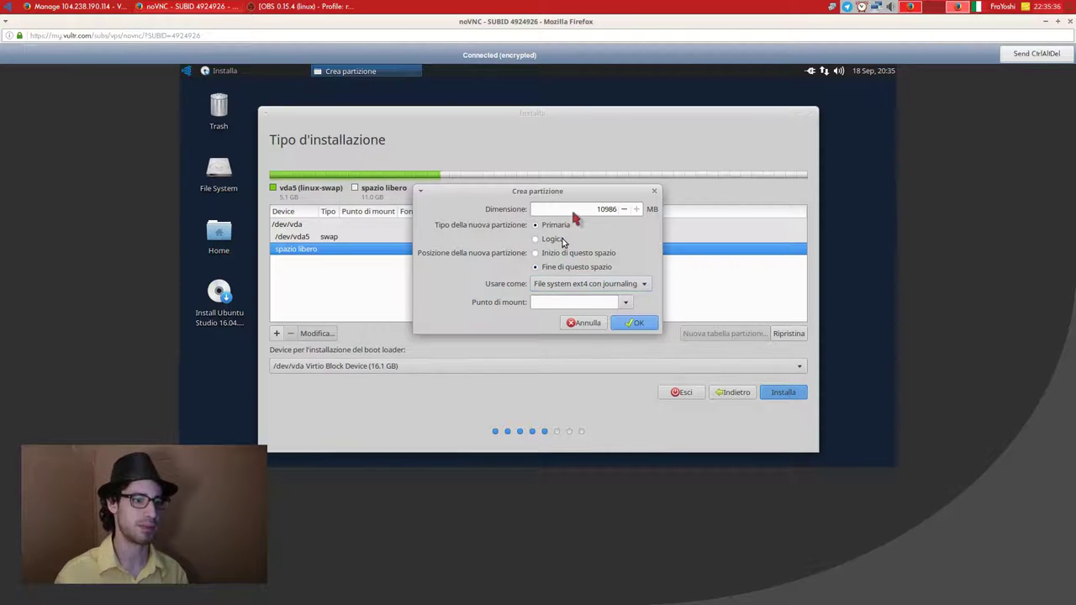
{"action": "left_click", "coordinate": [554, 302]}
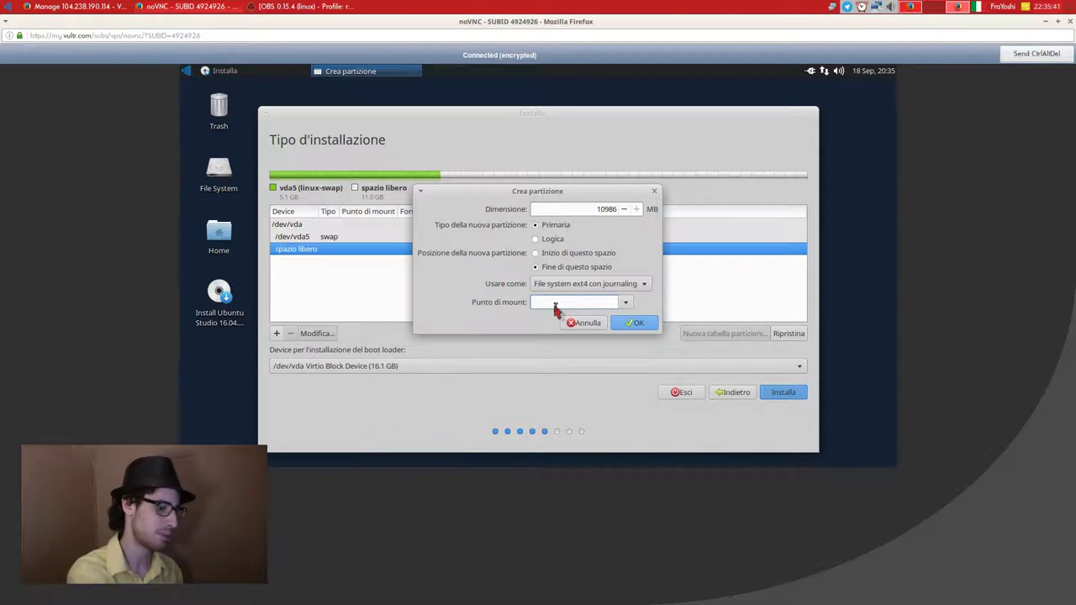
{"action": "left_click", "coordinate": [624, 302]}
{"action": "left_click", "coordinate": [574, 318]}
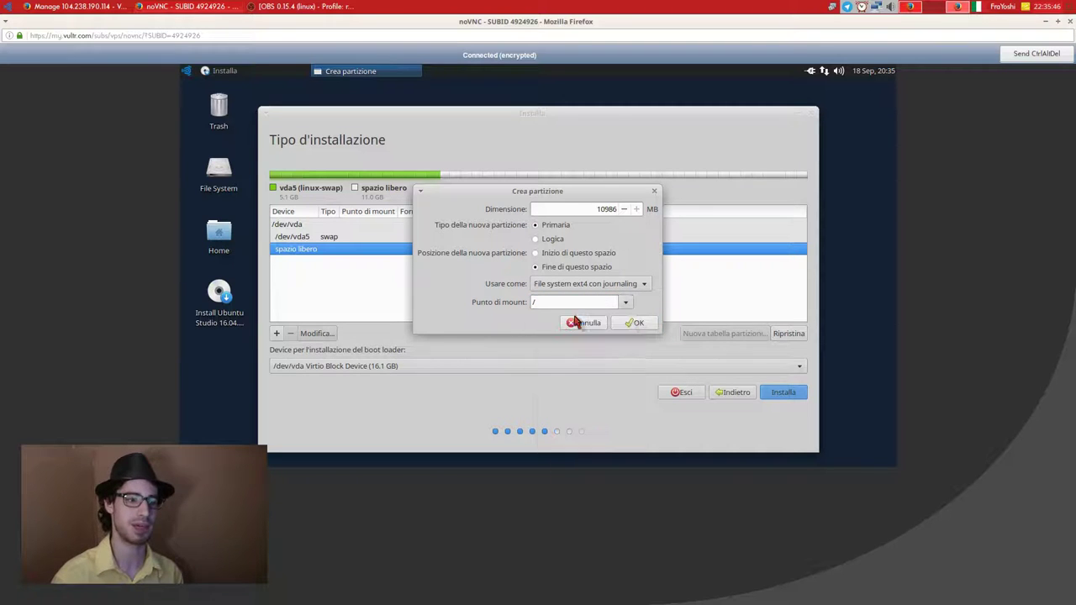
{"action": "left_click", "coordinate": [632, 321]}
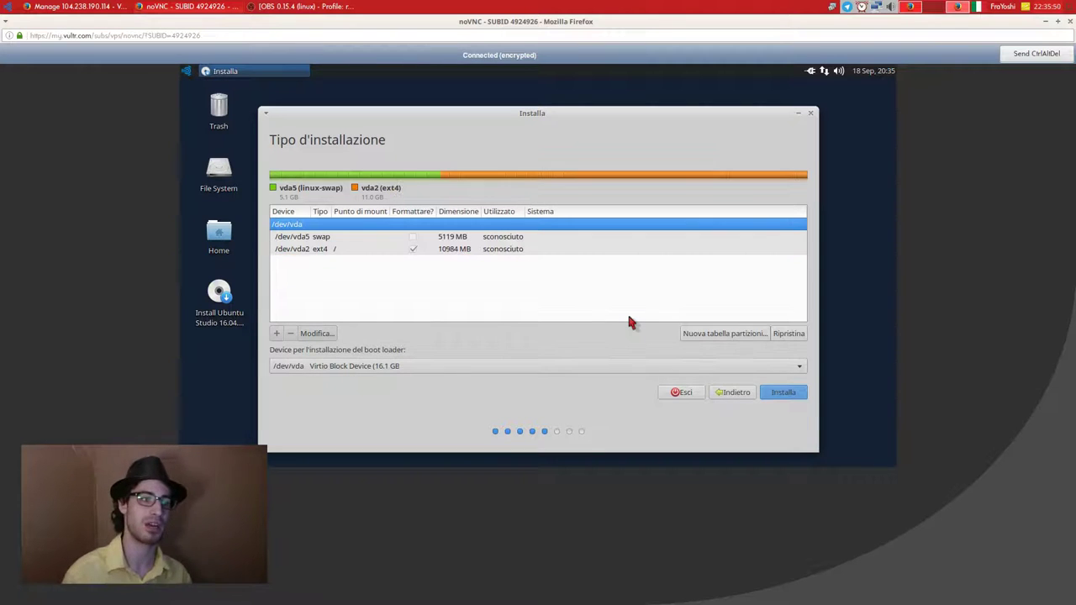
Start the installation and confirm writing the swap and ext4 partitions to disk.
{"action": "left_click", "coordinate": [481, 248]}
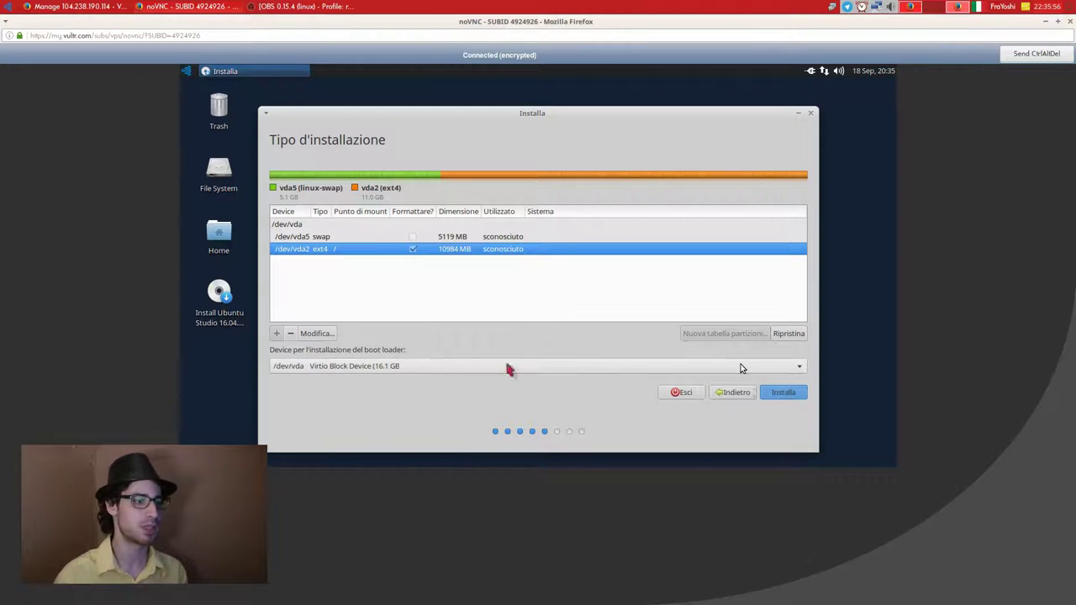
{"action": "left_click", "coordinate": [795, 393]}
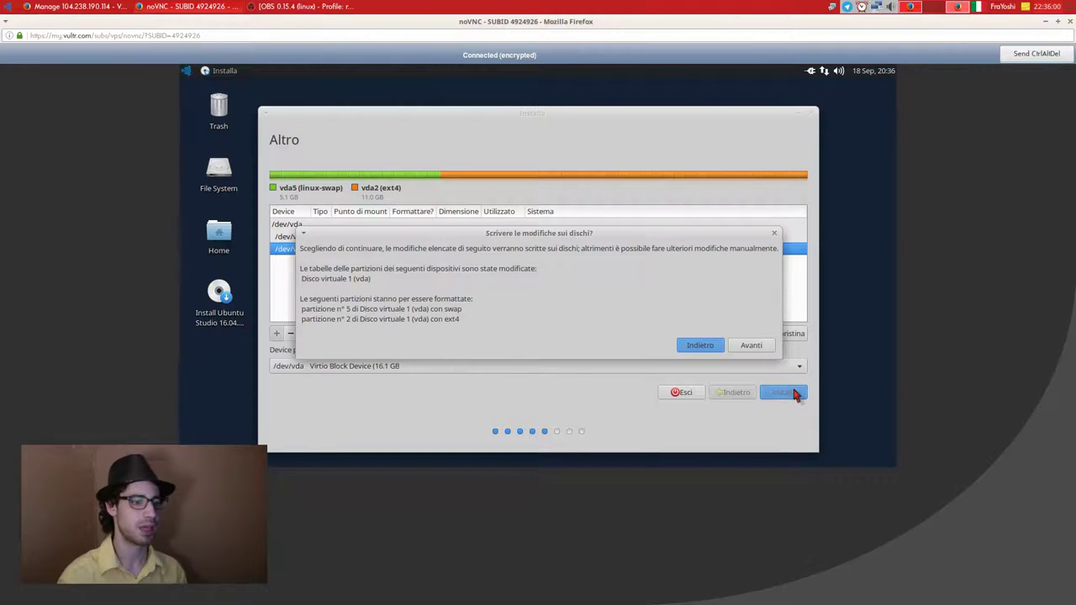
{"action": "left_click", "coordinate": [758, 353]}
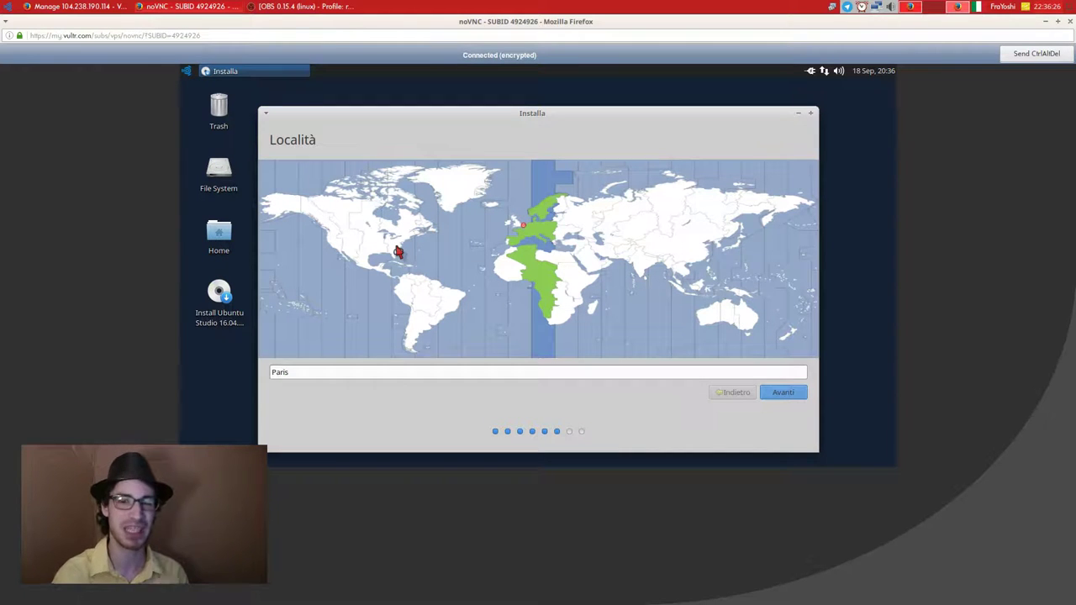
Accept Paris as the location and continue to the keyboard layout step.
{"action": "left_click", "coordinate": [780, 392]}
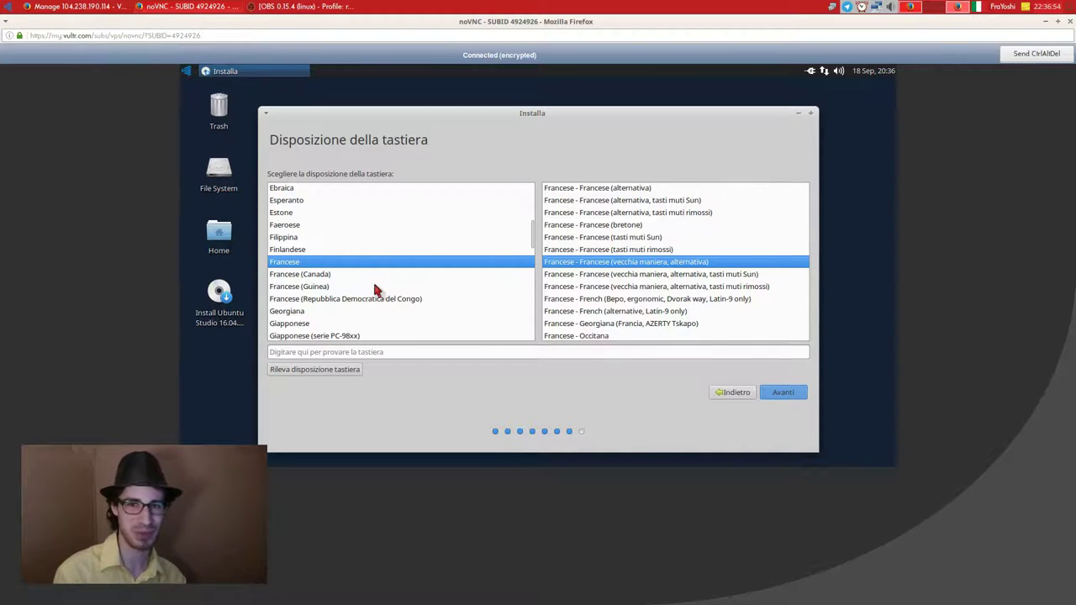
Search 'ita' in the layout list, select Italiana, and test it in the input field.
{"action": "left_click", "coordinate": [329, 298]}
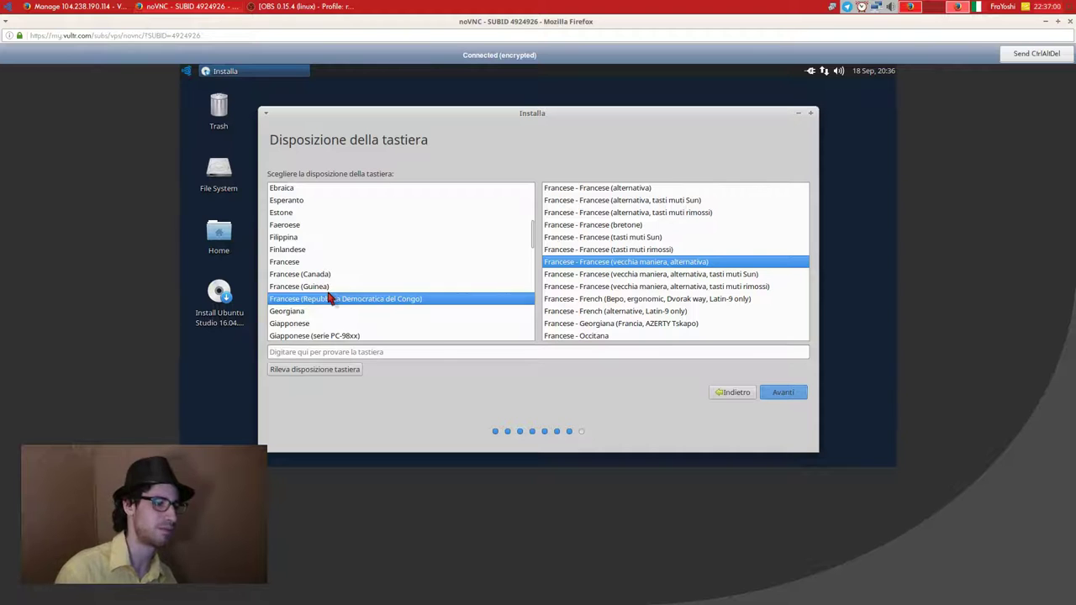
{"action": "type", "text": "ita"}
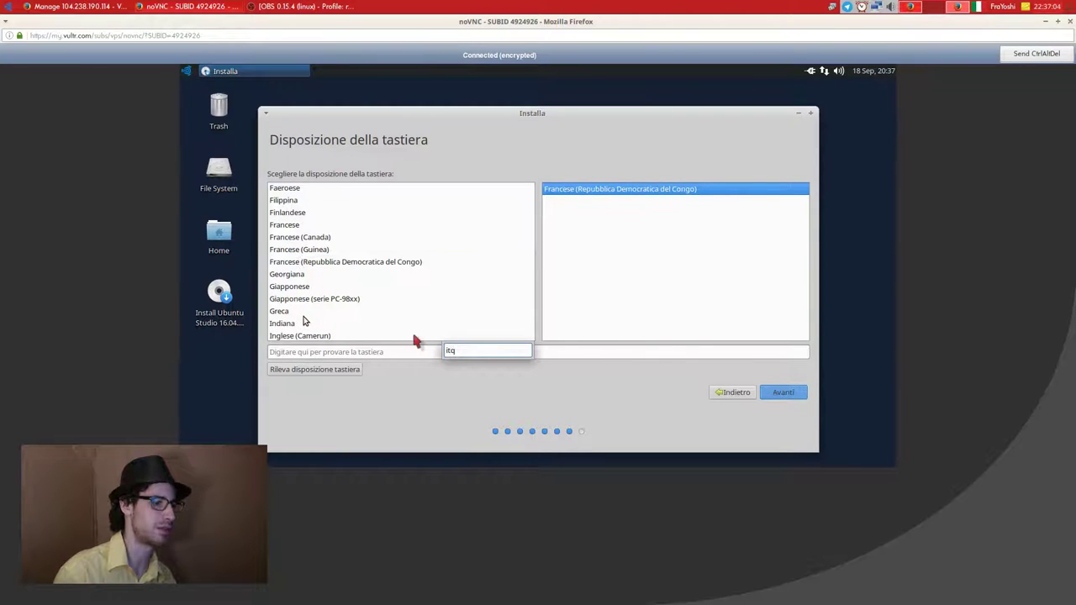
{"action": "scroll", "coordinate": [414, 336], "scroll_direction": "down", "scroll_amount": 3}
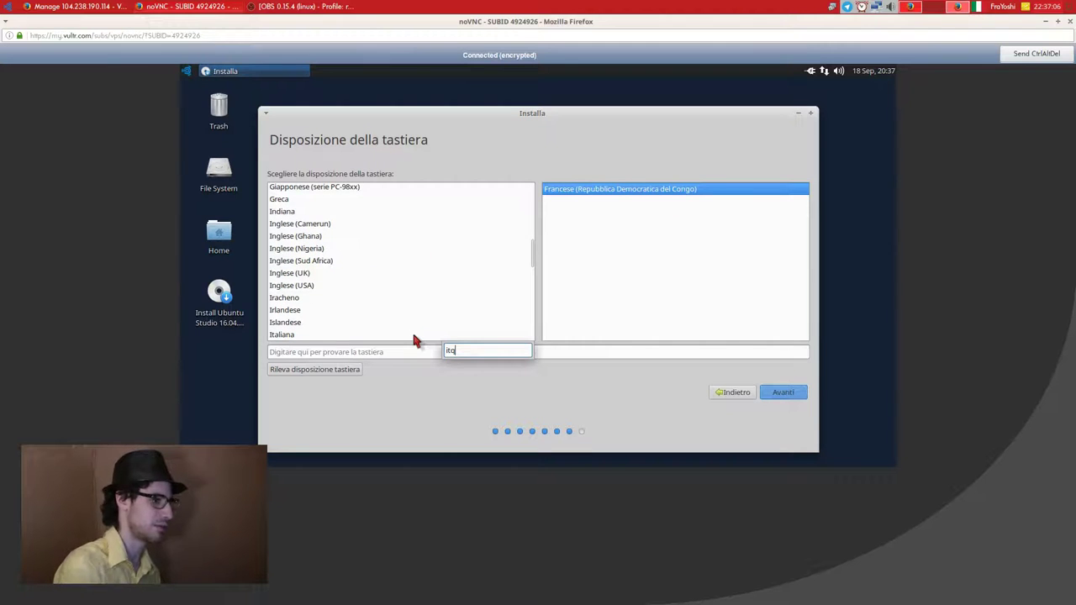
{"action": "type", "text": "liq"}
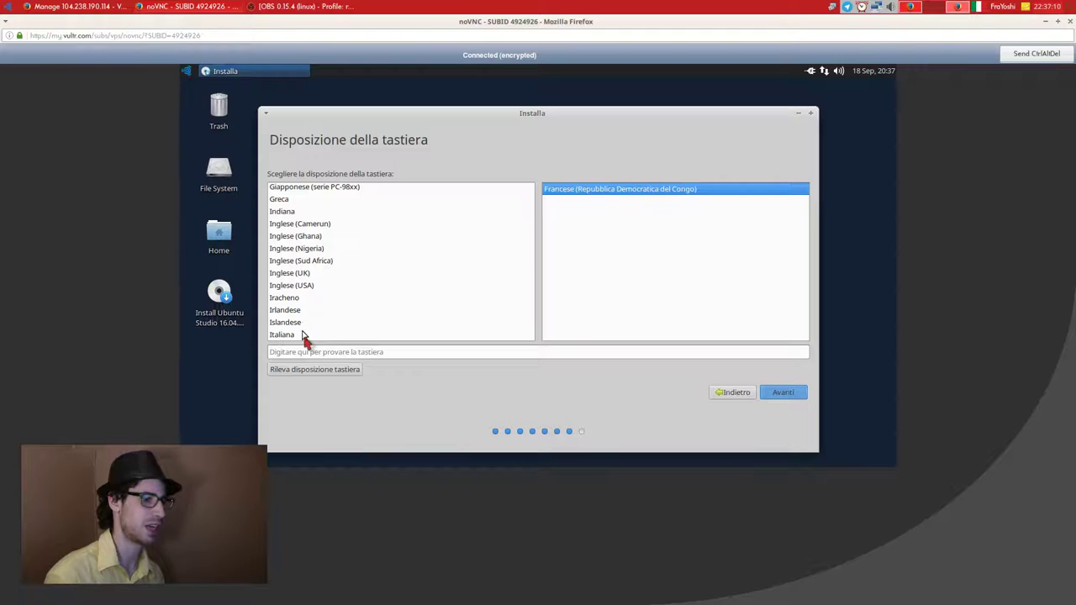
{"action": "left_click", "coordinate": [307, 336]}
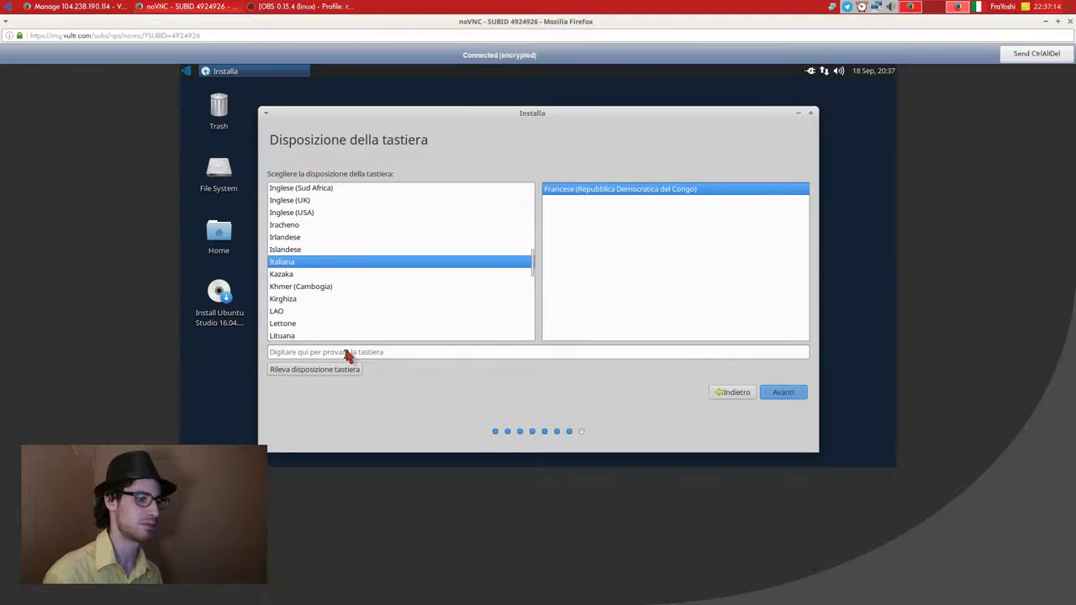
{"action": "left_click", "coordinate": [342, 354]}
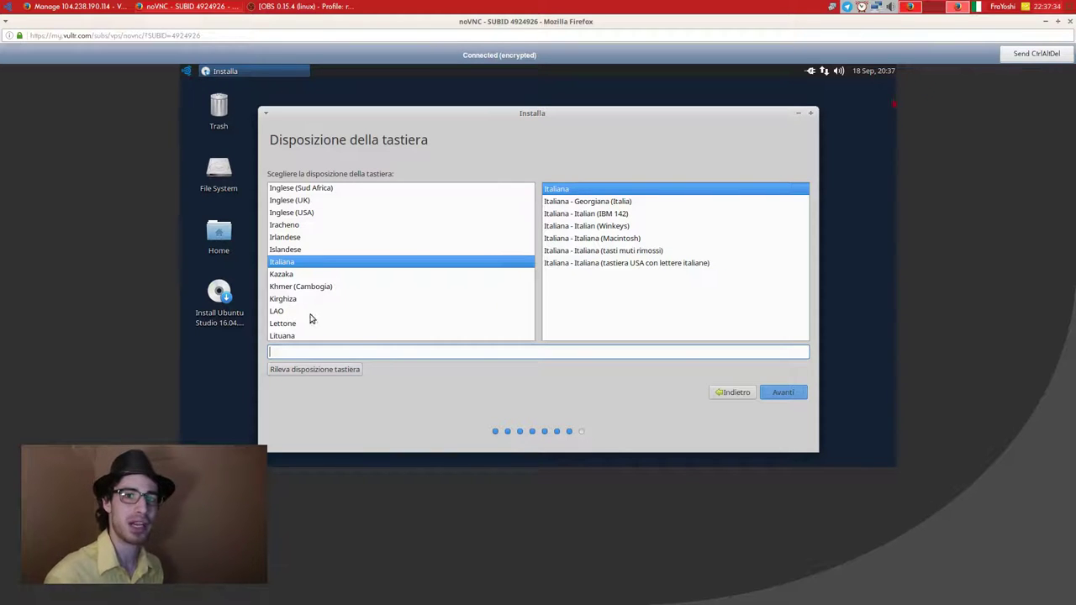
{"action": "right_click", "coordinate": [980, 10]}
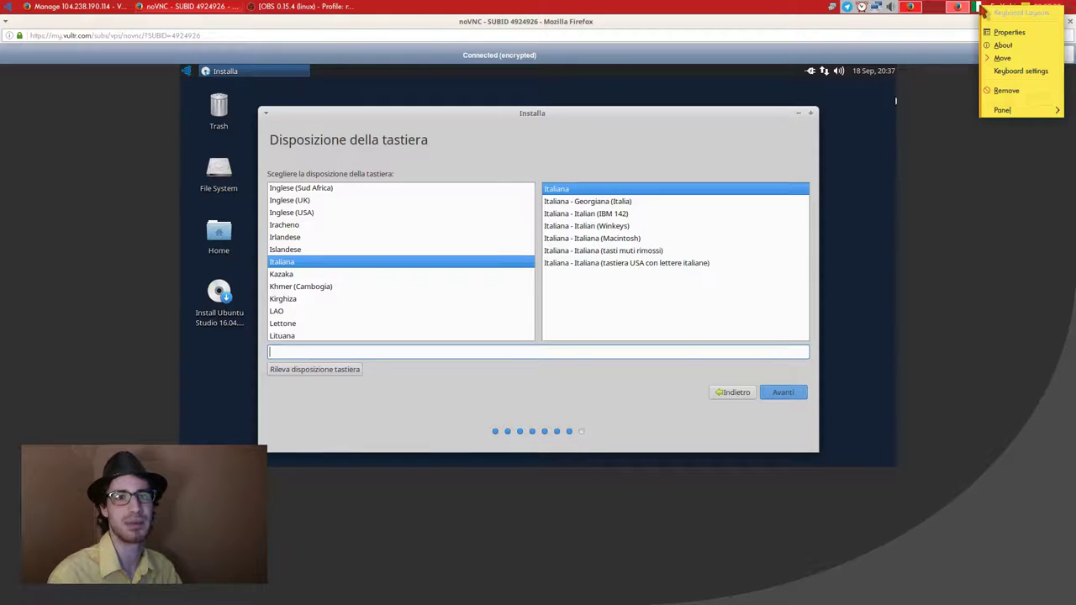
Open the host's Xfce keyboard layout settings and look over the English and Italian layouts.
{"action": "left_click", "coordinate": [998, 73]}
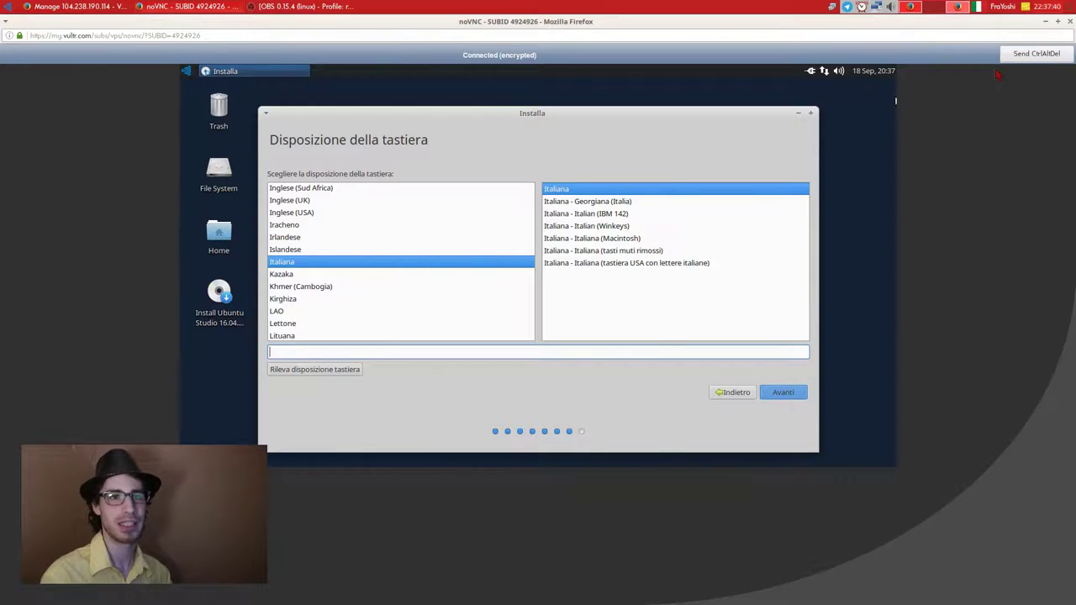
{"action": "left_click", "coordinate": [538, 205]}
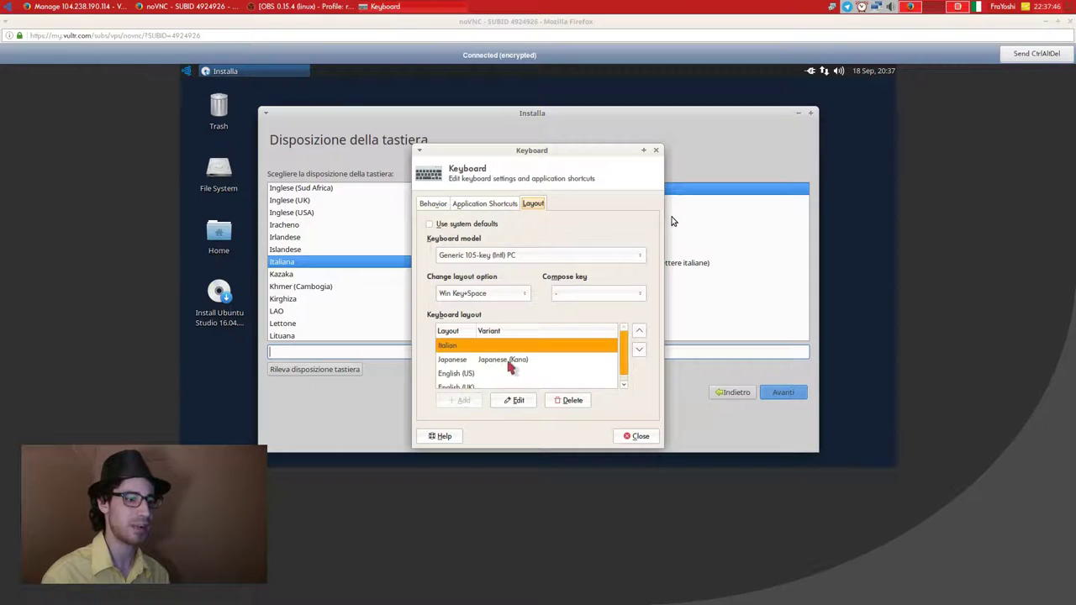
{"action": "scroll", "coordinate": [504, 374], "scroll_direction": "down", "scroll_amount": 2}
{"action": "left_click", "coordinate": [498, 382]}
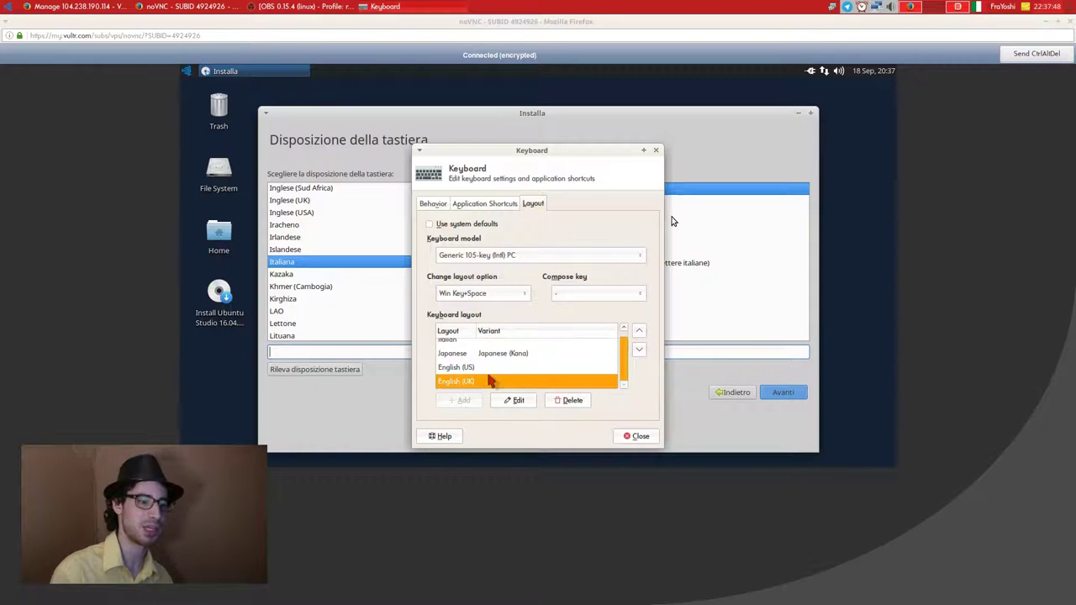
{"action": "left_click", "coordinate": [500, 367]}
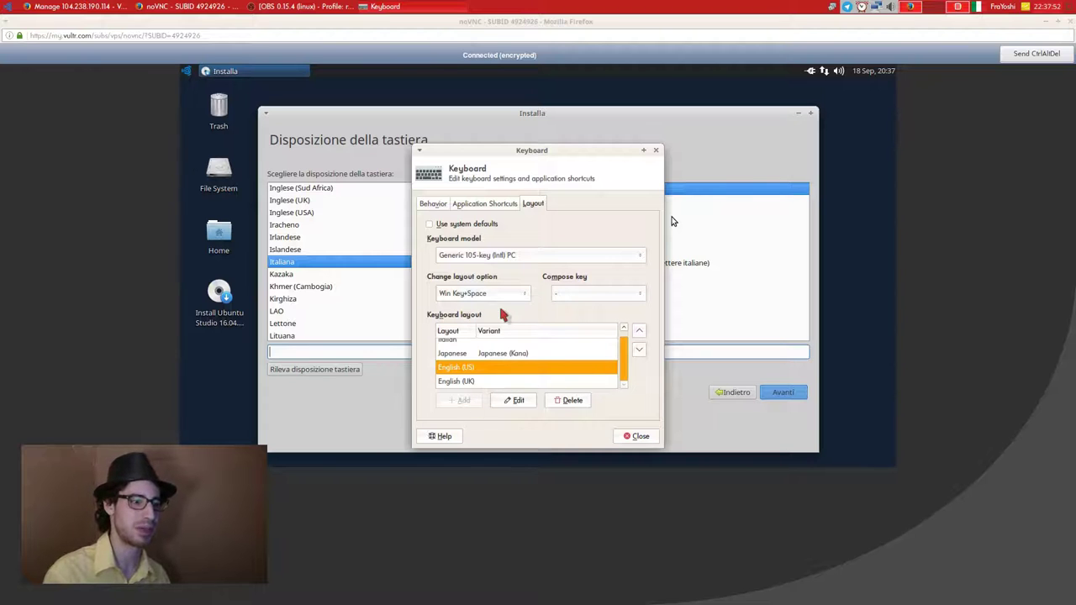
{"action": "scroll", "coordinate": [492, 340], "scroll_direction": "up", "scroll_amount": 2}
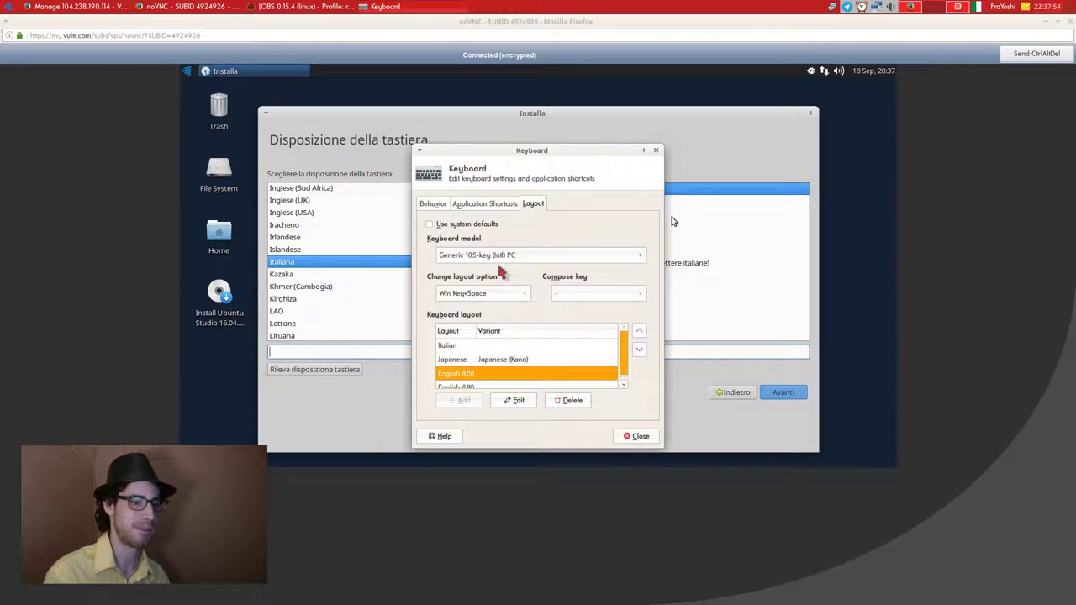
{"action": "scroll", "coordinate": [483, 382], "scroll_direction": "down", "scroll_amount": 1}
{"action": "left_click", "coordinate": [478, 382]}
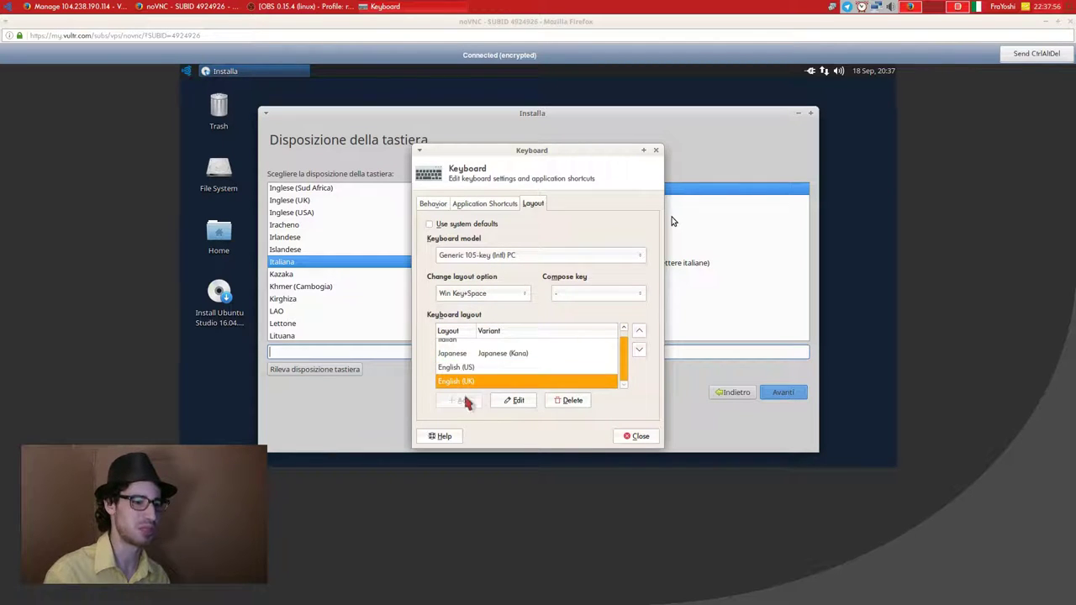
{"action": "scroll", "coordinate": [559, 408], "scroll_direction": "up", "scroll_amount": 2}
{"action": "left_click", "coordinate": [566, 373]}
{"action": "left_click", "coordinate": [556, 352]}
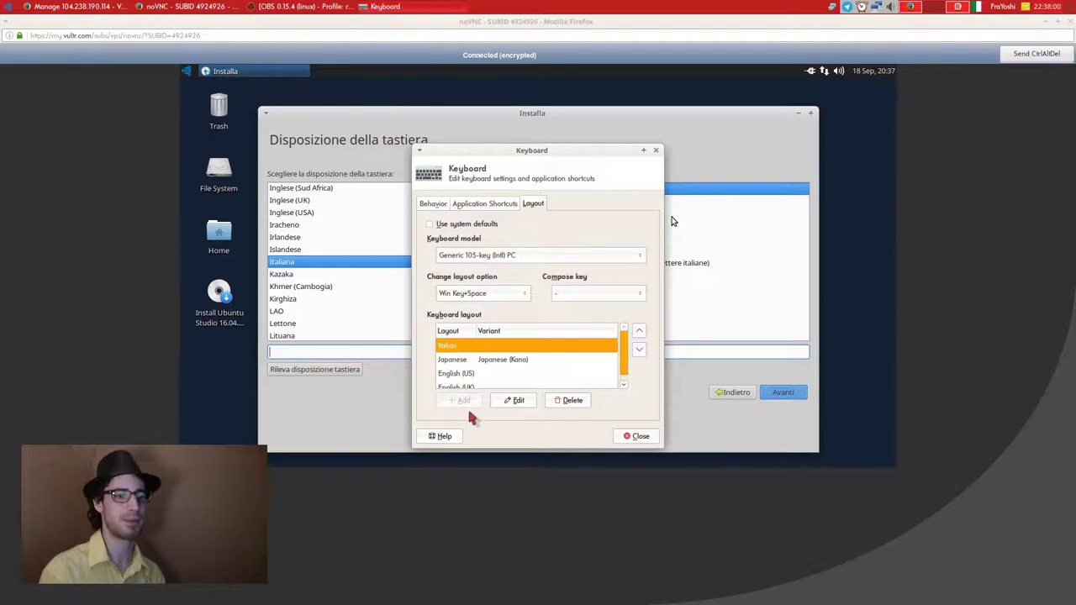
Delete the English (UK) layout, cancel the Add layout list, and close Keyboard Settings.
{"action": "left_click", "coordinate": [539, 387]}
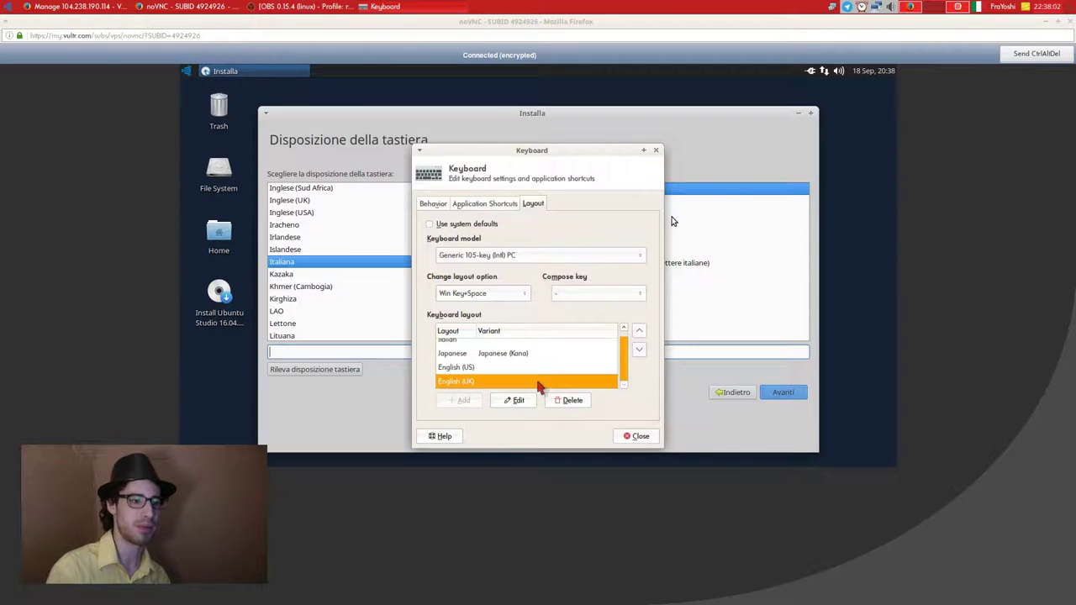
{"action": "left_click", "coordinate": [570, 400]}
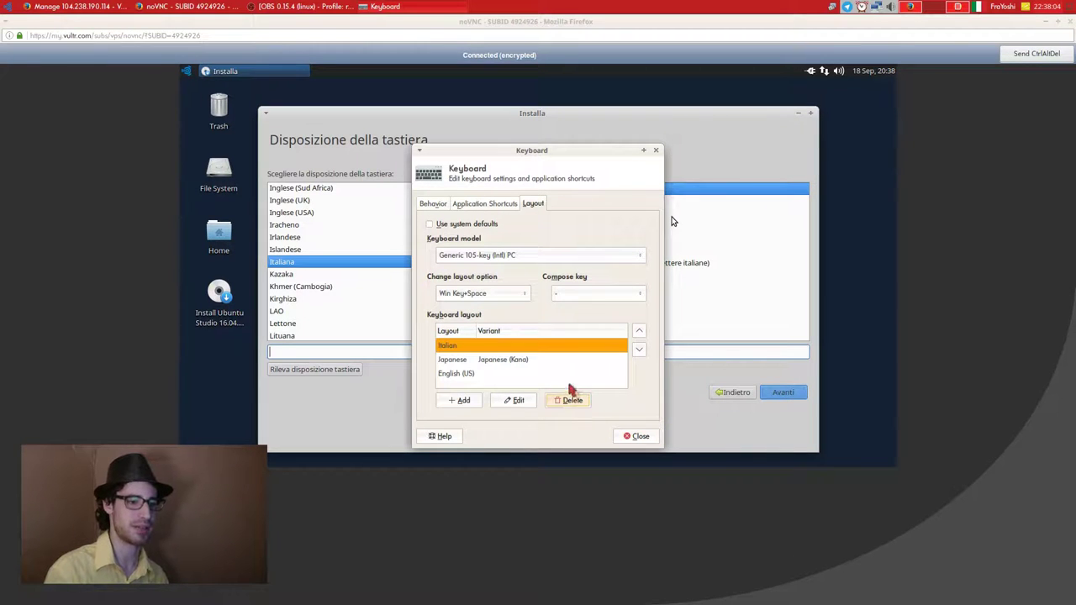
{"action": "left_click", "coordinate": [458, 400]}
{"action": "scroll", "coordinate": [516, 308], "scroll_direction": "down", "scroll_amount": 3}
{"action": "scroll", "coordinate": [516, 308], "scroll_direction": "down", "scroll_amount": 5}
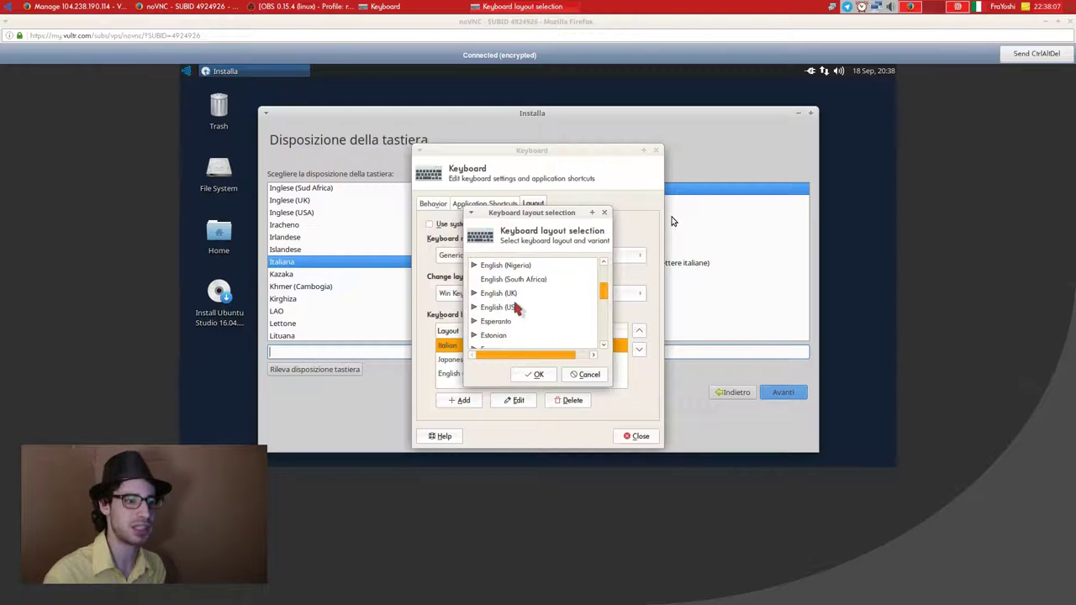
{"action": "left_click", "coordinate": [584, 374]}
{"action": "left_click", "coordinate": [636, 435]}
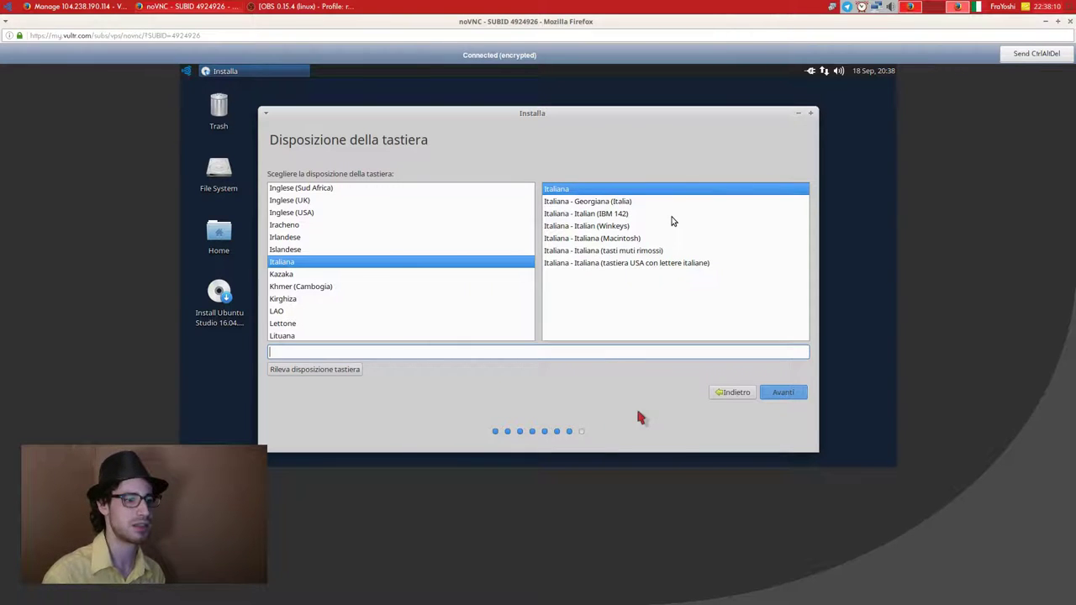
Switch the host typing layout to English (US), test it, and accept the Italiana keyboard layout.
{"action": "left_click", "coordinate": [976, 8]}
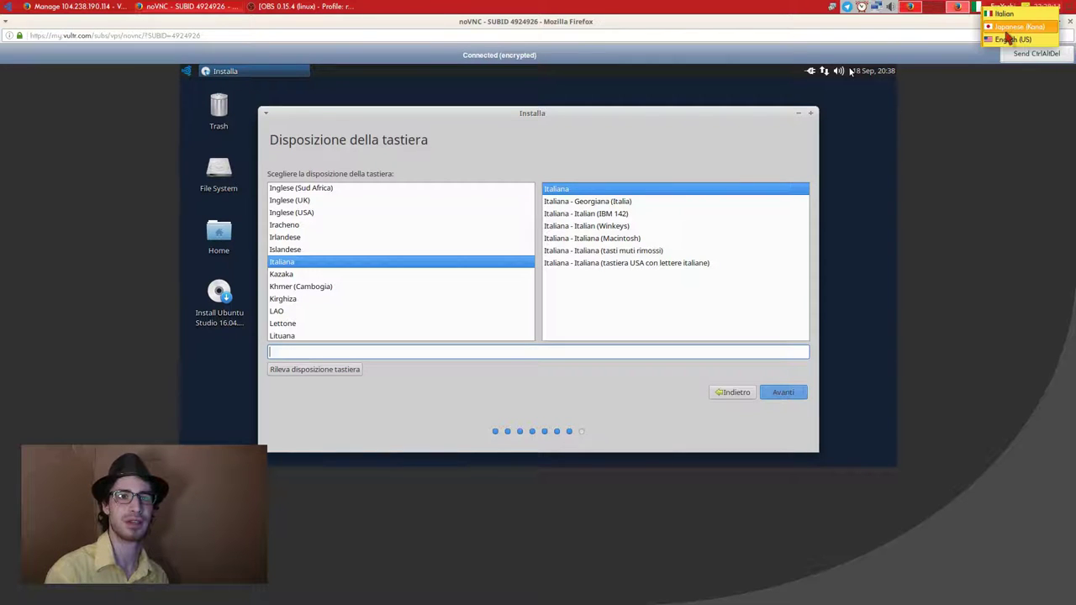
{"action": "left_click", "coordinate": [1007, 34]}
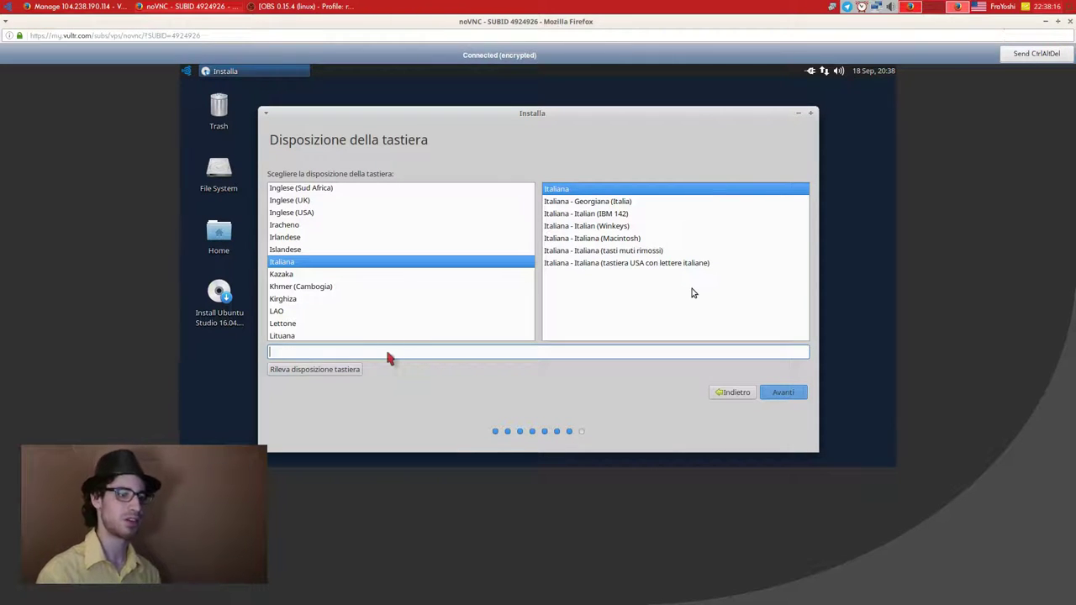
{"action": "type", "text": "?"}
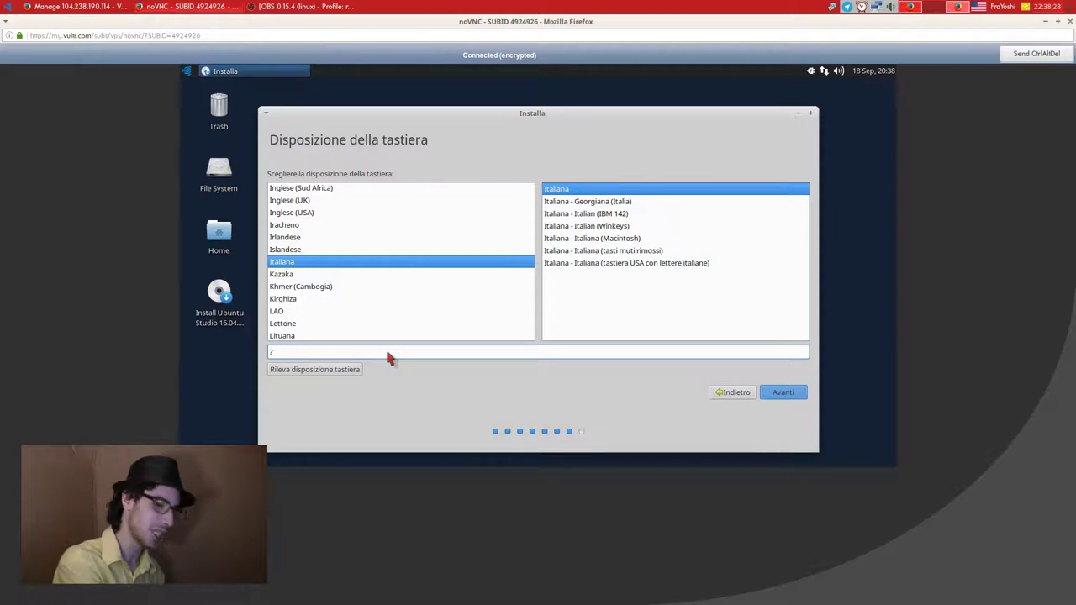
{"action": "type", "text": "ò"}
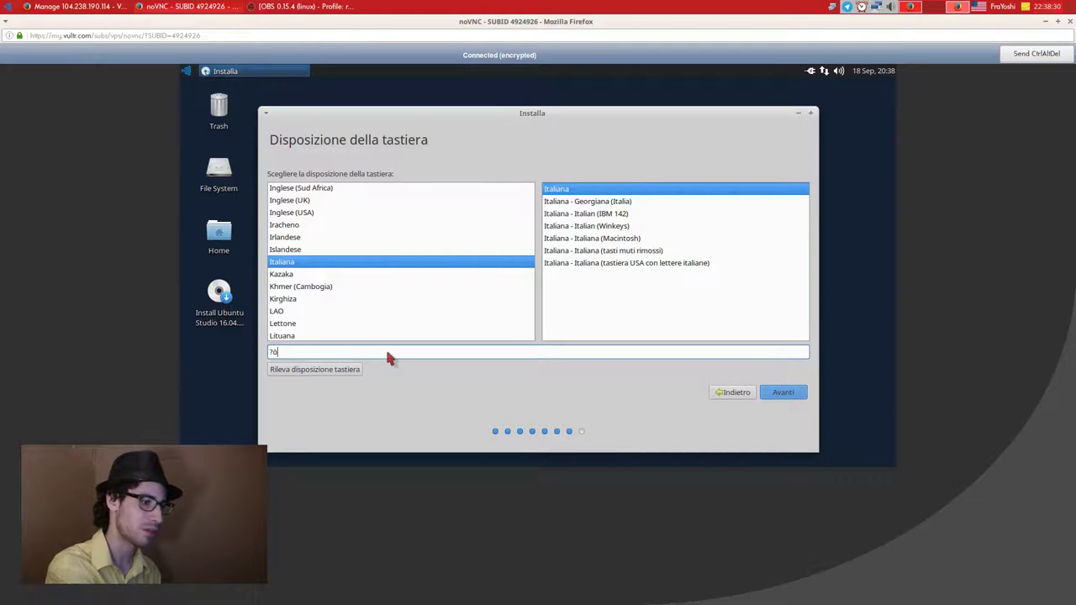
{"action": "type", "text": "ò"}
{"action": "key", "text": "BackSpace"}
{"action": "key", "text": "BackSpace"}
{"action": "key", "text": "BackSpace"}
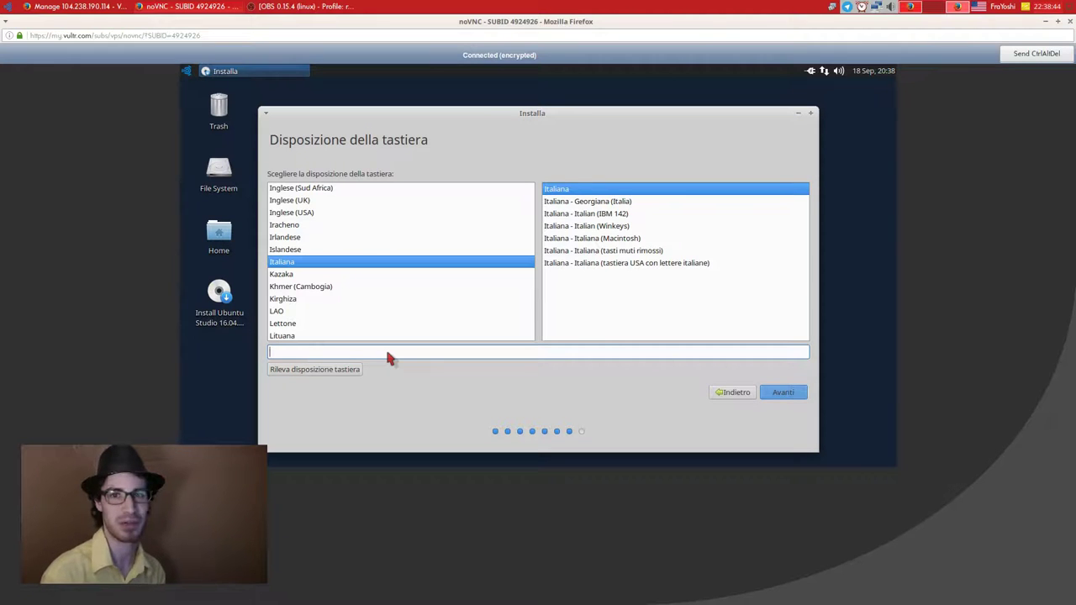
{"action": "left_click", "coordinate": [783, 395]}
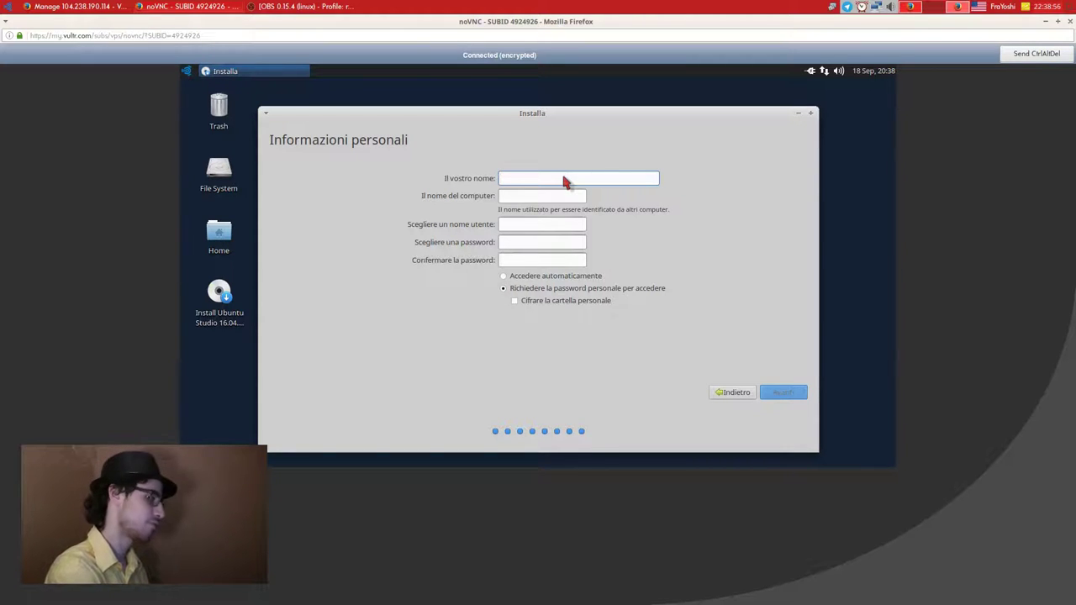
Enter the placeholder name 'noname' in Il vostro nome, correcting typos along the way.
{"action": "type", "text": "macc"}
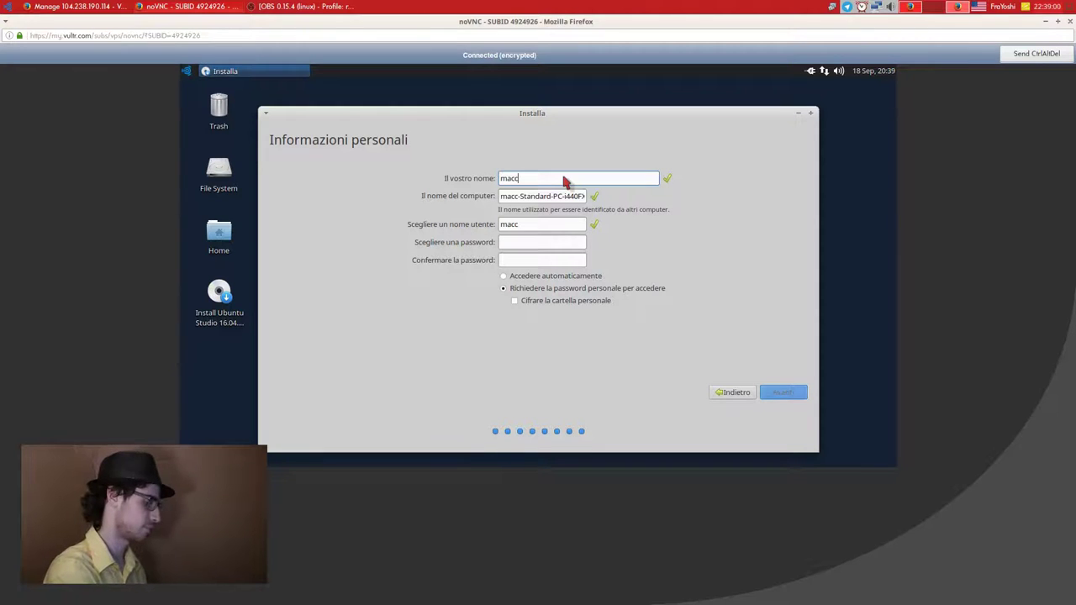
{"action": "key", "text": "BackSpace"}
{"action": "key", "text": "BackSpace"}
{"action": "key", "text": "BackSpace"}
{"action": "key", "text": "BackSpace"}
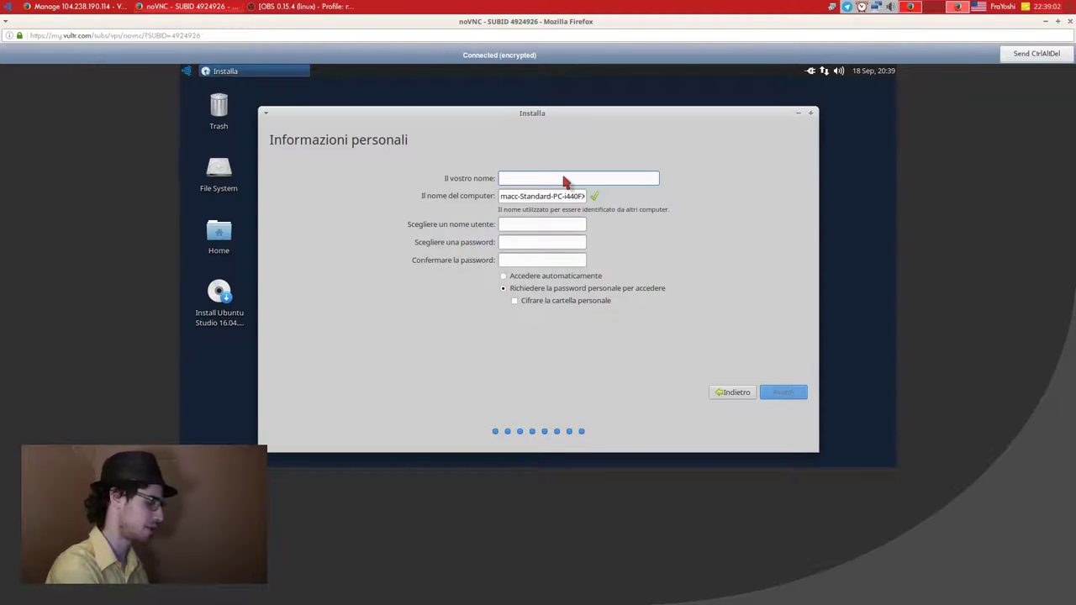
{"action": "type", "text": "noma"}
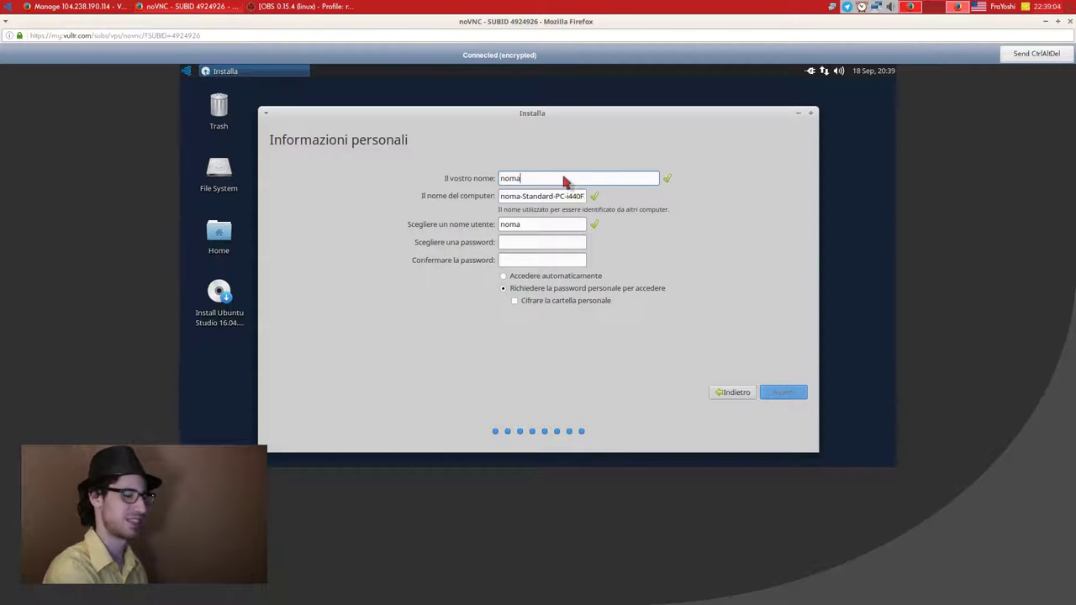
{"action": "key", "text": "BackSpace"}
{"action": "key", "text": "BackSpace"}
{"action": "type", "text": "male"}
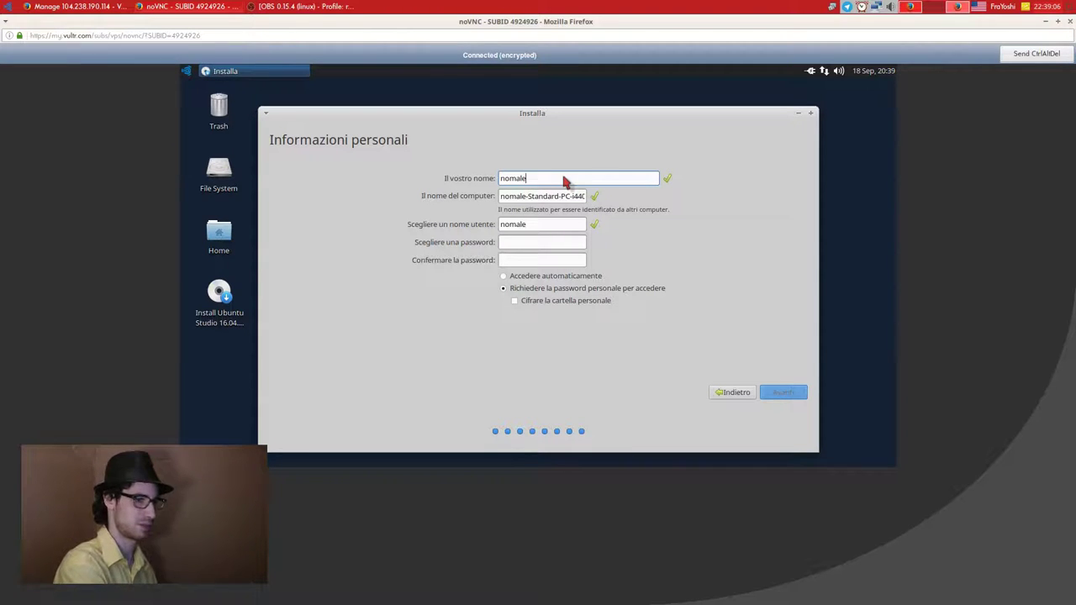
{"action": "key", "text": "Left"}
{"action": "key", "text": "BackSpace"}
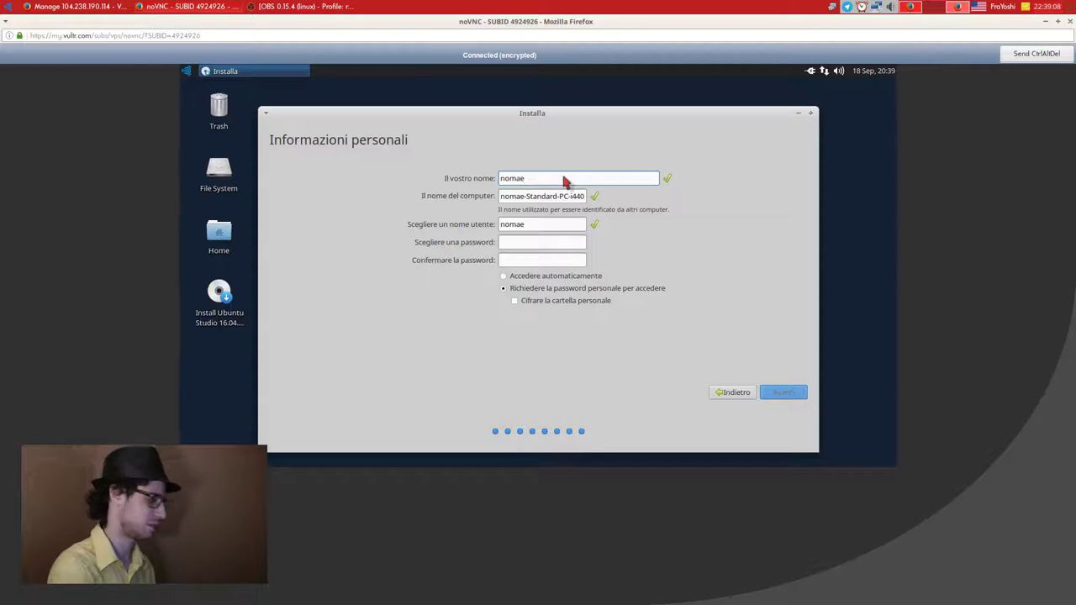
{"action": "key", "text": "ctrl+a"}
{"action": "type", "text": "nona"}
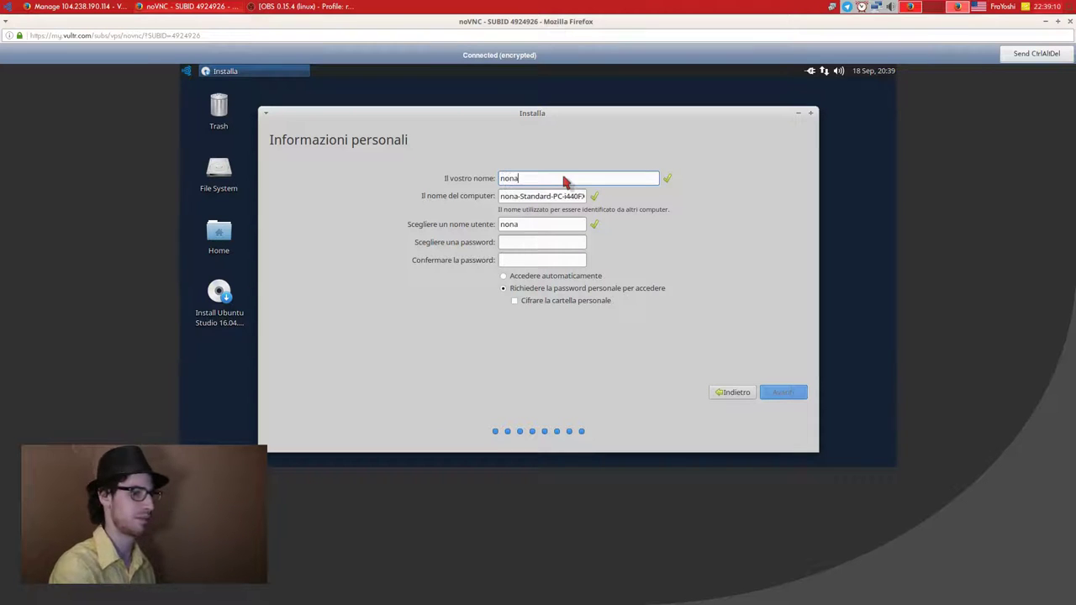
{"action": "type", "text": "me"}
Replace the auto-generated computer name with da-tutorial.
{"action": "left_click", "coordinate": [531, 194]}
{"action": "triple_click", "coordinate": [531, 194]}
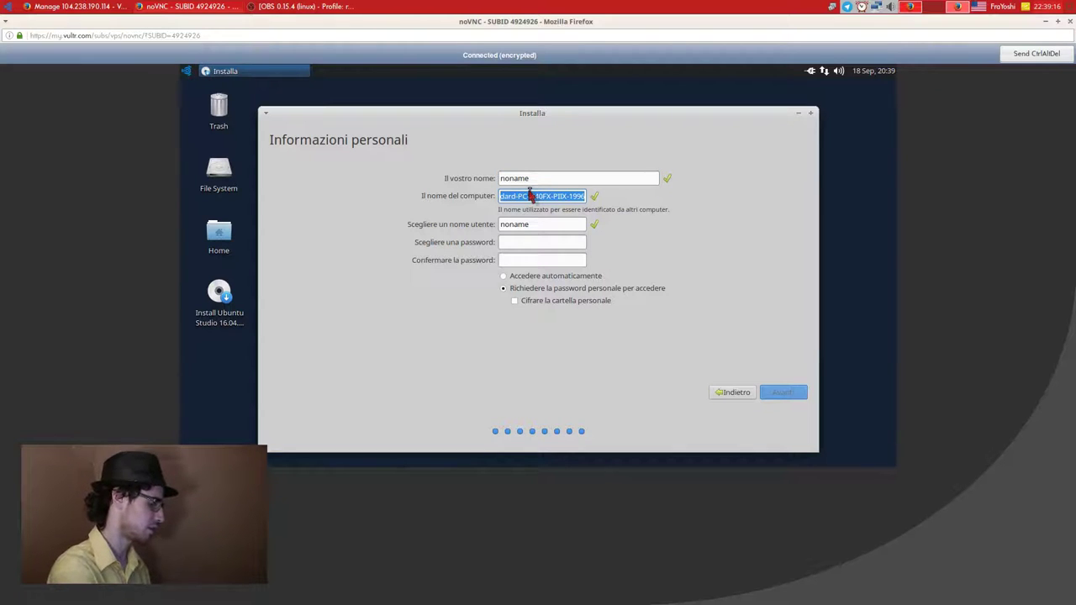
{"action": "type", "text": "da-tutorial"}
{"action": "left_click", "coordinate": [536, 225]}
Set and confirm the account password, enable home folder encryption, and continue.
{"action": "left_click", "coordinate": [542, 242]}
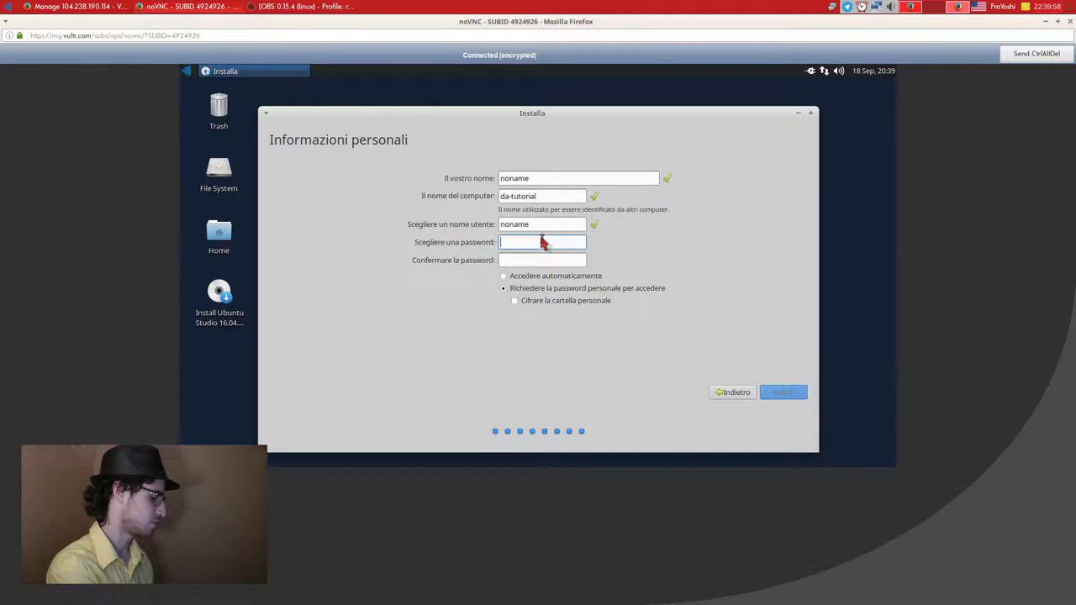
{"action": "type", "text": "••••••••"}
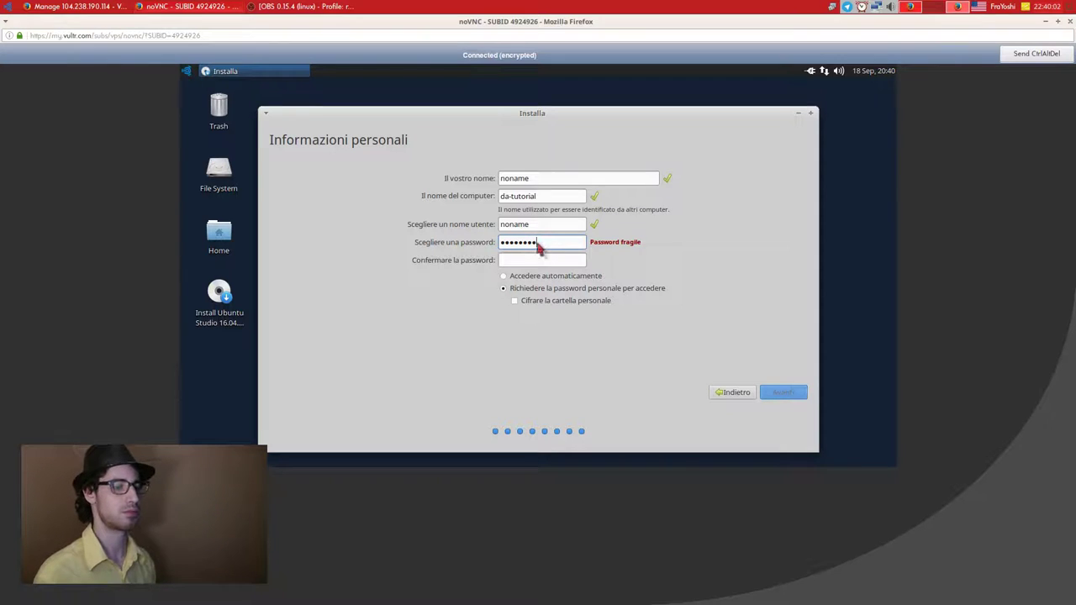
{"action": "left_click", "coordinate": [539, 263]}
{"action": "type", "text": "••••••••"}
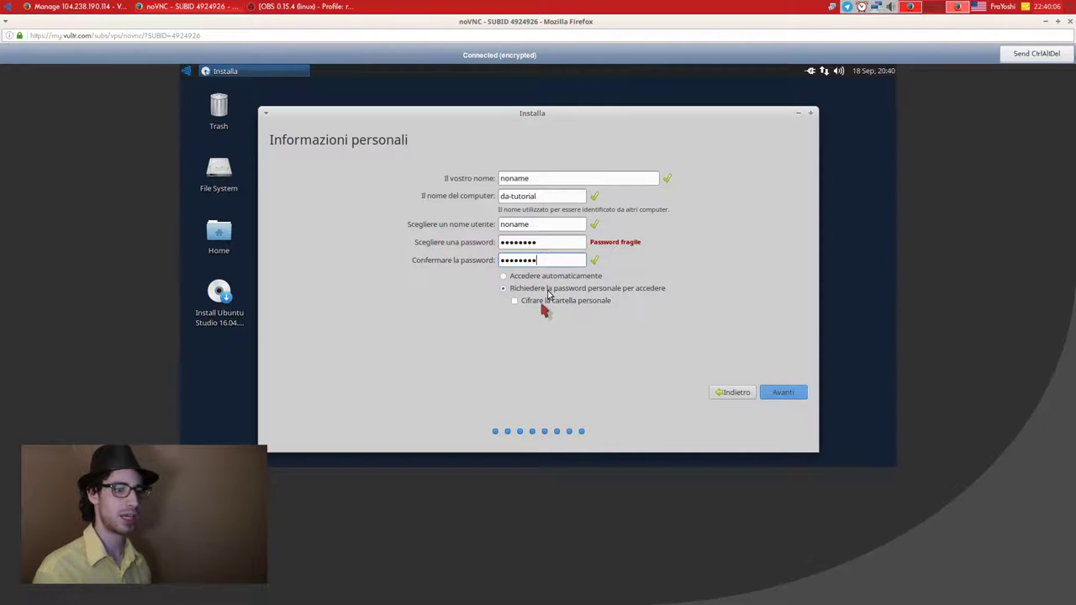
{"action": "left_click", "coordinate": [541, 304]}
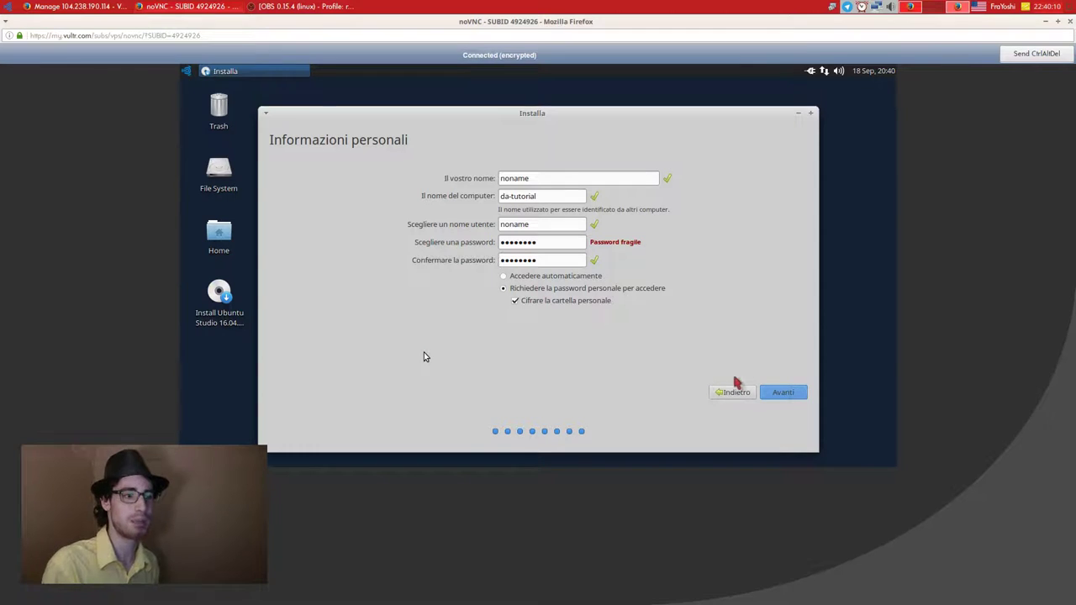
{"action": "left_click", "coordinate": [783, 392]}
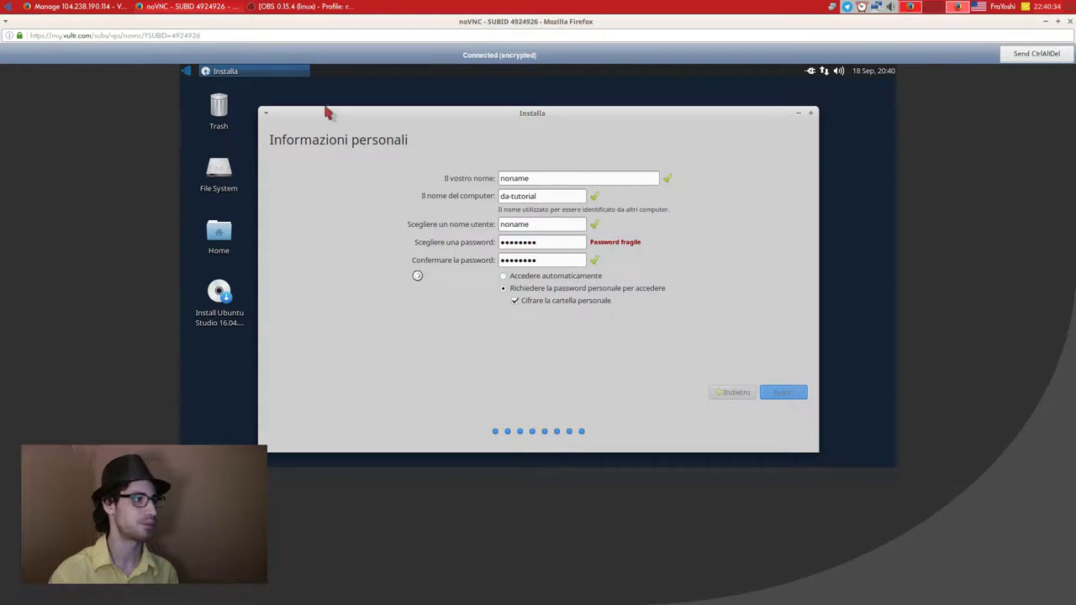
Return to the Vultr server management tab while the installer keeps running.
{"action": "left_click", "coordinate": [107, 7]}
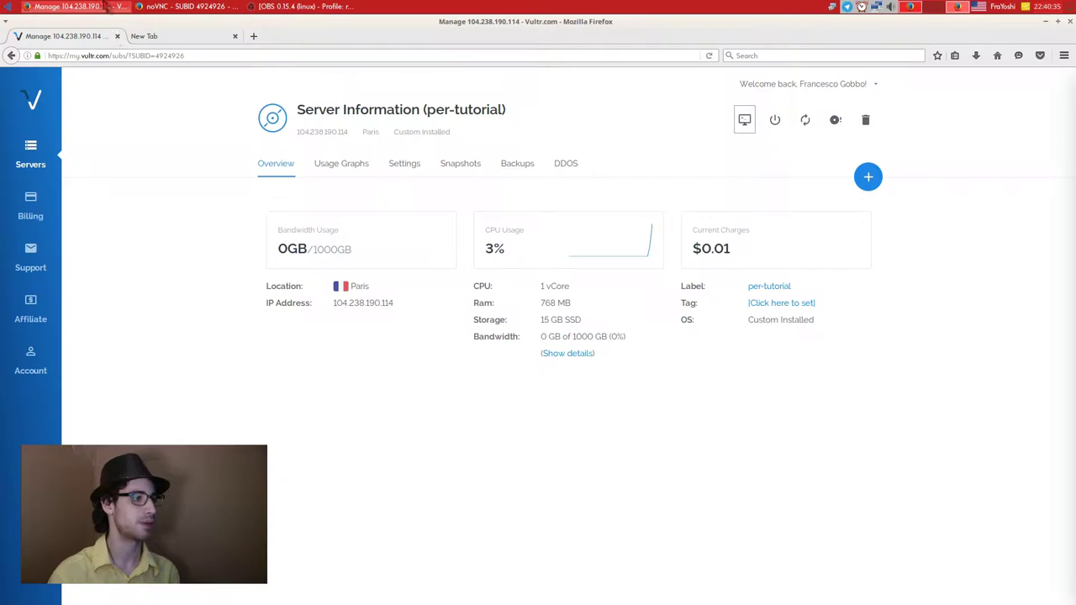
Open the Affiliate Program page and review the '$30 For You, $20 For Your Friend' offer.
{"action": "left_click", "coordinate": [86, 305]}
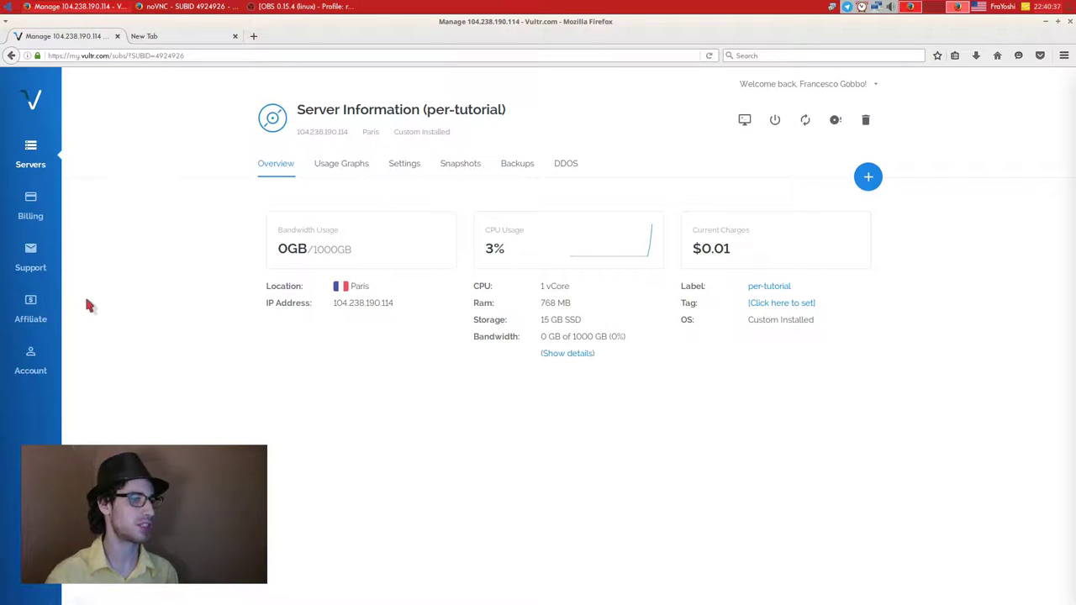
{"action": "left_click", "coordinate": [42, 317]}
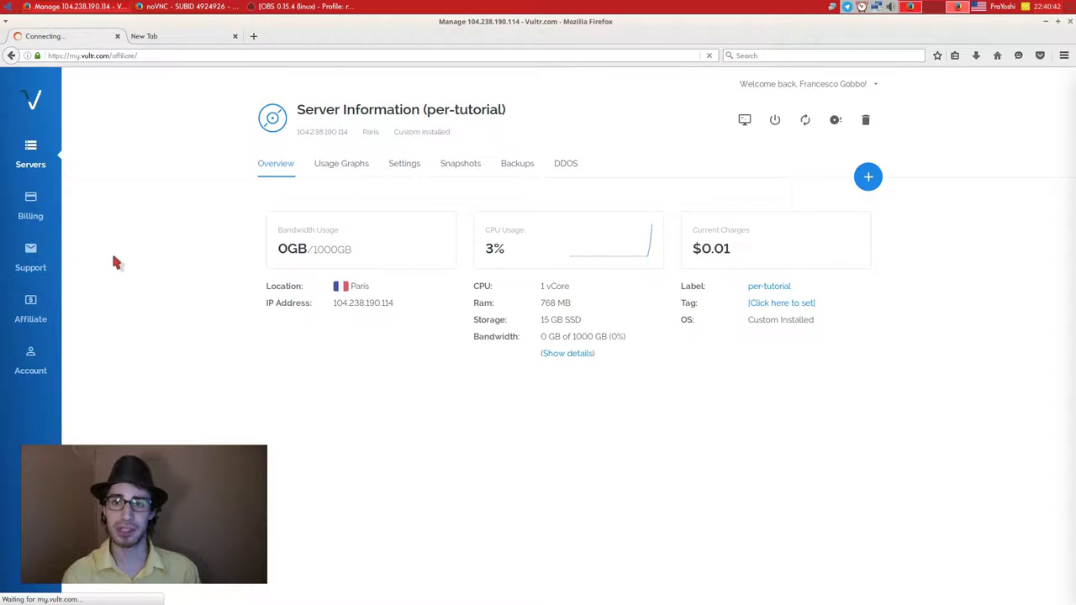
{"action": "scroll", "coordinate": [246, 271], "scroll_direction": "down", "scroll_amount": 2}
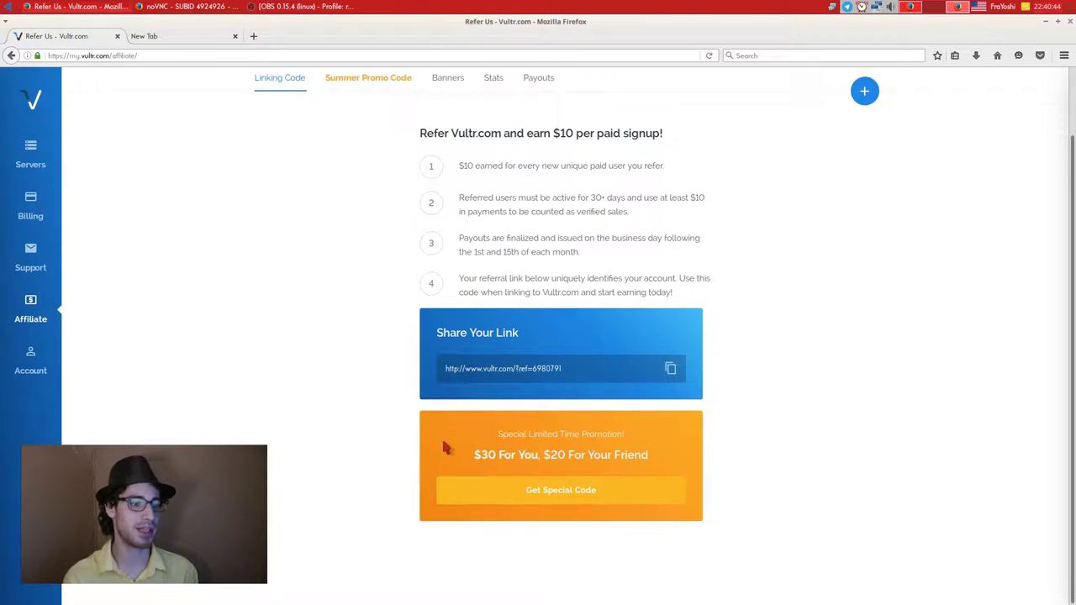
{"action": "left_click_drag", "start_coordinate": [473, 454], "coordinate": [654, 457]}
{"action": "left_click", "coordinate": [652, 457]}
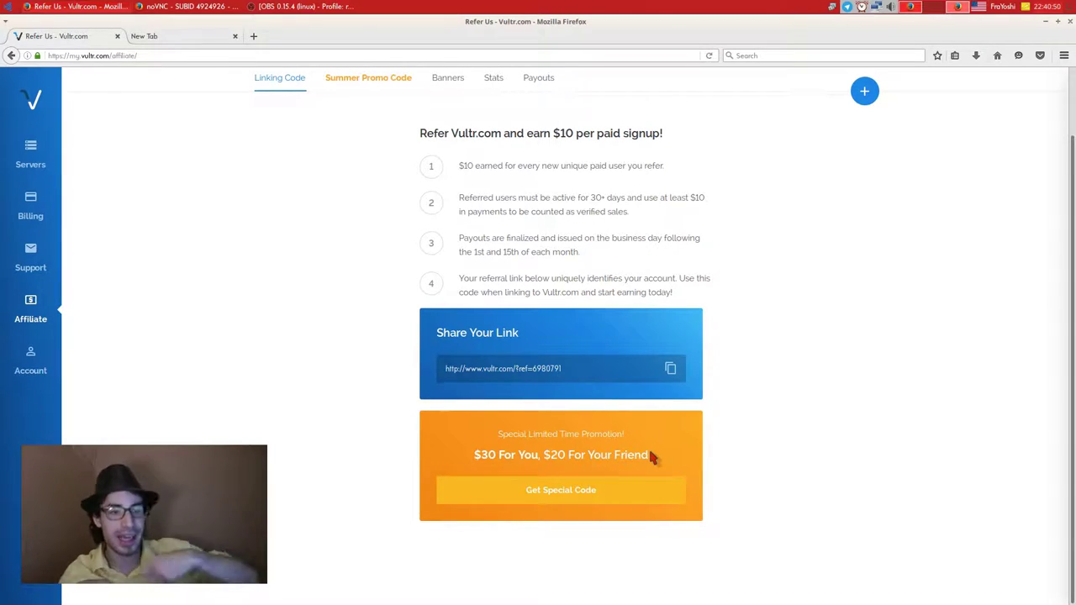
{"action": "left_click_drag", "start_coordinate": [649, 454], "coordinate": [448, 452]}
{"action": "left_click", "coordinate": [448, 452]}
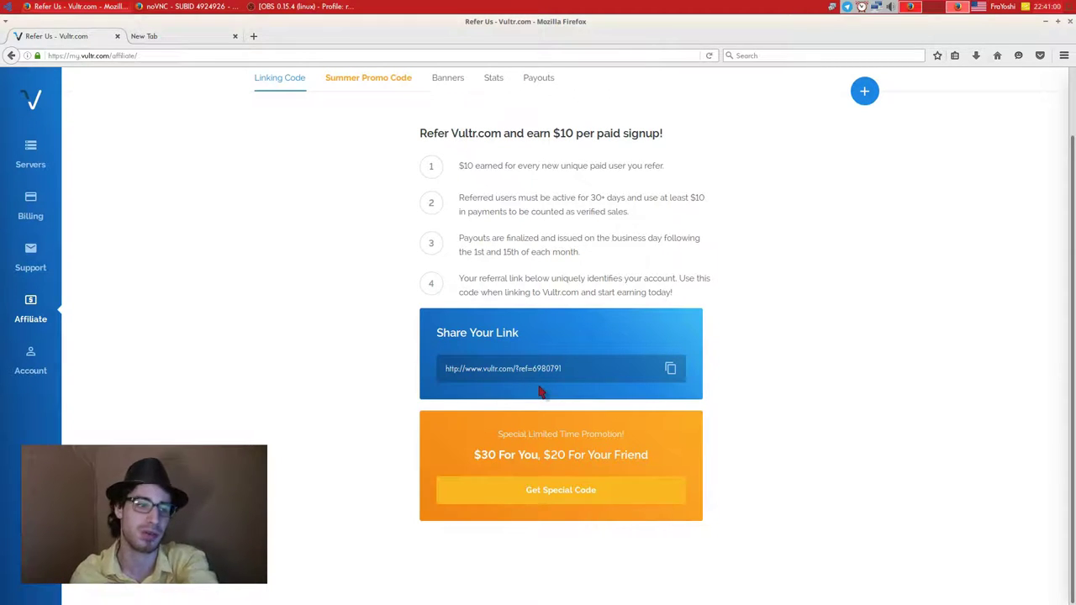
Open the Summer Promo Code page and copy the $30 referral link.
{"action": "left_click", "coordinate": [568, 487]}
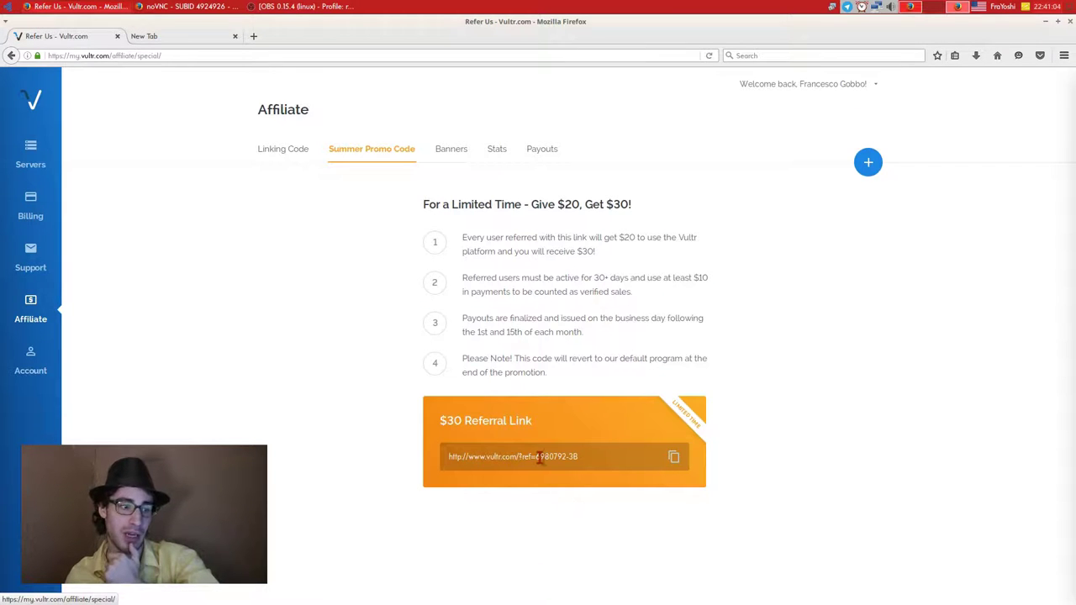
{"action": "left_click", "coordinate": [673, 456]}
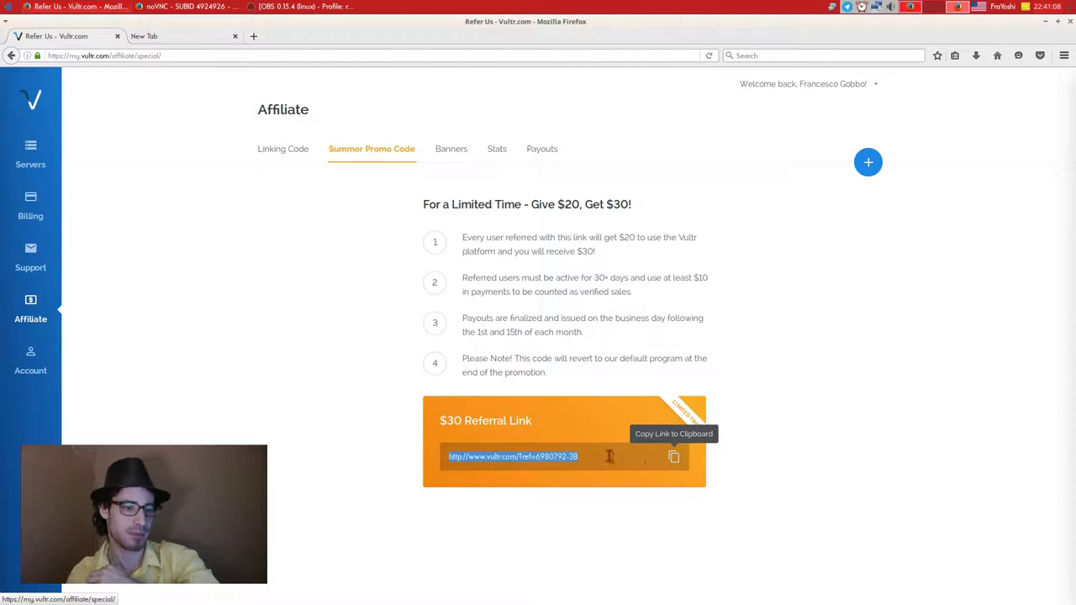
{"action": "left_click", "coordinate": [377, 372]}
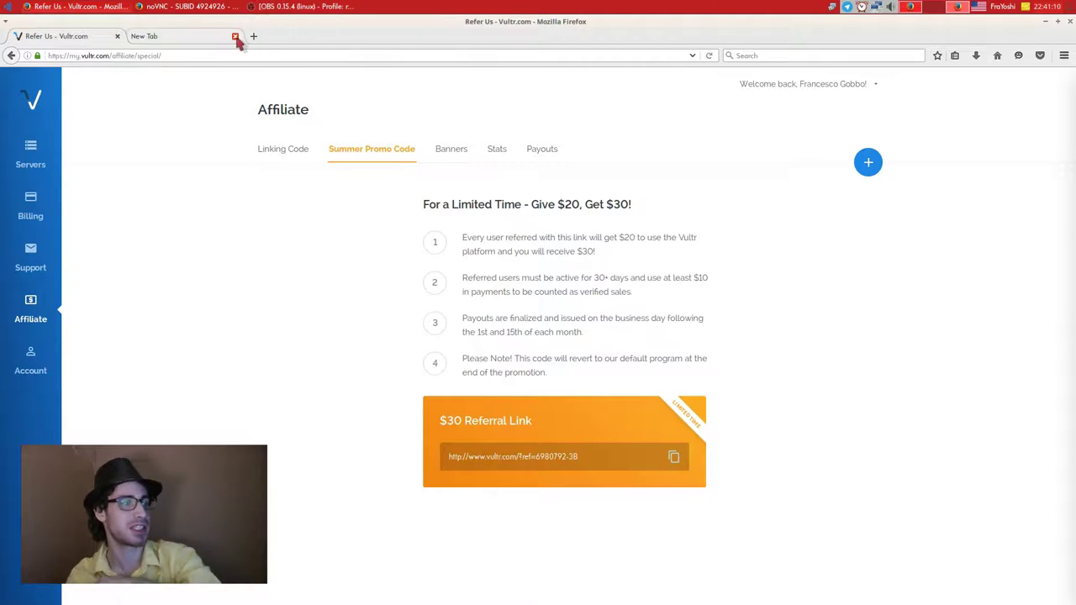
{"action": "left_click", "coordinate": [196, 36]}
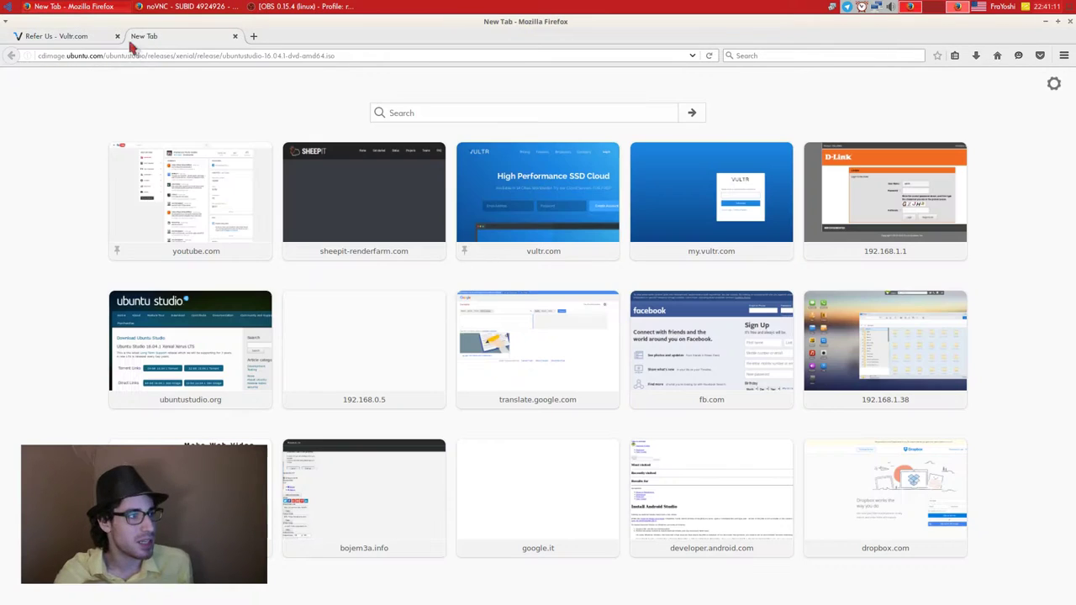
Load the copied referral link and enter 'nomeeutente' in the sign-up email field.
{"action": "left_click", "coordinate": [192, 55]}
{"action": "right_click", "coordinate": [193, 56]}
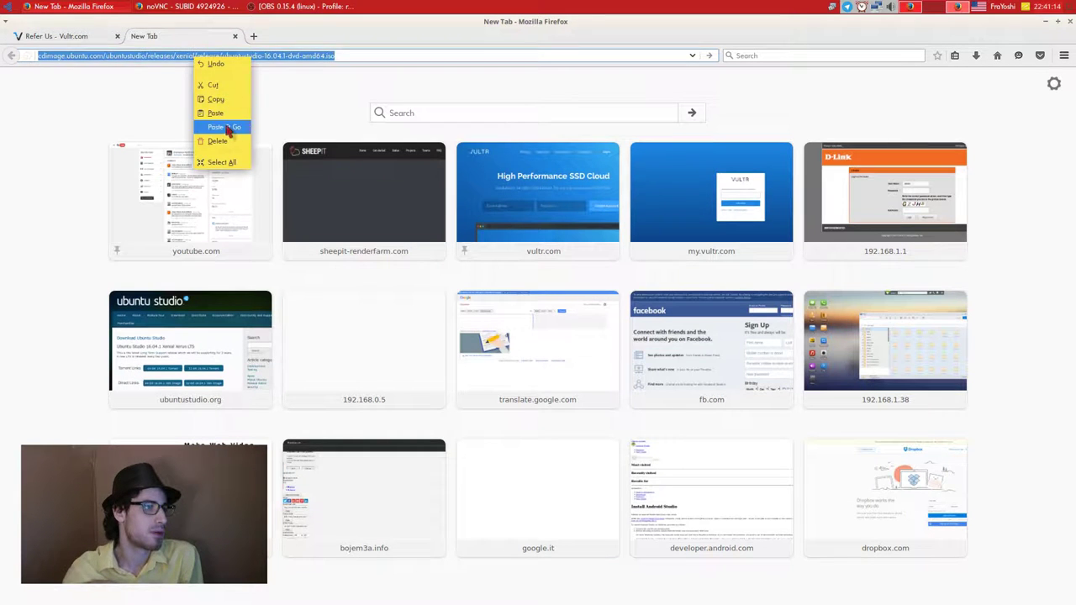
{"action": "left_click", "coordinate": [225, 127]}
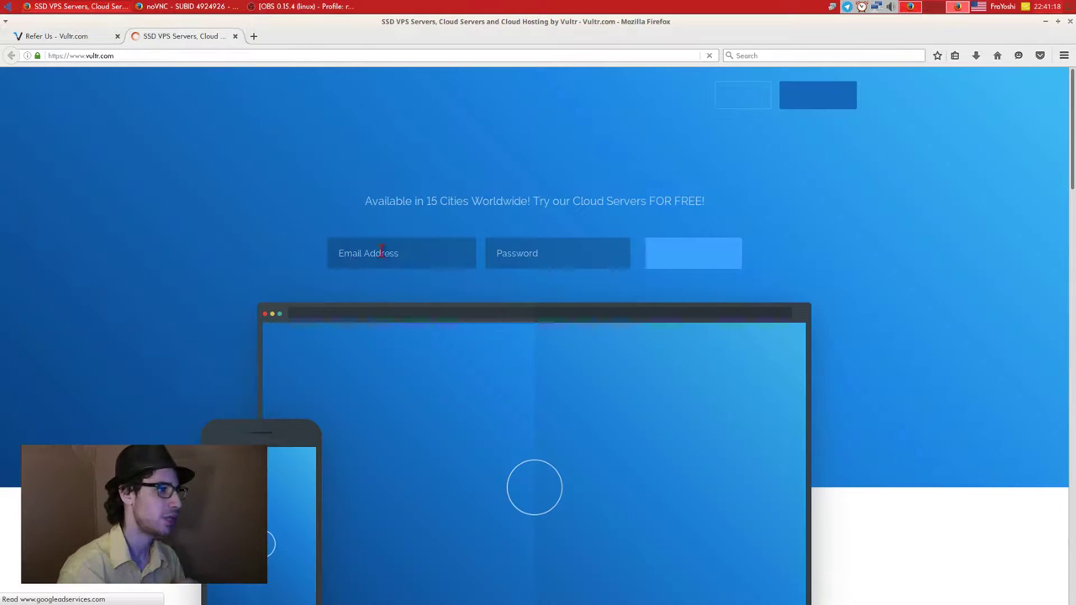
{"action": "left_click", "coordinate": [430, 253]}
{"action": "type", "text": "nomeeu"}
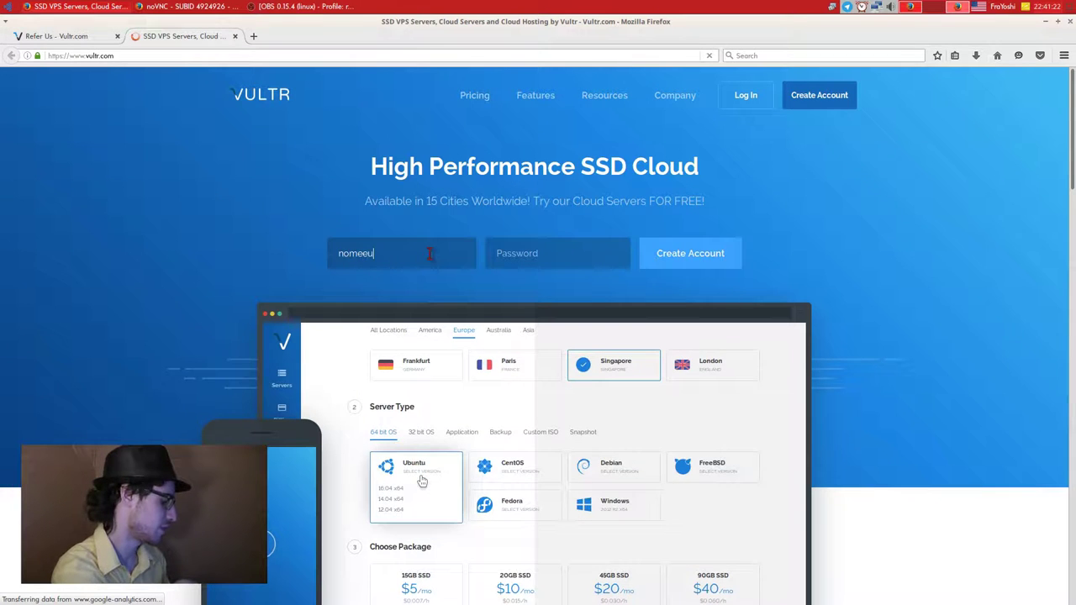
{"action": "type", "text": "tente"}
{"action": "key", "text": "Tab"}
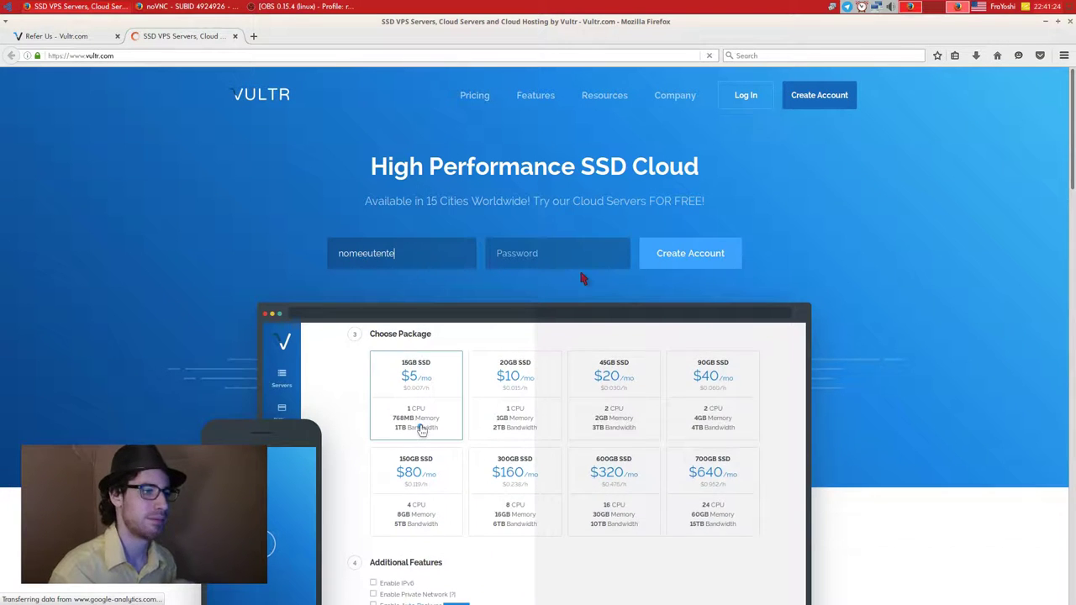
Close the homepage tab, review Billing's PayPal and Bitcoin options, then return to Servers.
{"action": "middle_click", "coordinate": [176, 36]}
{"action": "left_click", "coordinate": [25, 216]}
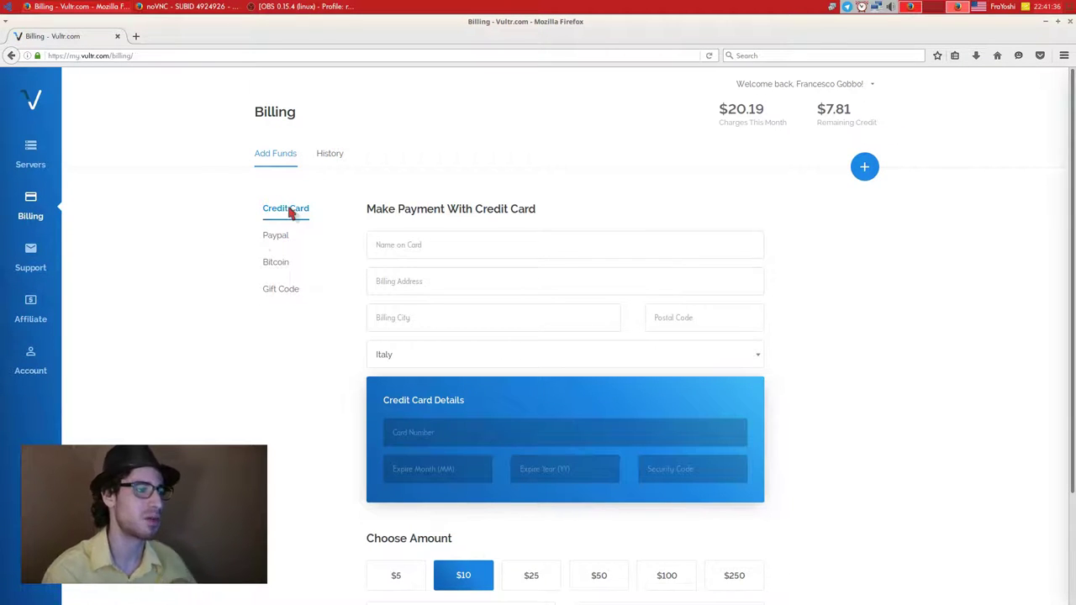
{"action": "left_click", "coordinate": [280, 233]}
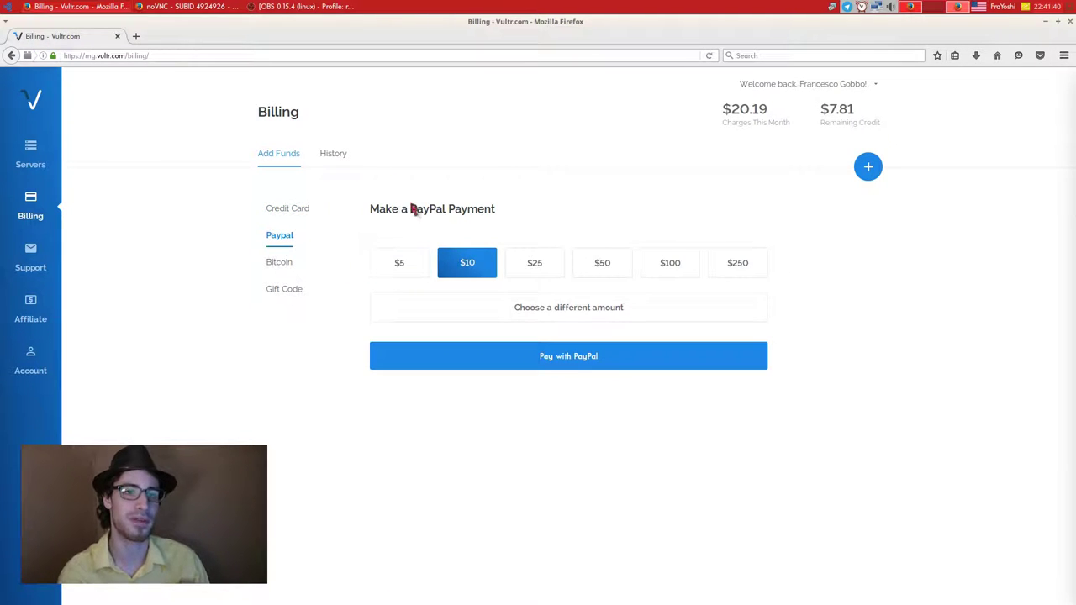
{"action": "left_click", "coordinate": [279, 263]}
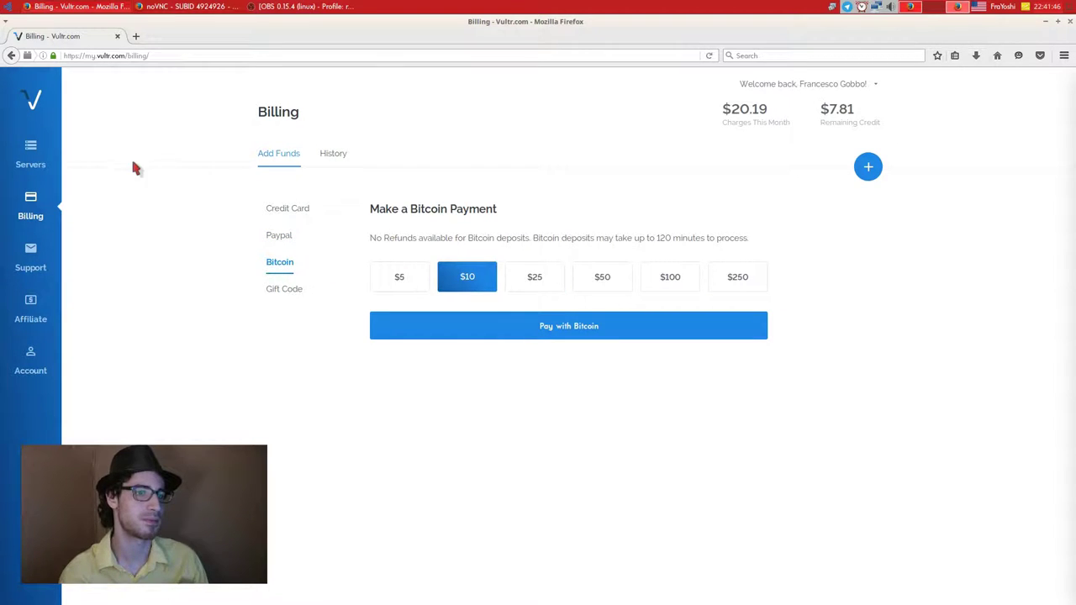
{"action": "left_click", "coordinate": [30, 151]}
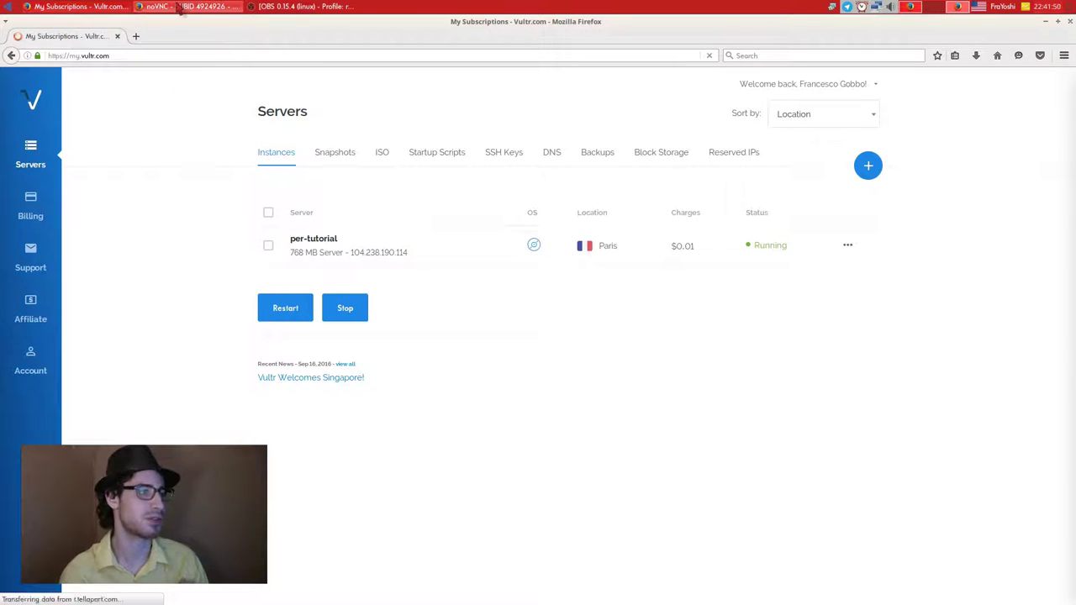
Restart the server from the noVNC console once the Ubuntu Studio installation completes.
{"action": "left_click", "coordinate": [179, 9]}
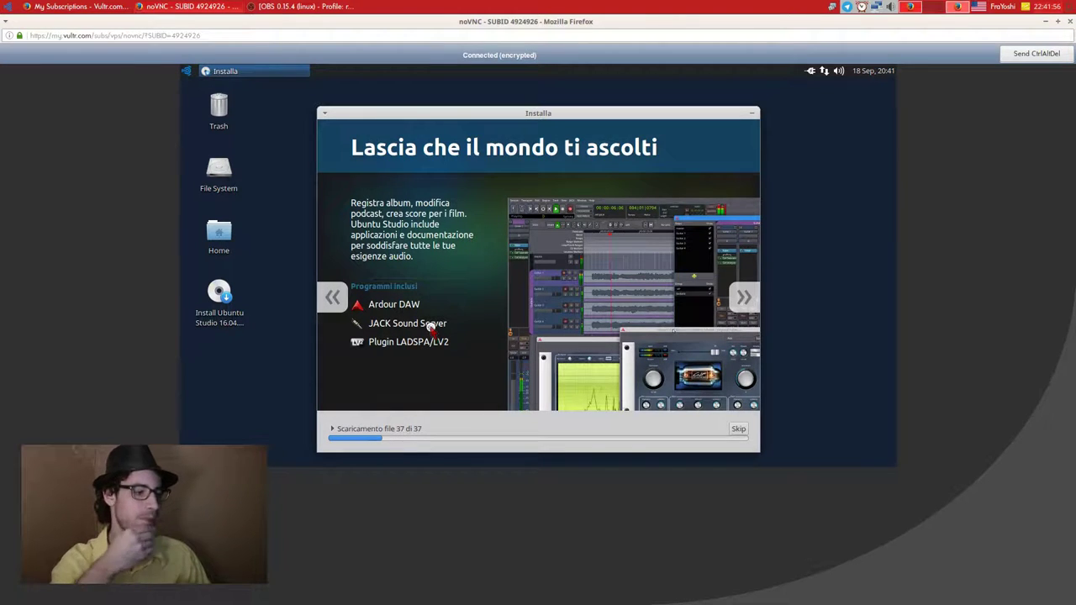
{"action": "left_click", "coordinate": [334, 429]}
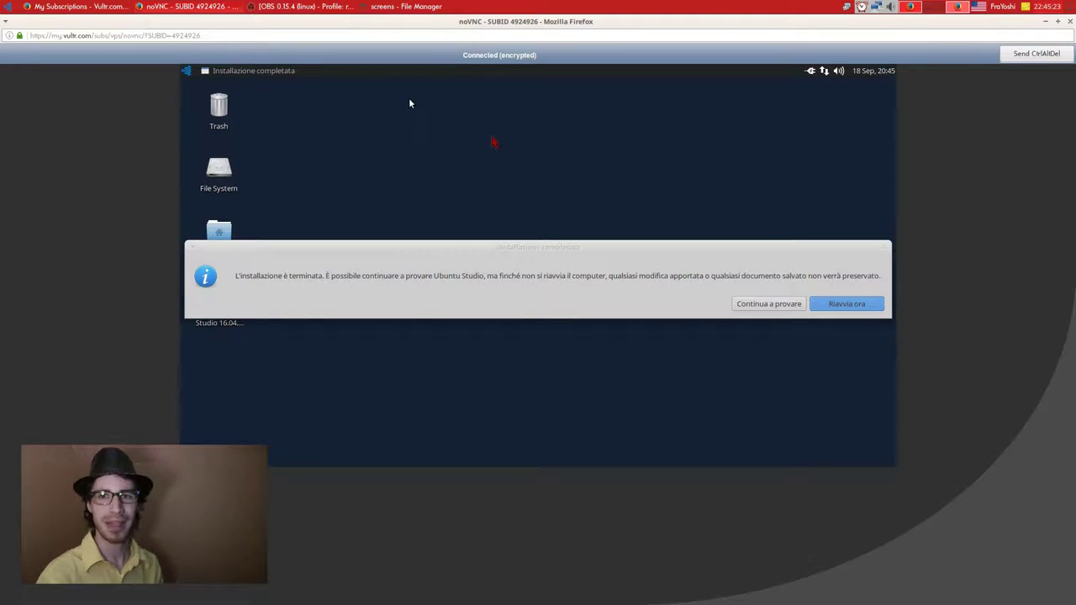
{"action": "left_click", "coordinate": [485, 273]}
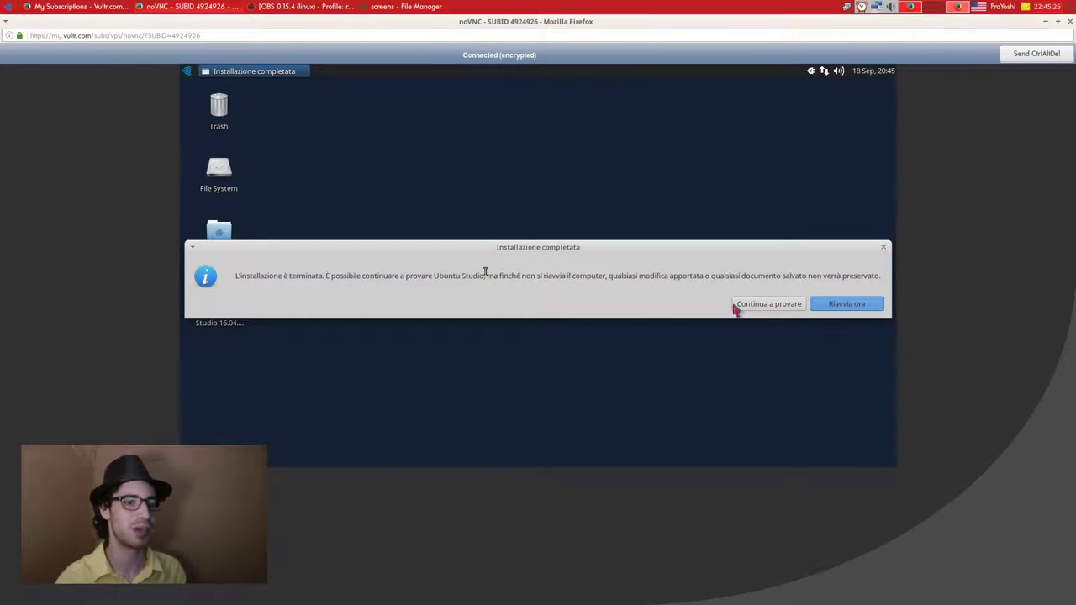
{"action": "left_click", "coordinate": [867, 308]}
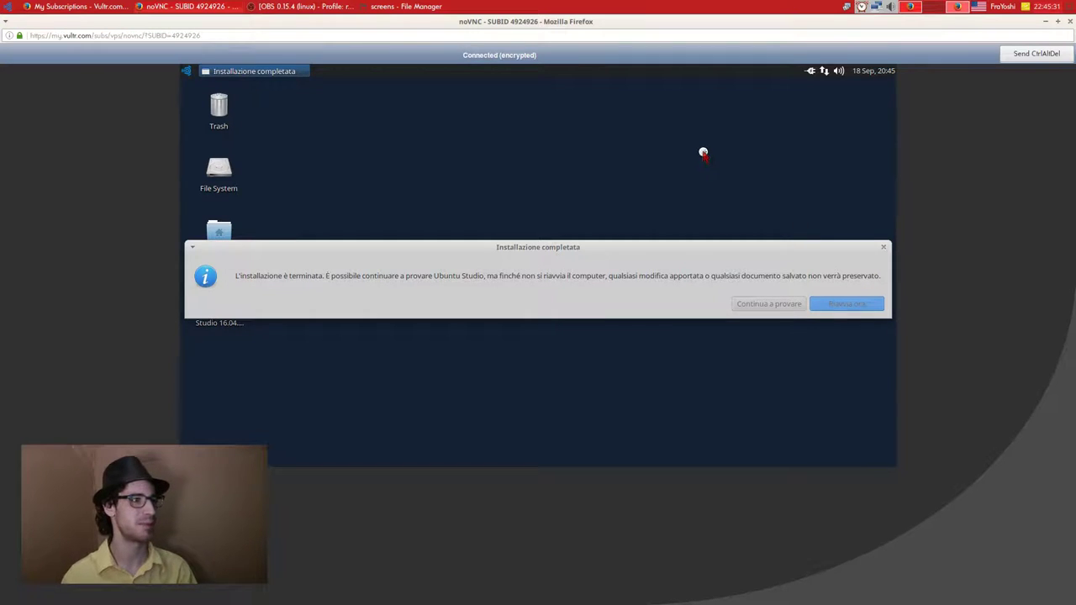
Minimize OBS, close the noVNC console window, and bring the Vultr browser window forward.
{"action": "left_click", "coordinate": [339, 7]}
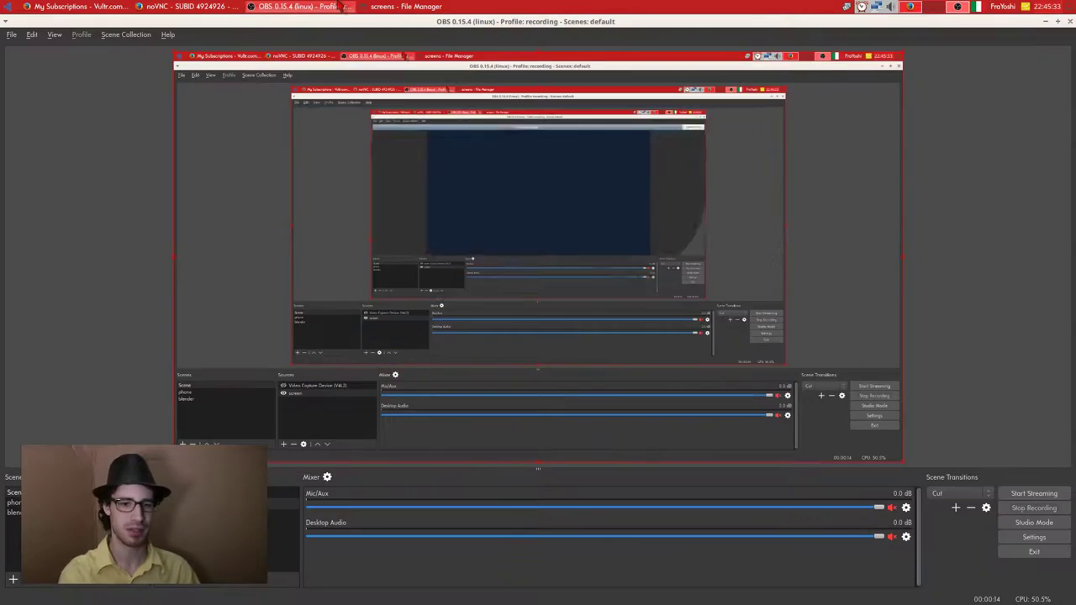
{"action": "left_click", "coordinate": [339, 7]}
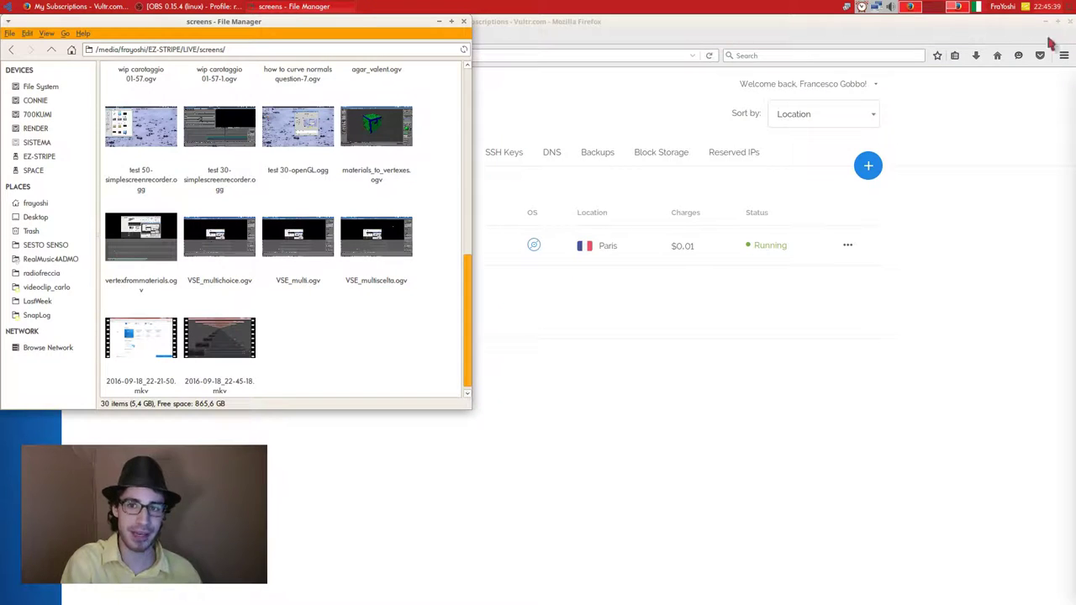
{"action": "left_click", "coordinate": [1070, 22]}
{"action": "left_click", "coordinate": [624, 410]}
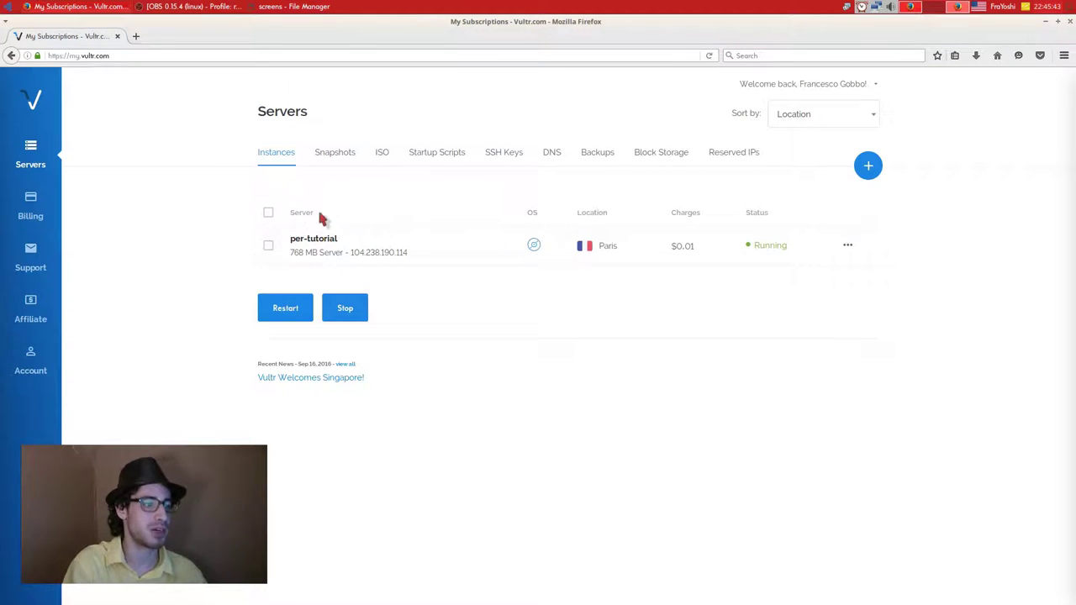
Stop the per-tutorial server and confirm the stop.
{"action": "left_click", "coordinate": [320, 240]}
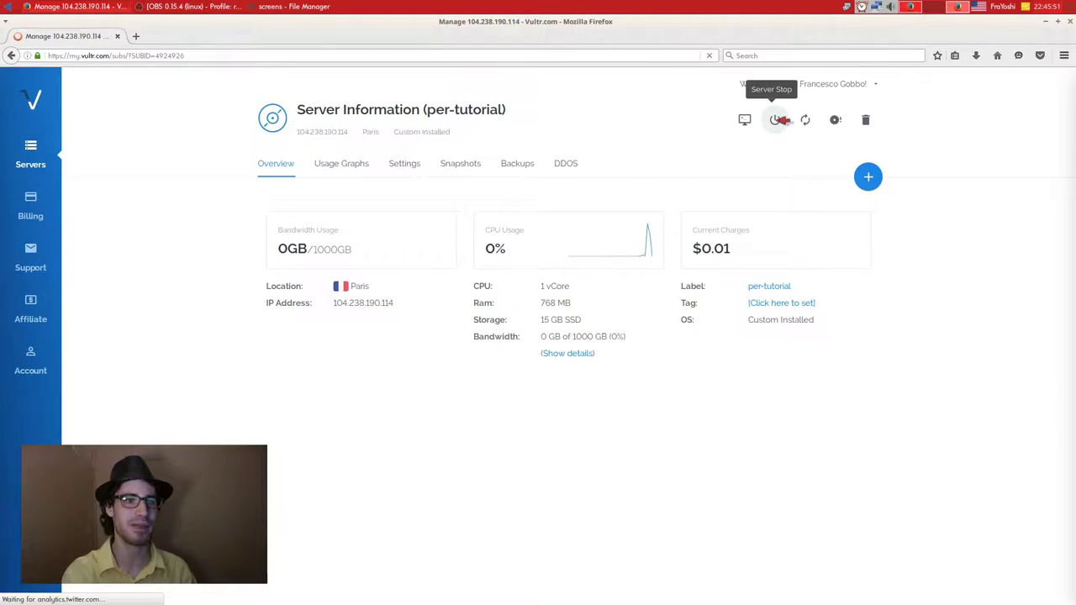
{"action": "left_click", "coordinate": [779, 120]}
{"action": "left_click", "coordinate": [454, 359]}
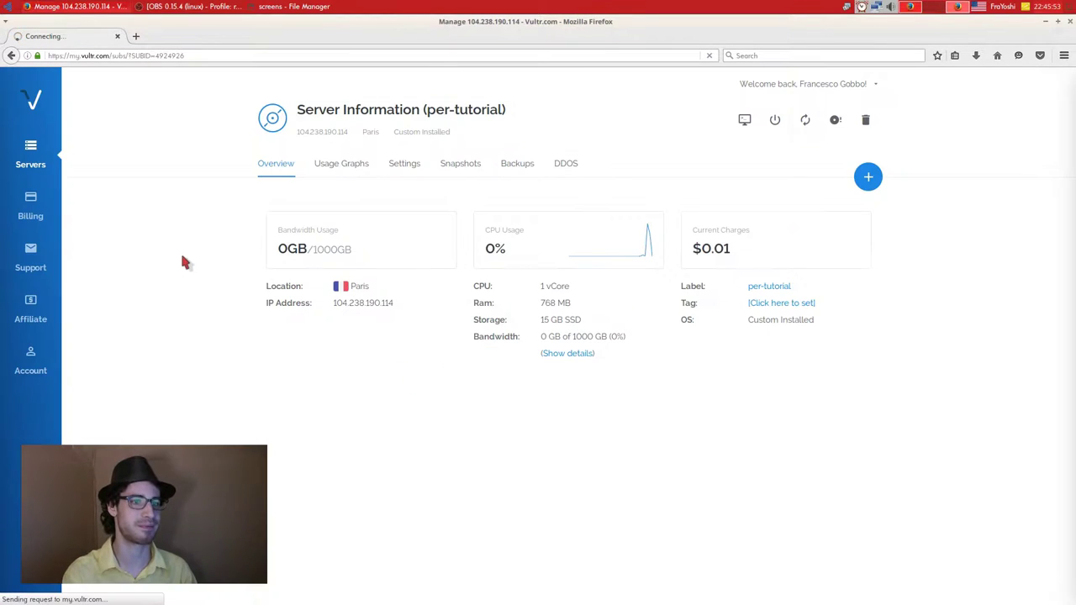
Remove the attached Ubuntu Studio custom ISO in the server's Settings.
{"action": "left_click", "coordinate": [404, 162]}
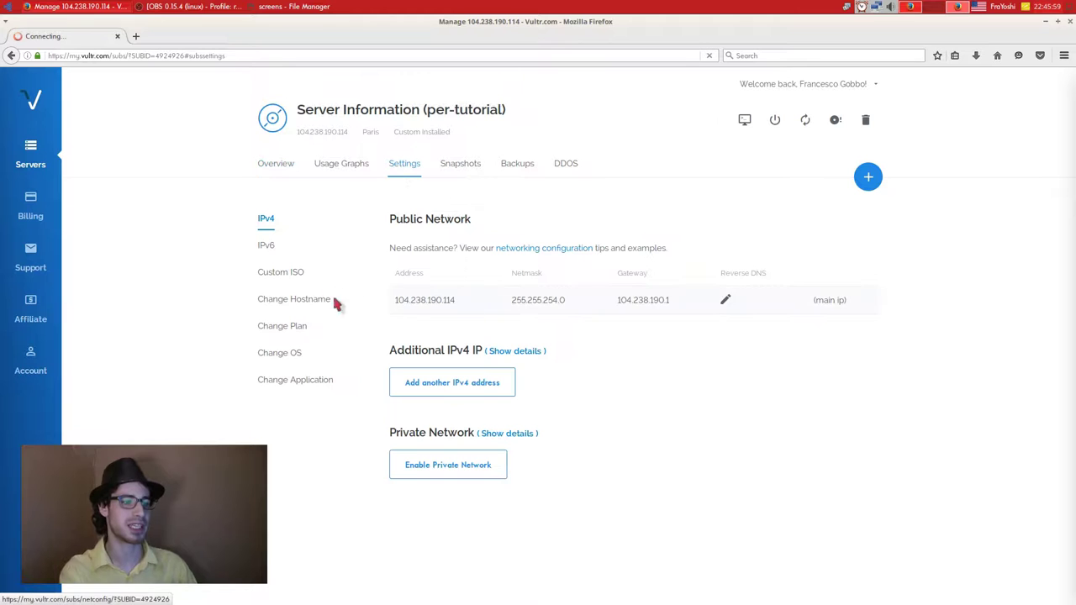
{"action": "left_click", "coordinate": [286, 269]}
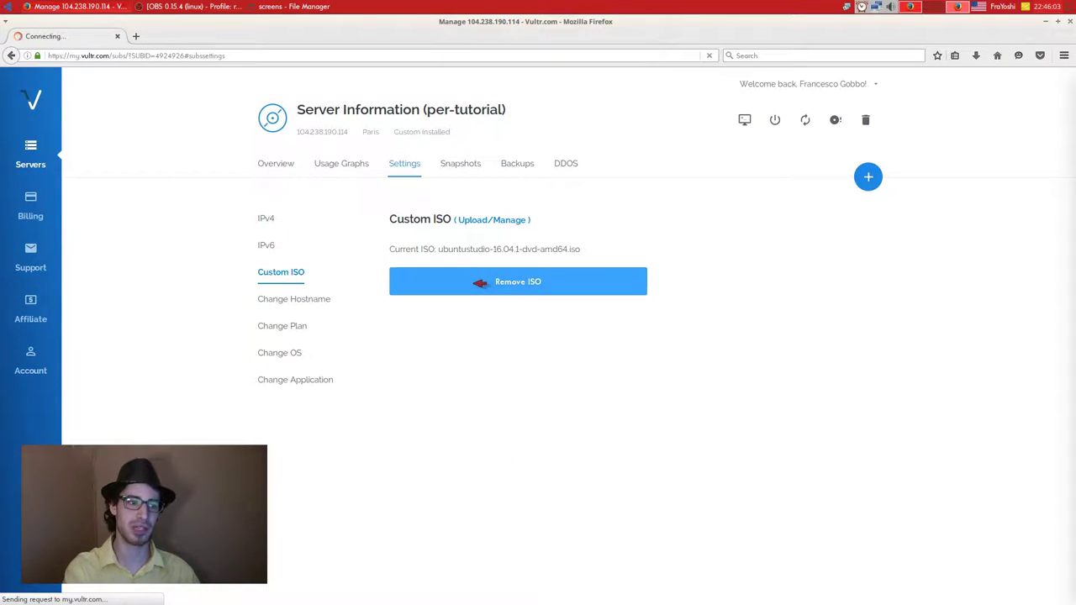
{"action": "left_click", "coordinate": [489, 282]}
{"action": "left_click", "coordinate": [463, 360]}
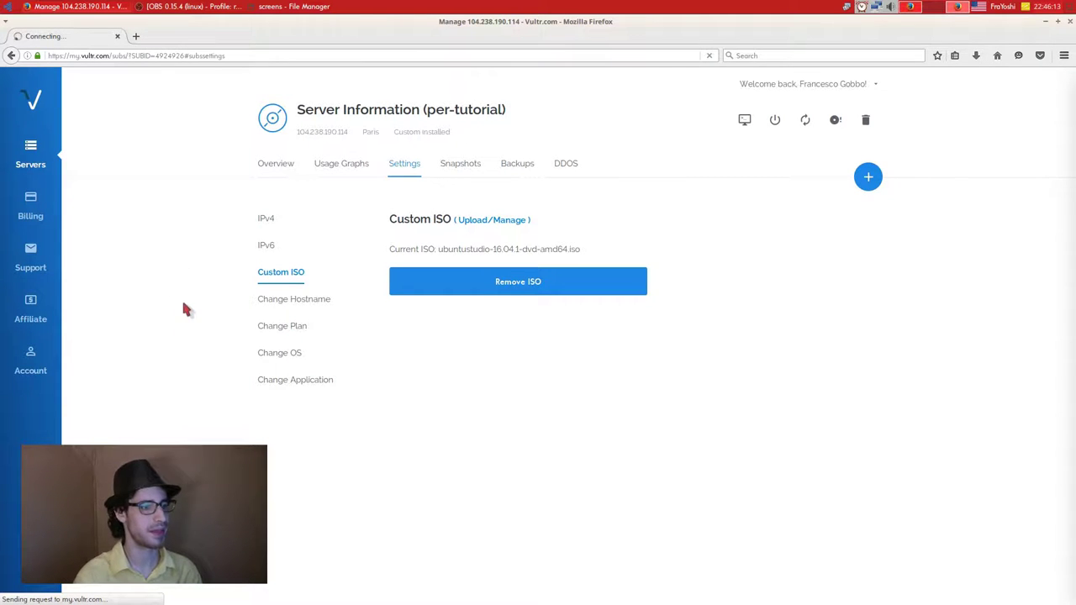
Browse the Change Plan options (1 vCPU $10.00/mo to 8 vCPU $160.00/mo) without choosing one.
{"action": "left_click", "coordinate": [304, 326]}
{"action": "left_click", "coordinate": [438, 252]}
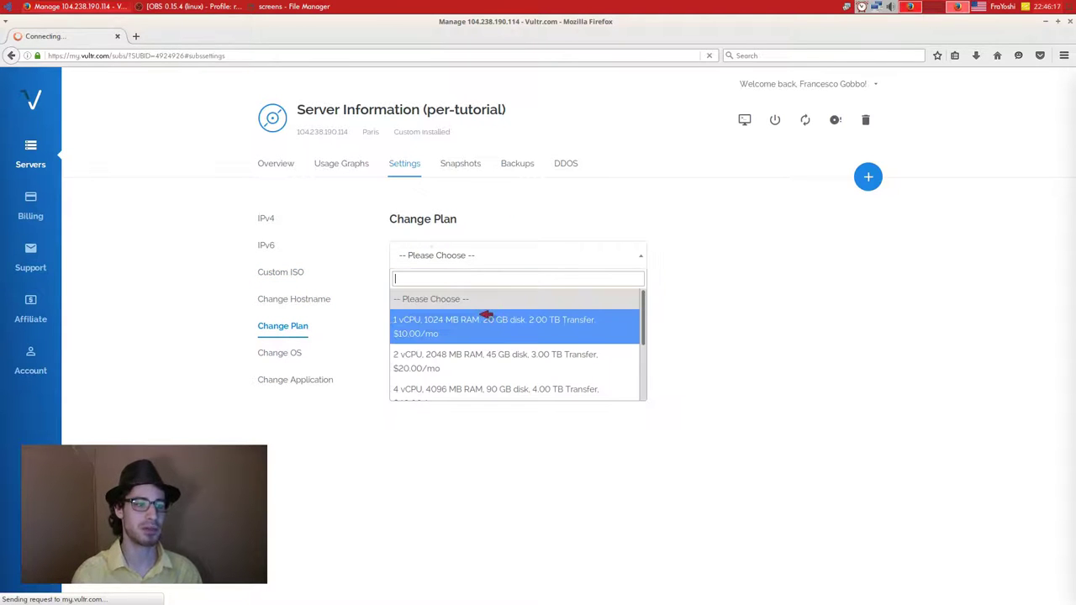
{"action": "scroll", "coordinate": [528, 355], "scroll_direction": "down", "scroll_amount": 2}
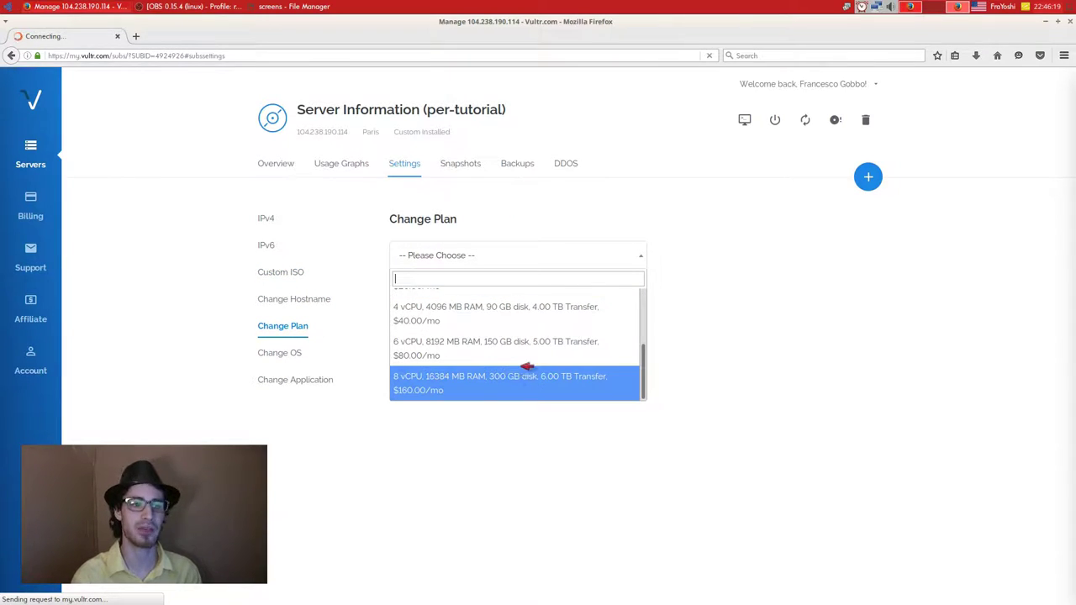
{"action": "scroll", "coordinate": [523, 362], "scroll_direction": "up", "scroll_amount": 5}
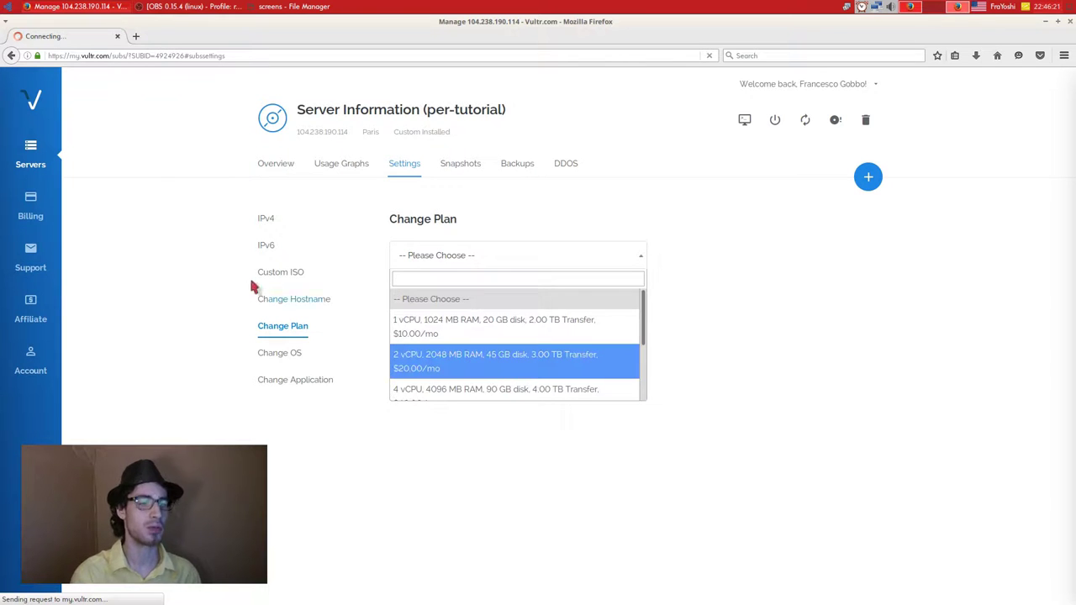
{"action": "left_click", "coordinate": [196, 219]}
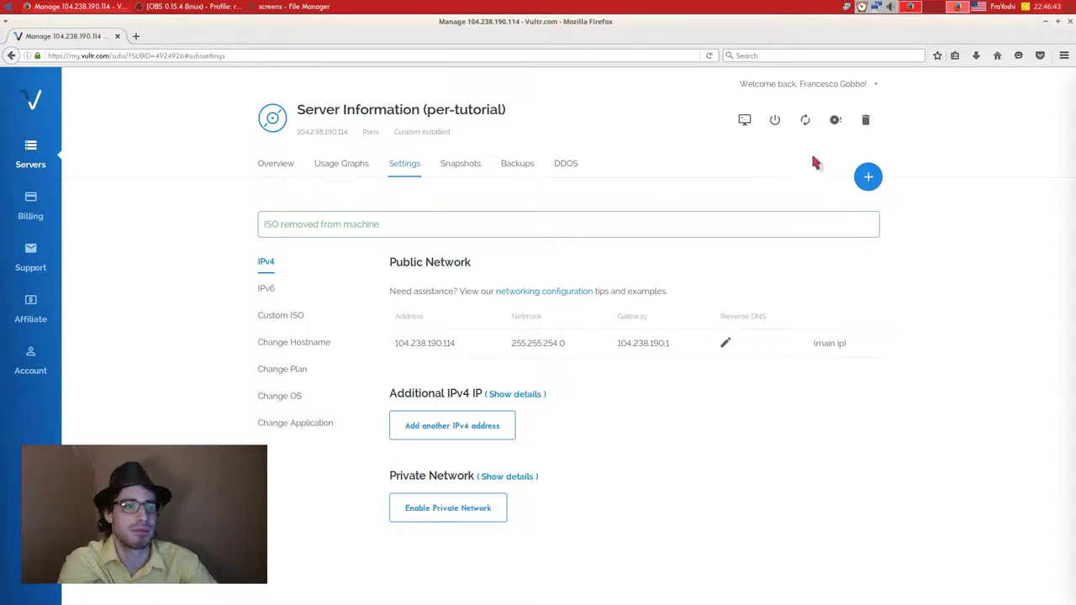
Open the server's noVNC console from Overview, maximize it, and close it after seeing a blank screen.
{"action": "left_click", "coordinate": [281, 167]}
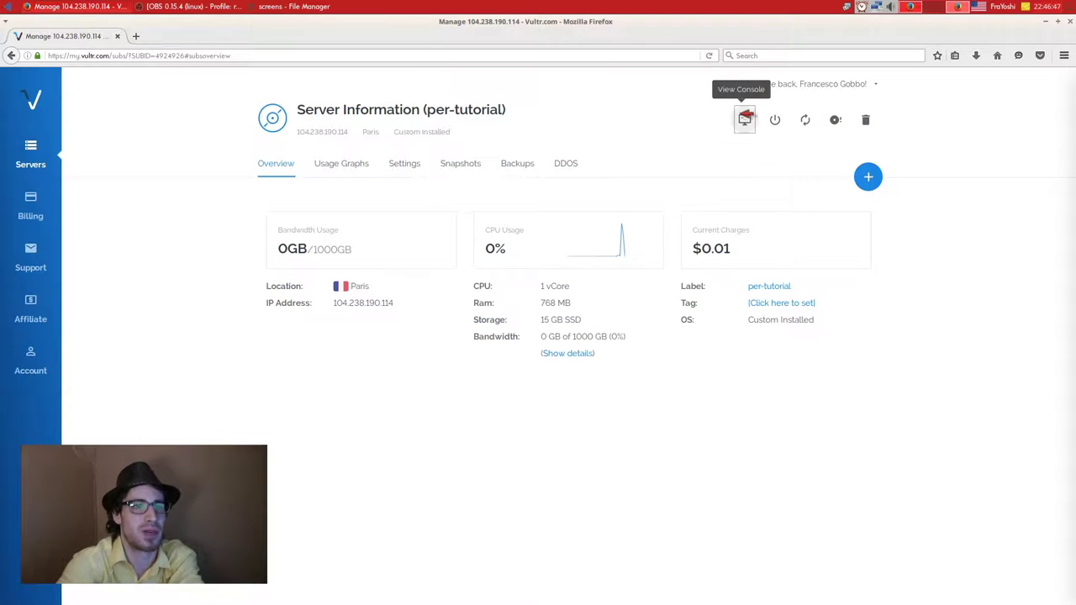
{"action": "left_click", "coordinate": [745, 119]}
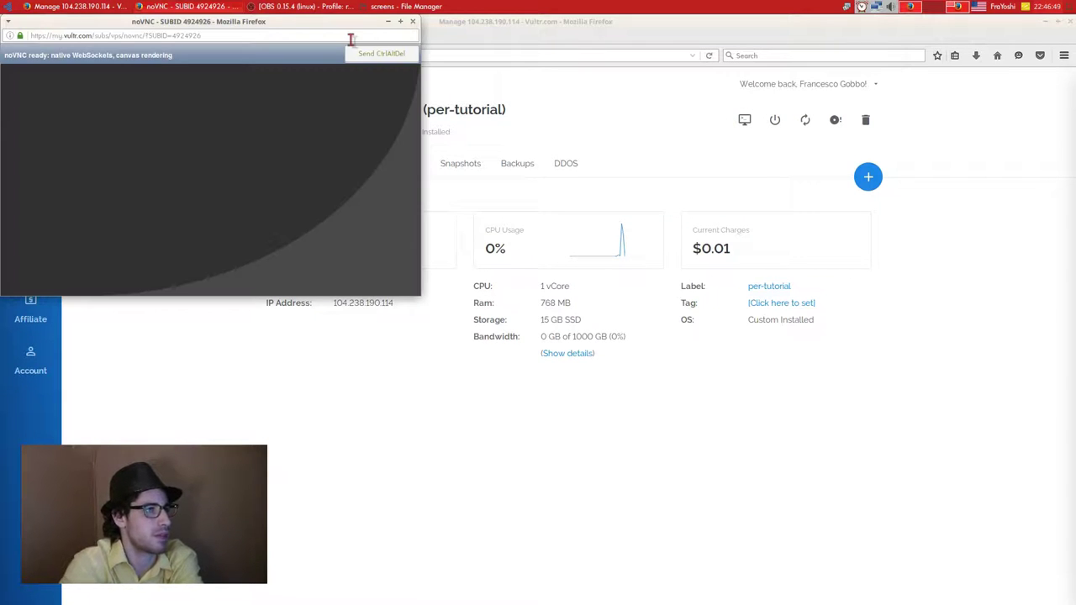
{"action": "double_click", "coordinate": [368, 29]}
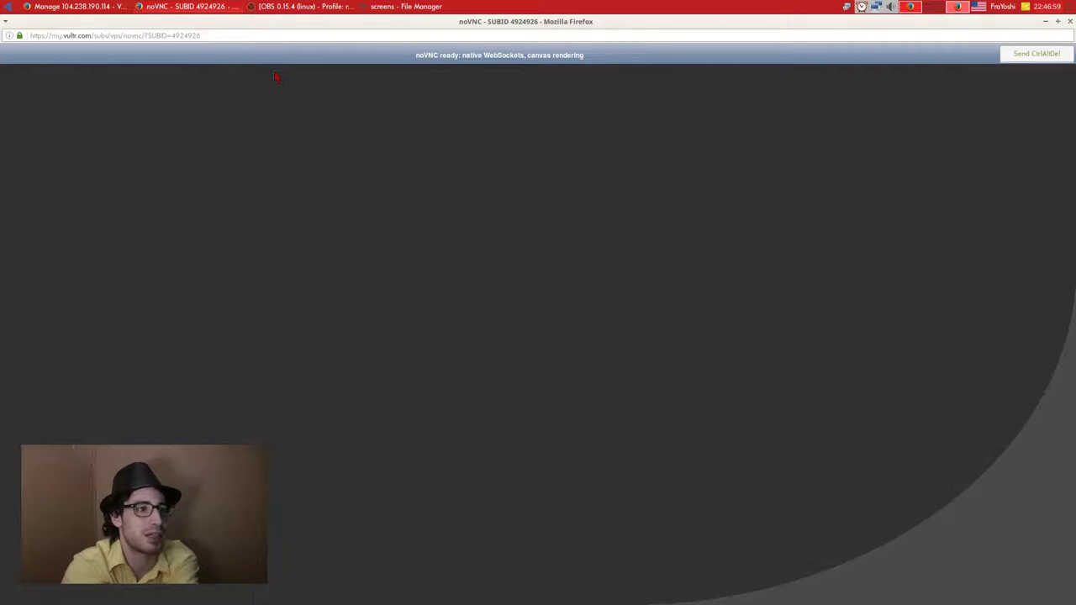
{"action": "left_click", "coordinate": [1069, 21]}
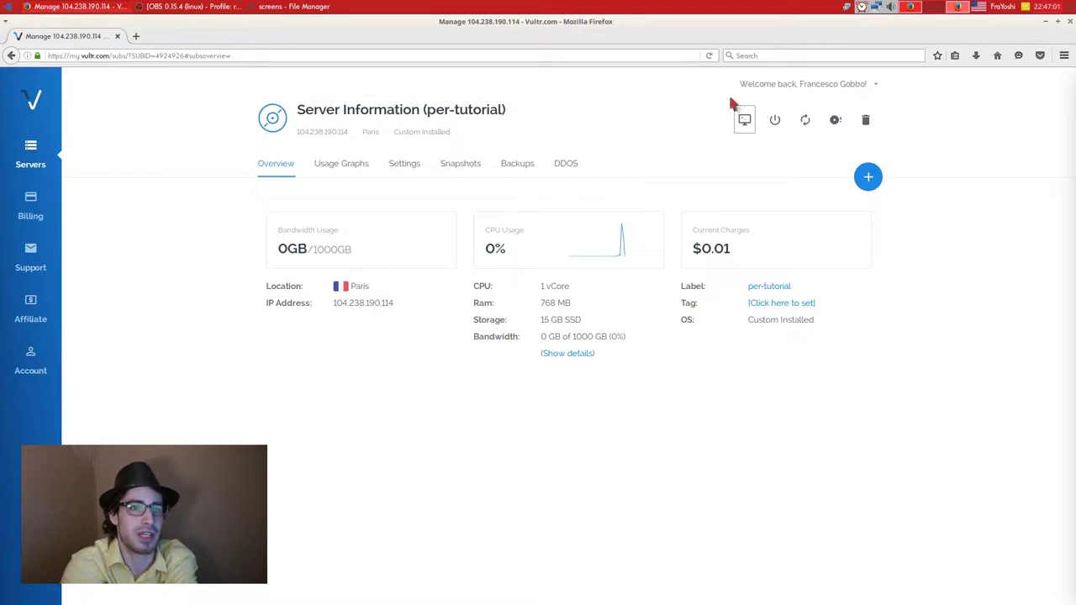
Hard-restart the server and close the screens file manager window from the taskbar.
{"action": "left_click", "coordinate": [807, 120]}
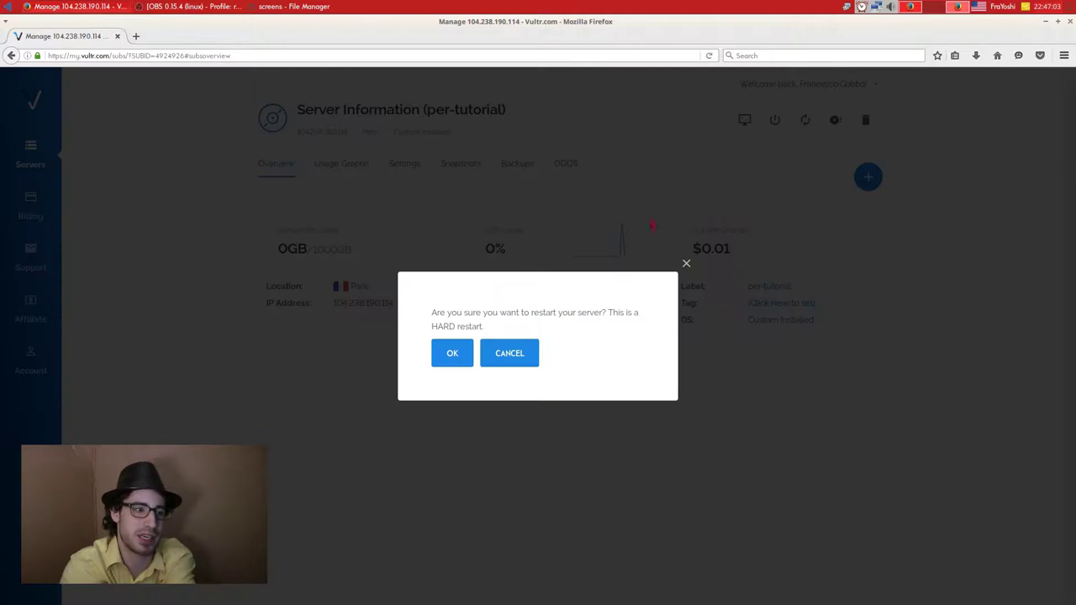
{"action": "left_click", "coordinate": [446, 356]}
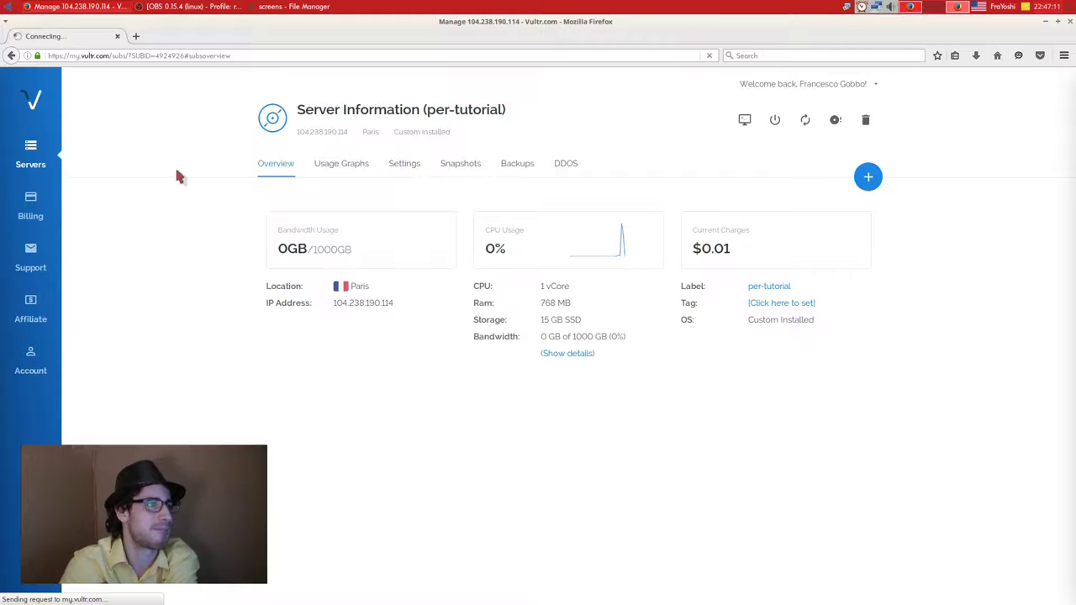
{"action": "right_click", "coordinate": [294, 7]}
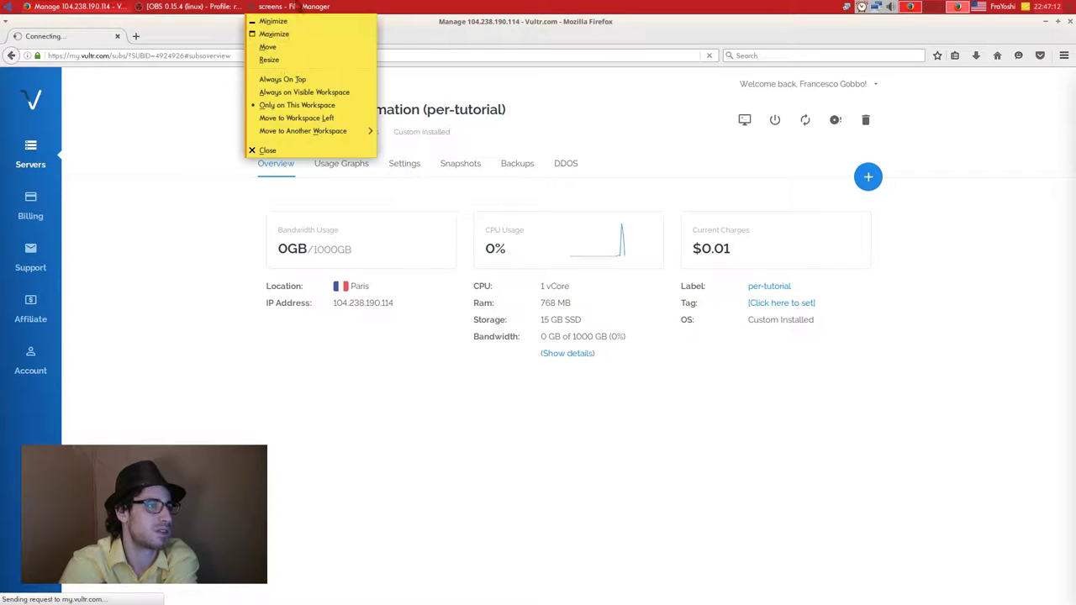
{"action": "left_click", "coordinate": [269, 149]}
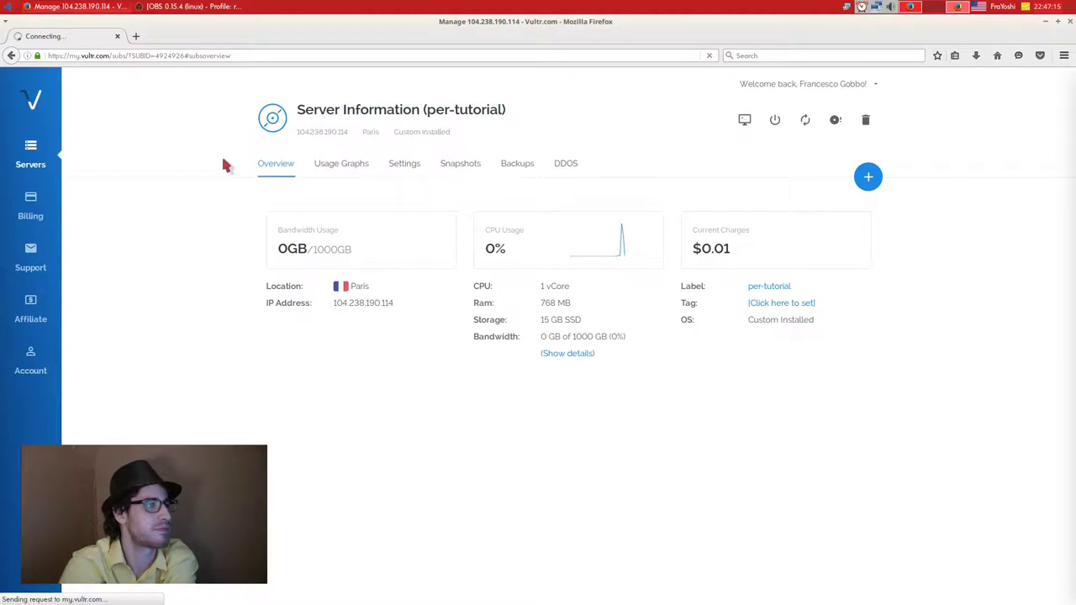
{"action": "right_click", "coordinate": [861, 7]}
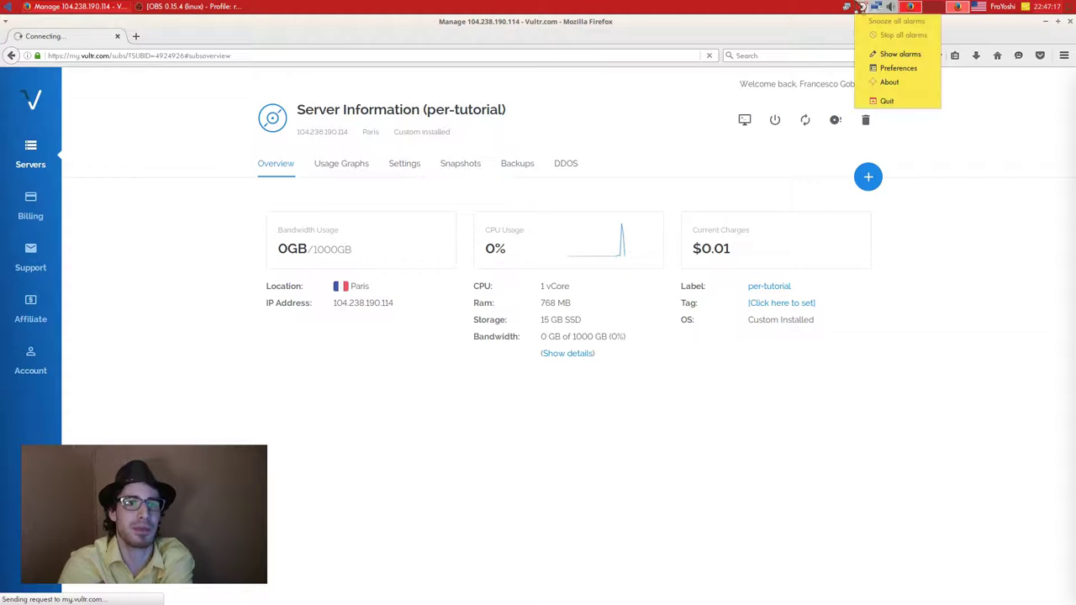
View the About Alarm Clock dialog and close it.
{"action": "left_click", "coordinate": [891, 80]}
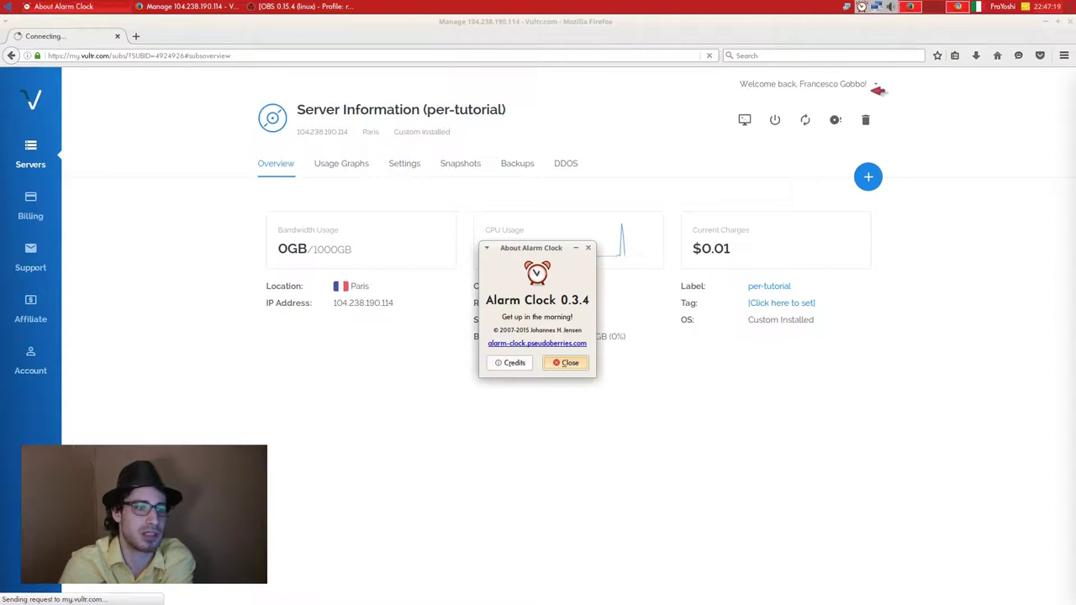
{"action": "left_click_drag", "start_coordinate": [533, 250], "coordinate": [605, 160]}
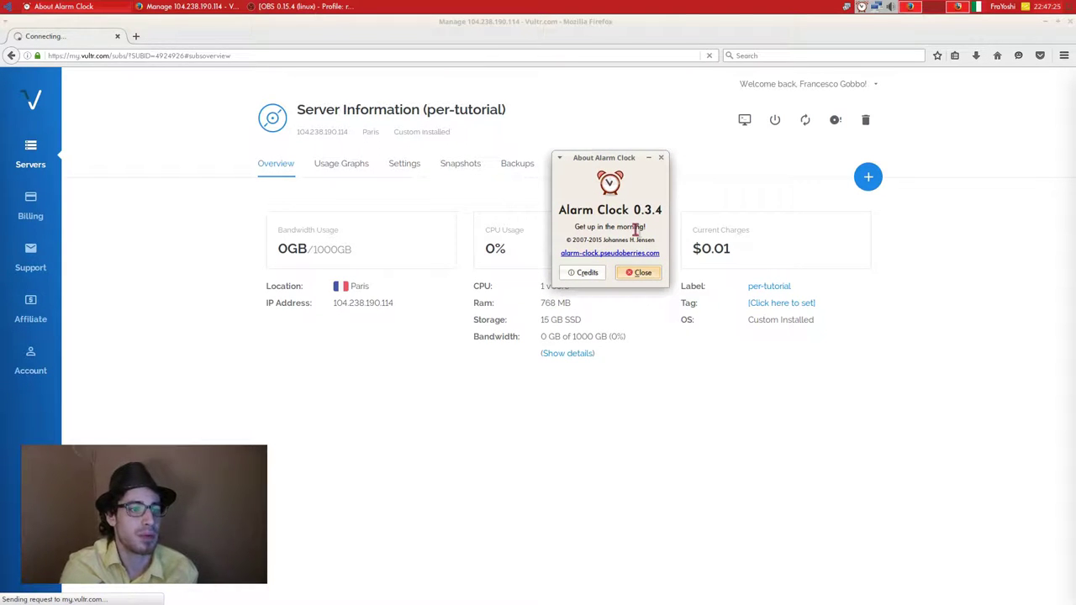
{"action": "left_click", "coordinate": [640, 272]}
Add a new enabled alarm with hour 01 and close the alarm list.
{"action": "left_click", "coordinate": [861, 6]}
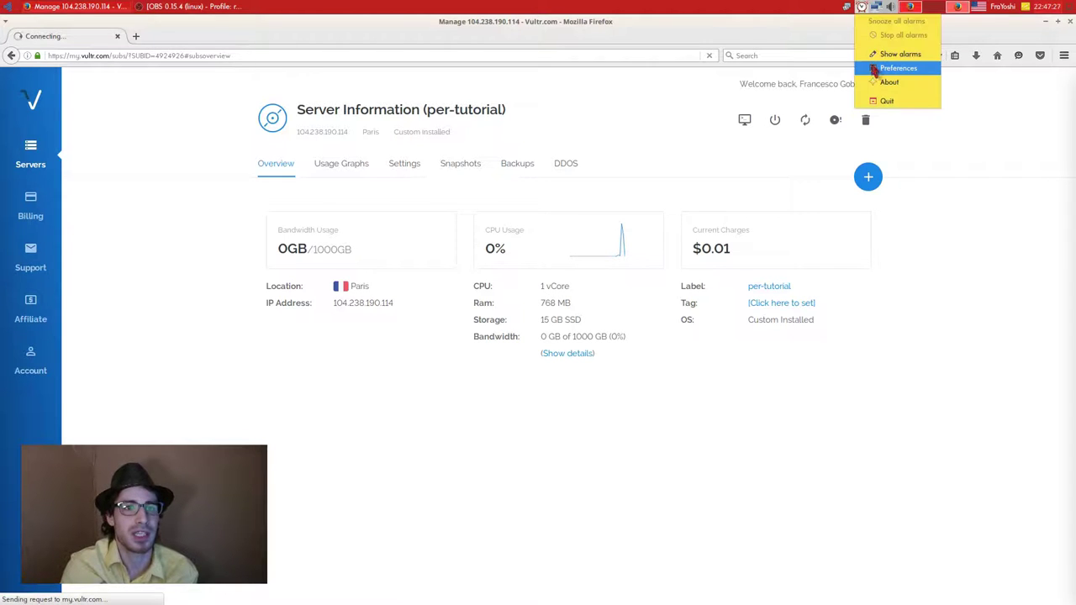
{"action": "left_click", "coordinate": [891, 54]}
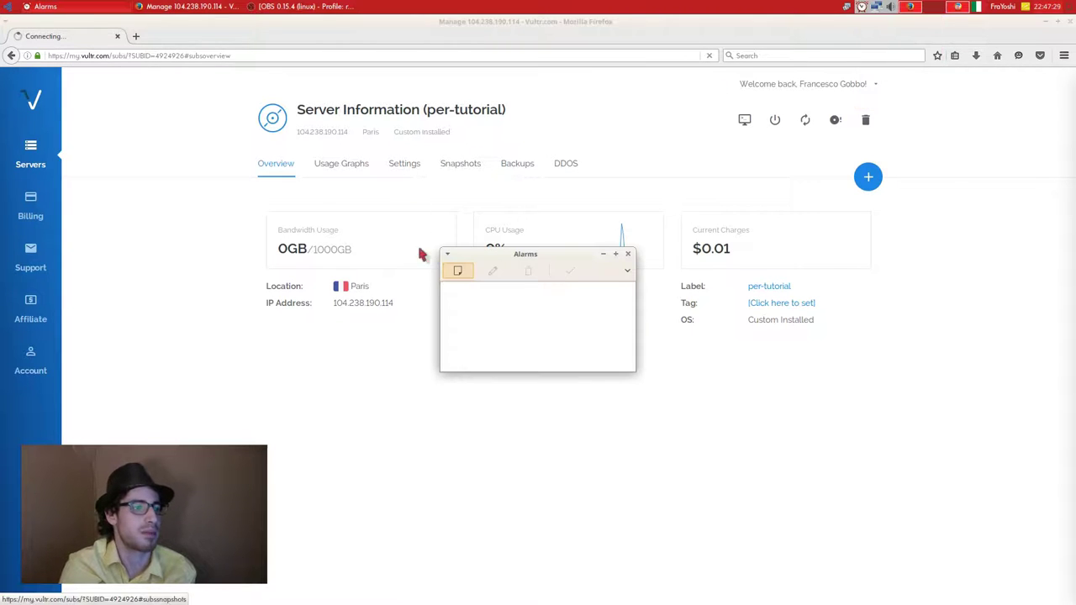
{"action": "left_click", "coordinate": [457, 274]}
{"action": "left_click", "coordinate": [507, 243]}
{"action": "left_click", "coordinate": [586, 403]}
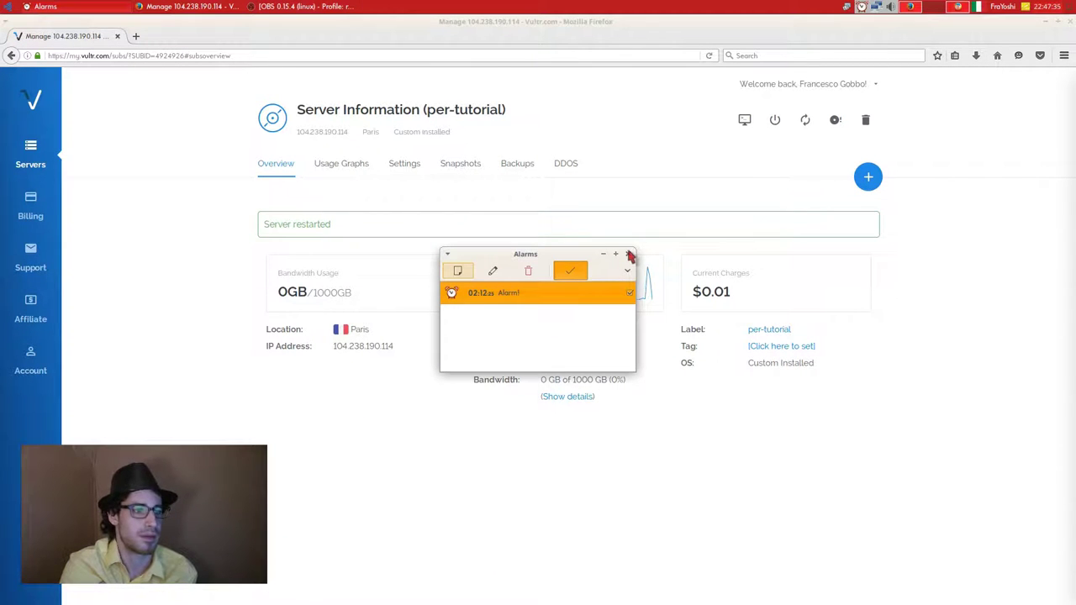
{"action": "left_click", "coordinate": [628, 293]}
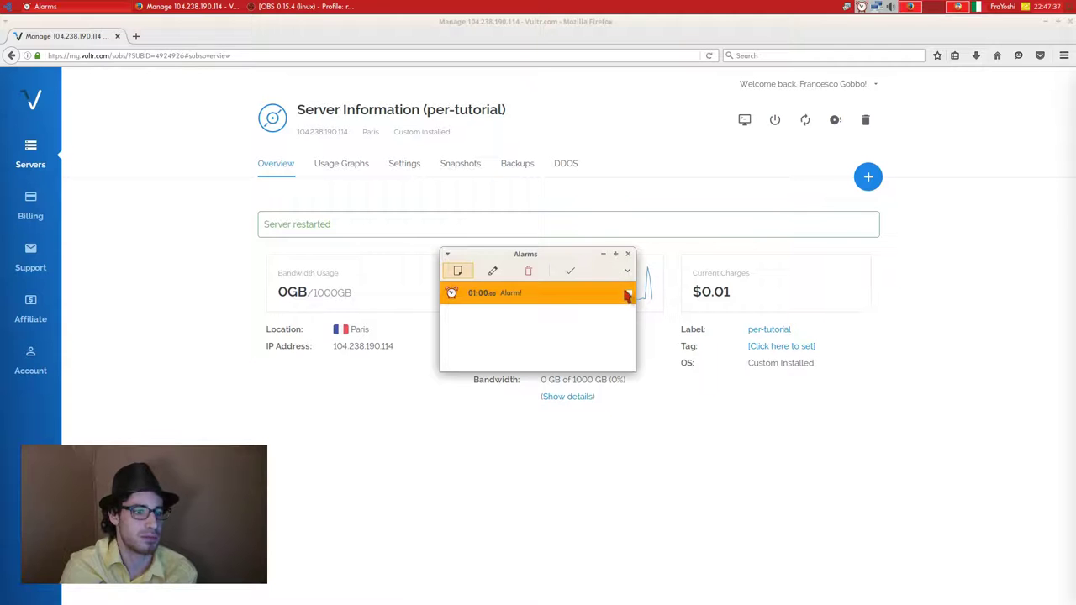
{"action": "left_click", "coordinate": [627, 293]}
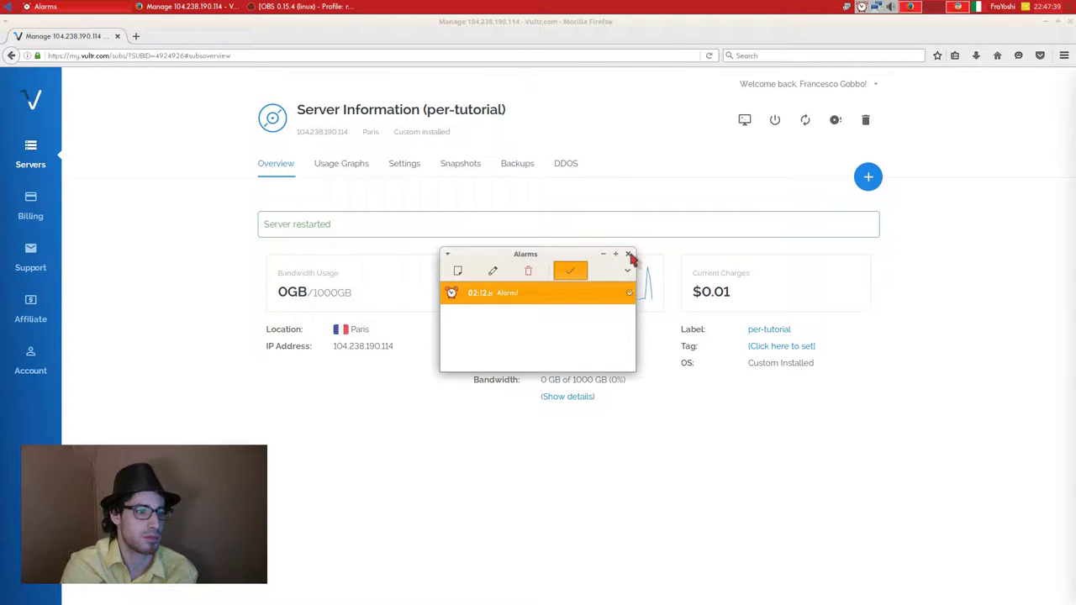
{"action": "left_click", "coordinate": [628, 254]}
Open and dismiss the indicator plugin's context menu.
{"action": "right_click", "coordinate": [862, 7]}
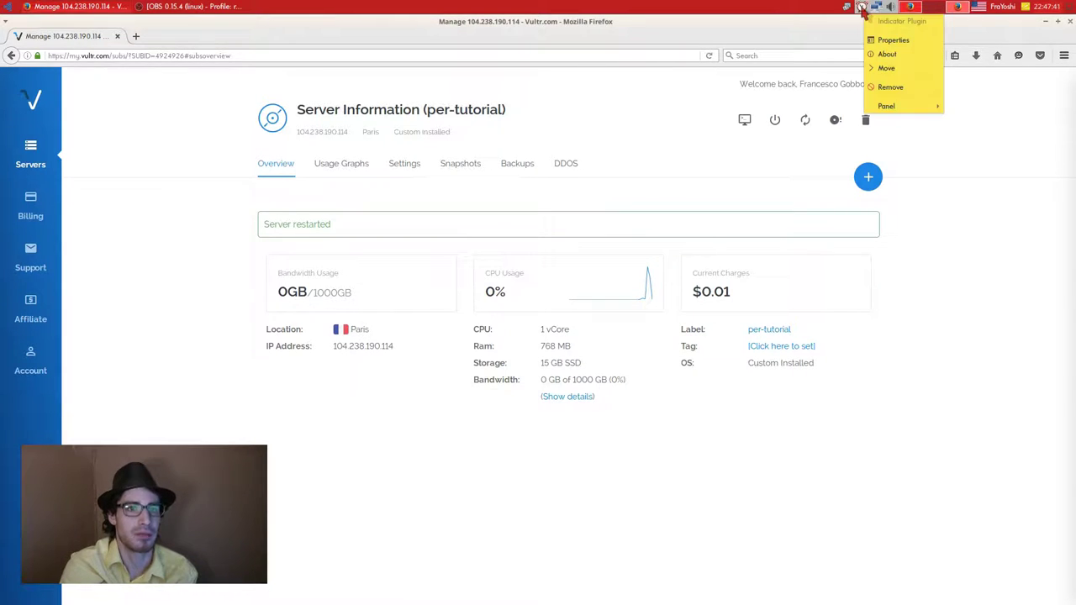
{"action": "mouse_move", "coordinate": [895, 106]}
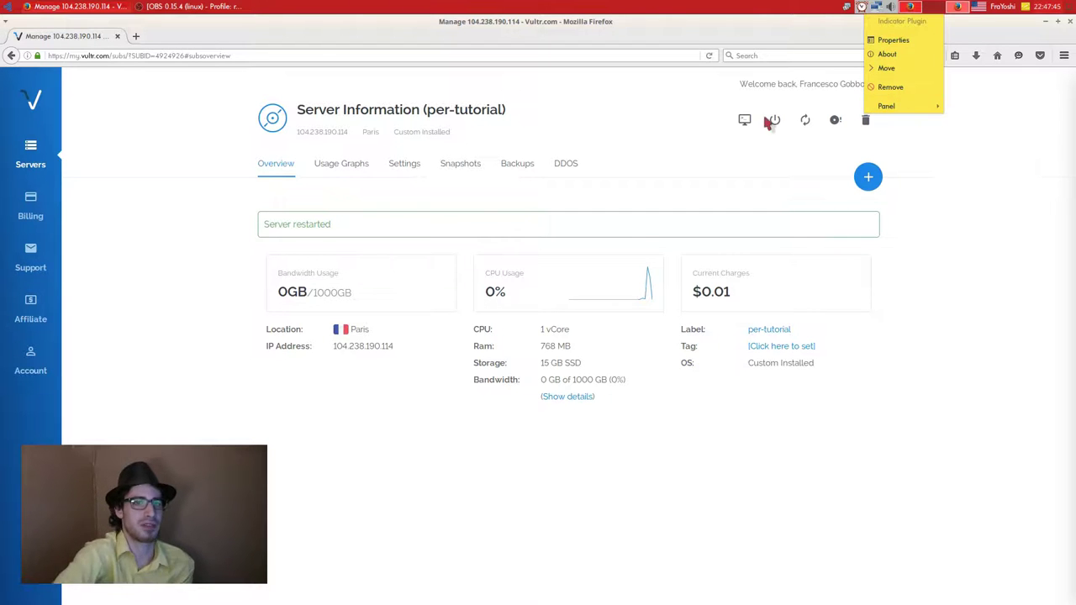
{"action": "left_click", "coordinate": [742, 7]}
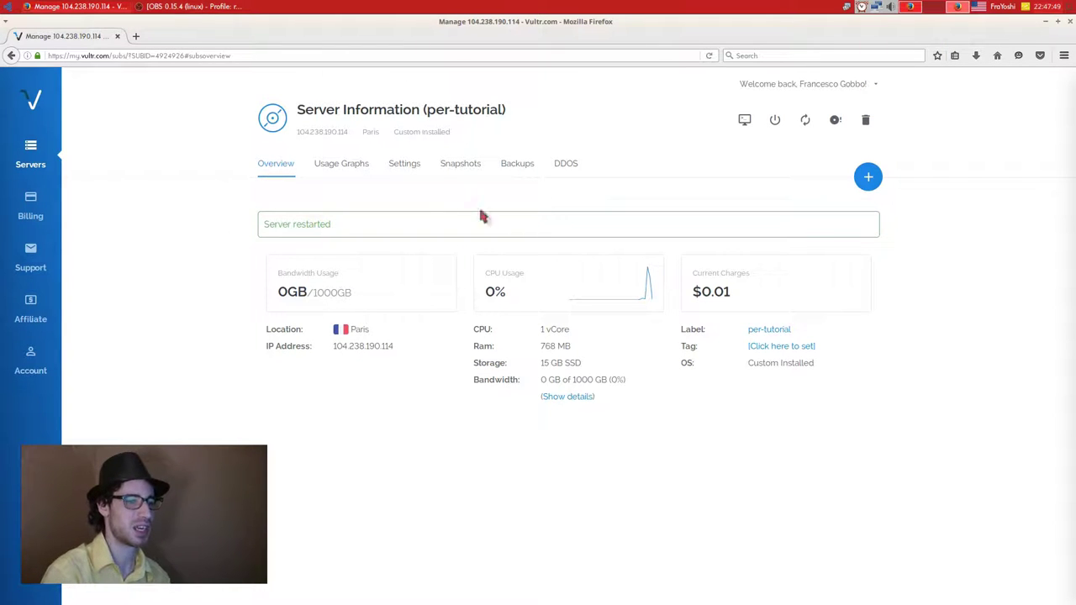
Reopen and maximize the console, then view and close the indicator plugin properties.
{"action": "left_click", "coordinate": [745, 120]}
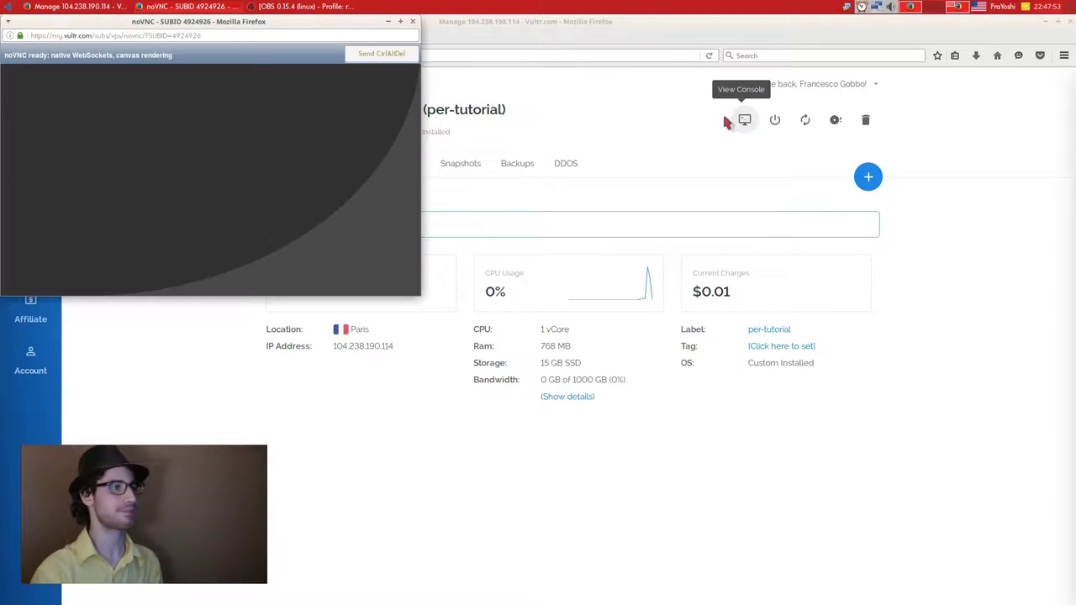
{"action": "left_click", "coordinate": [399, 23]}
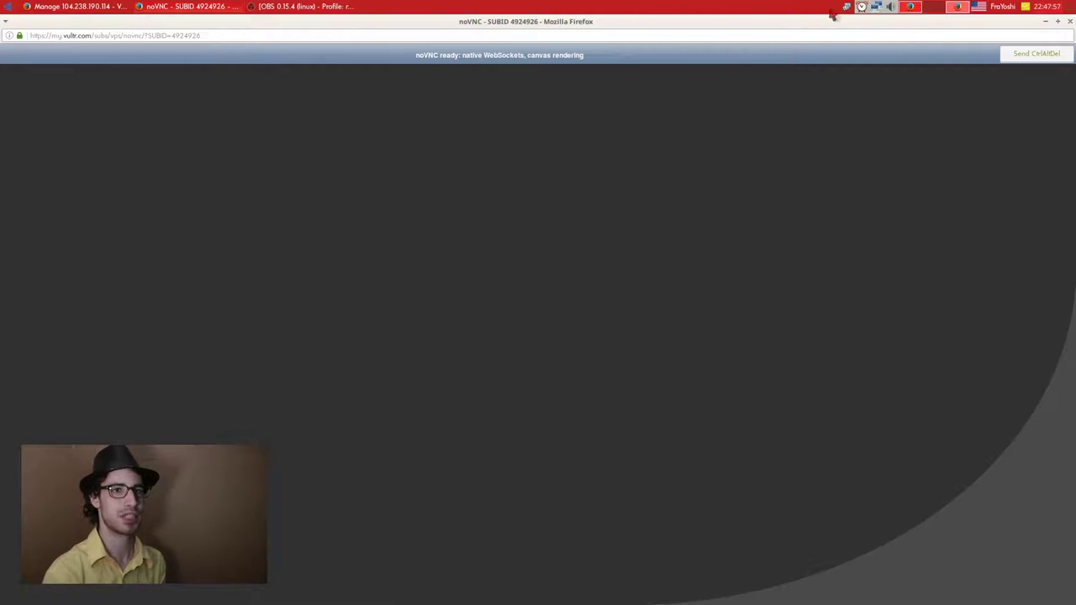
{"action": "right_click", "coordinate": [861, 8]}
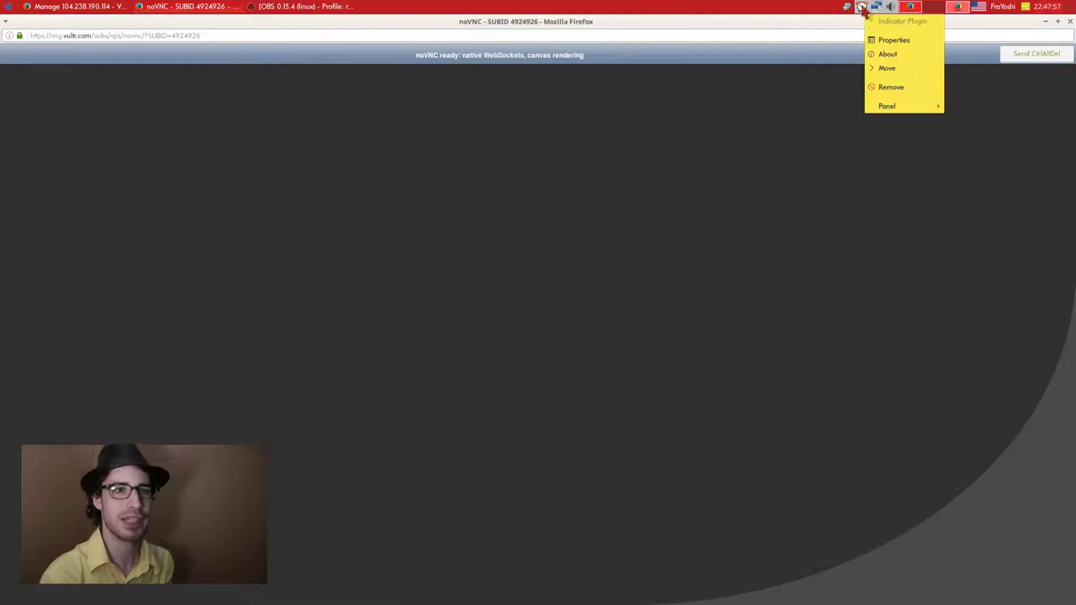
{"action": "left_click", "coordinate": [904, 40]}
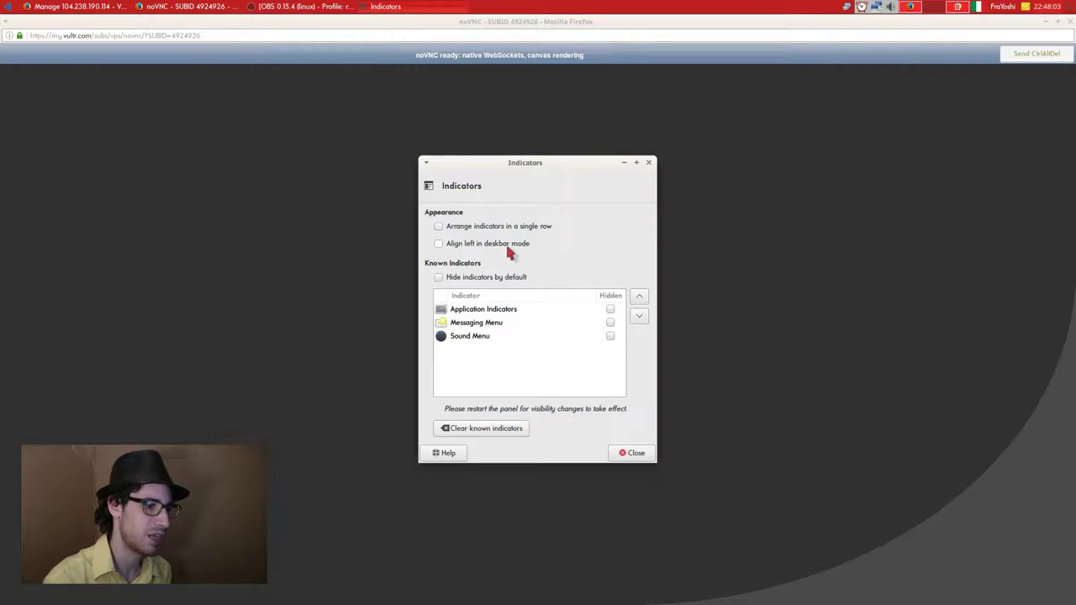
{"action": "left_click", "coordinate": [626, 453]}
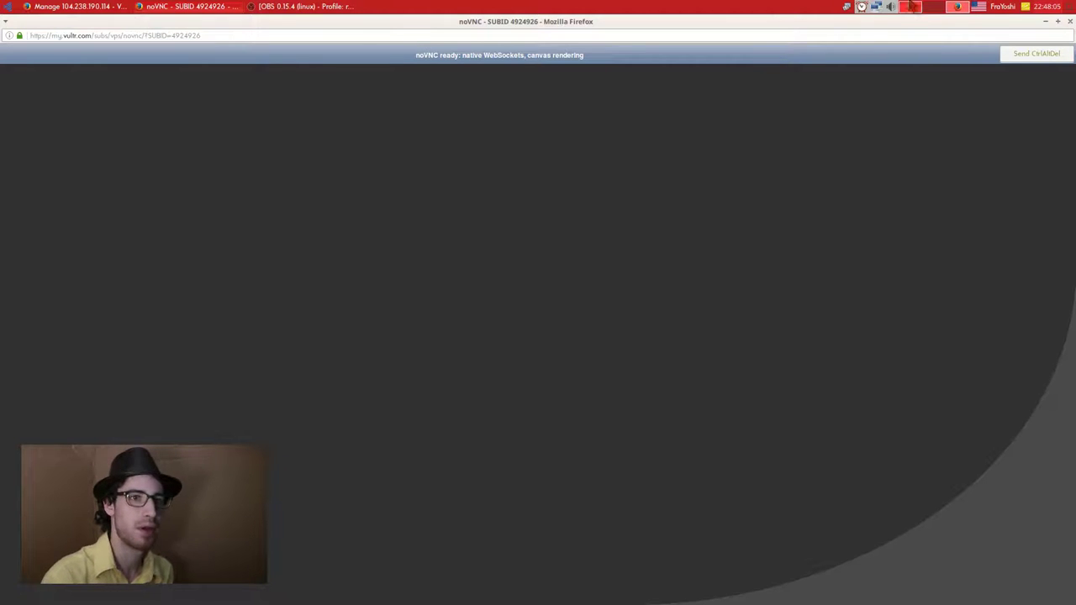
Turn on the countdown label in Alarm Clock preferences.
{"action": "left_click", "coordinate": [861, 6]}
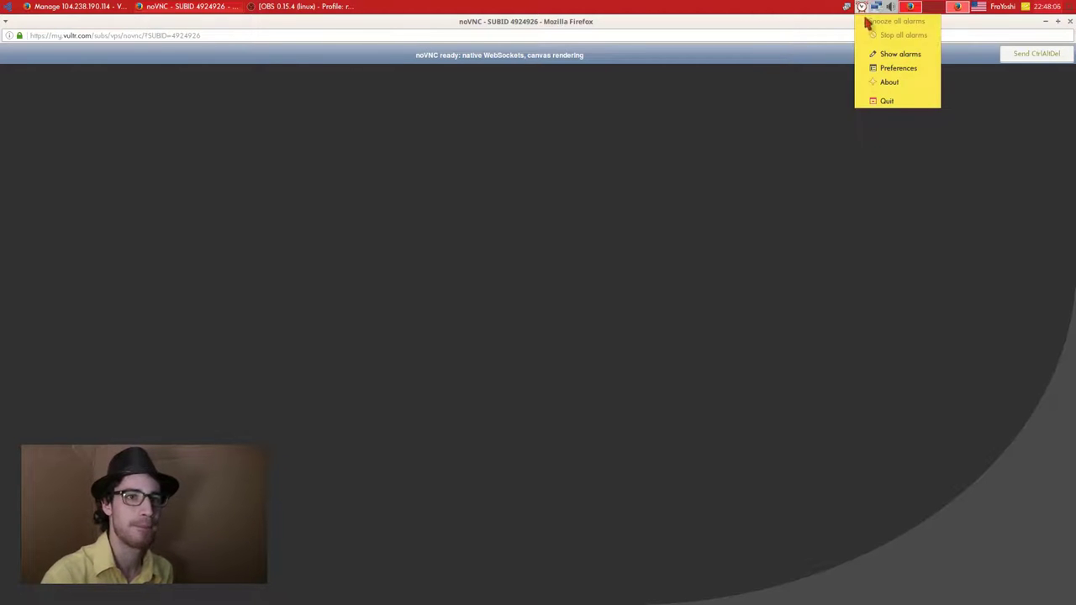
{"action": "left_click", "coordinate": [898, 68]}
{"action": "left_click", "coordinate": [525, 313]}
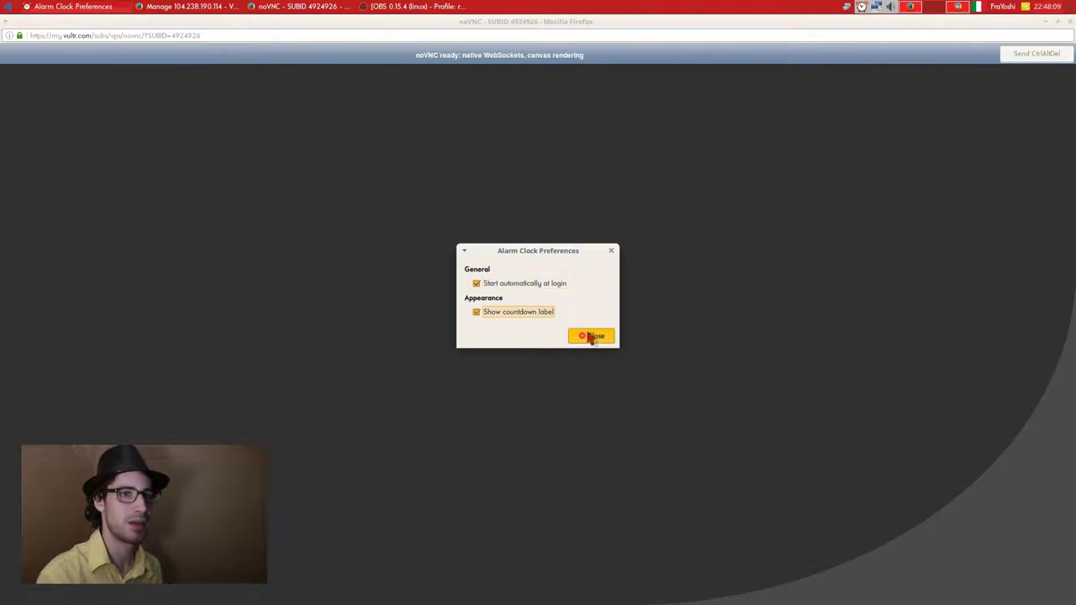
{"action": "left_click", "coordinate": [592, 335]}
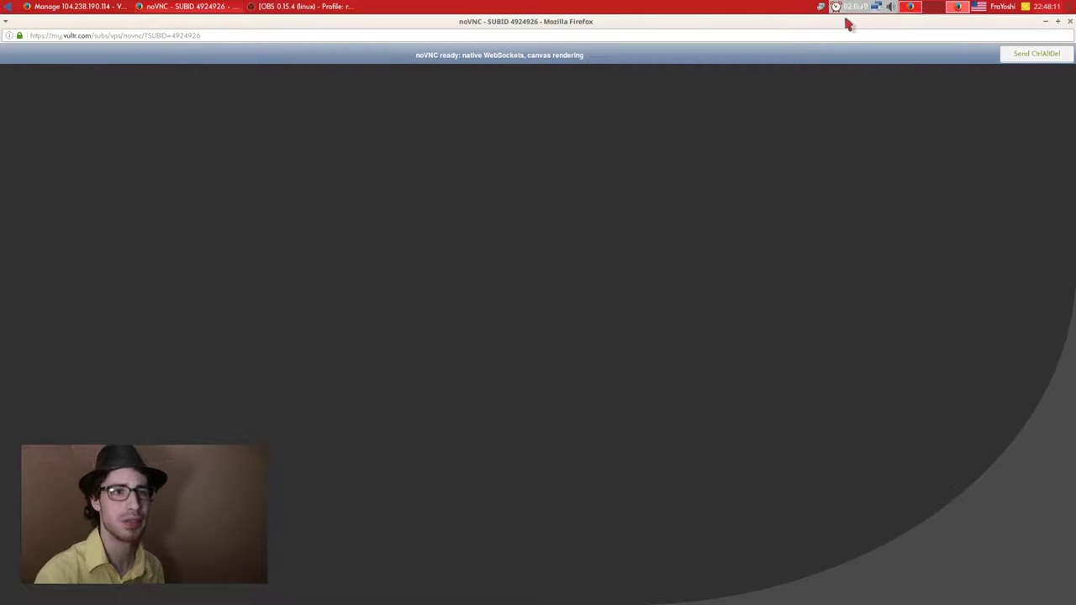
Edit the existing Alarm! entry's hour to 00, then delete it.
{"action": "left_click", "coordinate": [836, 7]}
{"action": "left_click", "coordinate": [858, 56]}
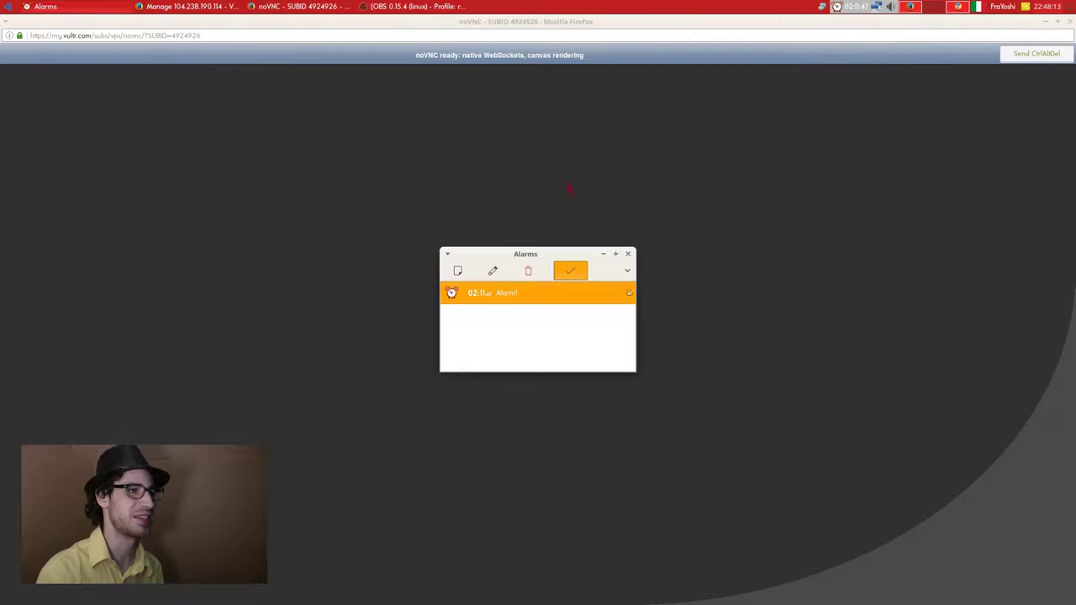
{"action": "left_click", "coordinate": [491, 271]}
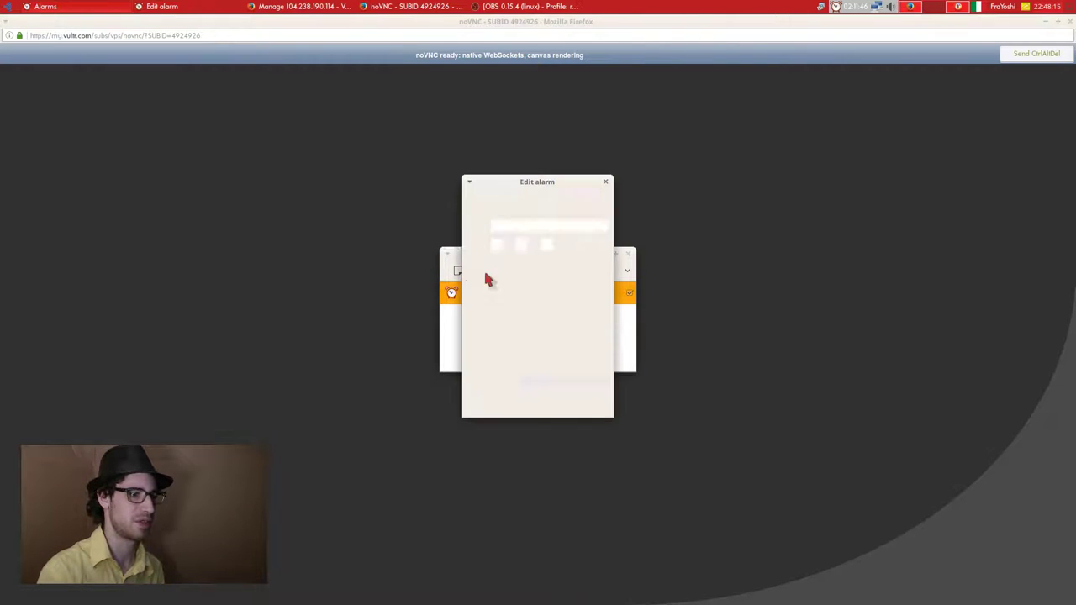
{"action": "left_click", "coordinate": [507, 246]}
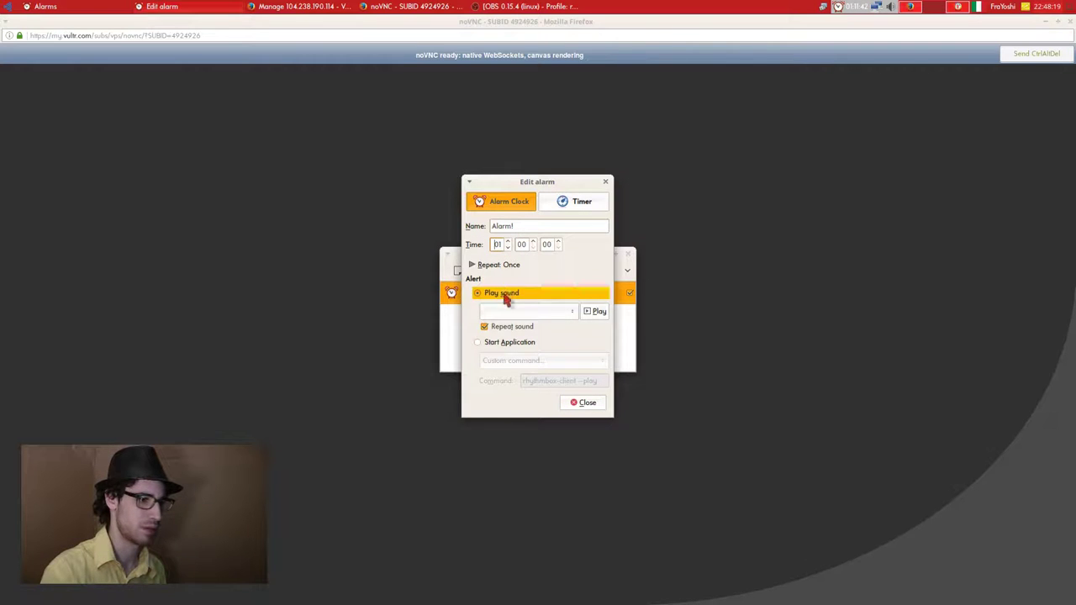
{"action": "left_click", "coordinate": [578, 402]}
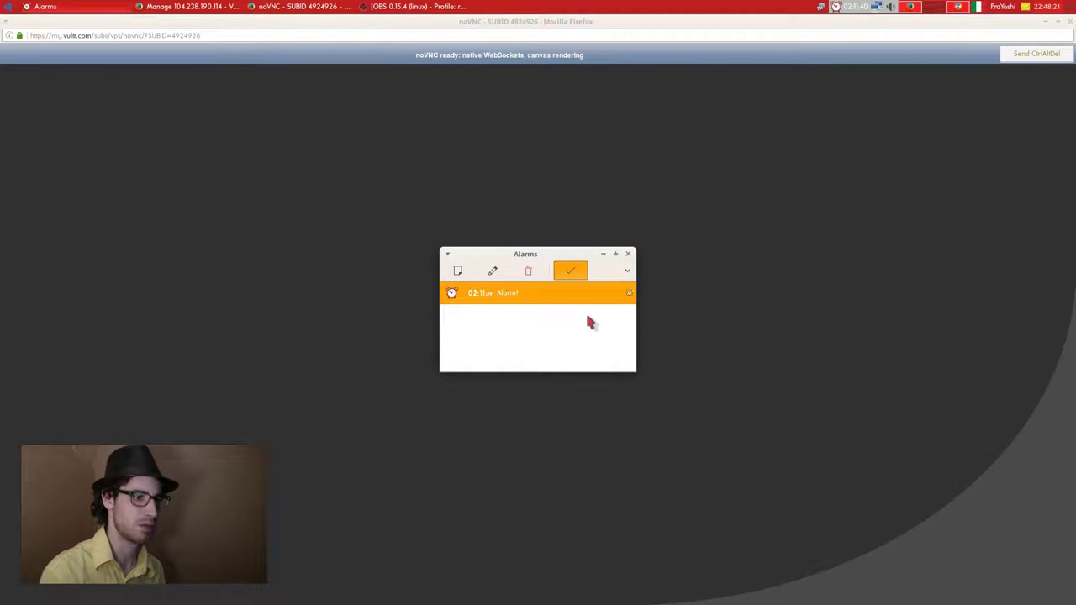
{"action": "left_click", "coordinate": [525, 270]}
Create a new Alarm! entry at 01:00:00 and convert it to a countdown timer.
{"action": "left_click", "coordinate": [468, 270]}
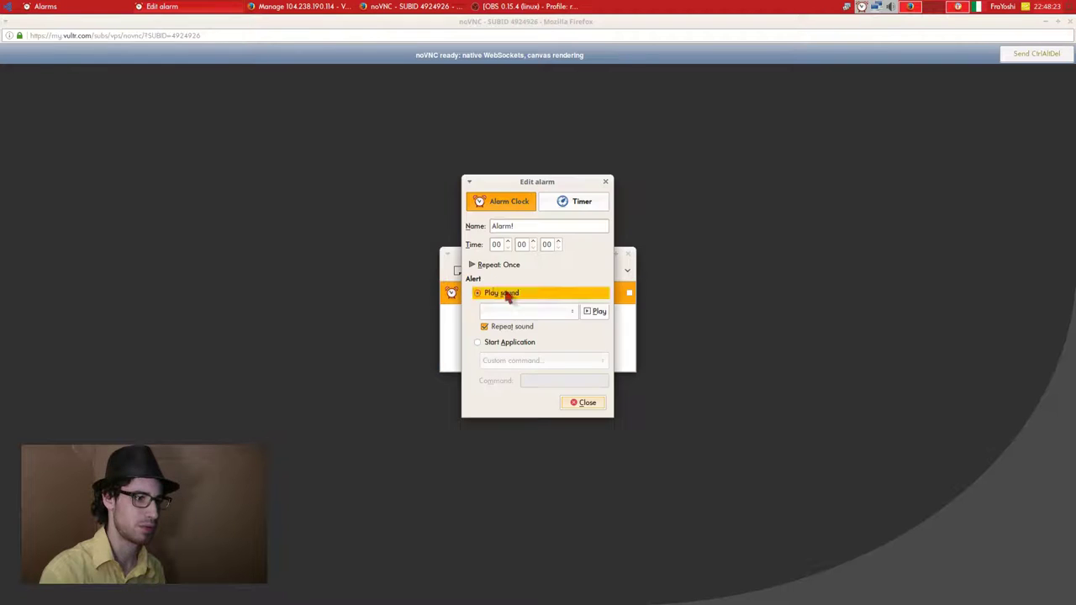
{"action": "left_click", "coordinate": [508, 247]}
{"action": "left_click", "coordinate": [533, 242]}
{"action": "left_click", "coordinate": [533, 248]}
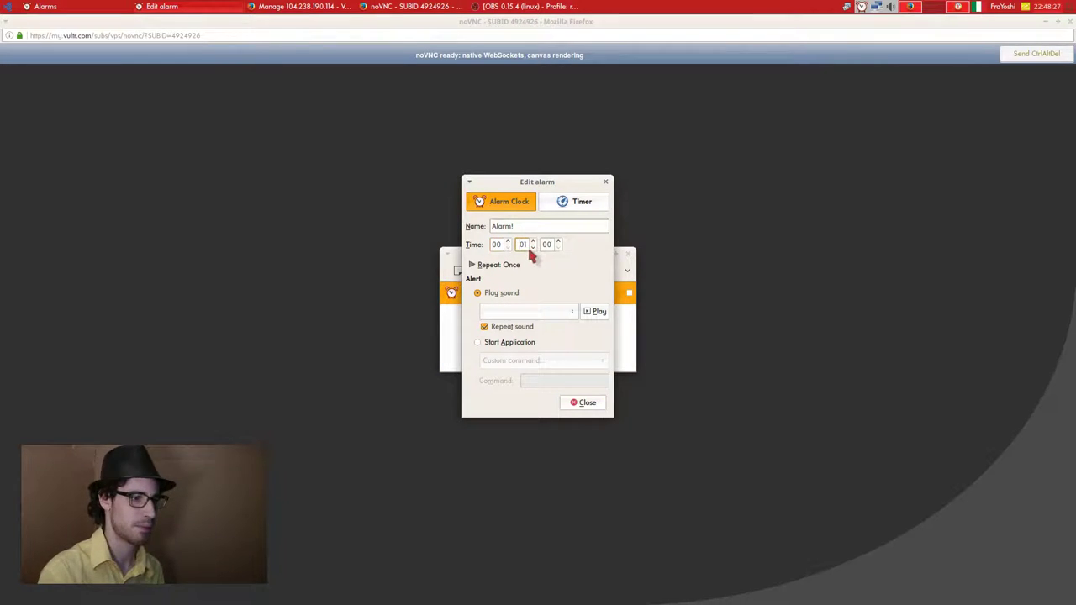
{"action": "left_click", "coordinate": [507, 242]}
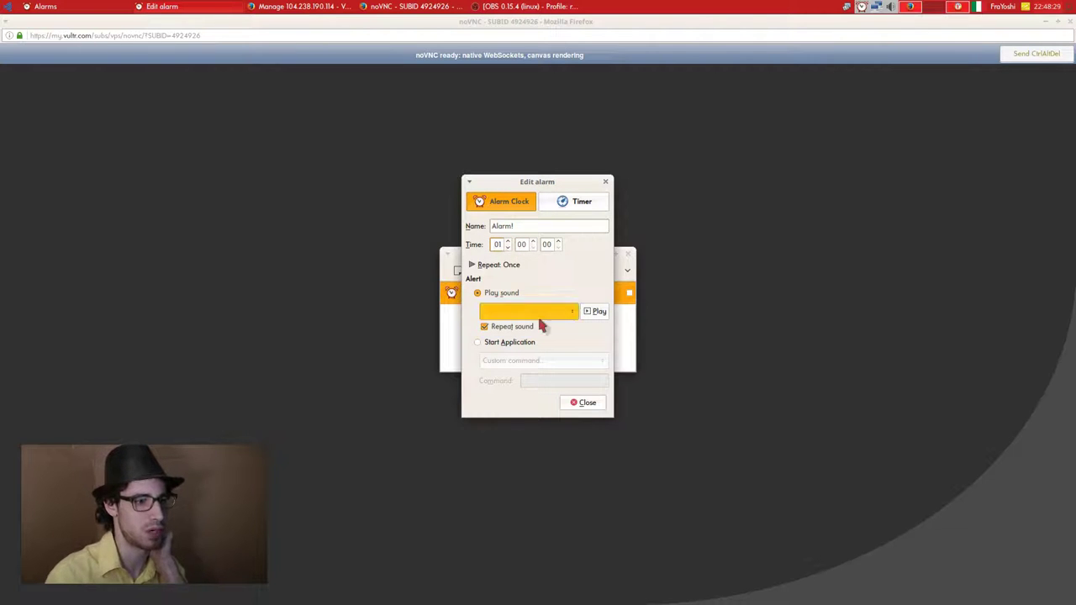
{"action": "left_click", "coordinate": [588, 402]}
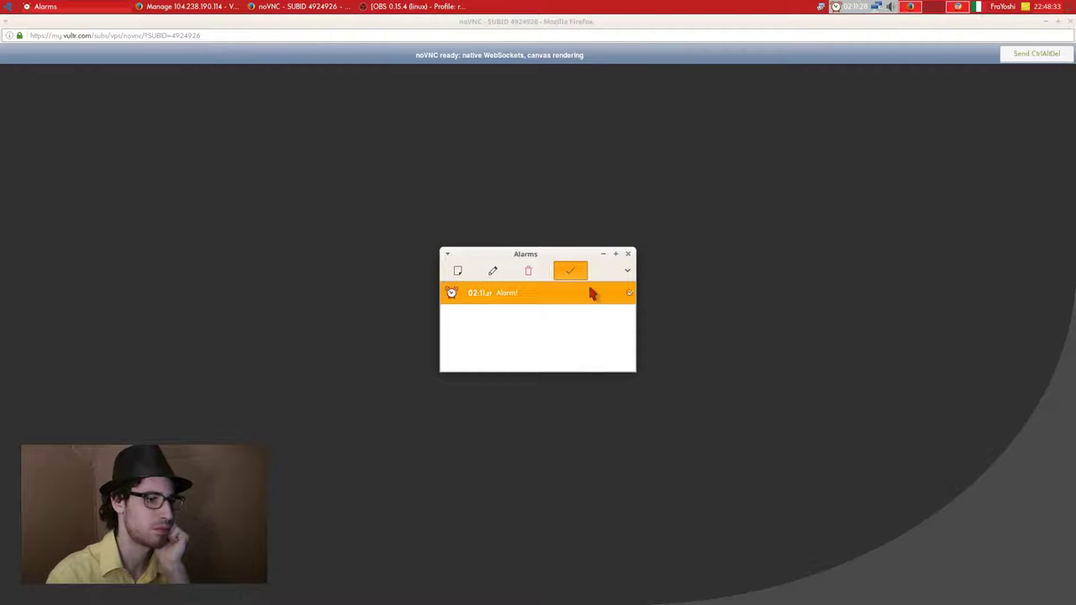
{"action": "left_click", "coordinate": [492, 274]}
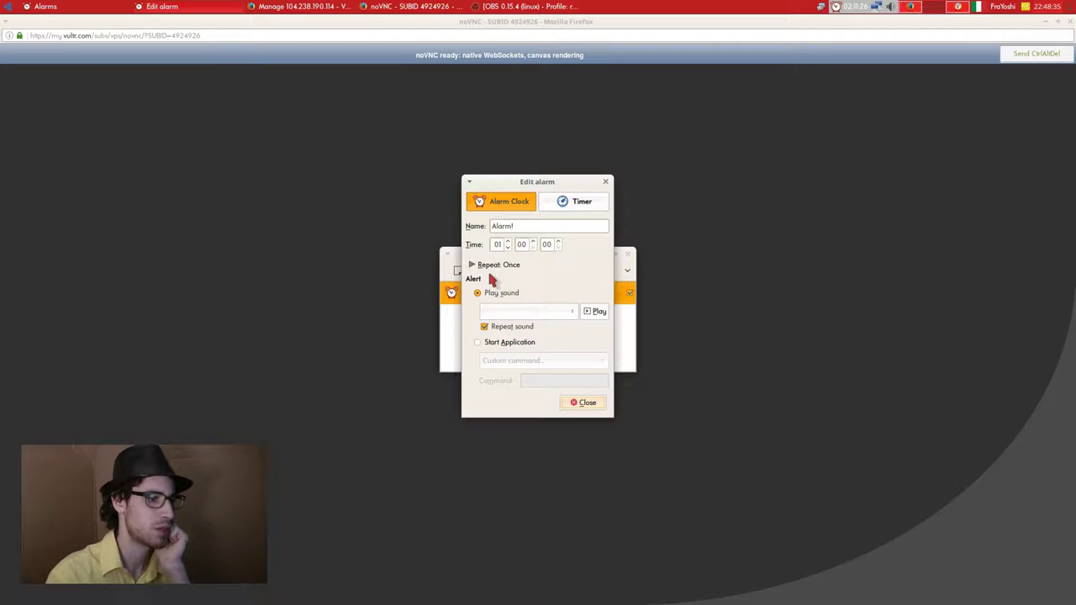
{"action": "left_click", "coordinate": [547, 206]}
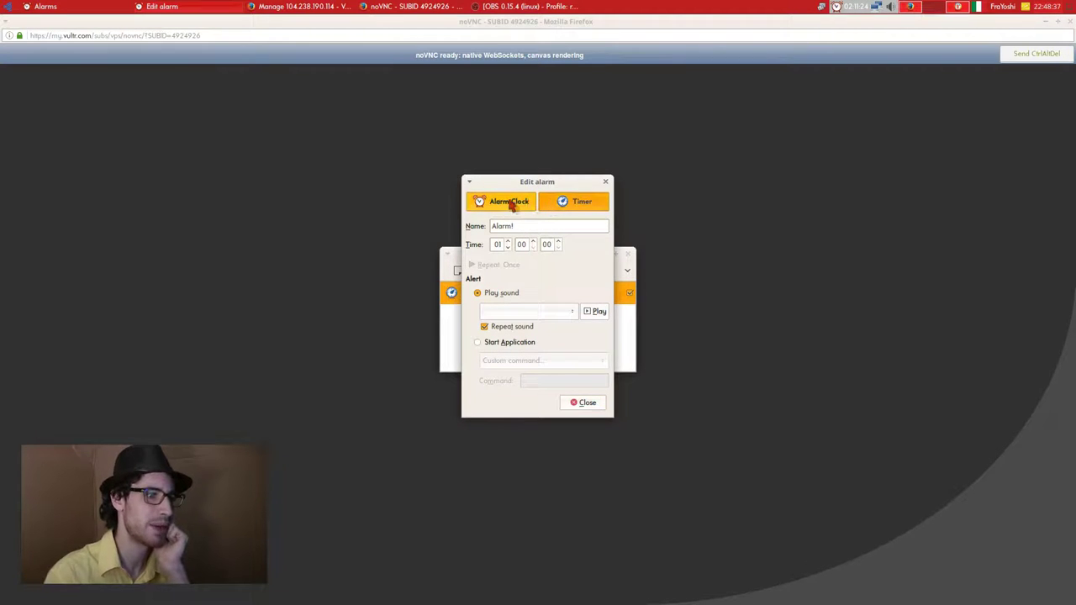
{"action": "left_click", "coordinate": [584, 401]}
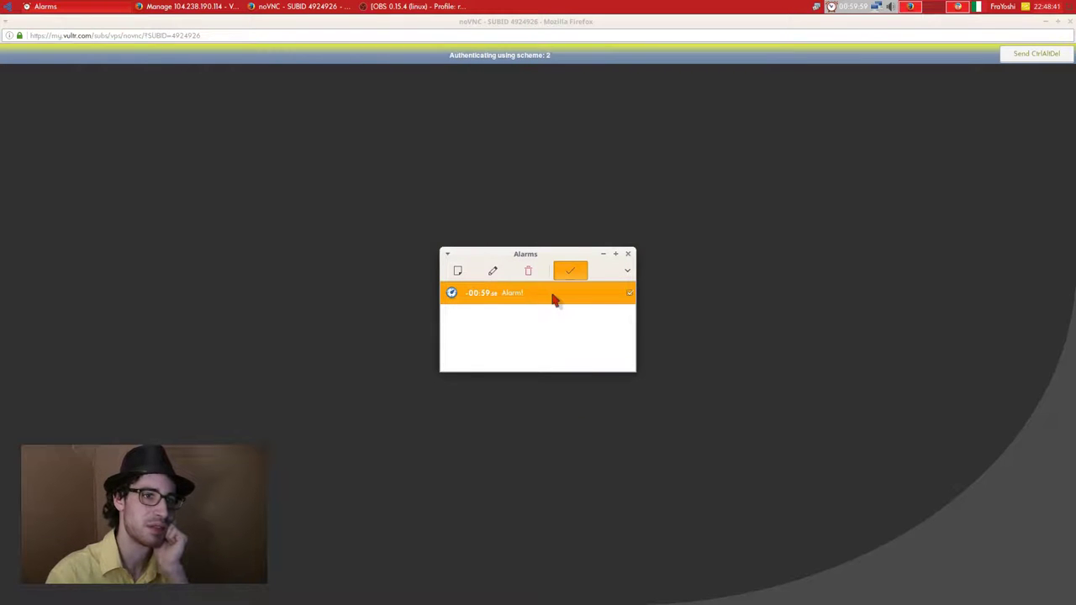
Close the alarm list and log in to Ubuntu Studio with the account password.
{"action": "left_click", "coordinate": [627, 254]}
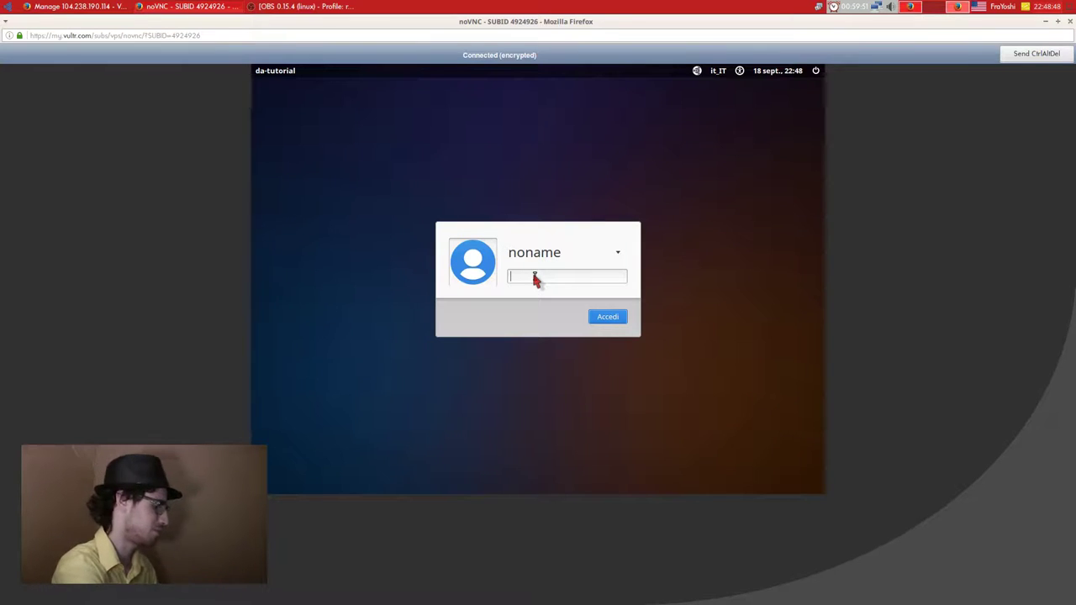
{"action": "type", "text": "•••••"}
{"action": "left_click", "coordinate": [610, 317]}
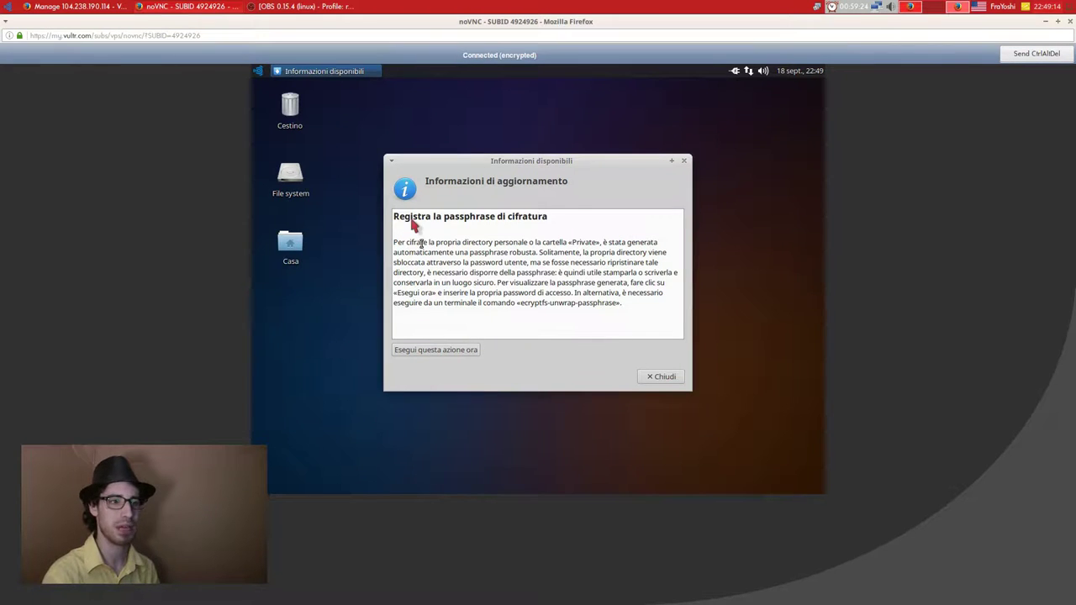
Dismiss the encryption-passphrase update notice with Chiudi.
{"action": "left_click_drag", "start_coordinate": [413, 219], "coordinate": [589, 217]}
{"action": "left_click", "coordinate": [589, 212]}
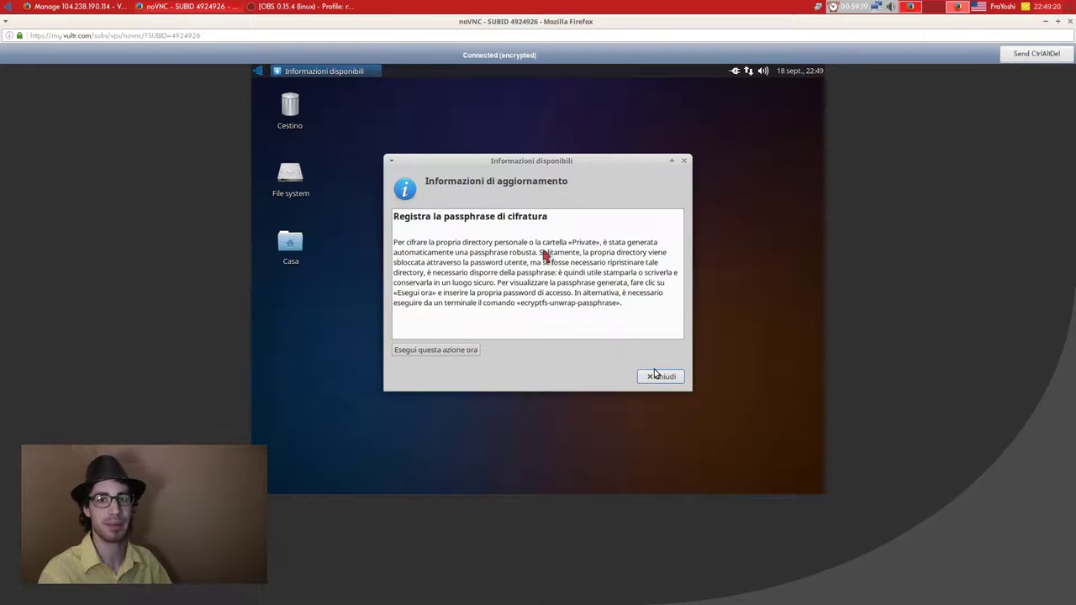
{"action": "left_click", "coordinate": [656, 376]}
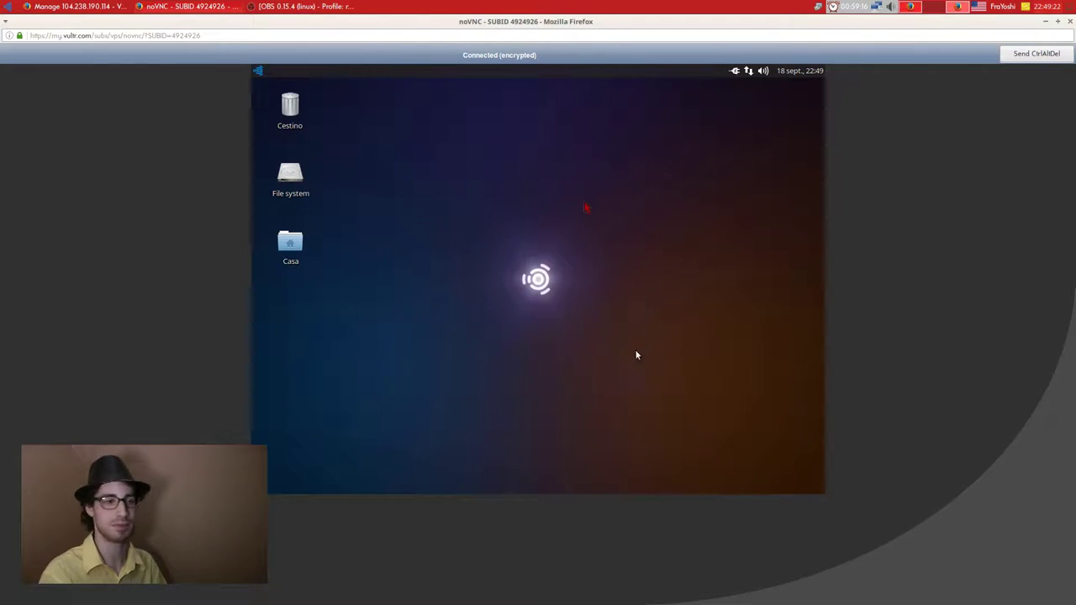
Set the desktop background Stile to Nessuno in Impostazioni della scrivania.
{"action": "right_click", "coordinate": [584, 255]}
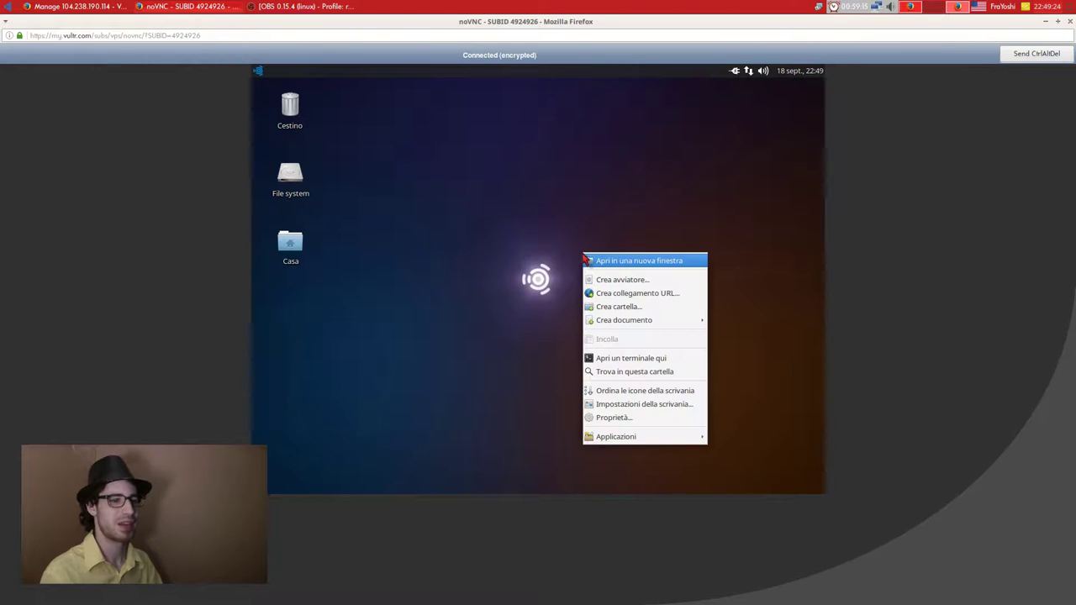
{"action": "left_click", "coordinate": [626, 404]}
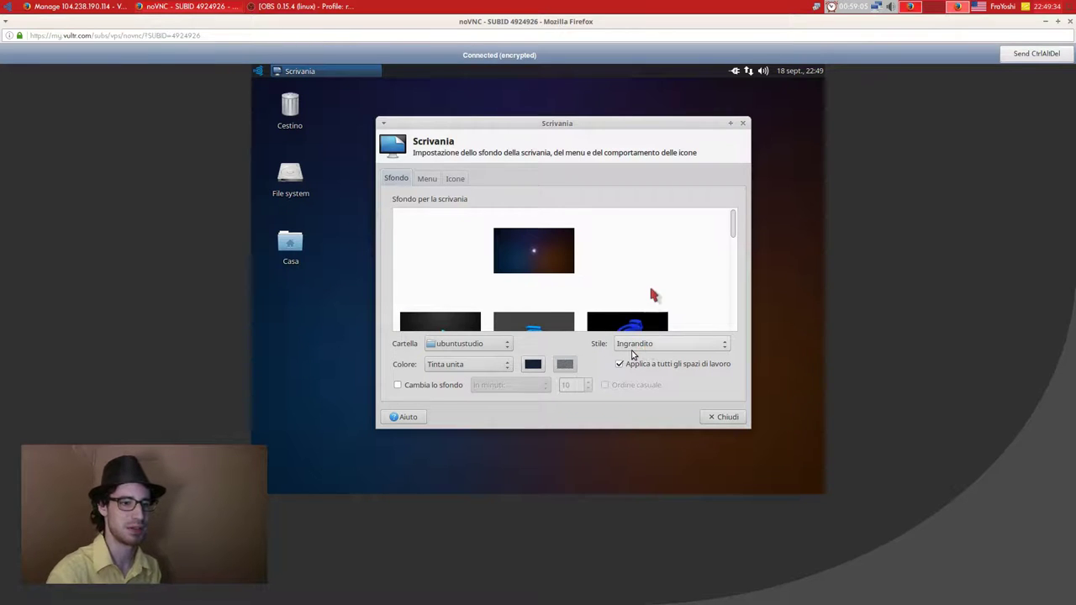
{"action": "left_click", "coordinate": [638, 345]}
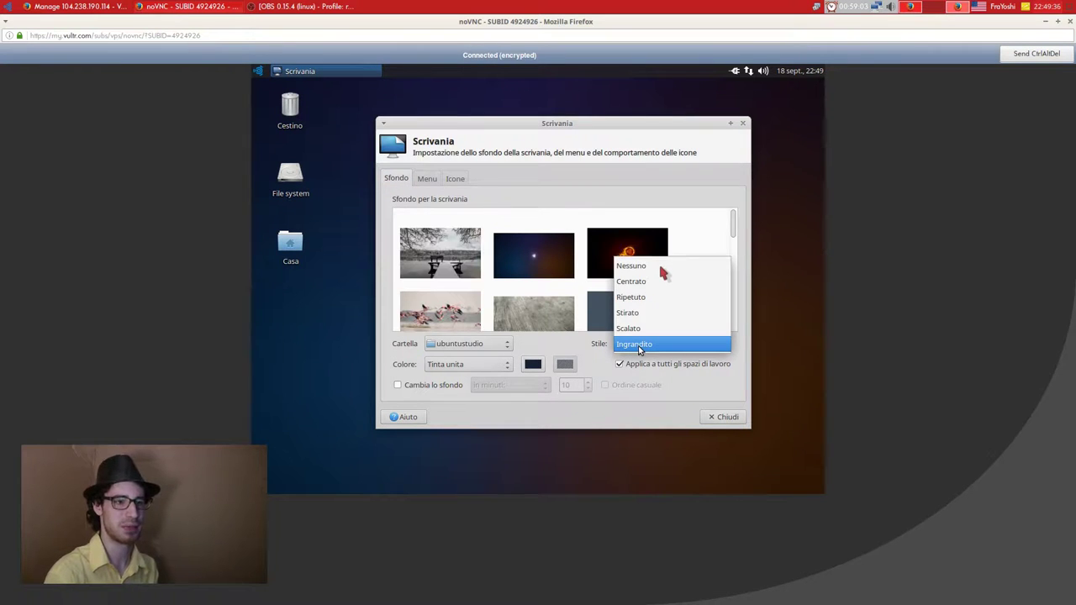
{"action": "left_click", "coordinate": [712, 422]}
{"action": "left_click", "coordinate": [258, 71]}
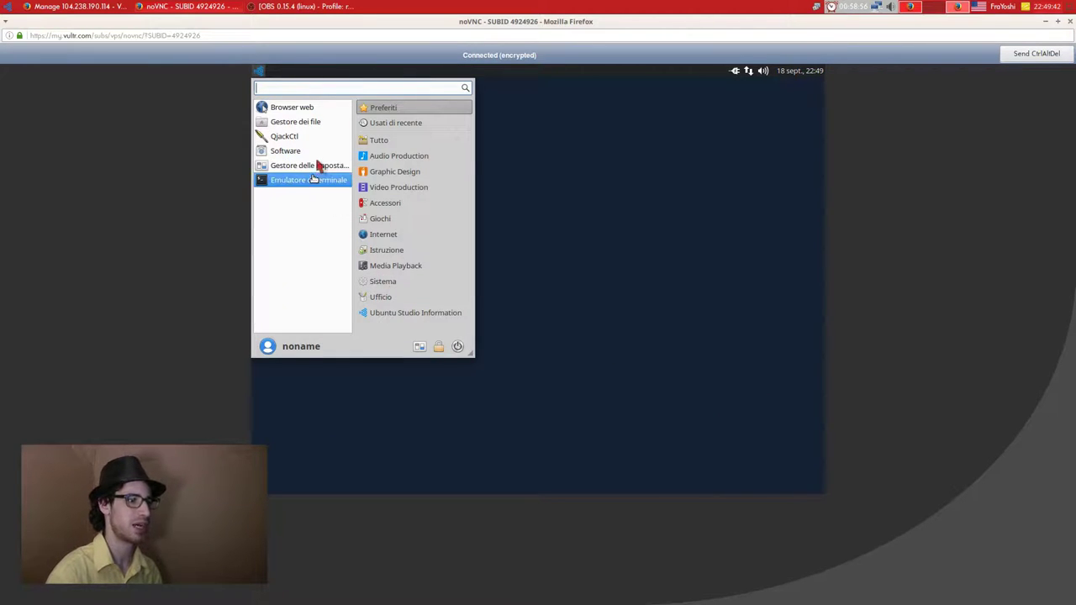
Set the Schermo resolution to 1280x720 in the settings manager and apply it.
{"action": "left_click", "coordinate": [318, 166]}
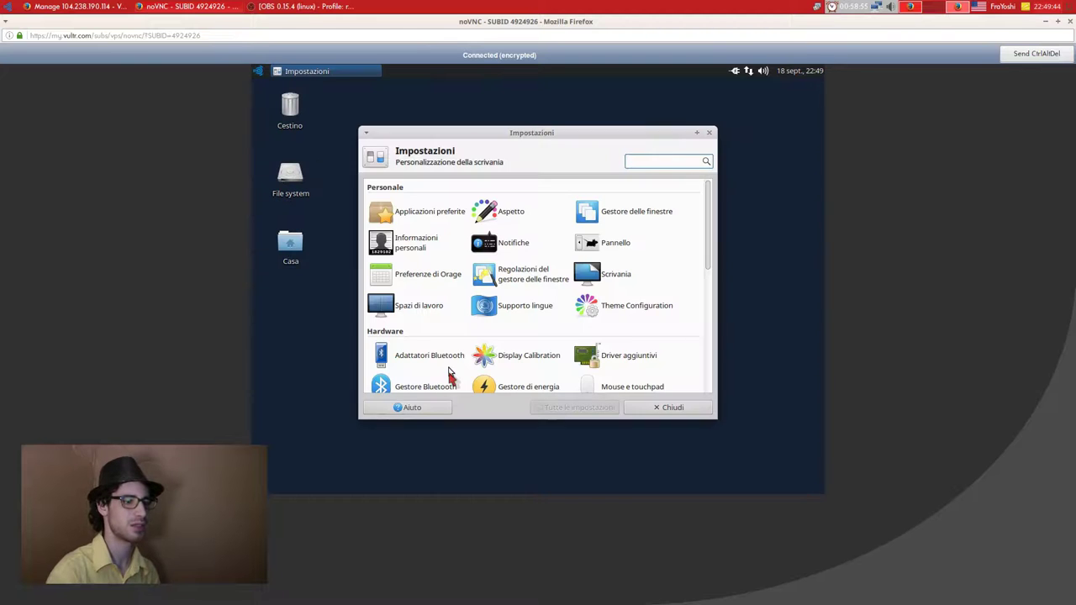
{"action": "scroll", "coordinate": [429, 379], "scroll_direction": "down", "scroll_amount": 1}
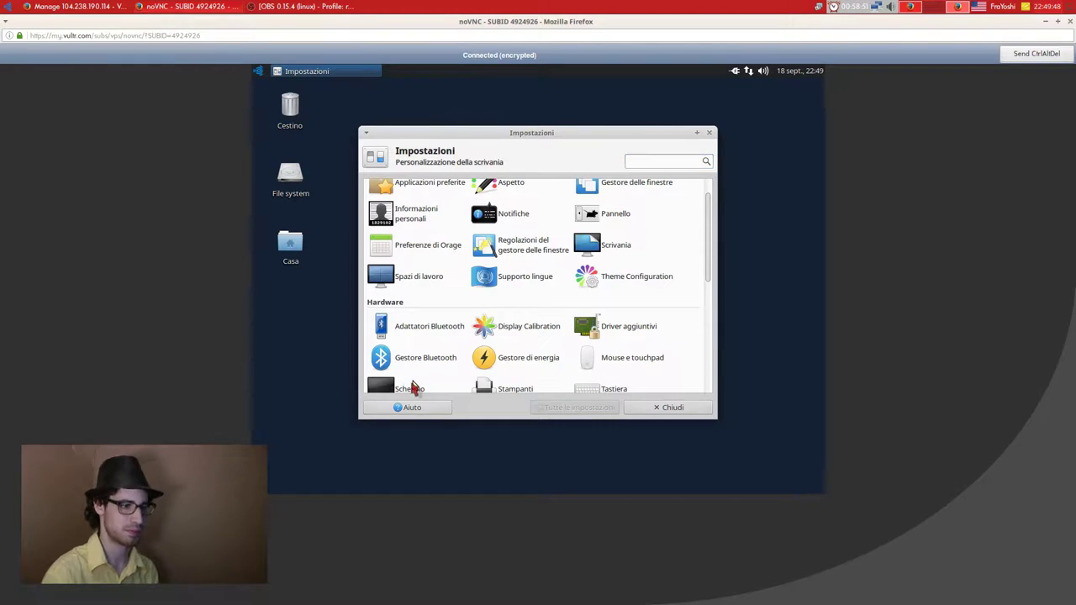
{"action": "left_click", "coordinate": [410, 387]}
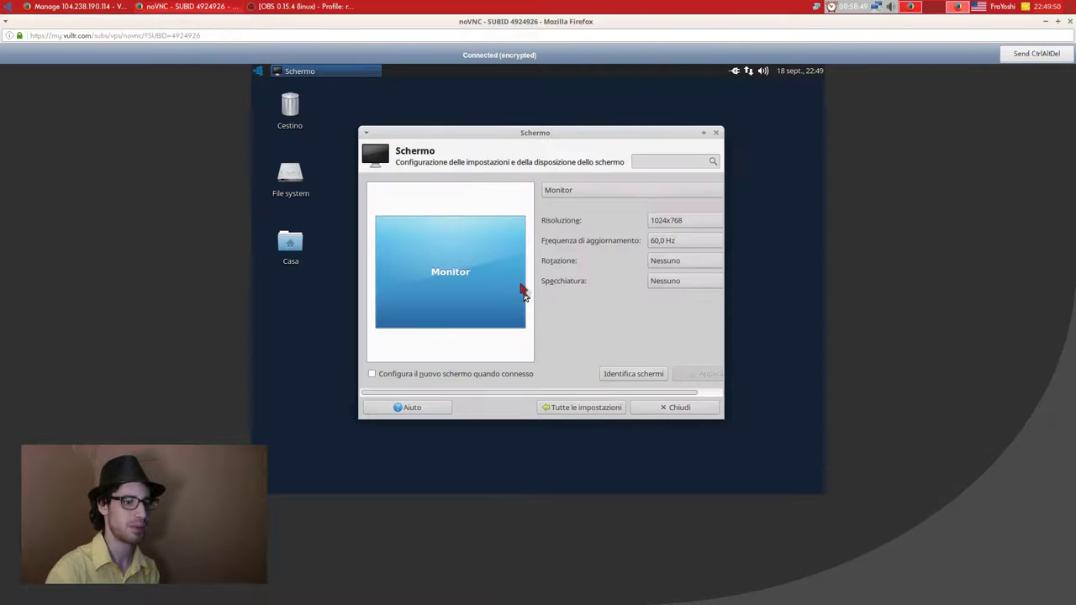
{"action": "left_click", "coordinate": [675, 222]}
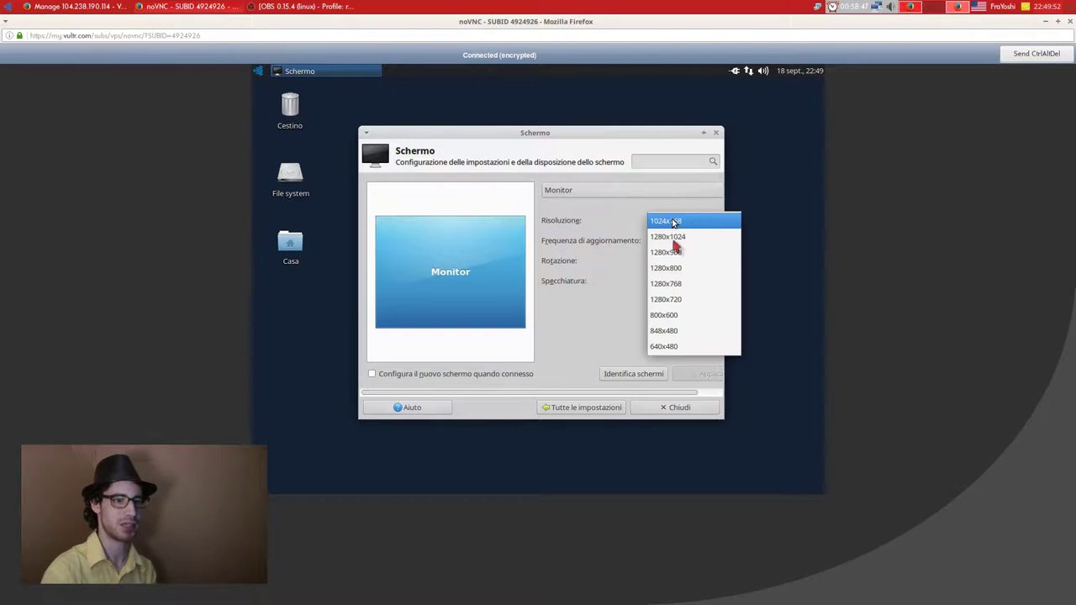
{"action": "left_click", "coordinate": [673, 299]}
{"action": "left_click", "coordinate": [687, 375]}
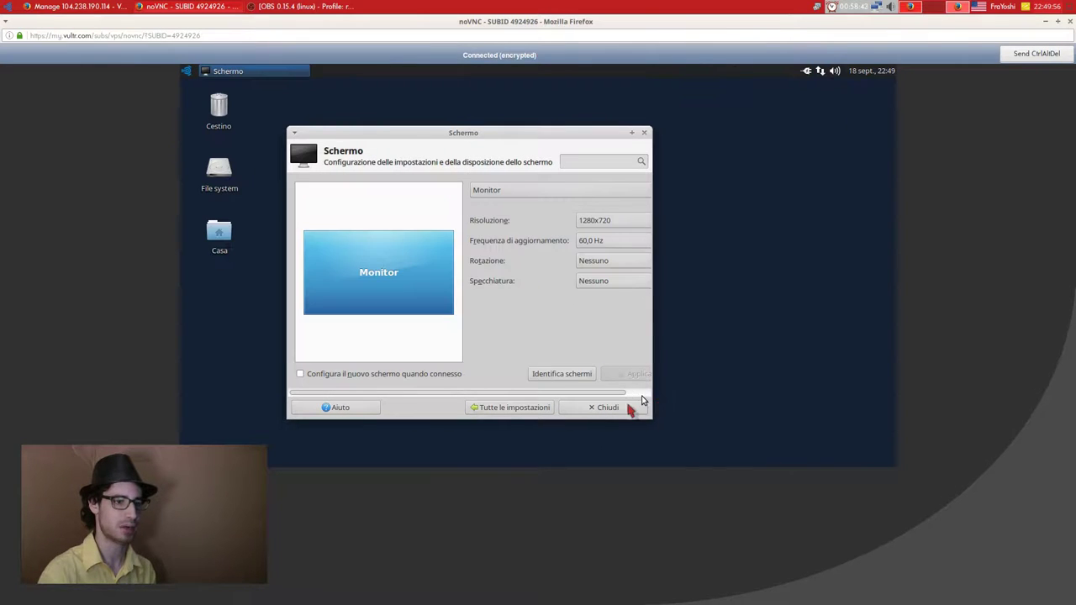
{"action": "left_click", "coordinate": [624, 406]}
Open the Casa home folder (8 items, 2.4 GB free) and close it again.
{"action": "right_click", "coordinate": [470, 189]}
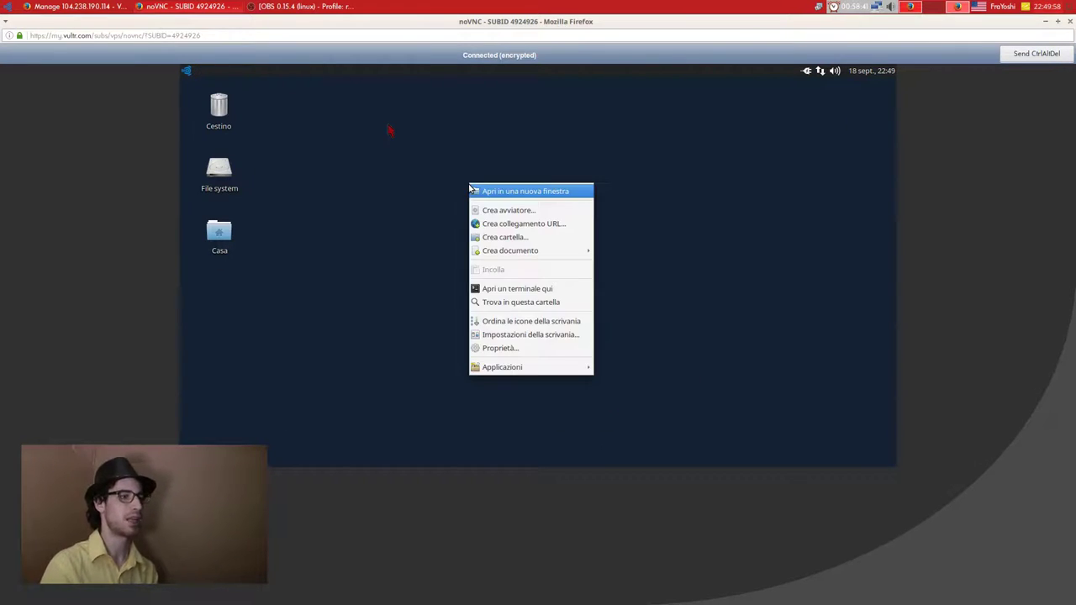
{"action": "left_click", "coordinate": [333, 109]}
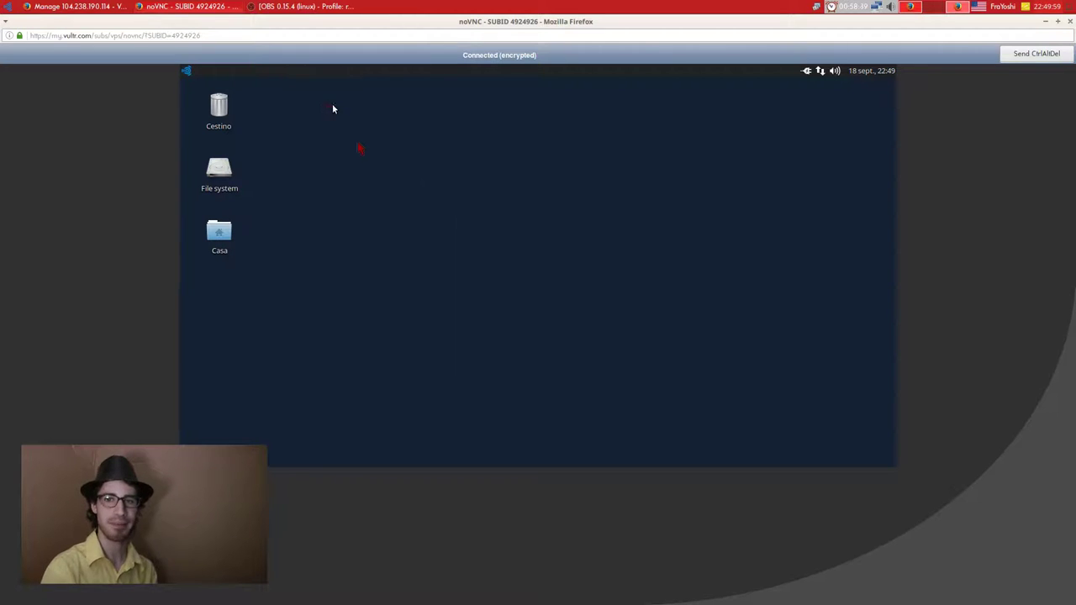
{"action": "double_click", "coordinate": [222, 237]}
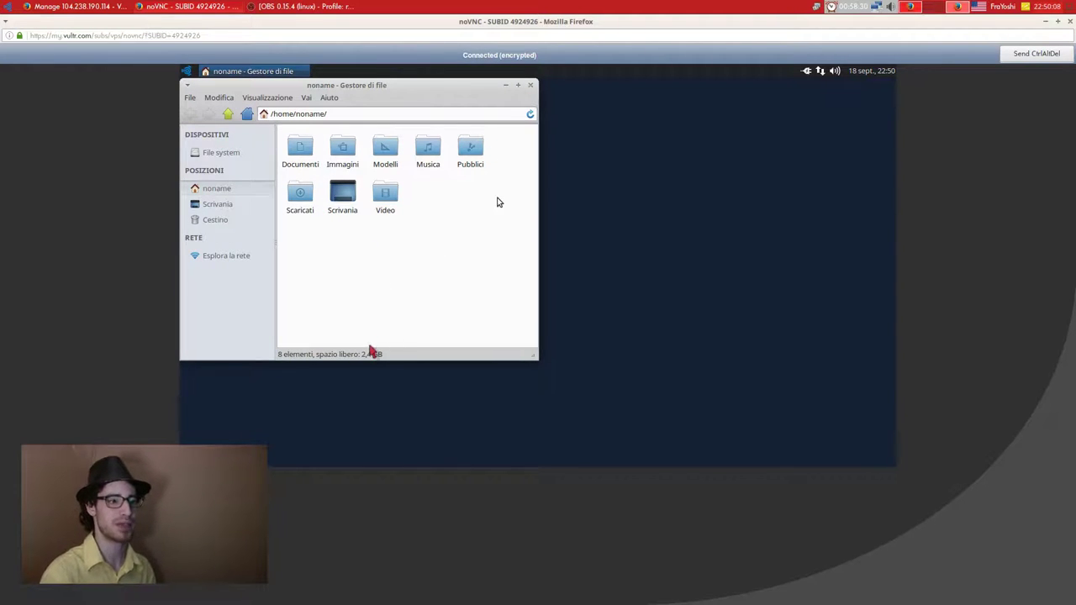
{"action": "left_click", "coordinate": [528, 88]}
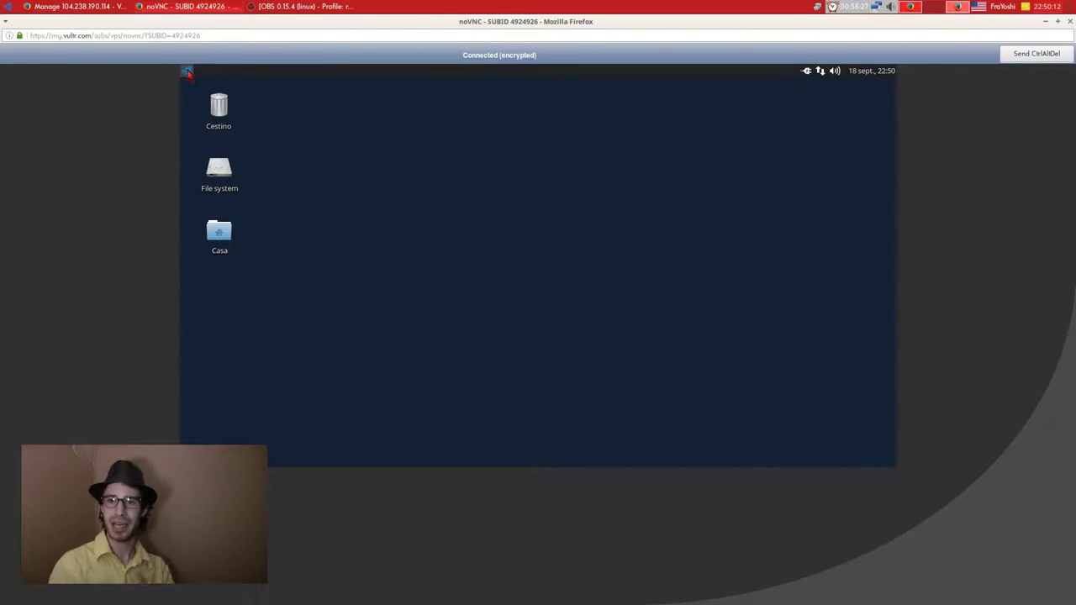
{"action": "left_click", "coordinate": [187, 71]}
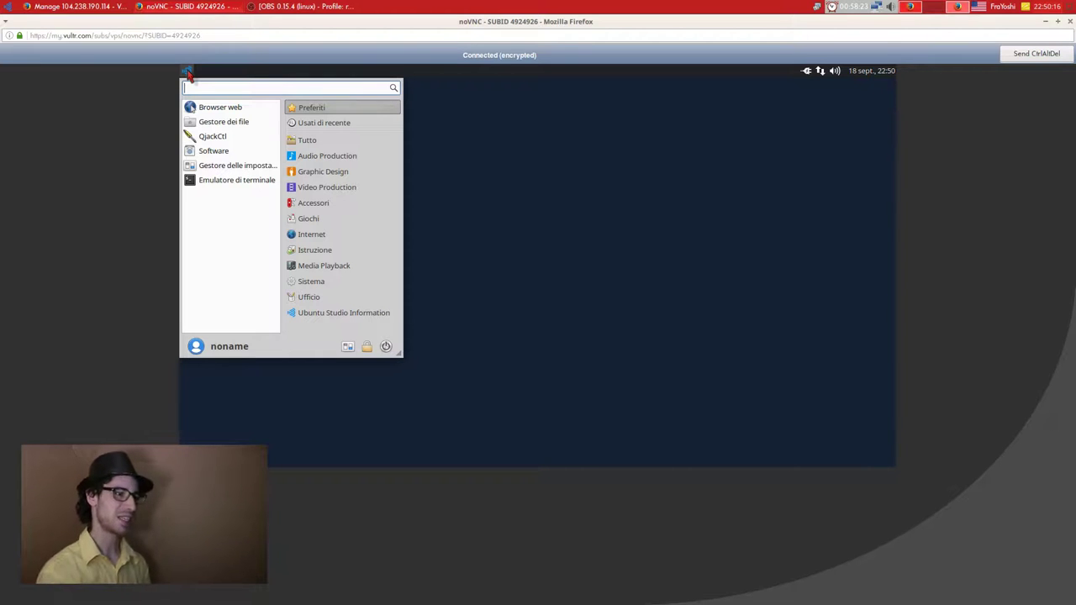
Install Synaptic via 'sudo apt-get install synaptic' in a terminal, confirming with s, then move the terminal.
{"action": "left_click", "coordinate": [227, 179]}
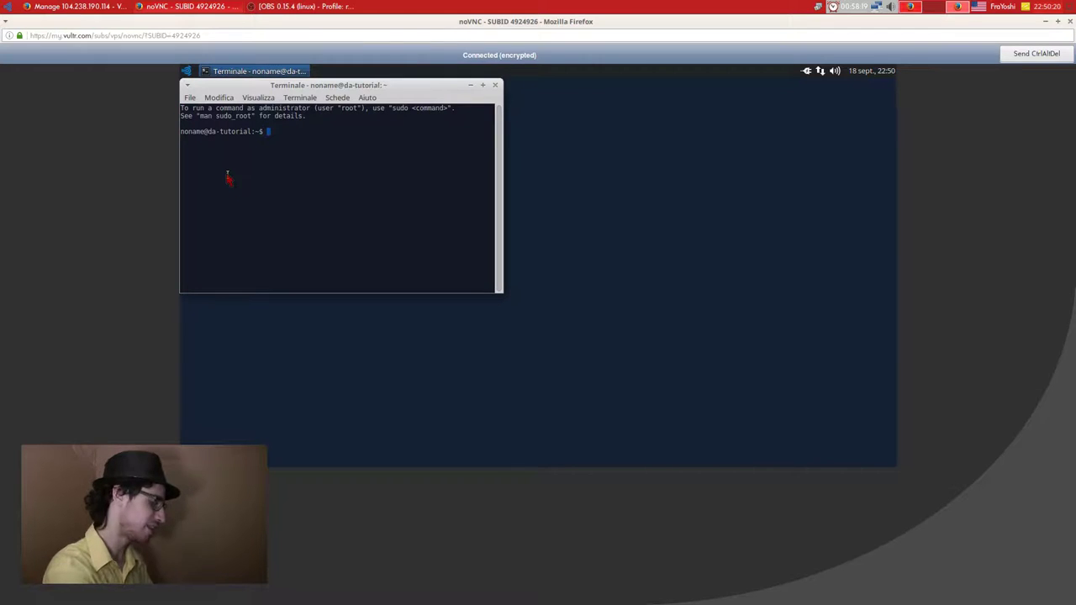
{"action": "type", "text": "sudo"}
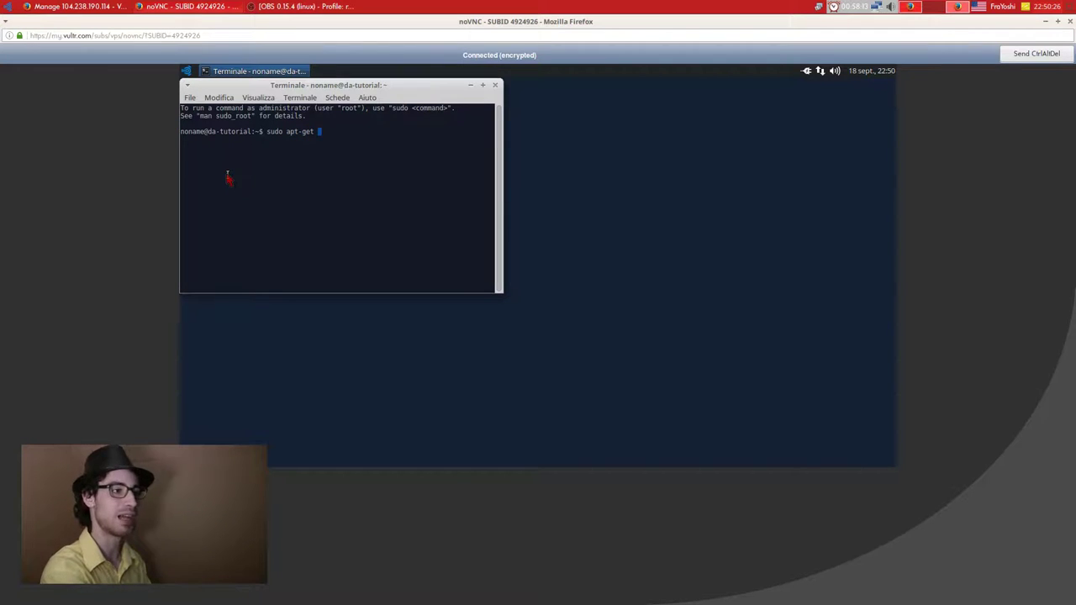
{"action": "type", "text": "apt-get install sy"}
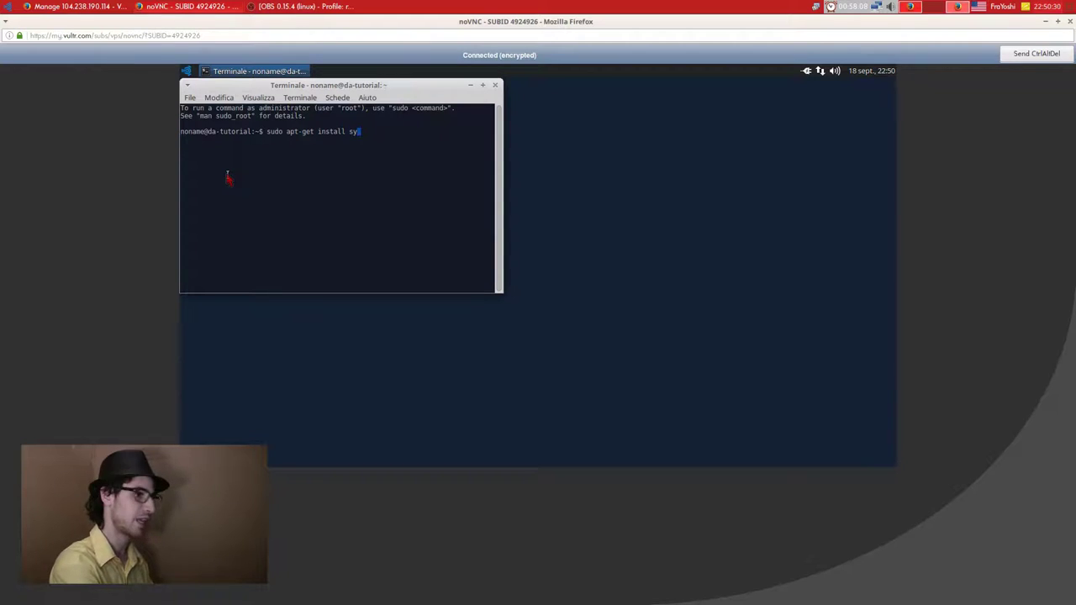
{"action": "type", "text": "naptic"}
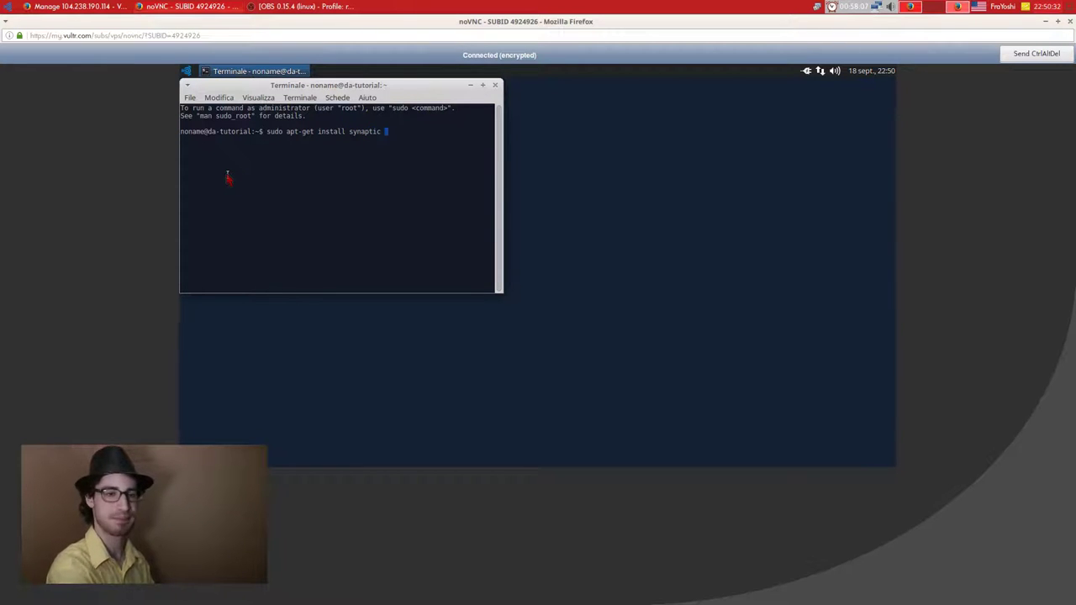
{"action": "key", "text": "Return"}
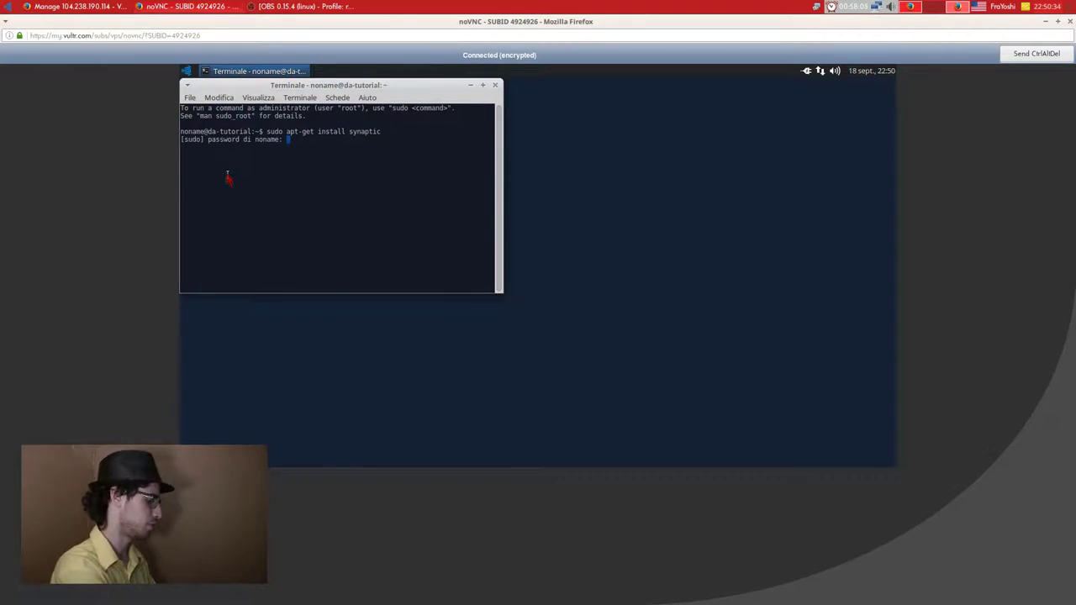
{"action": "key", "text": "Return"}
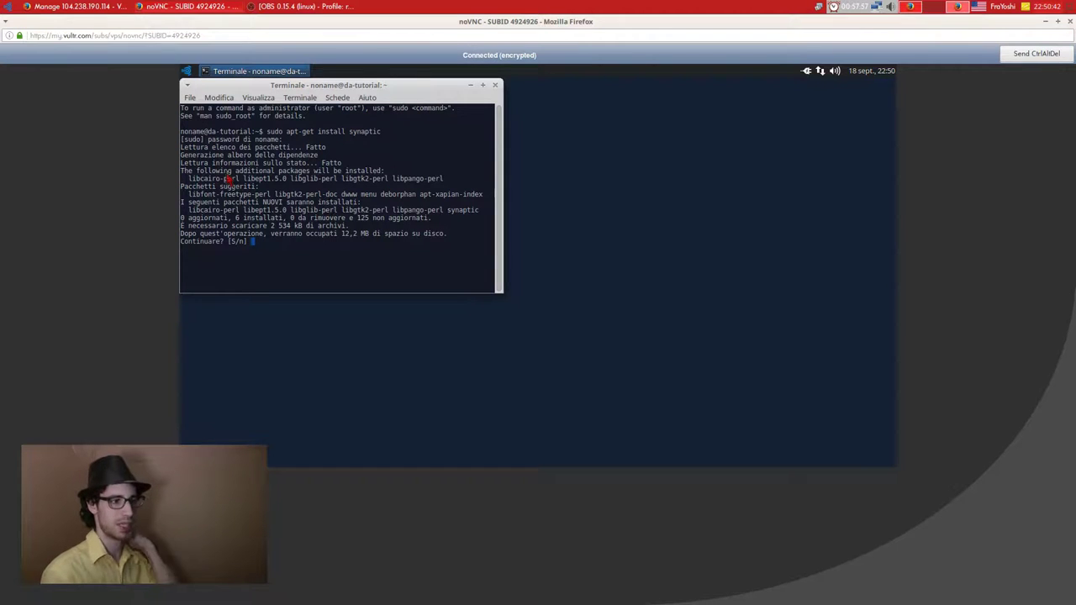
{"action": "type", "text": "s"}
{"action": "key", "text": "Return"}
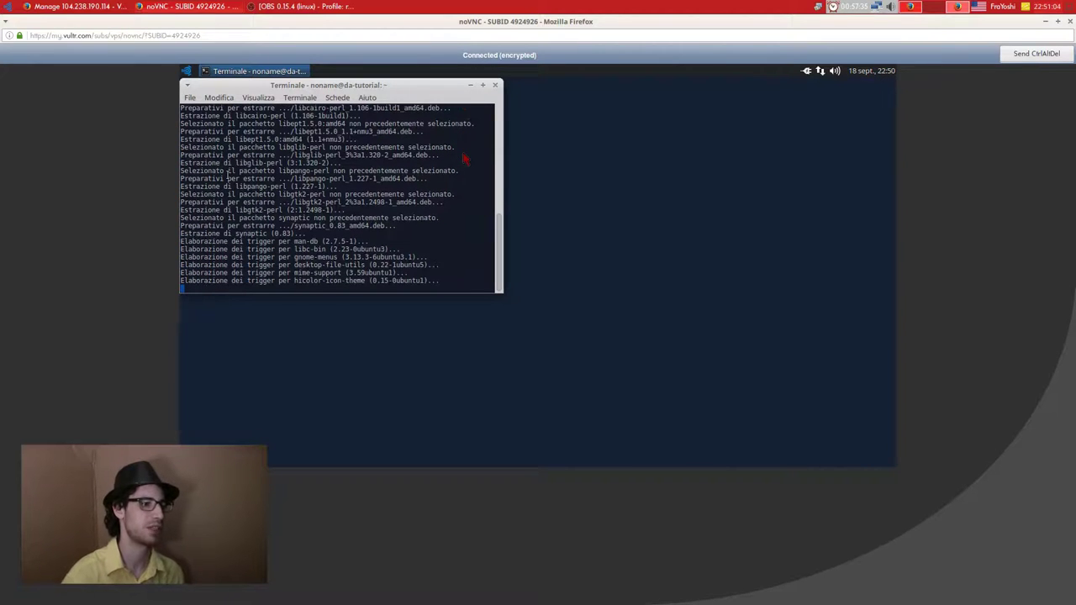
{"action": "left_click_drag", "start_coordinate": [247, 86], "coordinate": [382, 156]}
Install gparted by editing the previous apt-get command and confirming with s.
{"action": "key", "text": "Up"}
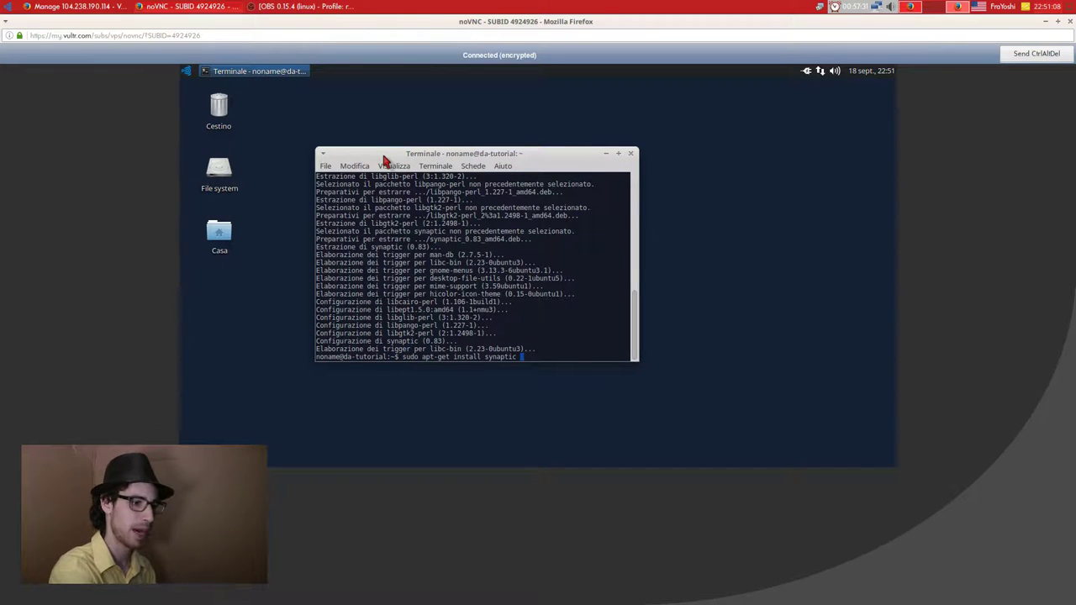
{"action": "key", "text": "BackSpace"}
{"action": "key", "text": "BackSpace"}
{"action": "key", "text": "BackSpace"}
{"action": "key", "text": "BackSpace"}
{"action": "key", "text": "BackSpace"}
{"action": "key", "text": "BackSpace"}
{"action": "key", "text": "BackSpace"}
{"action": "key", "text": "BackSpace"}
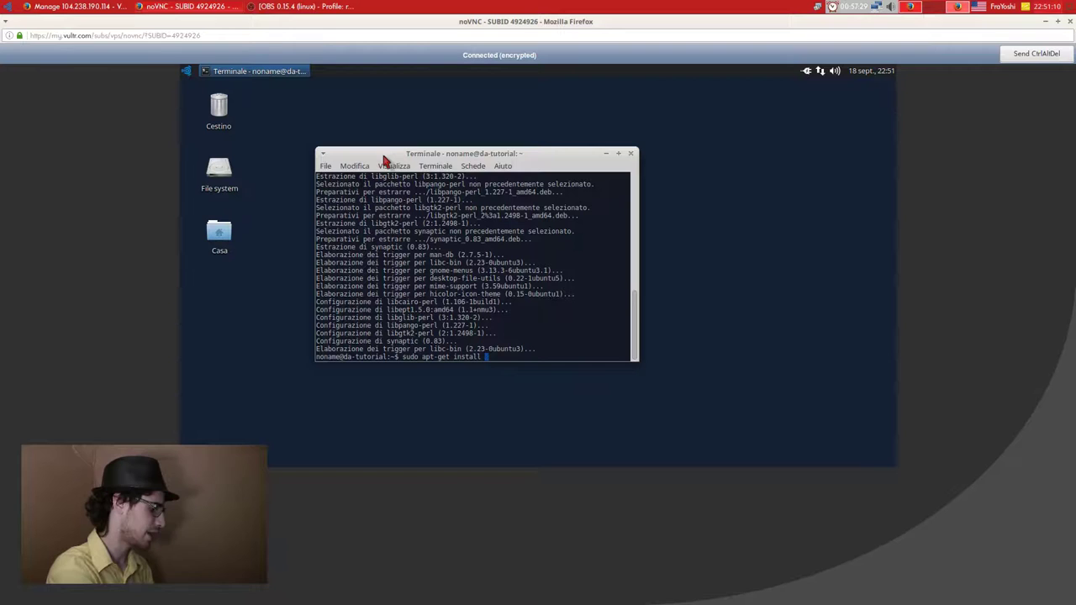
{"action": "type", "text": "gparted"}
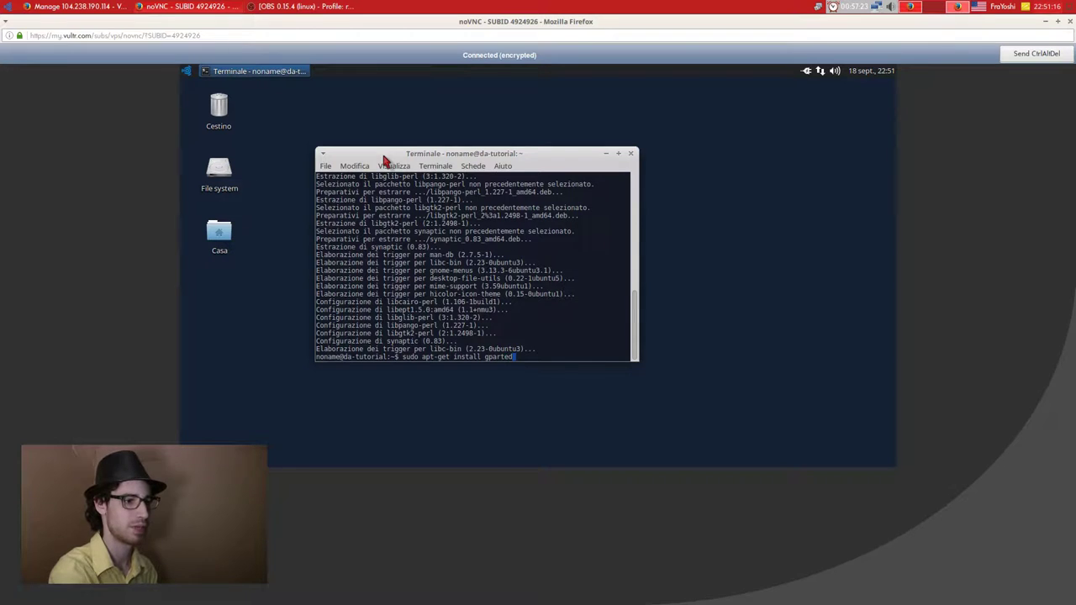
{"action": "key", "text": "Return"}
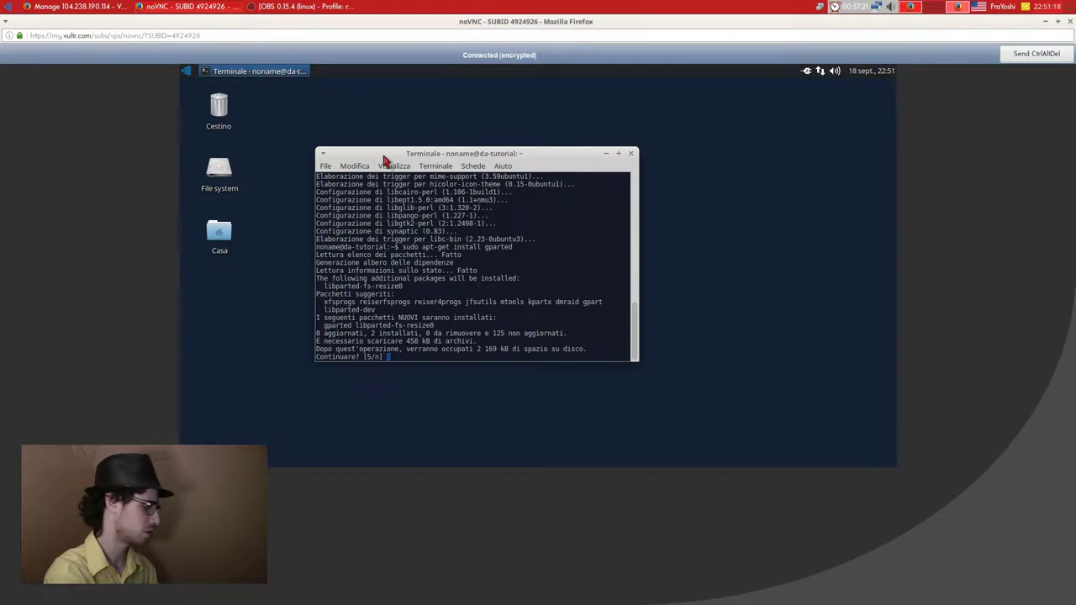
{"action": "type", "text": "s"}
{"action": "key", "text": "Return"}
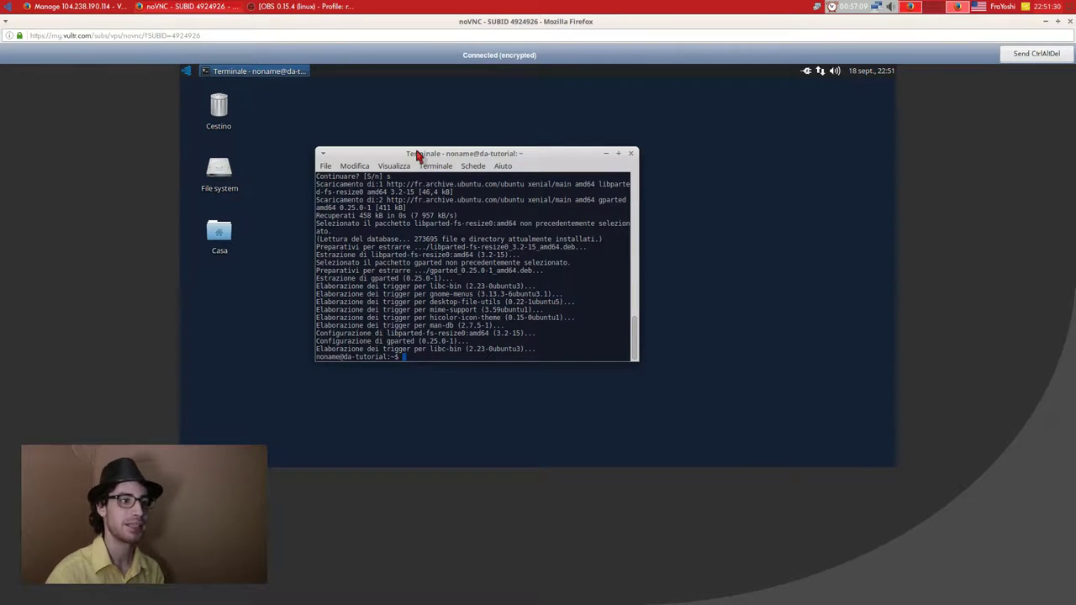
Close the terminal and briefly browse the applications menu's Ufficio category.
{"action": "left_click", "coordinate": [633, 148]}
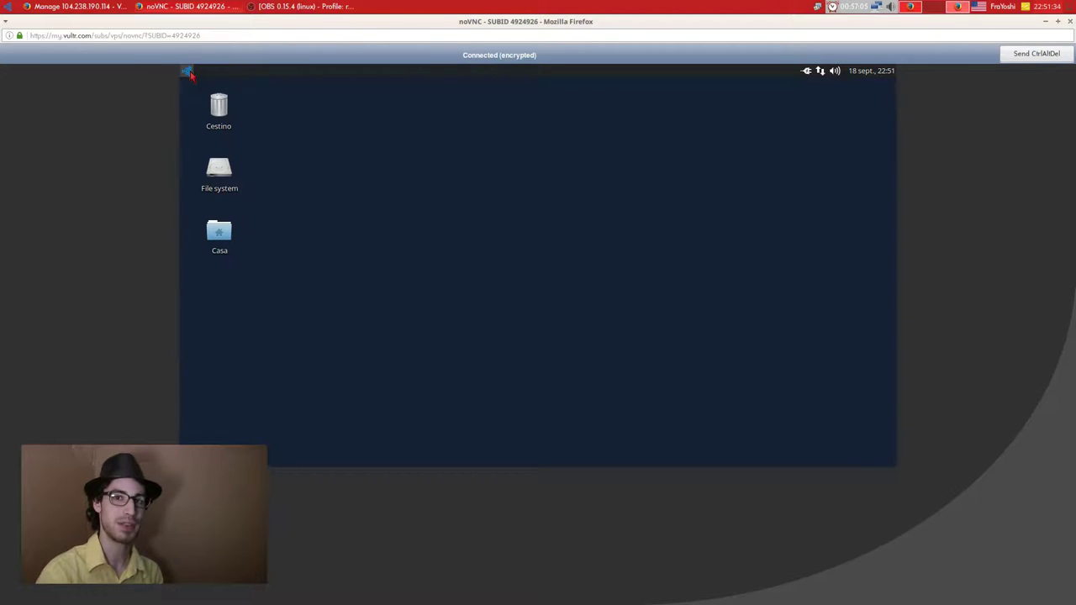
{"action": "left_click", "coordinate": [188, 72]}
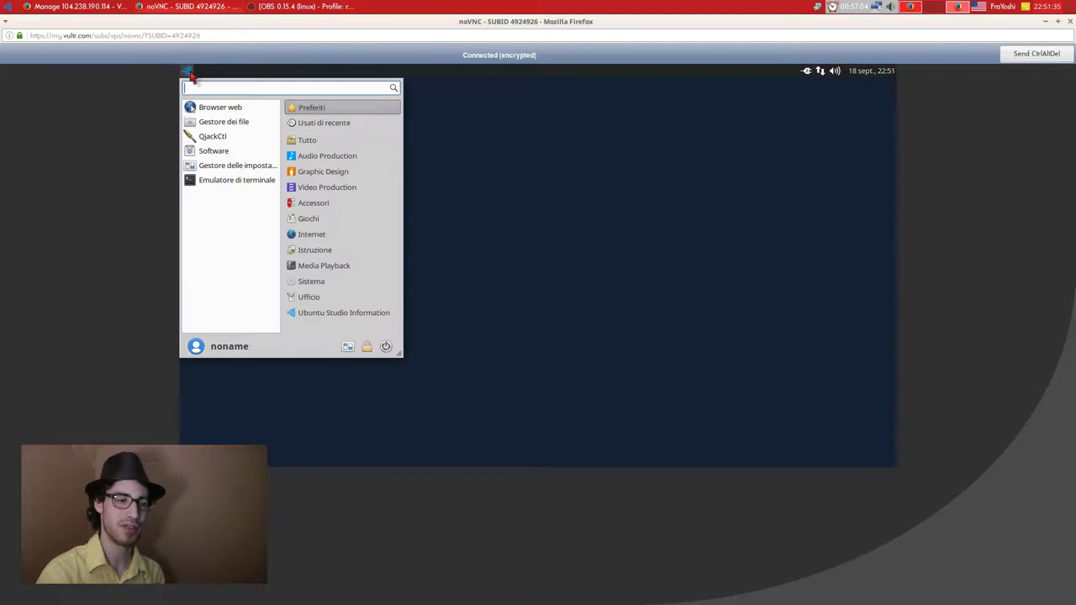
{"action": "left_click", "coordinate": [317, 294]}
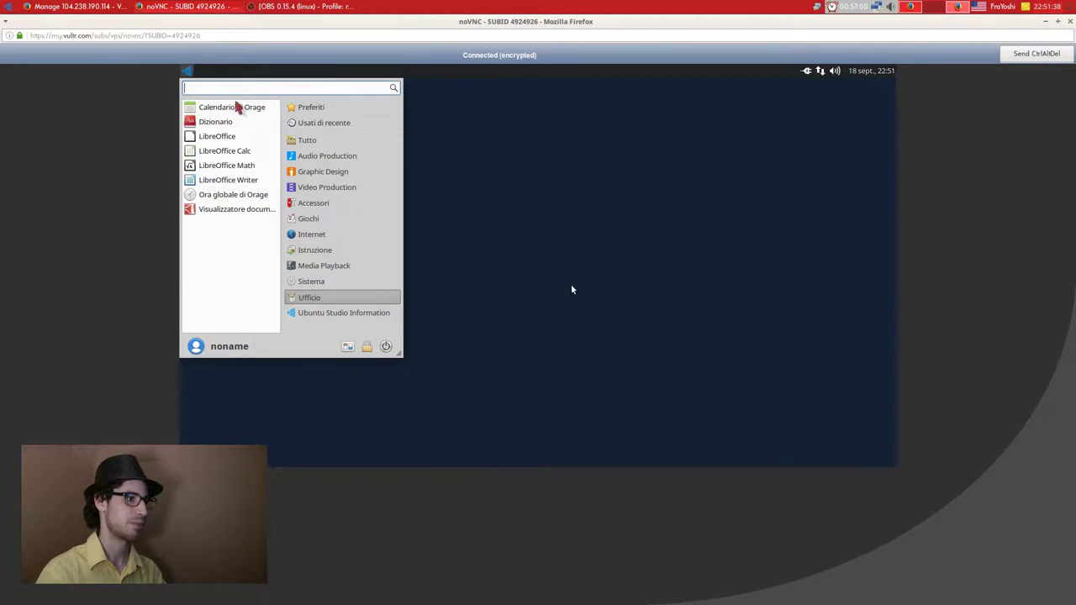
{"action": "left_click", "coordinate": [238, 106]}
{"action": "left_click", "coordinate": [187, 71]}
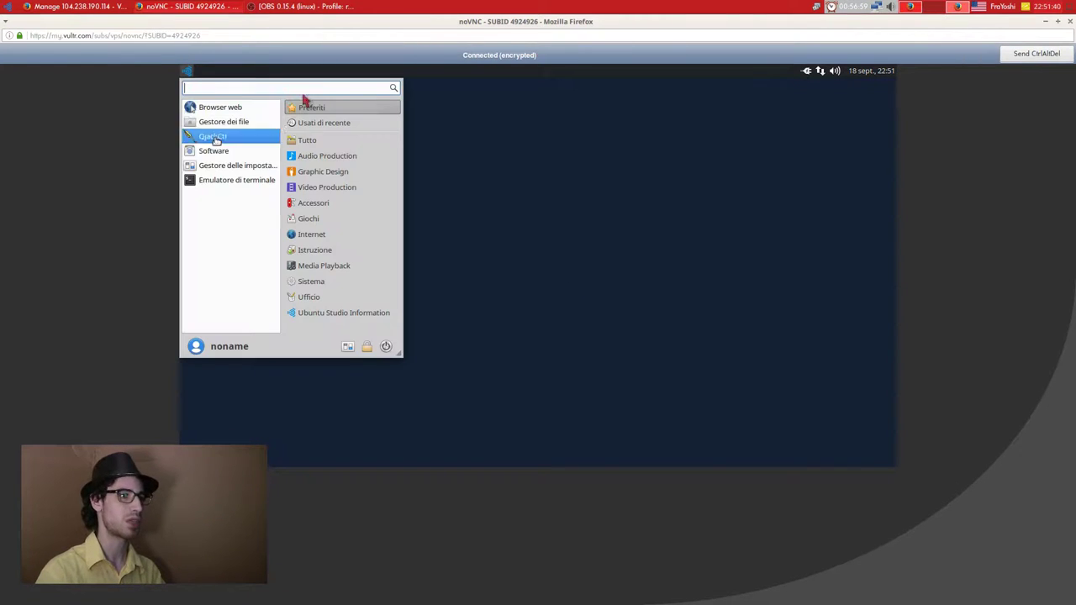
{"action": "left_click", "coordinate": [504, 118]}
Open the panel's Aggiungi nuovi elementi dialog and scroll through the plugin list.
{"action": "right_click", "coordinate": [486, 70]}
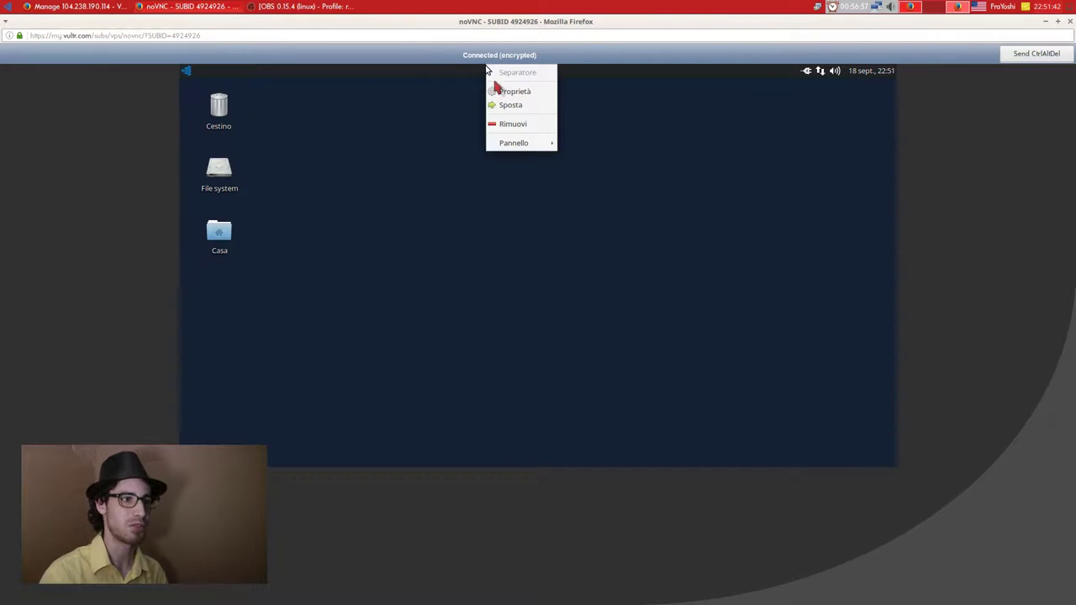
{"action": "mouse_move", "coordinate": [518, 143]}
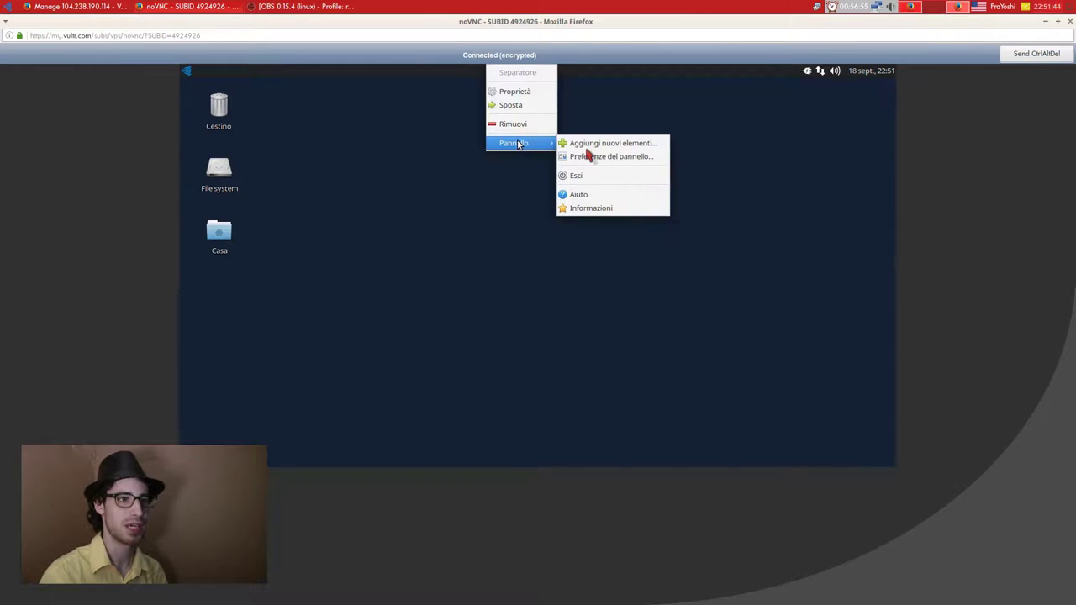
{"action": "left_click", "coordinate": [586, 145]}
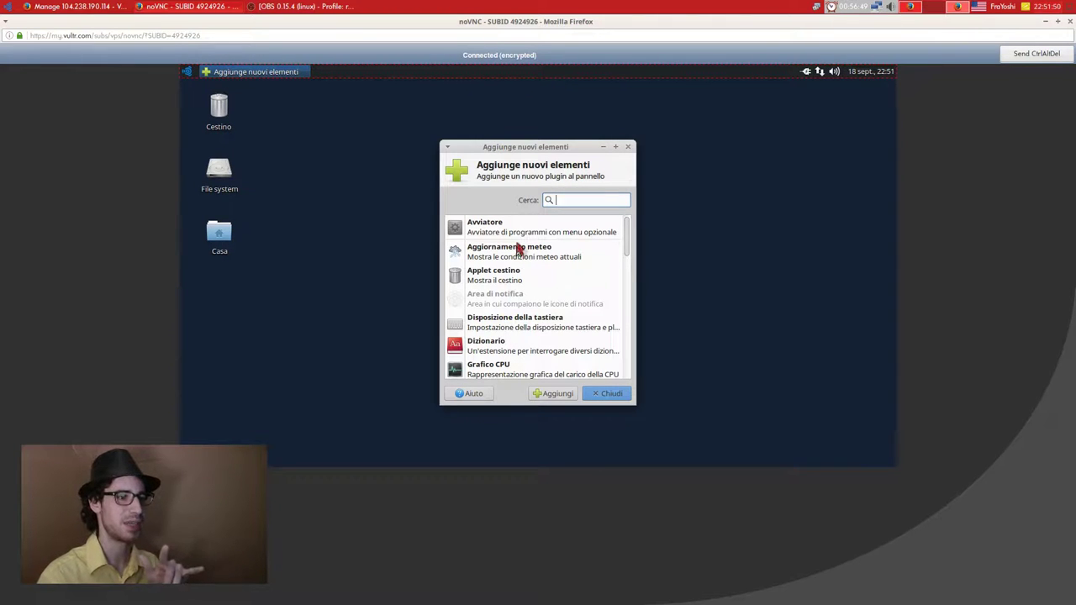
{"action": "scroll", "coordinate": [499, 309], "scroll_direction": "down", "scroll_amount": 1}
{"action": "scroll", "coordinate": [499, 309], "scroll_direction": "down", "scroll_amount": 2}
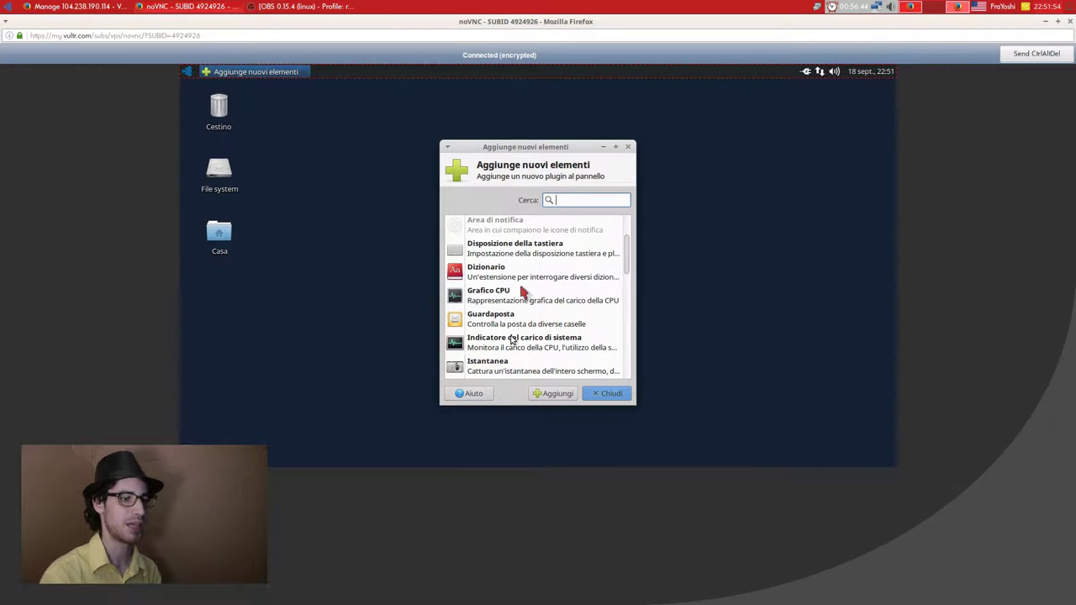
{"action": "scroll", "coordinate": [523, 292], "scroll_direction": "up", "scroll_amount": 3}
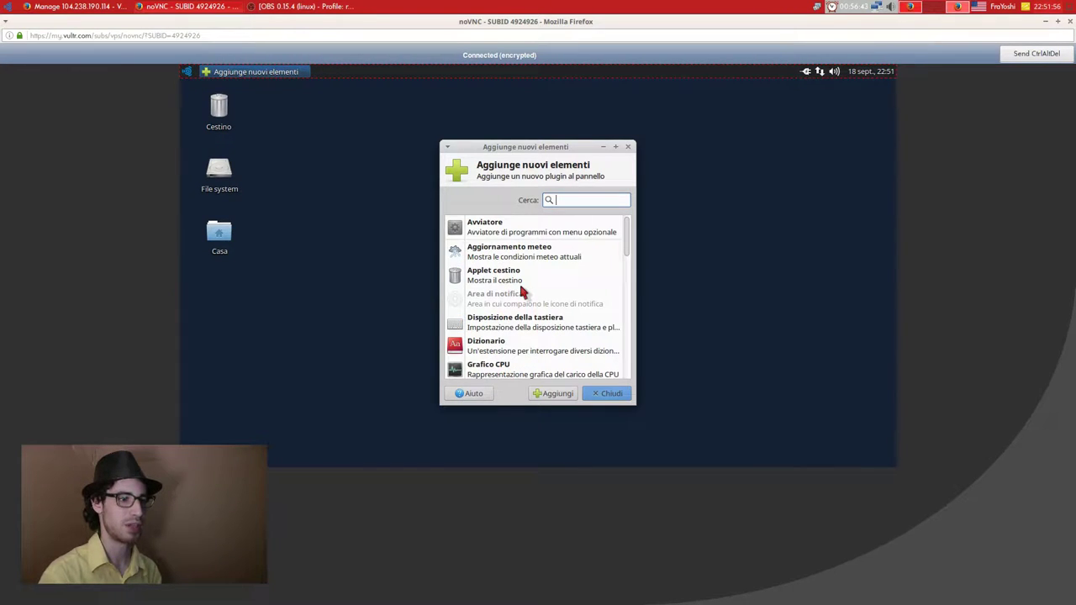
{"action": "scroll", "coordinate": [521, 291], "scroll_direction": "down", "scroll_amount": 4}
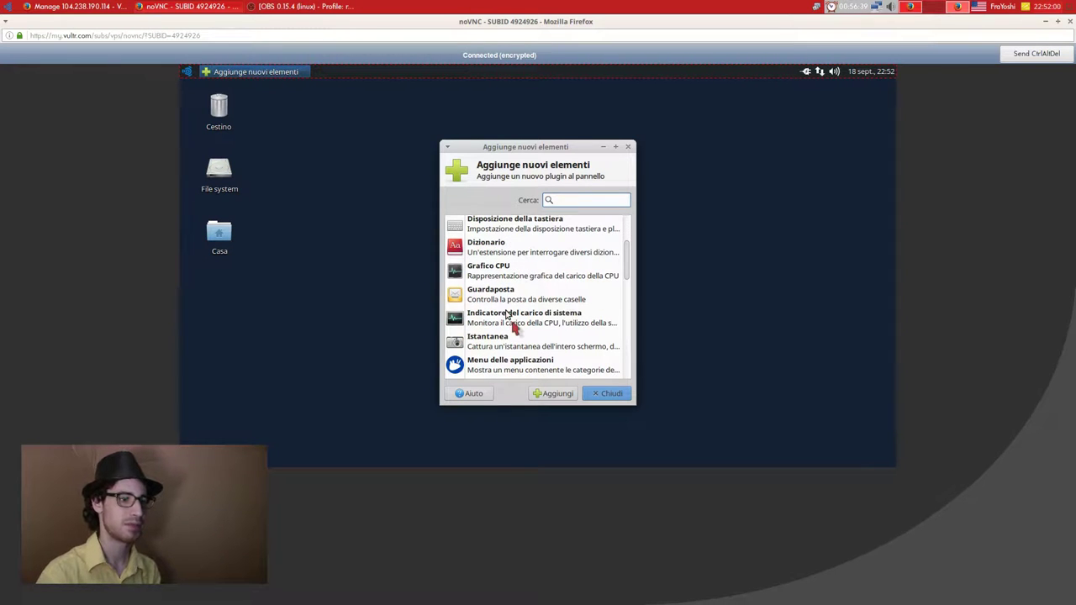
{"action": "scroll", "coordinate": [540, 328], "scroll_direction": "down", "scroll_amount": 4}
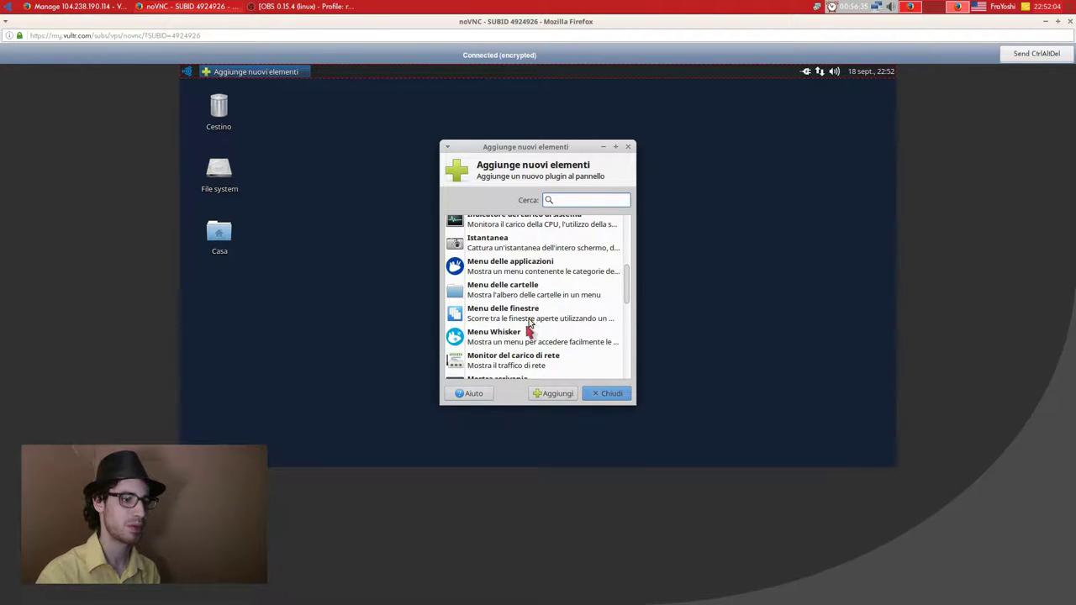
{"action": "scroll", "coordinate": [531, 341], "scroll_direction": "down", "scroll_amount": 3}
{"action": "scroll", "coordinate": [533, 350], "scroll_direction": "down", "scroll_amount": 6}
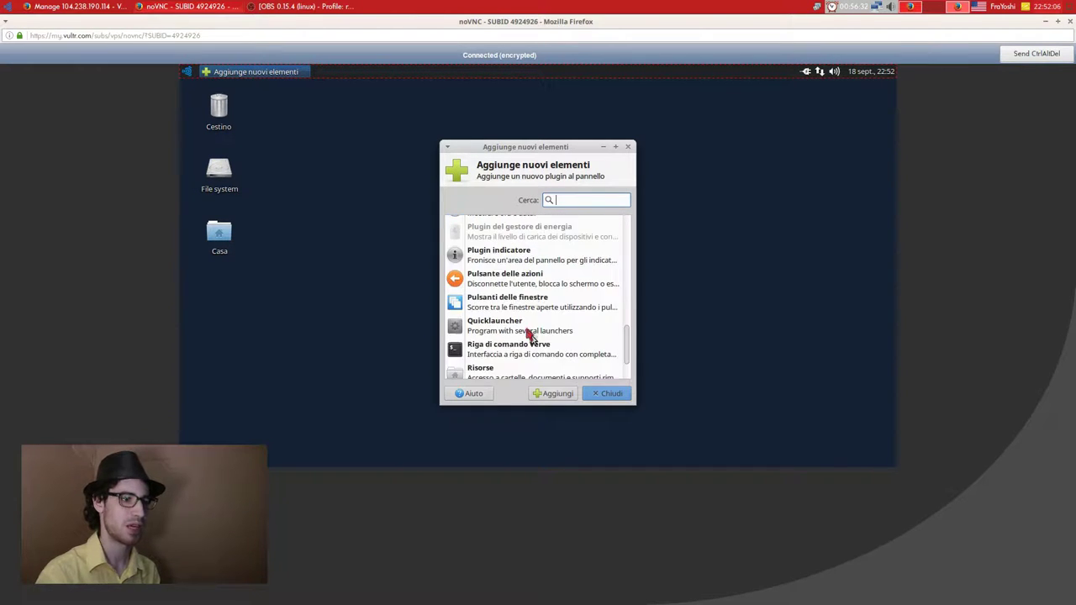
{"action": "scroll", "coordinate": [529, 294], "scroll_direction": "up", "scroll_amount": 2}
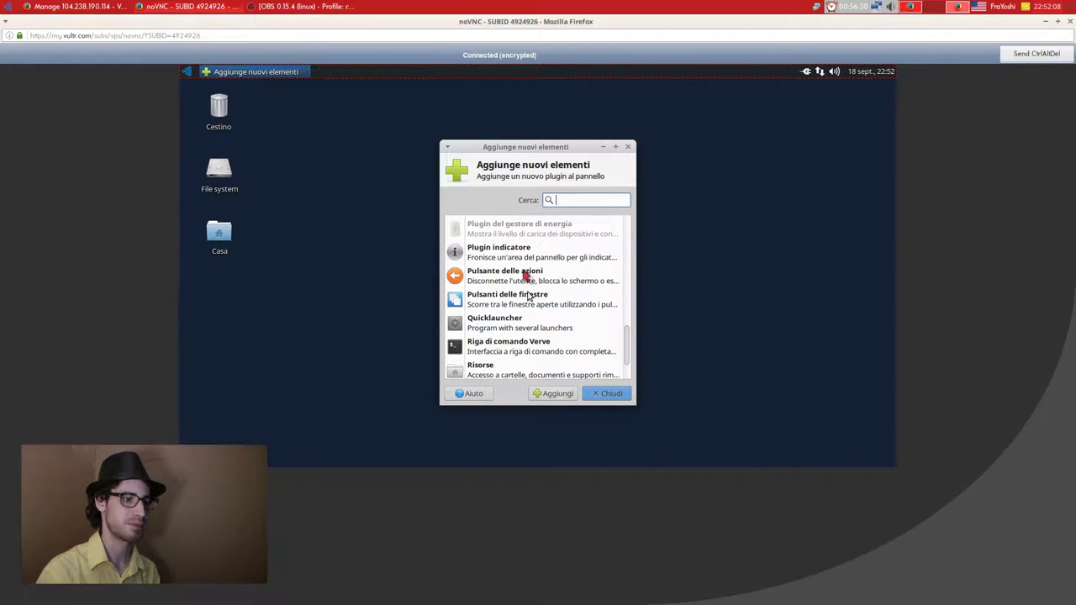
{"action": "scroll", "coordinate": [527, 297], "scroll_direction": "up", "scroll_amount": 7}
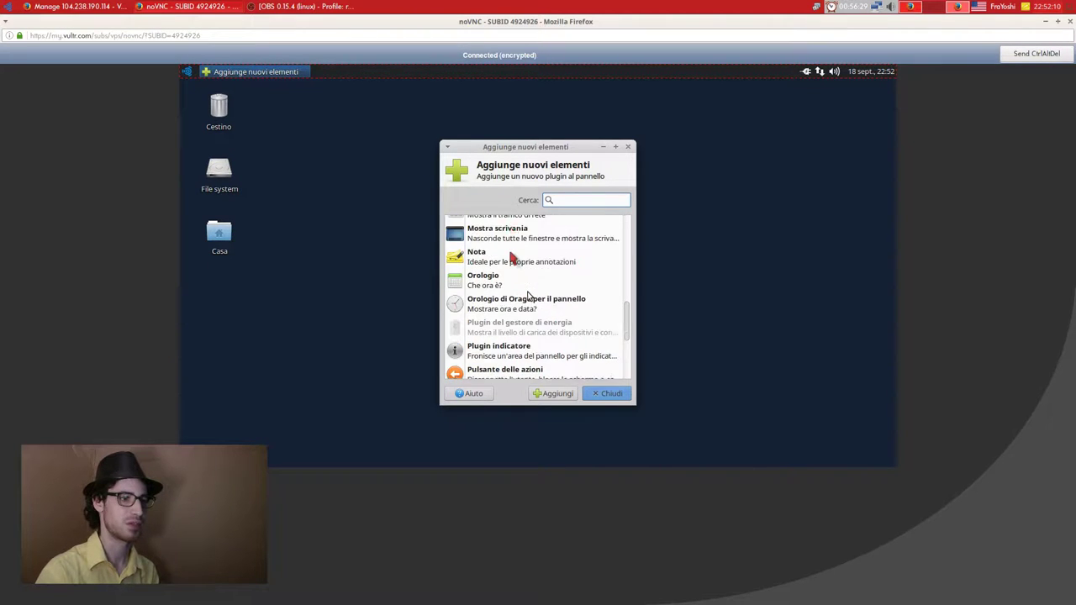
Add the Mostra scrivania plugin to the panel and close the dialog.
{"action": "left_click", "coordinate": [510, 256]}
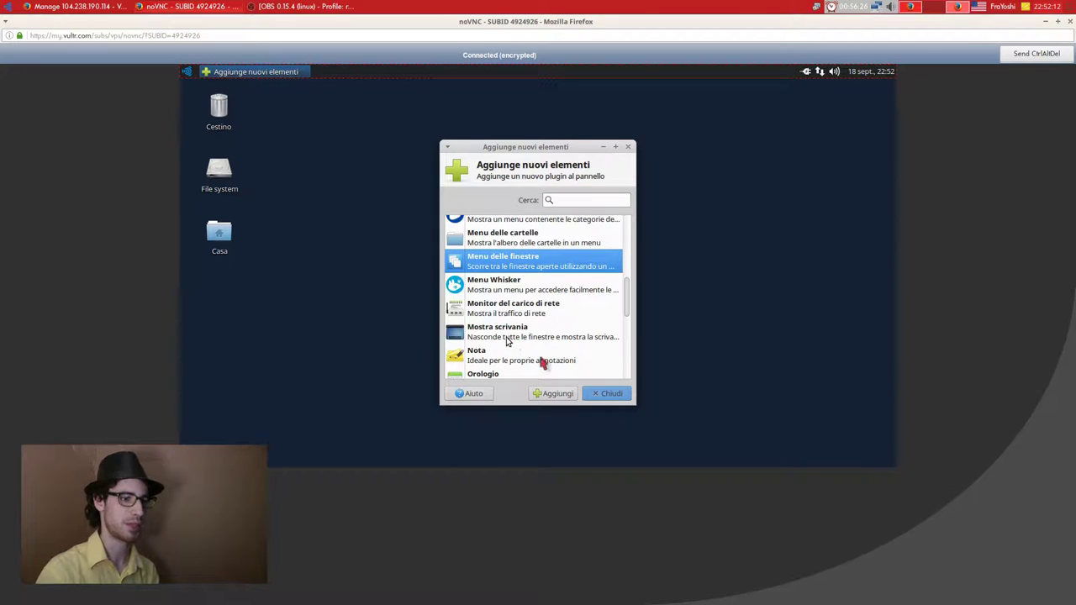
{"action": "left_click", "coordinate": [507, 334]}
{"action": "left_click", "coordinate": [552, 387]}
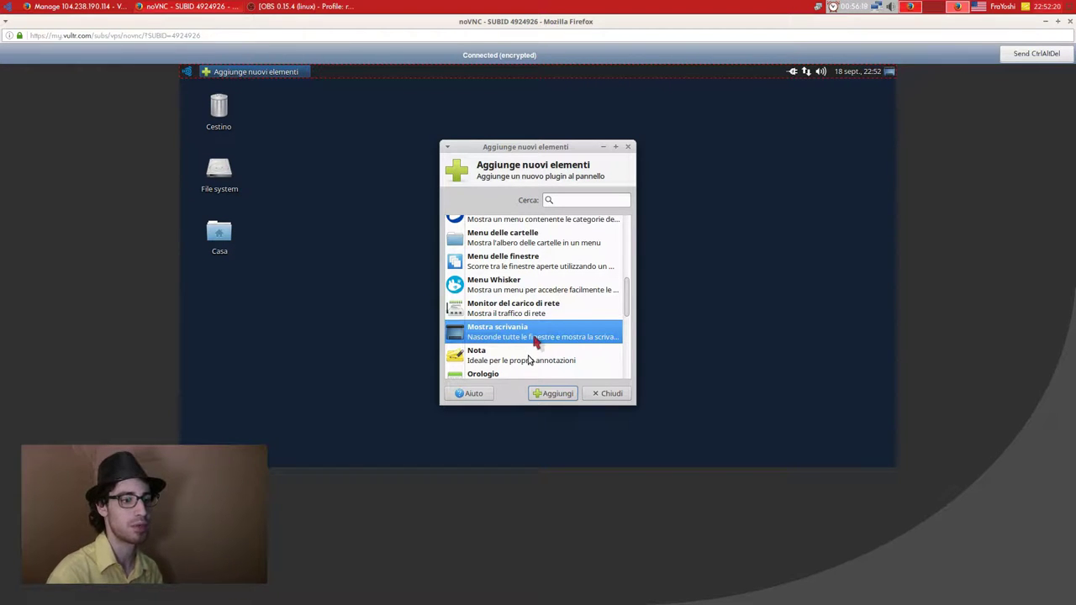
{"action": "scroll", "coordinate": [534, 340], "scroll_direction": "down", "scroll_amount": 1}
{"action": "left_click", "coordinate": [603, 394]}
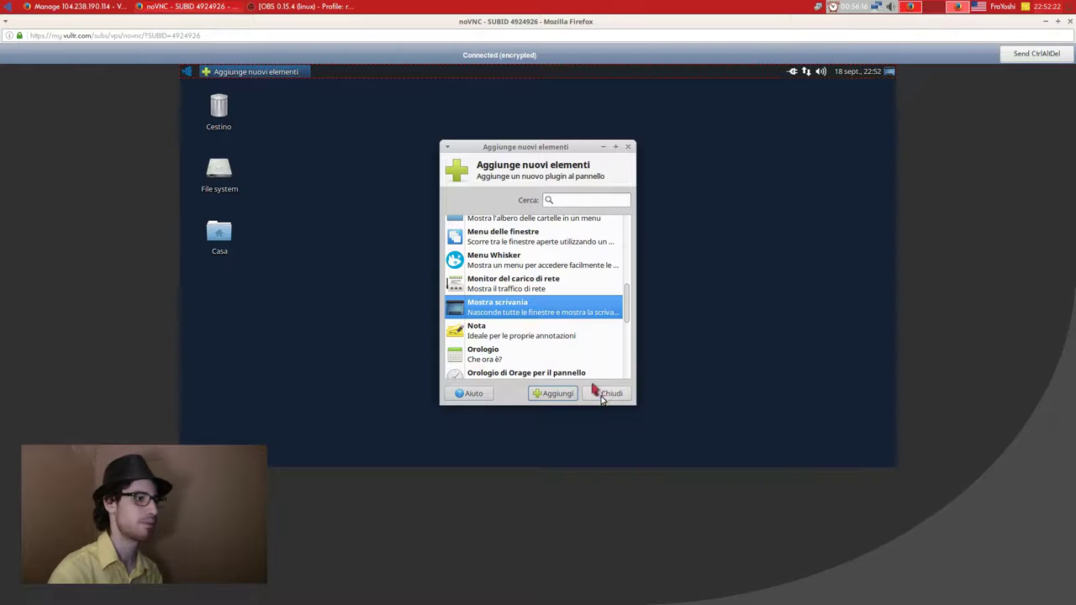
Drag a terminal launcher from the applications menu onto the panel.
{"action": "left_click", "coordinate": [187, 71]}
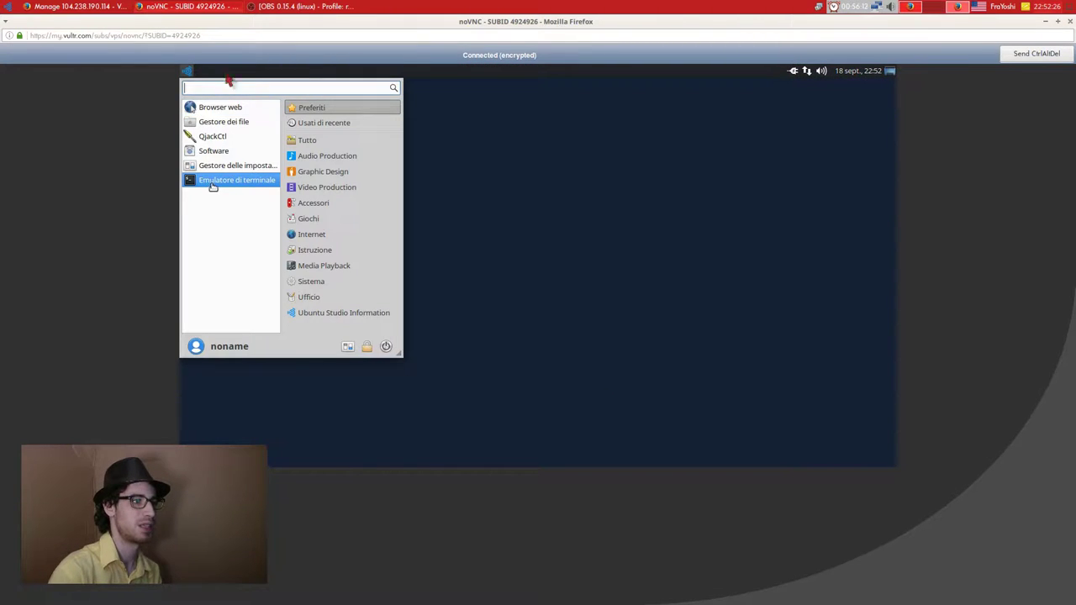
{"action": "left_click_drag", "start_coordinate": [210, 181], "coordinate": [202, 72]}
{"action": "left_click", "coordinate": [614, 309]}
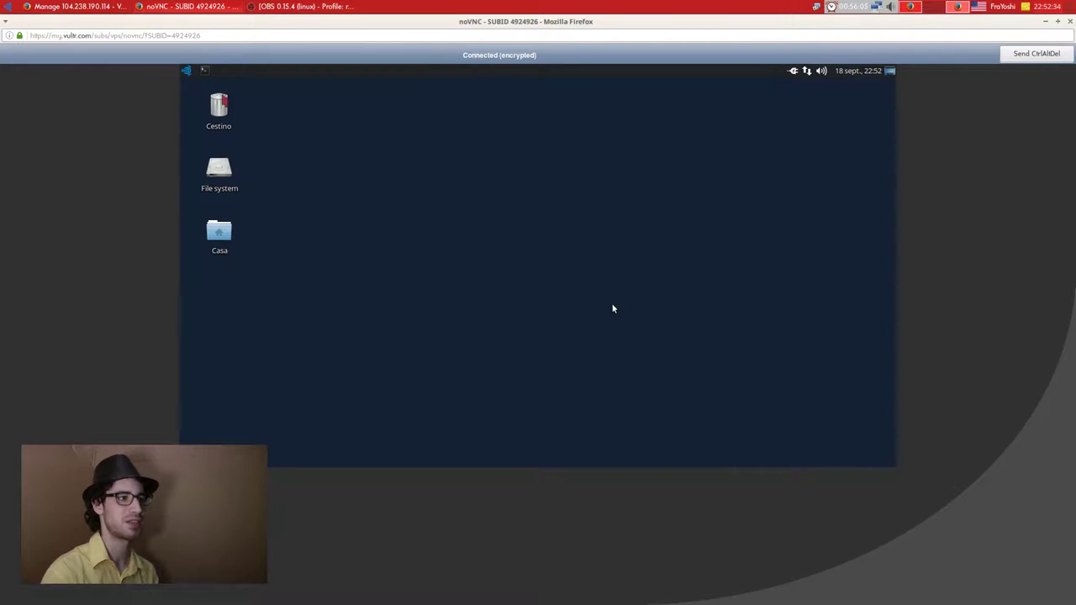
Start Synaptic without privileges from a new terminal ('sy'), then dismiss its dialogs and close it.
{"action": "left_click", "coordinate": [187, 70]}
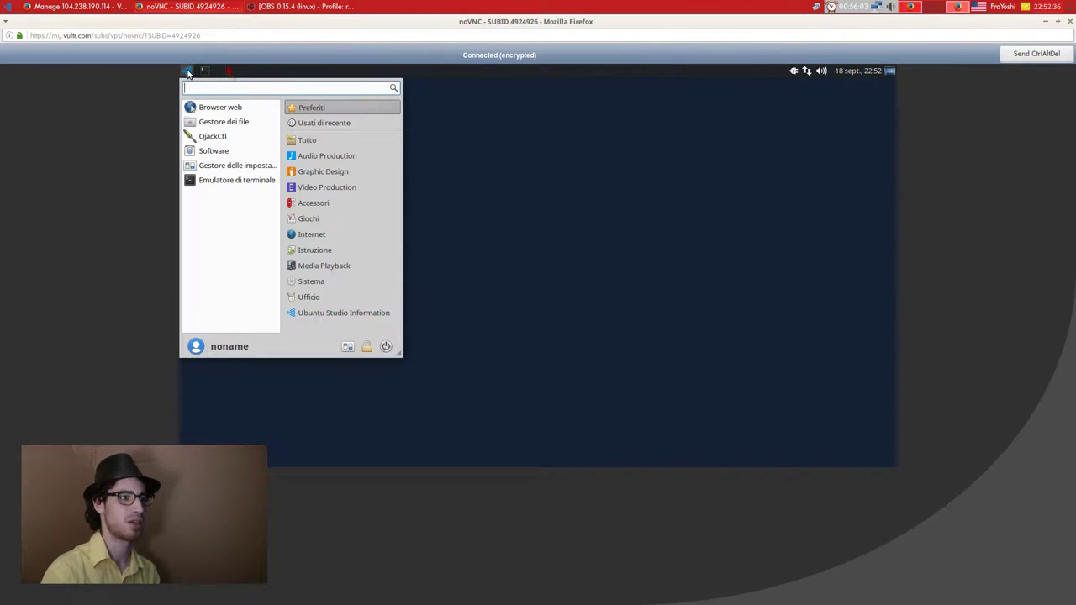
{"action": "left_click", "coordinate": [205, 70]}
{"action": "left_click", "coordinate": [204, 71]}
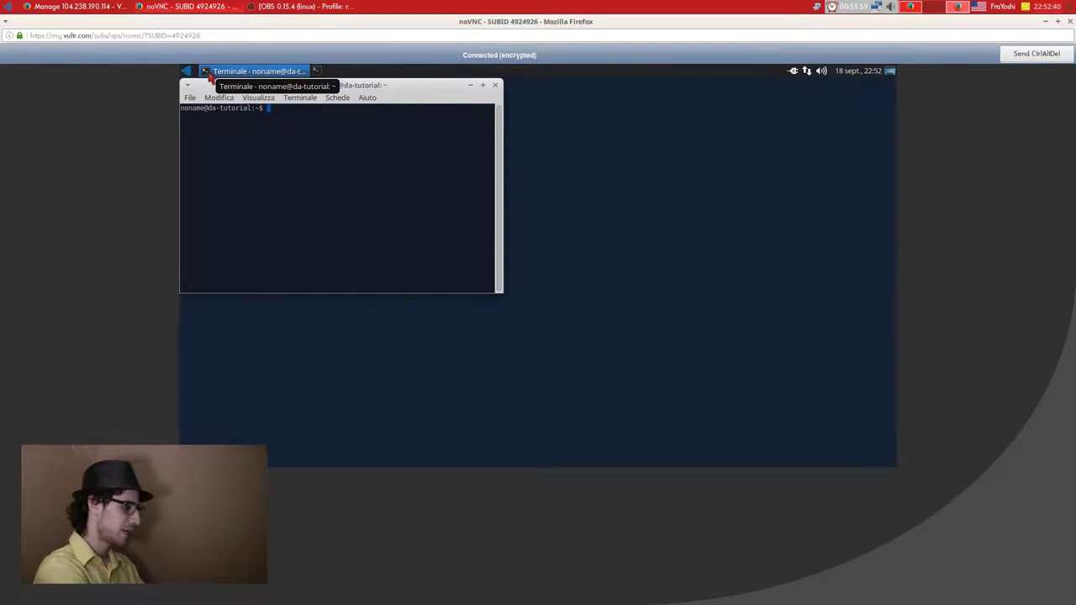
{"action": "type", "text": "synaptic"}
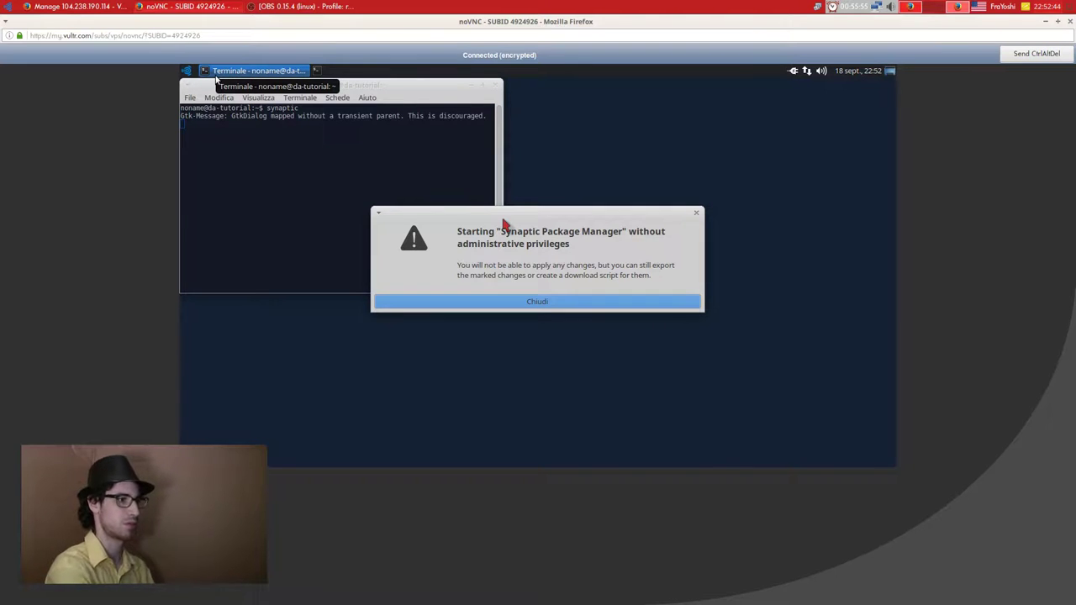
{"action": "key", "text": "Return"}
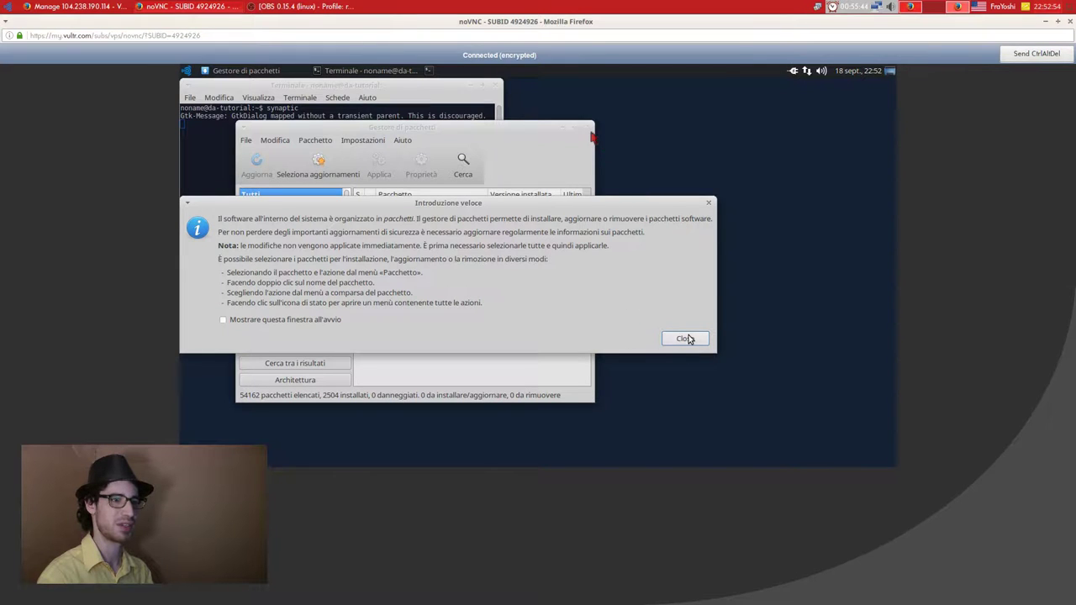
{"action": "left_click", "coordinate": [688, 339]}
{"action": "left_click", "coordinate": [591, 130]}
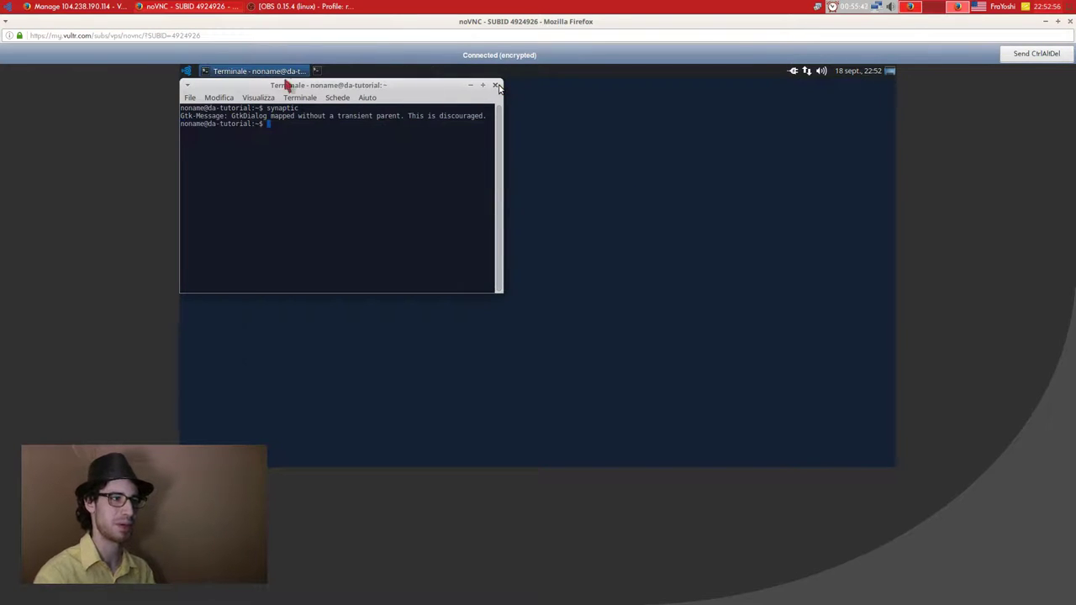
Launch Gestore pacchetti with the administrator password and maximize its window.
{"action": "left_click", "coordinate": [497, 86]}
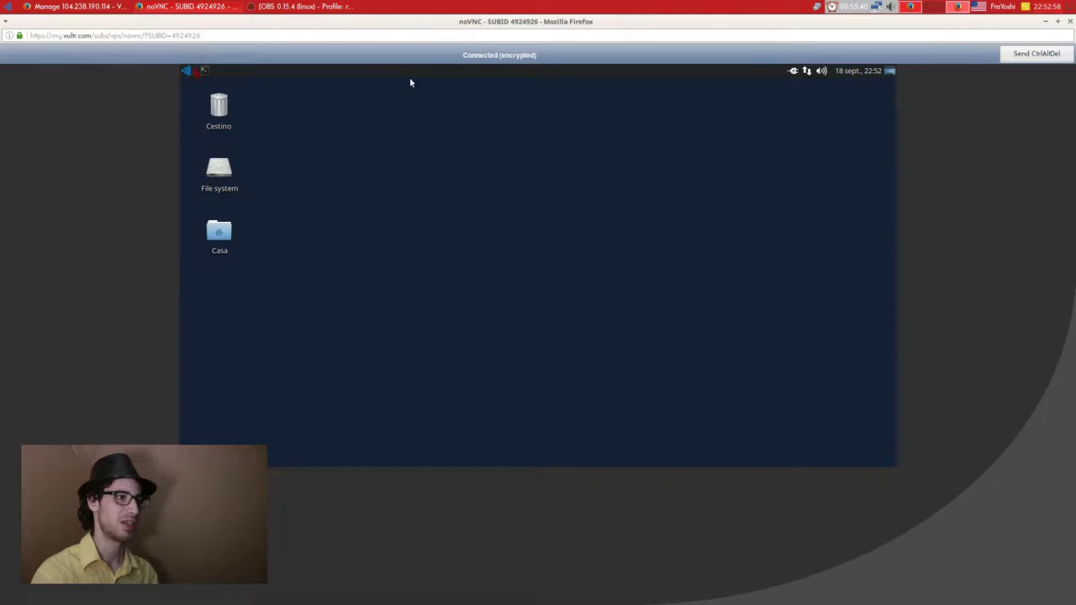
{"action": "left_click", "coordinate": [186, 71]}
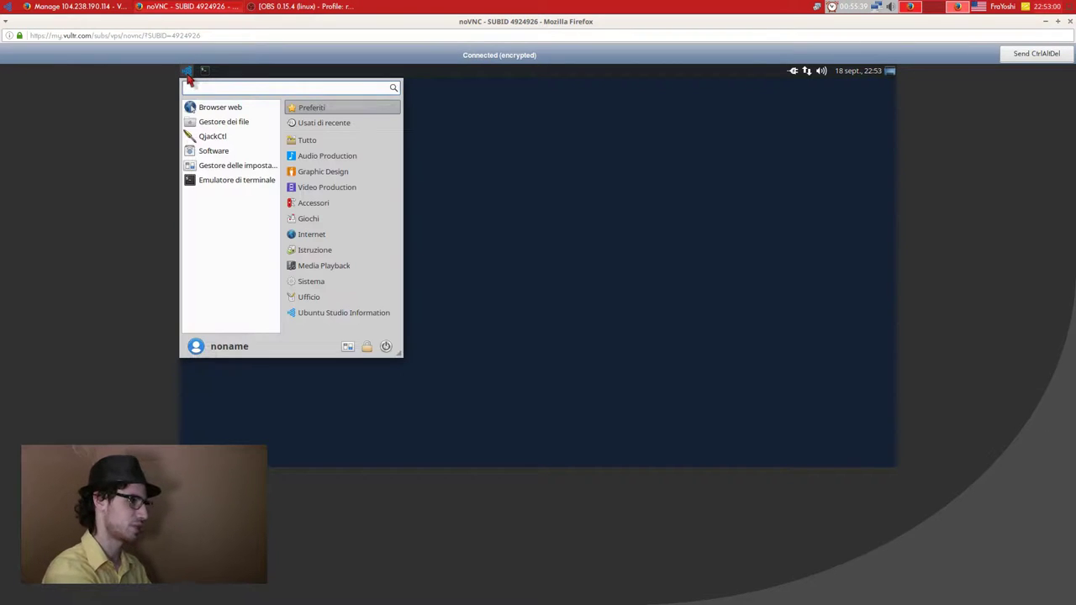
{"action": "type", "text": "gestore"}
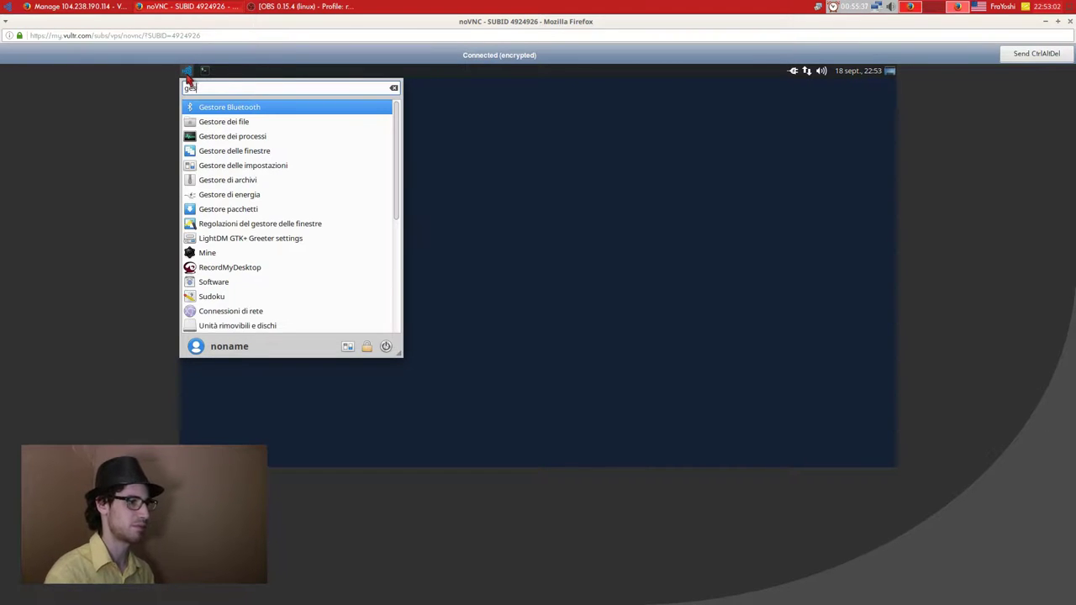
{"action": "left_click", "coordinate": [250, 210]}
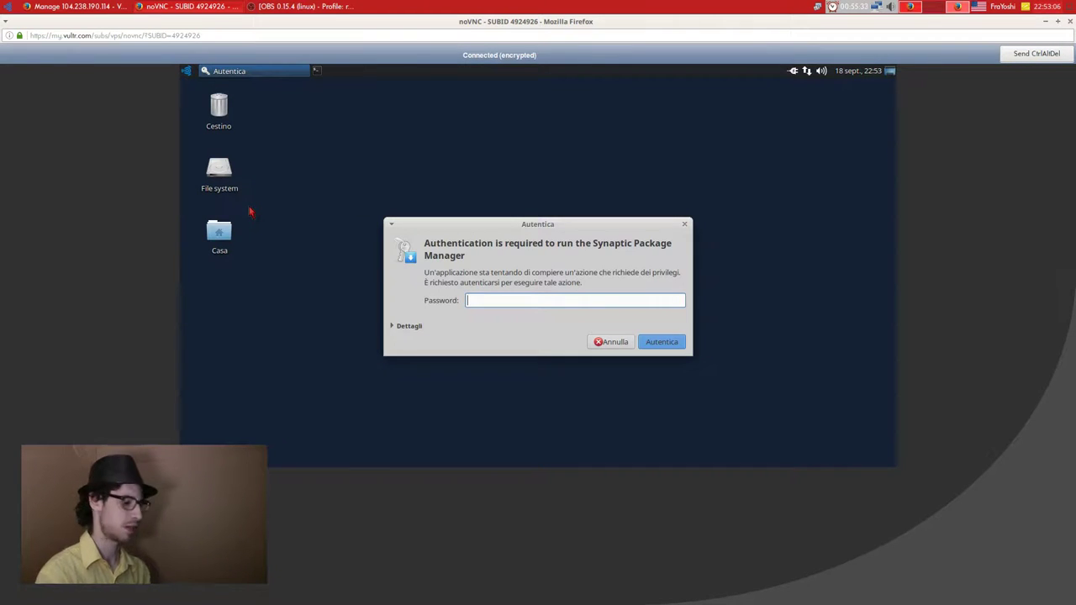
{"action": "type", "text": "****"}
{"action": "key", "text": "Return"}
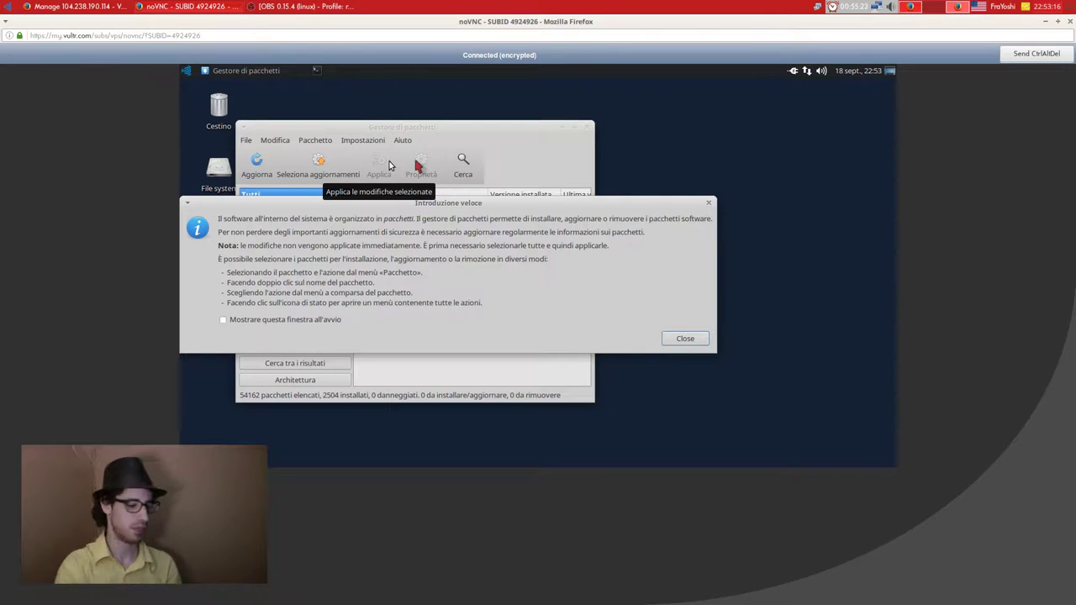
{"action": "key", "text": "Return"}
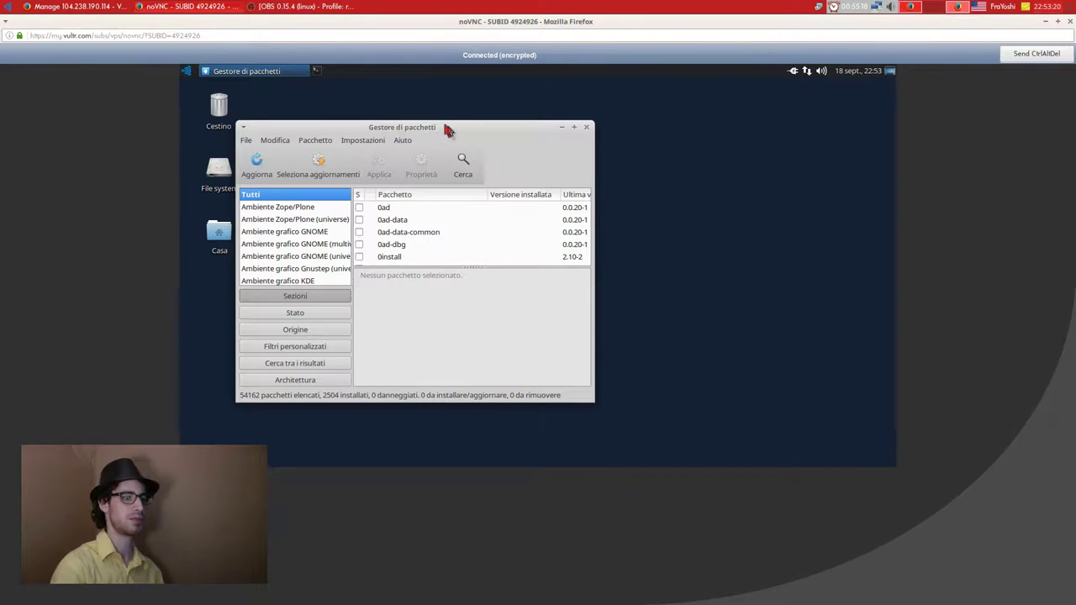
{"action": "double_click", "coordinate": [446, 128]}
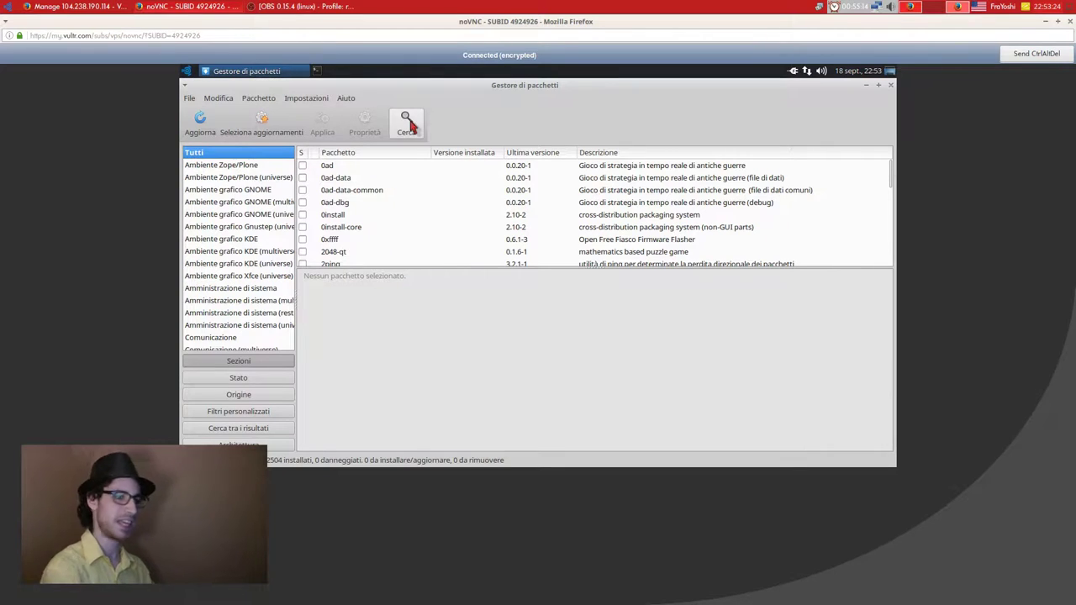
Search for 'java' packages, restricting the search to package names.
{"action": "left_click", "coordinate": [408, 124]}
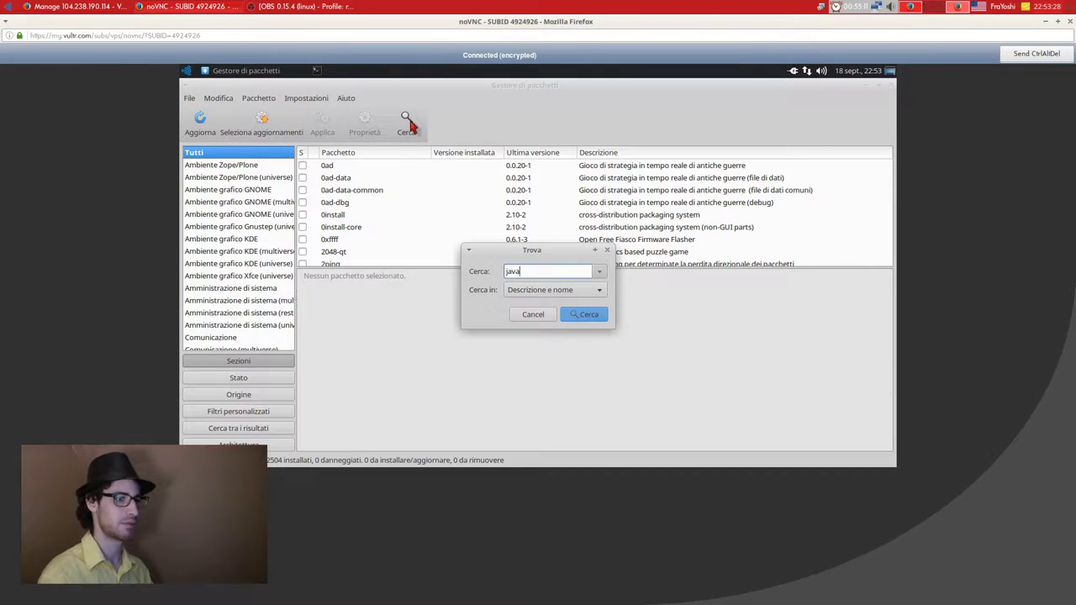
{"action": "key", "text": "Return"}
{"action": "left_click", "coordinate": [420, 124]}
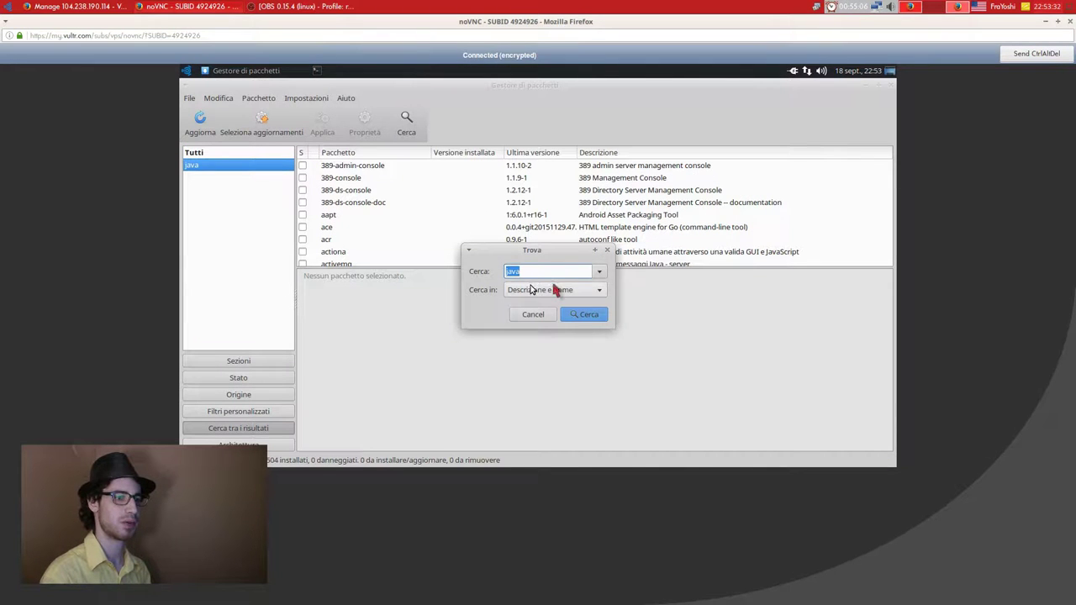
{"action": "left_click", "coordinate": [555, 290]}
{"action": "key", "text": "Up"}
{"action": "key", "text": "Return"}
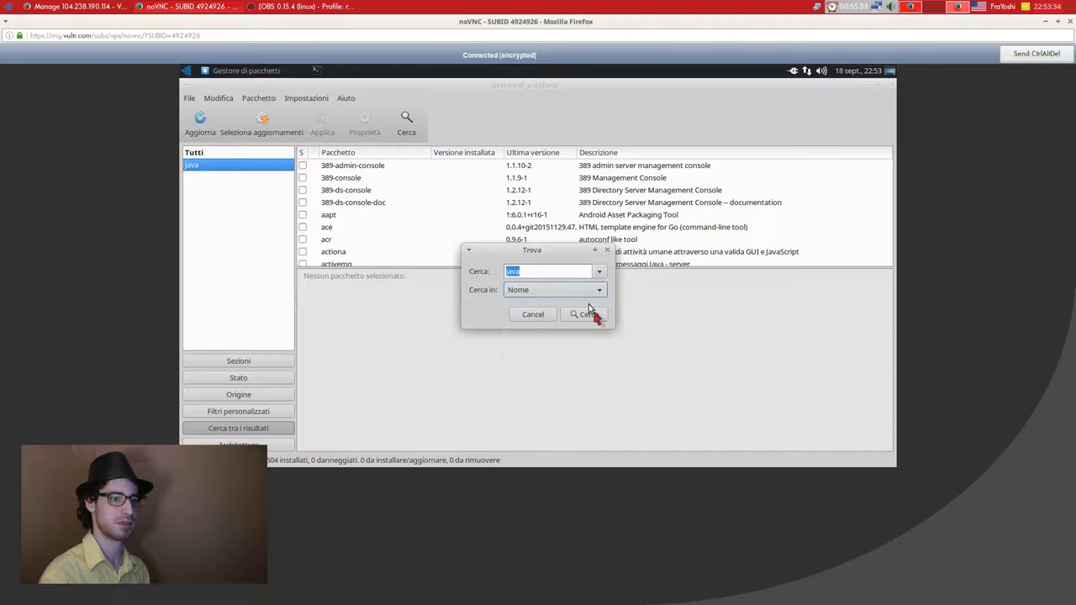
{"action": "left_click", "coordinate": [588, 314]}
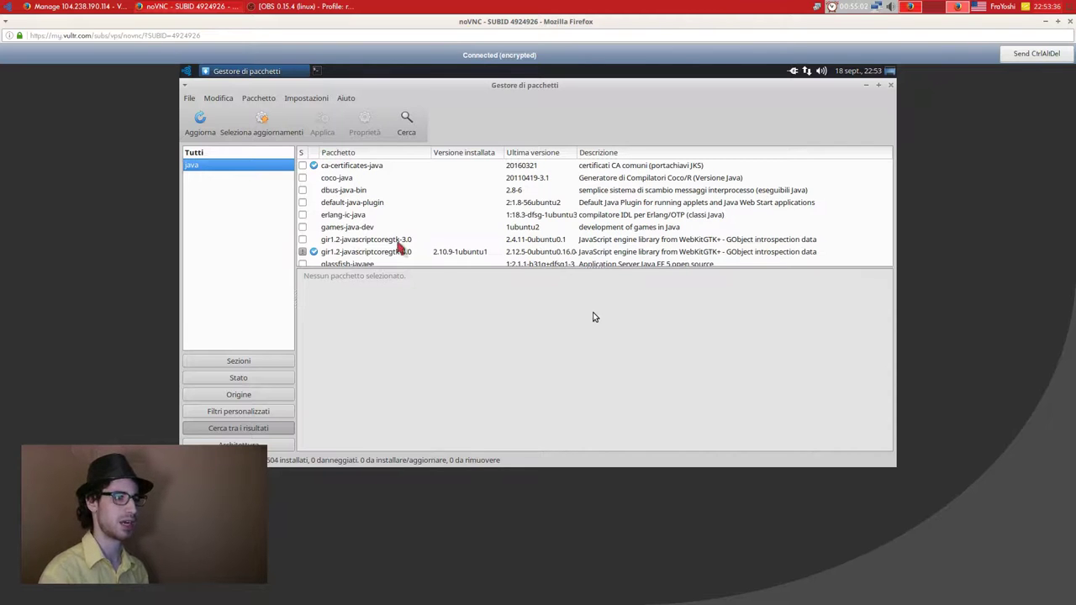
Mark default-java-plugin and its required packages for installation, then search 'coffeescr'.
{"action": "left_click", "coordinate": [314, 203]}
{"action": "left_click", "coordinate": [306, 208]}
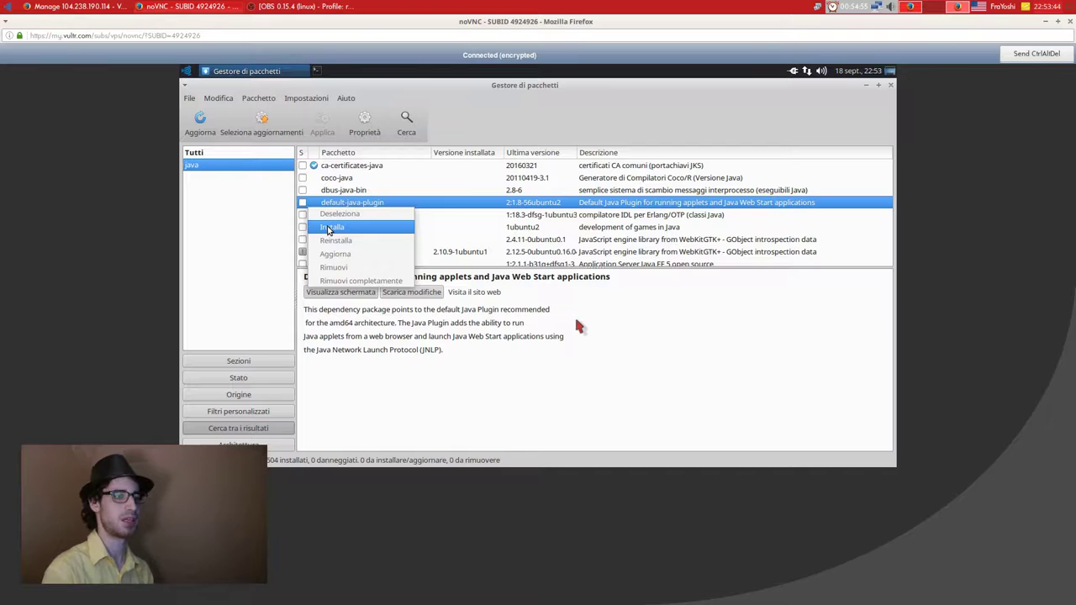
{"action": "left_click", "coordinate": [331, 227]}
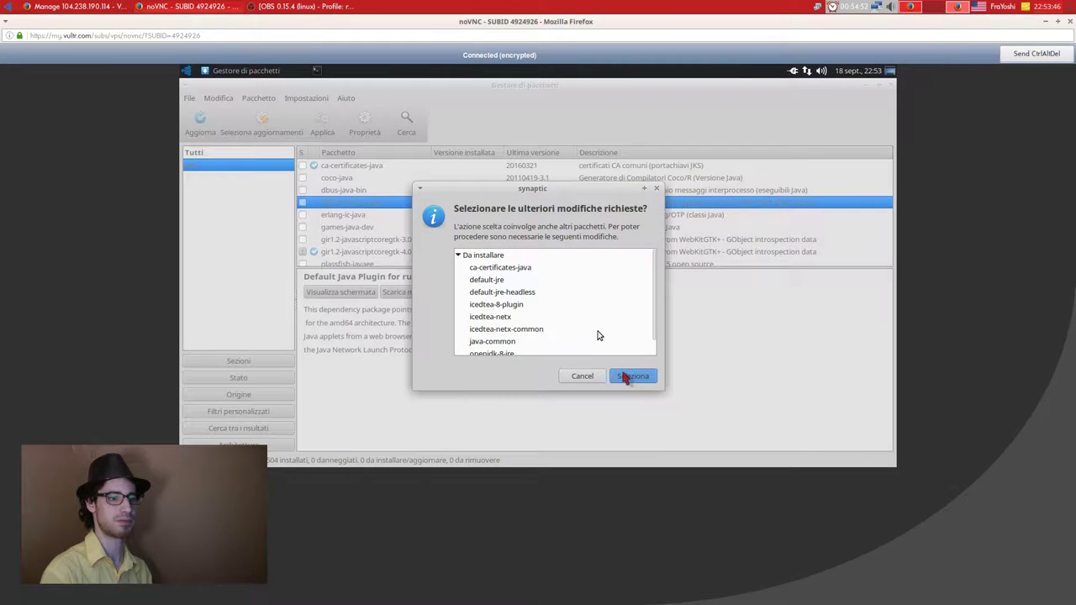
{"action": "left_click", "coordinate": [628, 375]}
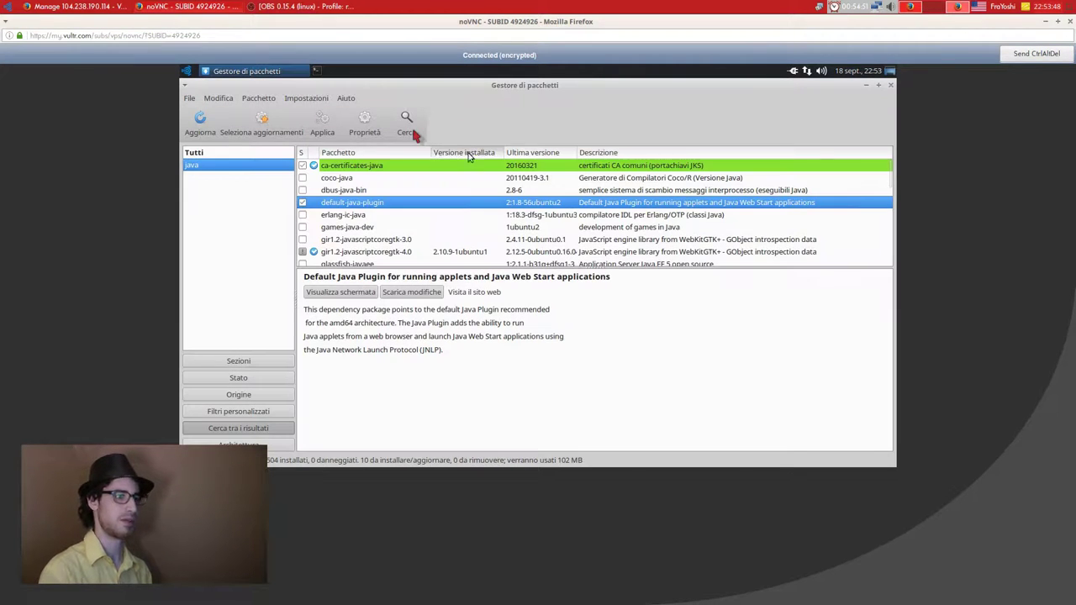
{"action": "left_click", "coordinate": [408, 124]}
{"action": "type", "text": "coffeescript"}
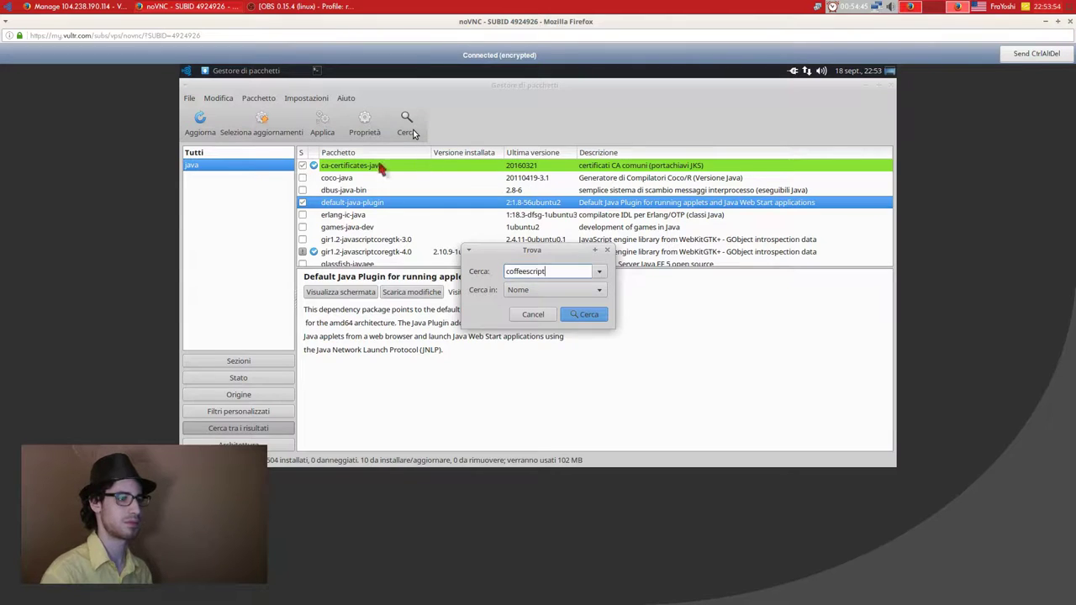
Mark coffeescript with its dependencies and libjs-coffeescript for installation.
{"action": "key", "text": "Return"}
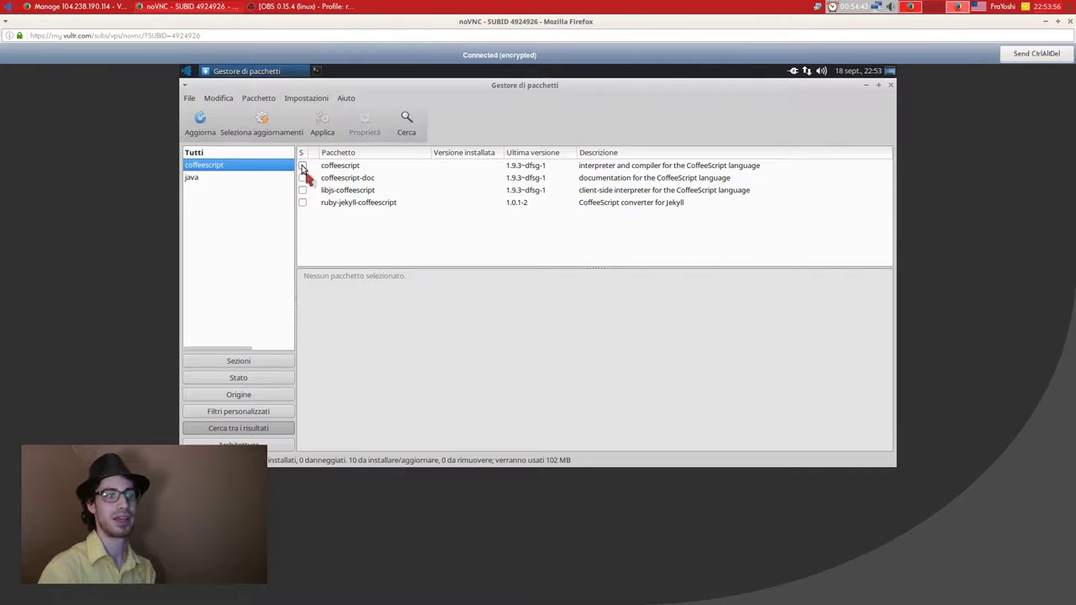
{"action": "left_click", "coordinate": [303, 166]}
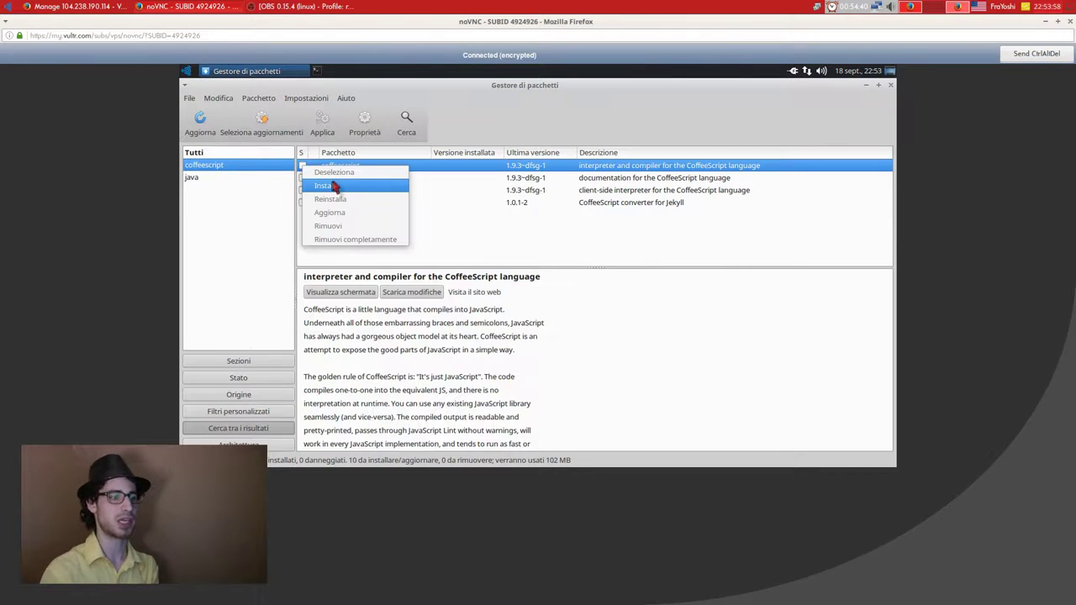
{"action": "left_click", "coordinate": [438, 229]}
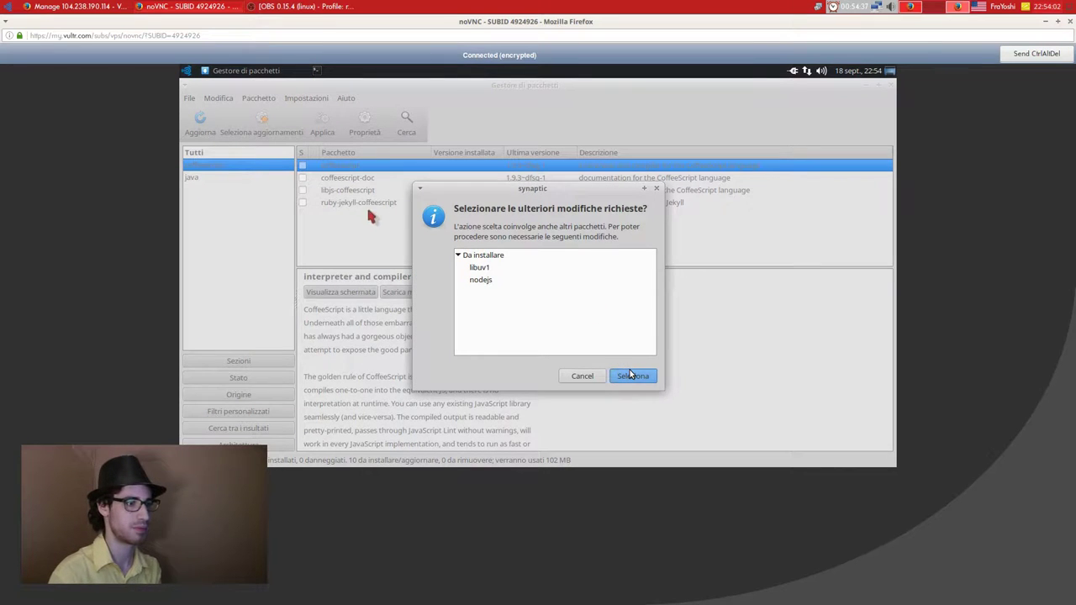
{"action": "left_click", "coordinate": [632, 375]}
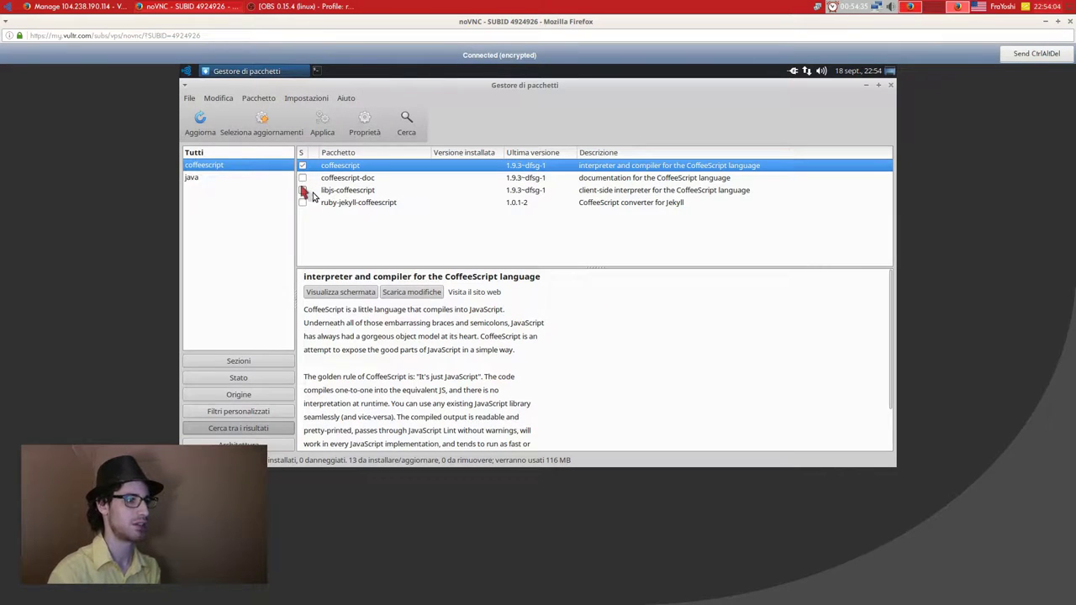
{"action": "left_click", "coordinate": [303, 190]}
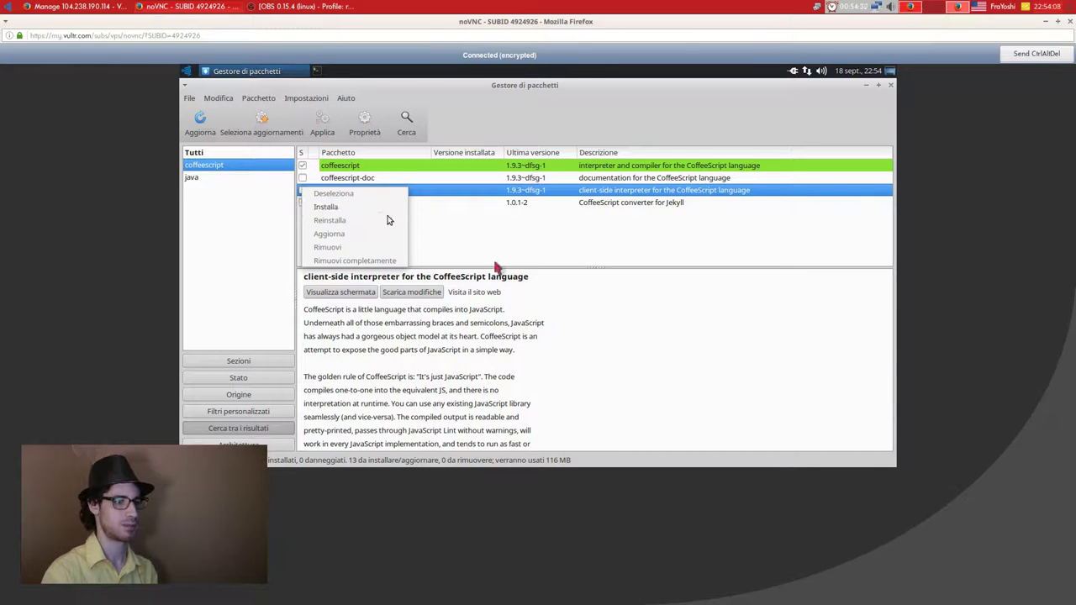
{"action": "left_click", "coordinate": [342, 210]}
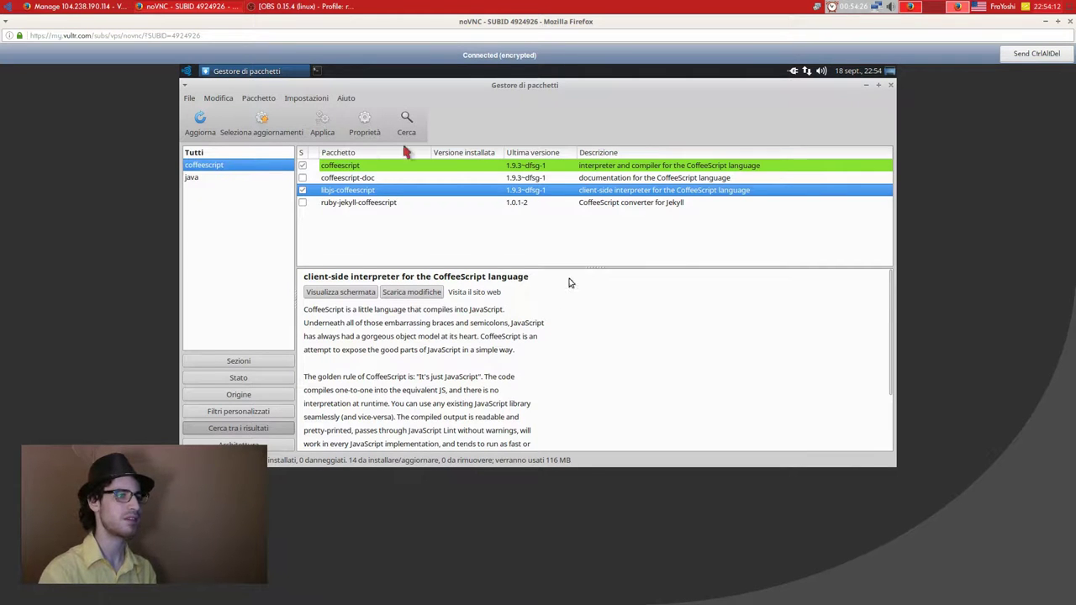
Search 'openiced' and mark icedtea-plugin for installation.
{"action": "left_click", "coordinate": [408, 122]}
{"action": "type", "text": "open"}
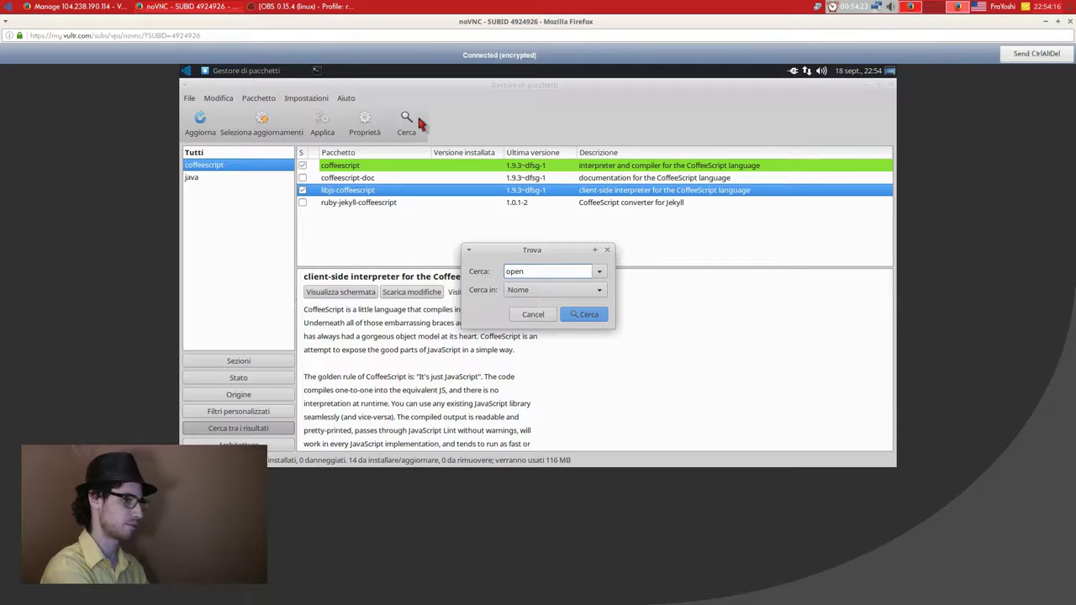
{"action": "type", "text": "ice"}
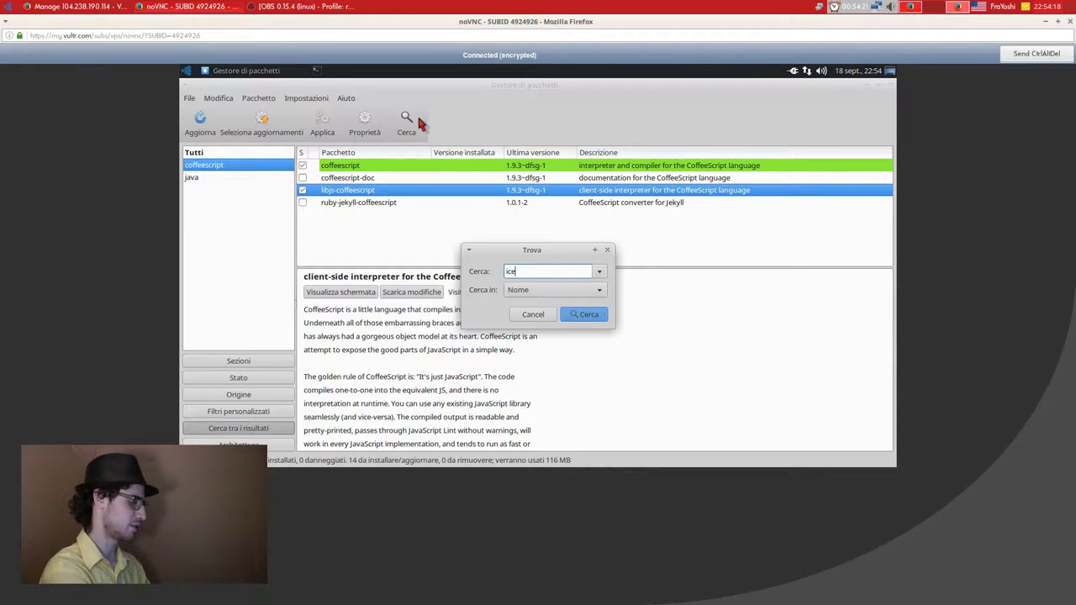
{"action": "type", "text": "d"}
{"action": "key", "text": "Return"}
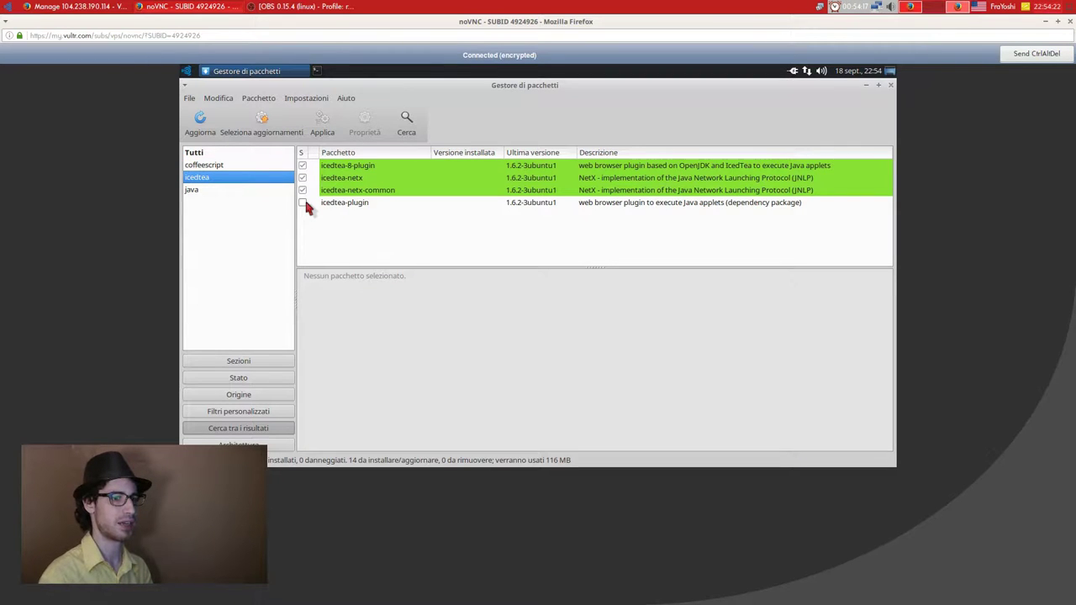
{"action": "left_click", "coordinate": [304, 204]}
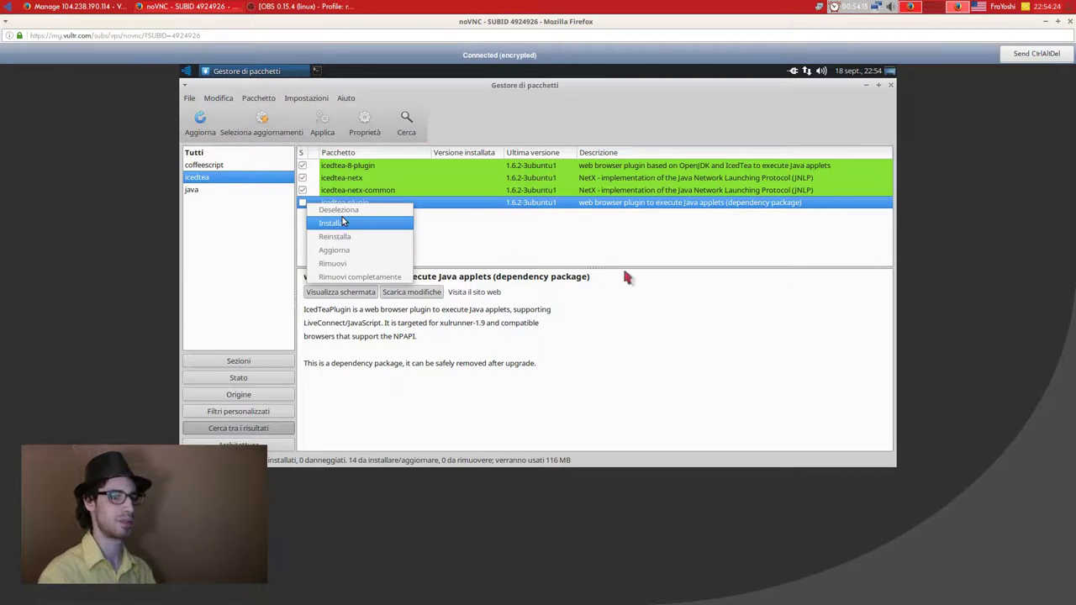
{"action": "left_click", "coordinate": [342, 222]}
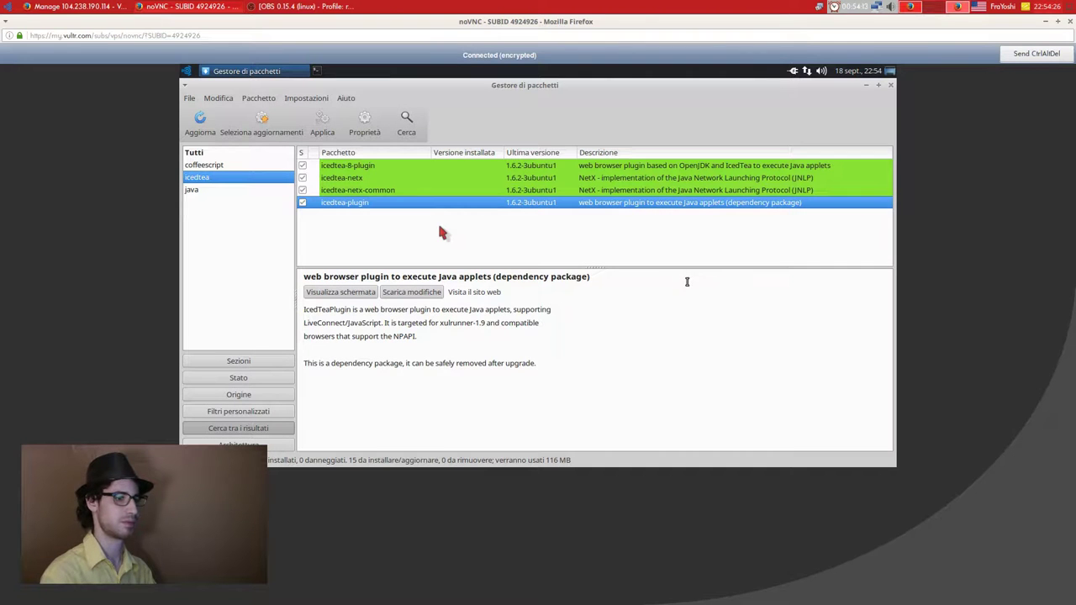
{"action": "left_click", "coordinate": [409, 123]}
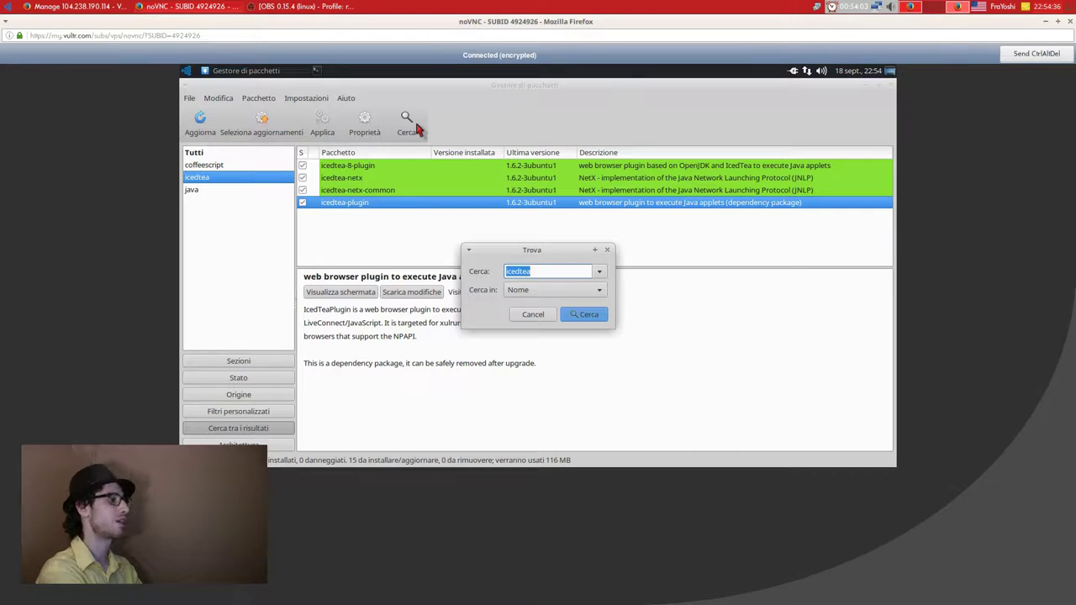
Search 'openjdk', mark all available upgrades, and open the apply summary (19 new, 125 upgrades).
{"action": "type", "text": "openj"}
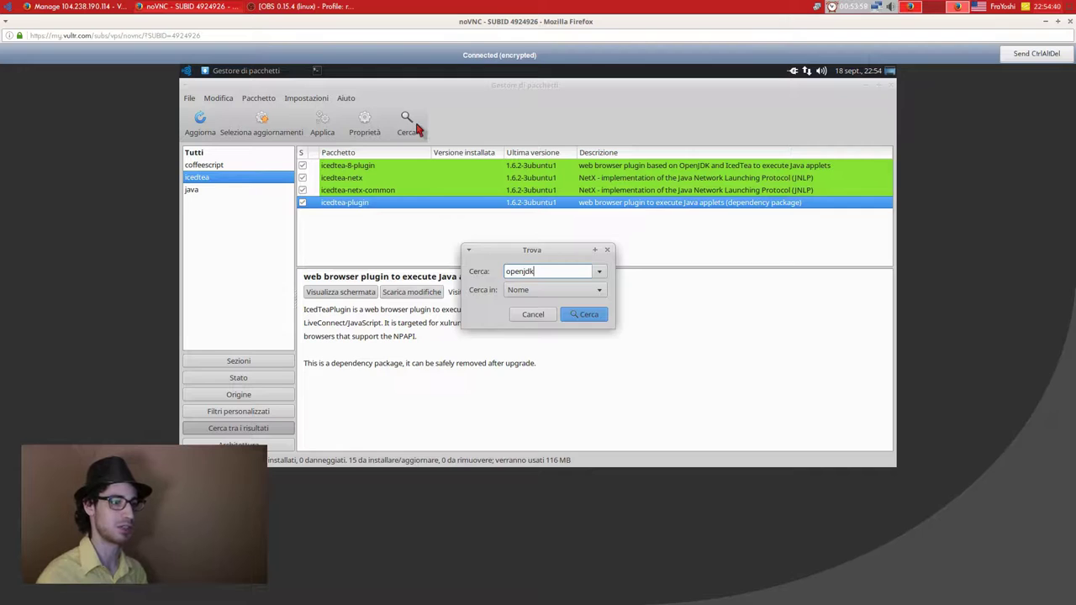
{"action": "type", "text": "dk"}
{"action": "key", "text": "Return"}
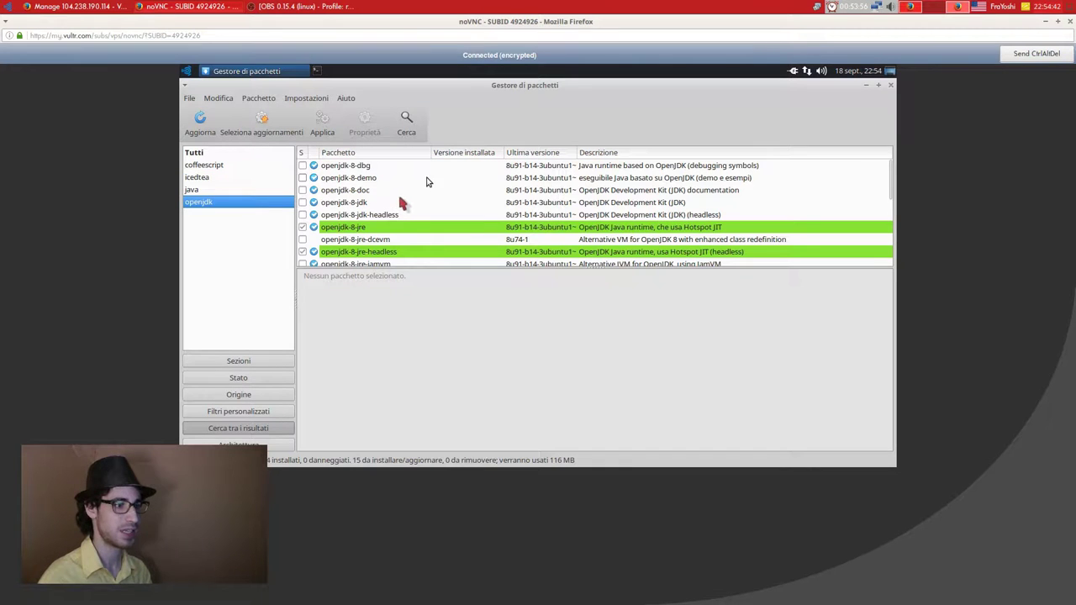
{"action": "scroll", "coordinate": [399, 214], "scroll_direction": "down", "scroll_amount": 1}
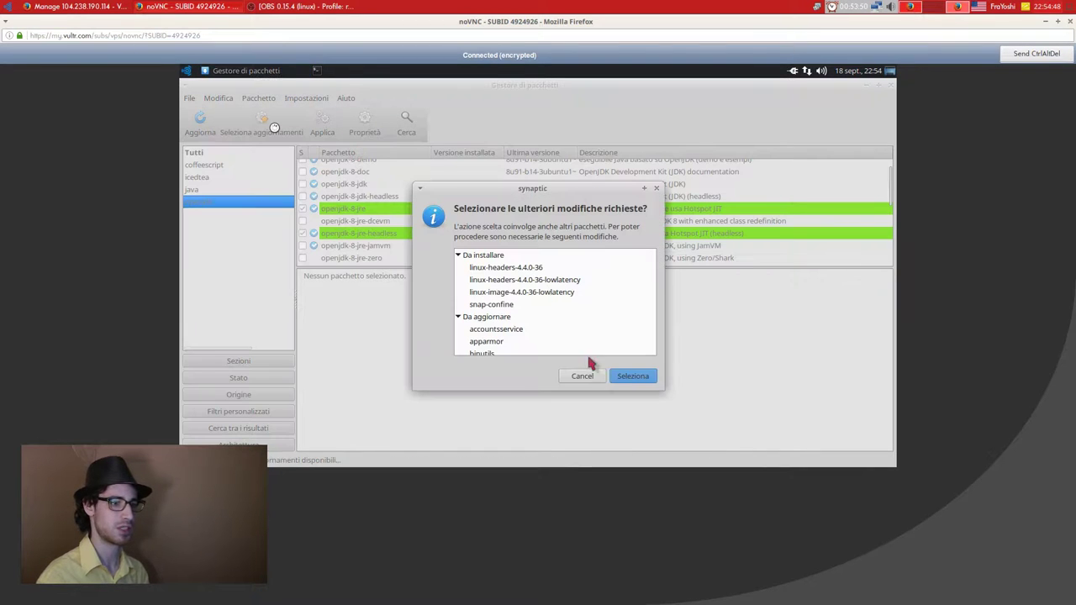
{"action": "left_click", "coordinate": [633, 378]}
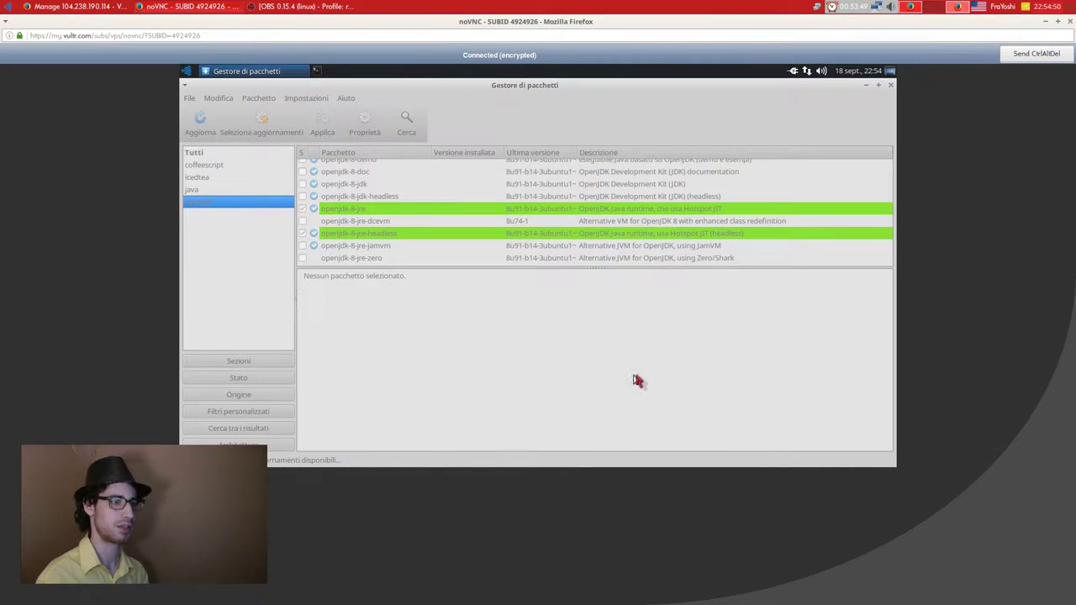
{"action": "left_click", "coordinate": [323, 126]}
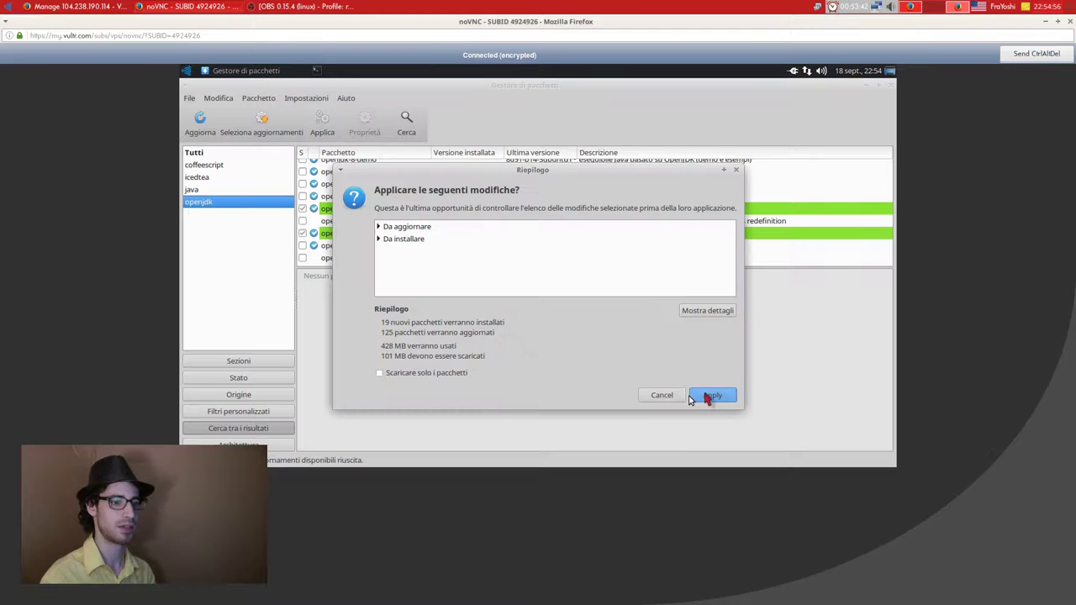
Apply the changes with the detailed installation log shown, then switch to the Vultr server page.
{"action": "left_click", "coordinate": [712, 395]}
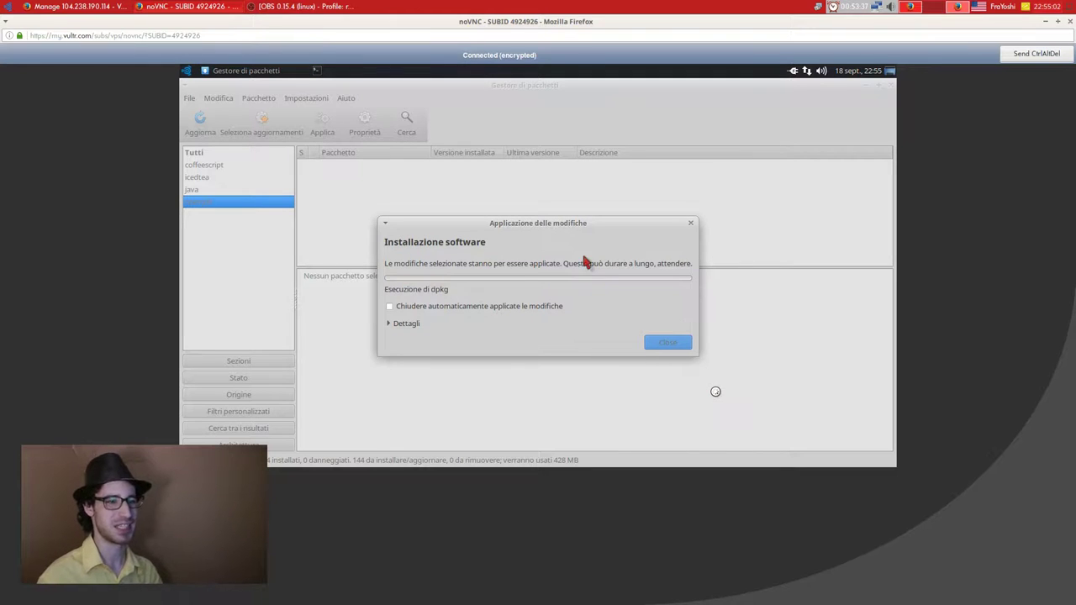
{"action": "left_click_drag", "start_coordinate": [590, 225], "coordinate": [578, 171]}
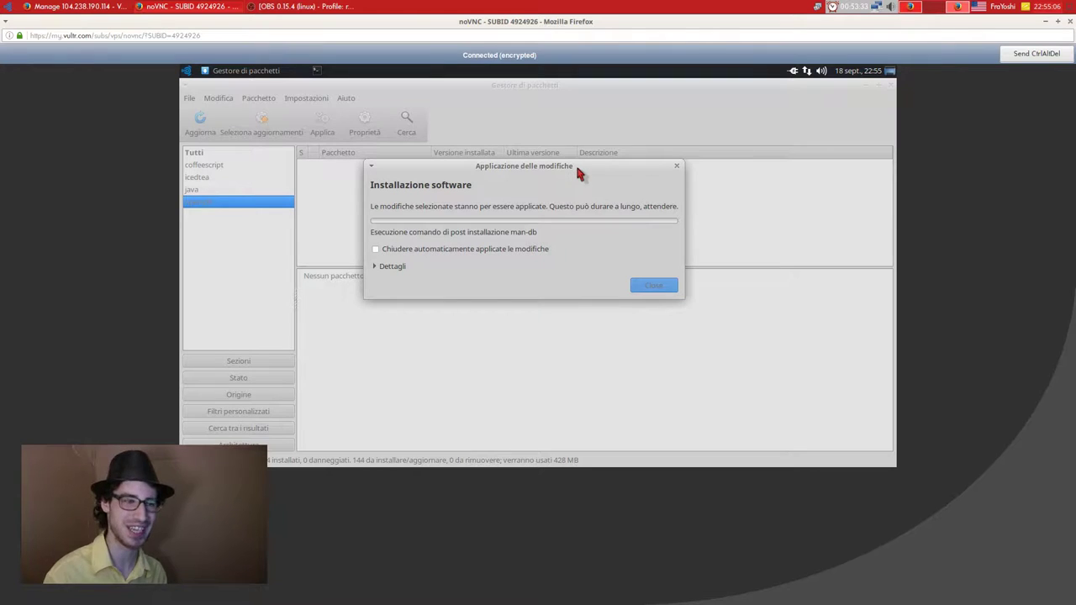
{"action": "left_click", "coordinate": [393, 268]}
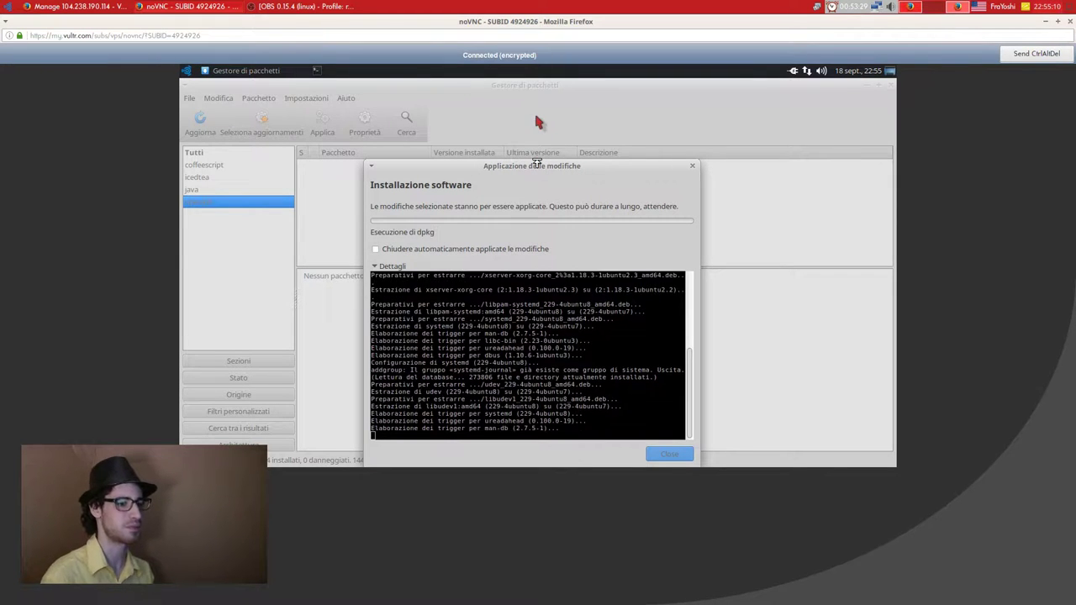
{"action": "left_click_drag", "start_coordinate": [534, 161], "coordinate": [533, 134]}
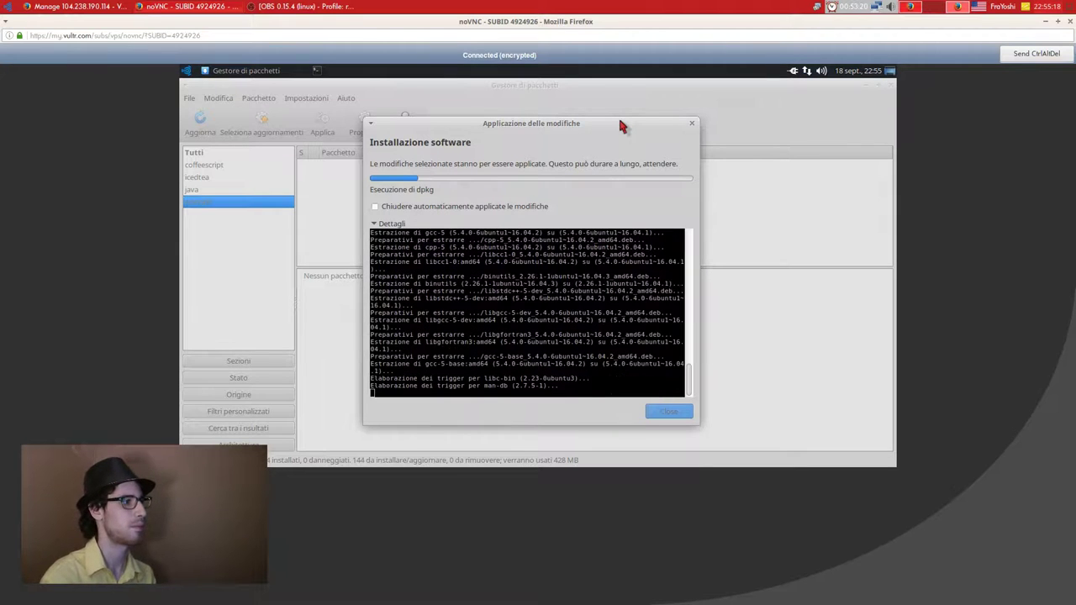
{"action": "key", "text": "alt+Tab"}
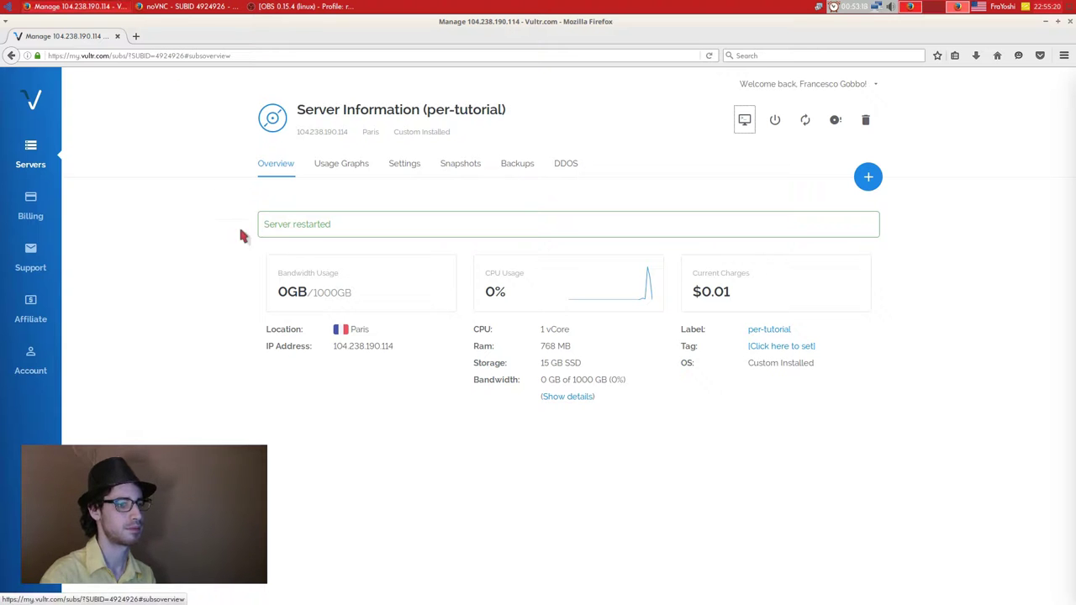
Open the server's Usage Graphs and scroll through the charts.
{"action": "left_click", "coordinate": [571, 396]}
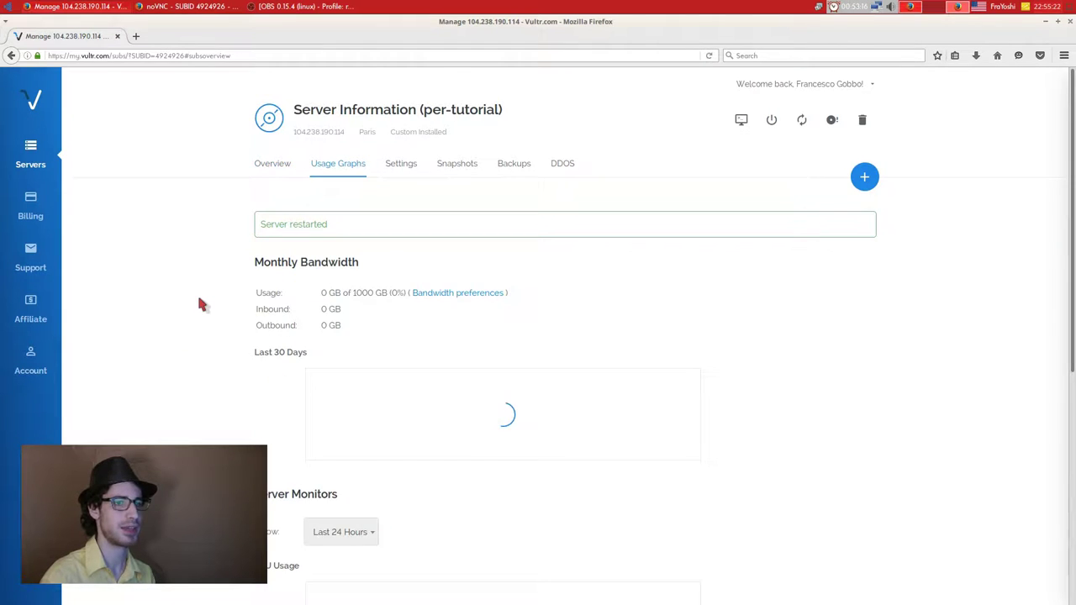
{"action": "scroll", "coordinate": [199, 304], "scroll_direction": "down", "scroll_amount": 2}
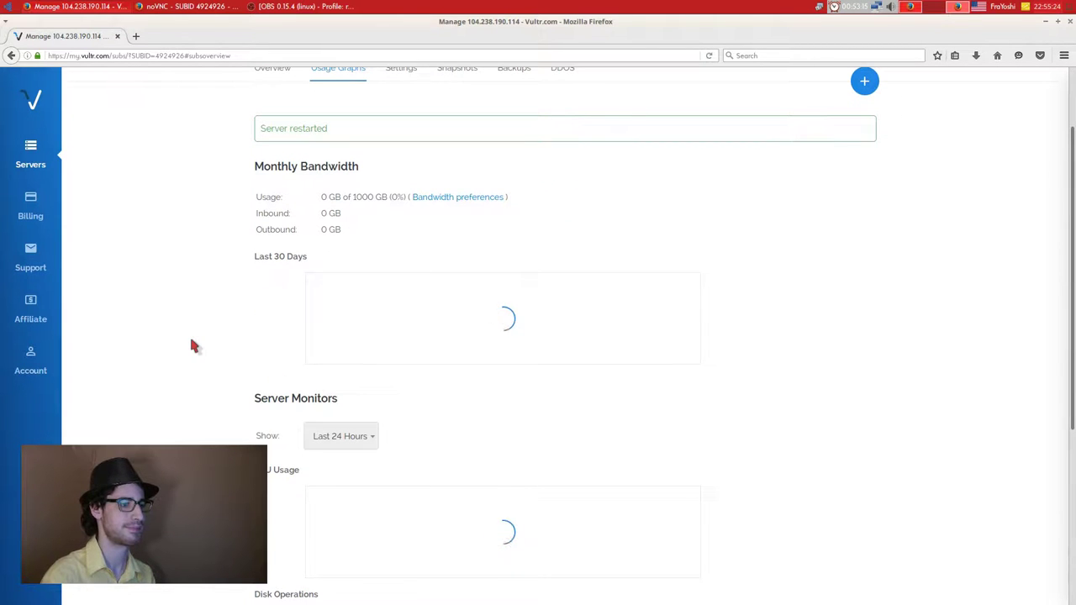
{"action": "scroll", "coordinate": [192, 345], "scroll_direction": "down", "scroll_amount": 2}
{"action": "scroll", "coordinate": [192, 344], "scroll_direction": "up", "scroll_amount": 4}
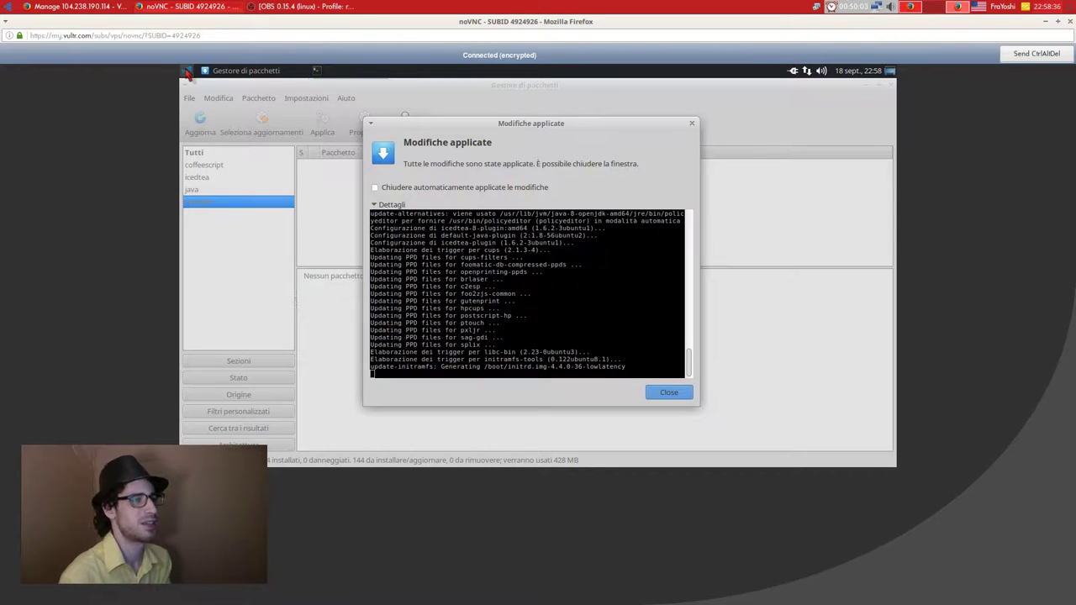
Open the home folder in the file manager from the applications menu.
{"action": "left_click", "coordinate": [187, 72]}
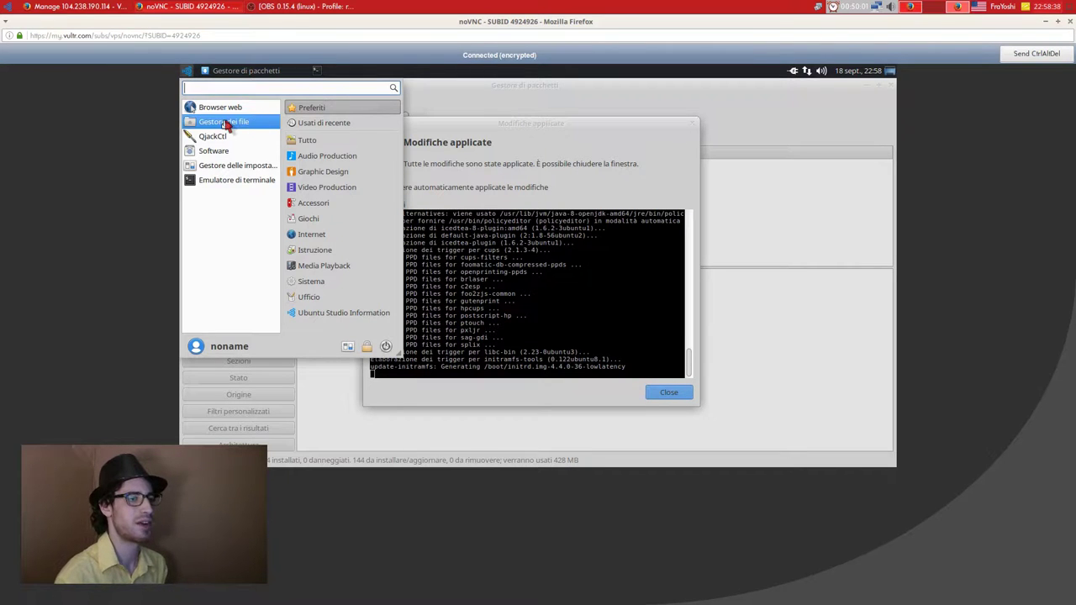
{"action": "left_click", "coordinate": [224, 125]}
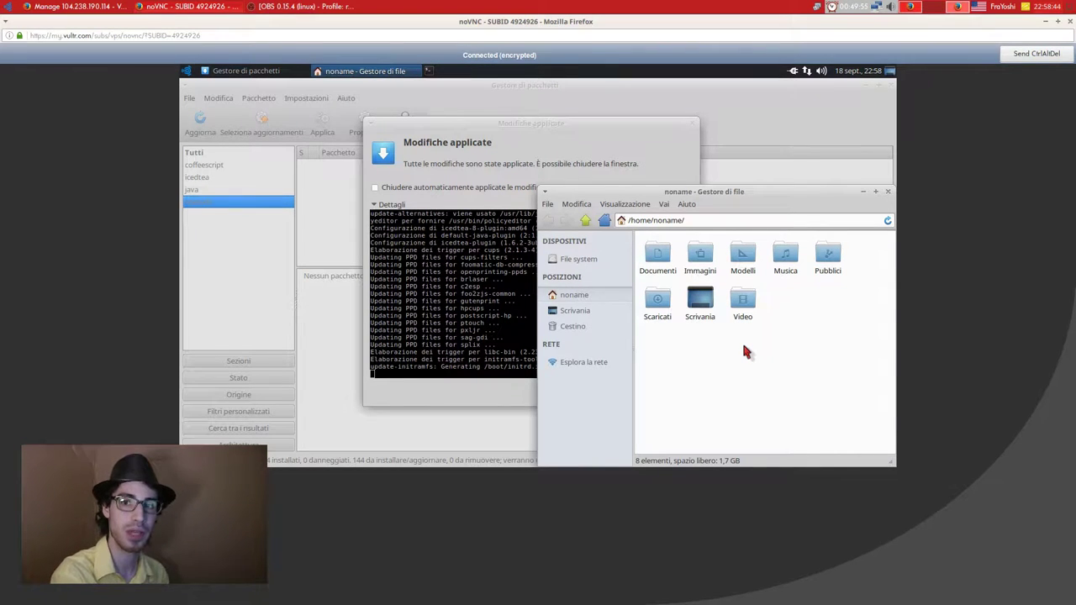
{"action": "key", "text": "Right"}
{"action": "key", "text": "Right"}
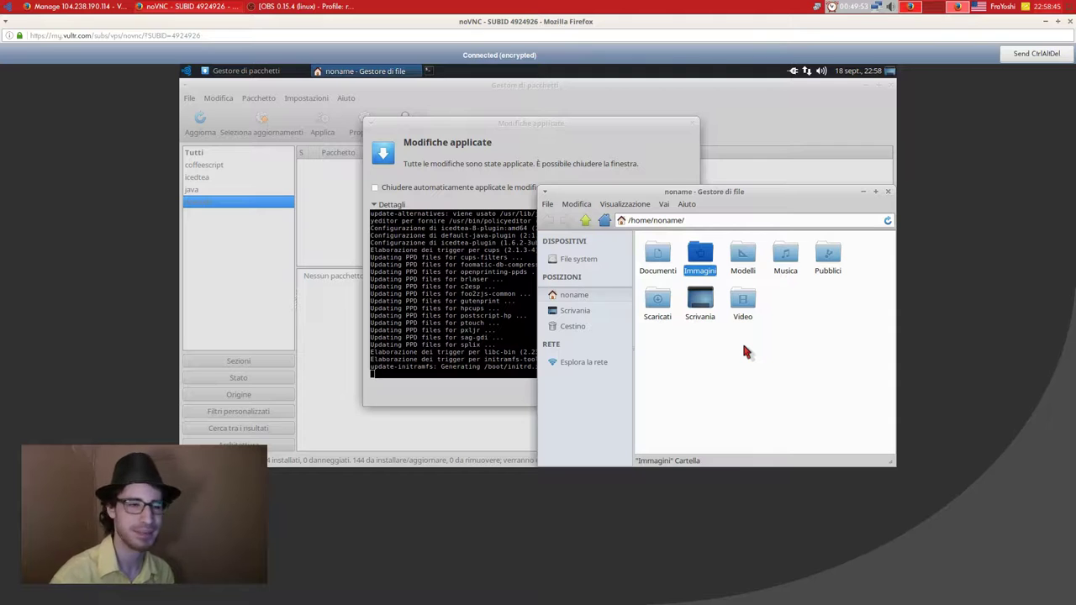
{"action": "left_click", "coordinate": [743, 344]}
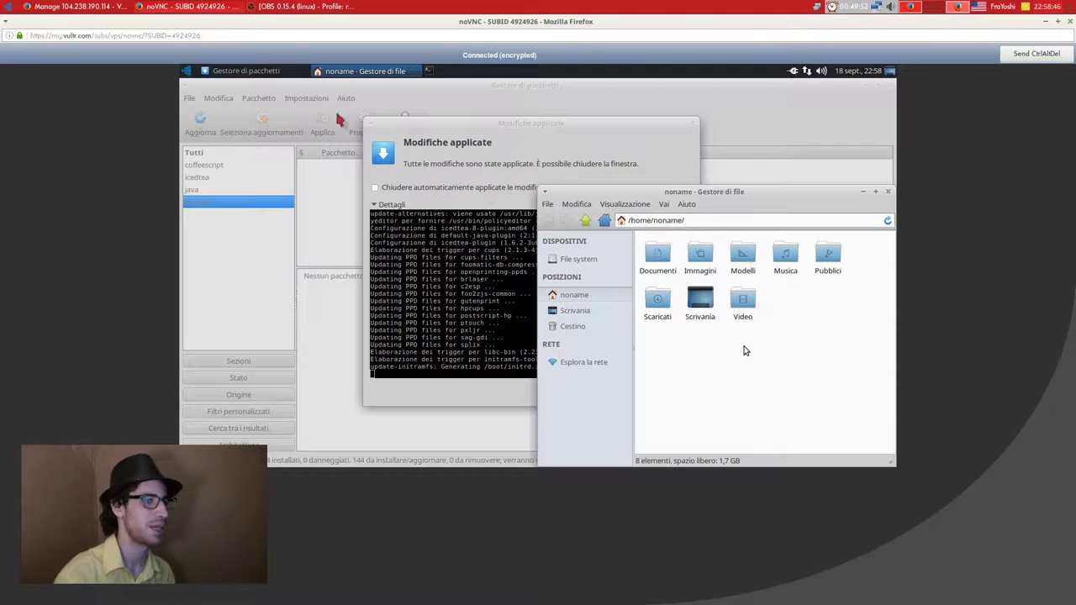
Launch Firefox, close its welcome tab, and focus the address bar.
{"action": "left_click", "coordinate": [188, 73]}
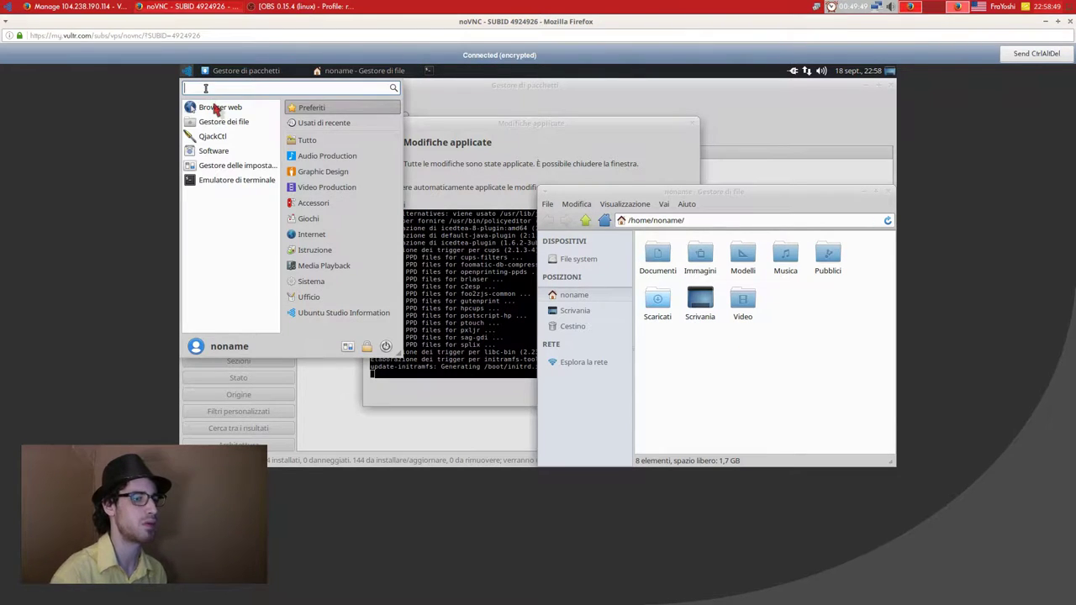
{"action": "left_click", "coordinate": [214, 107]}
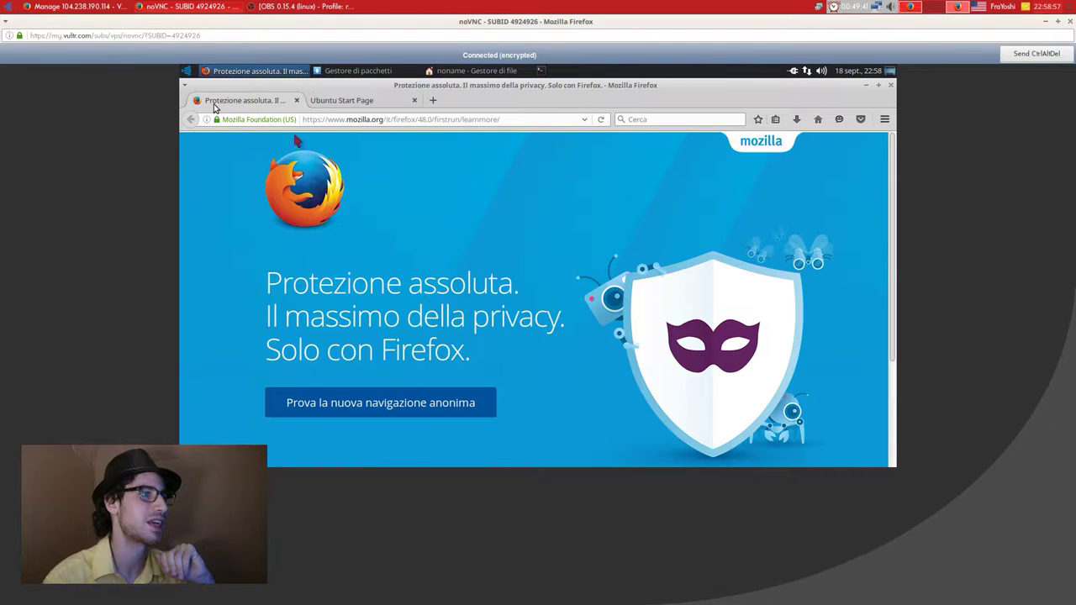
{"action": "left_click", "coordinate": [295, 101]}
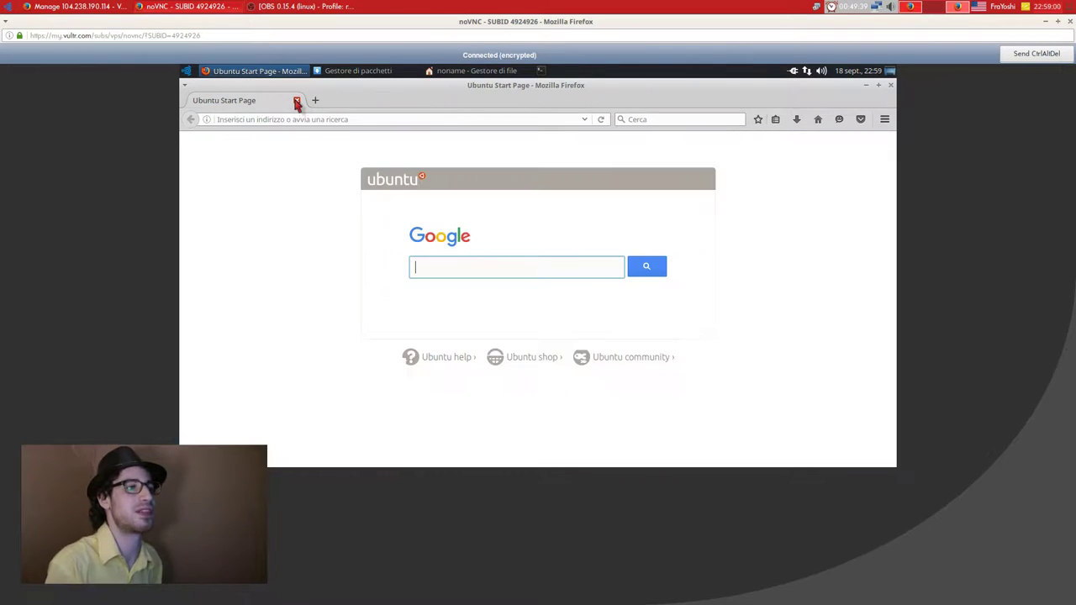
{"action": "left_click", "coordinate": [246, 120]}
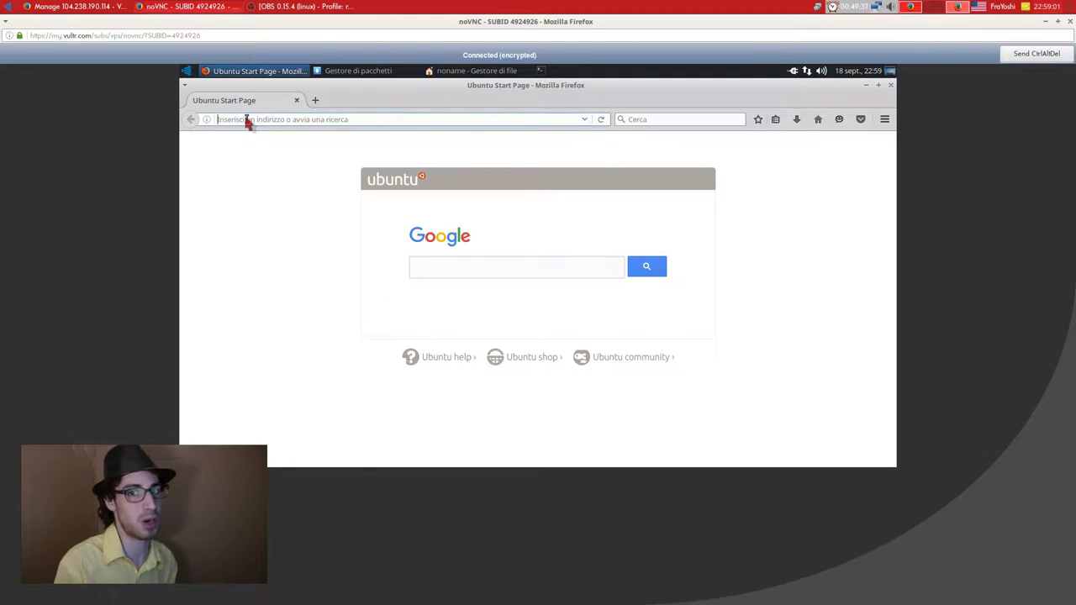
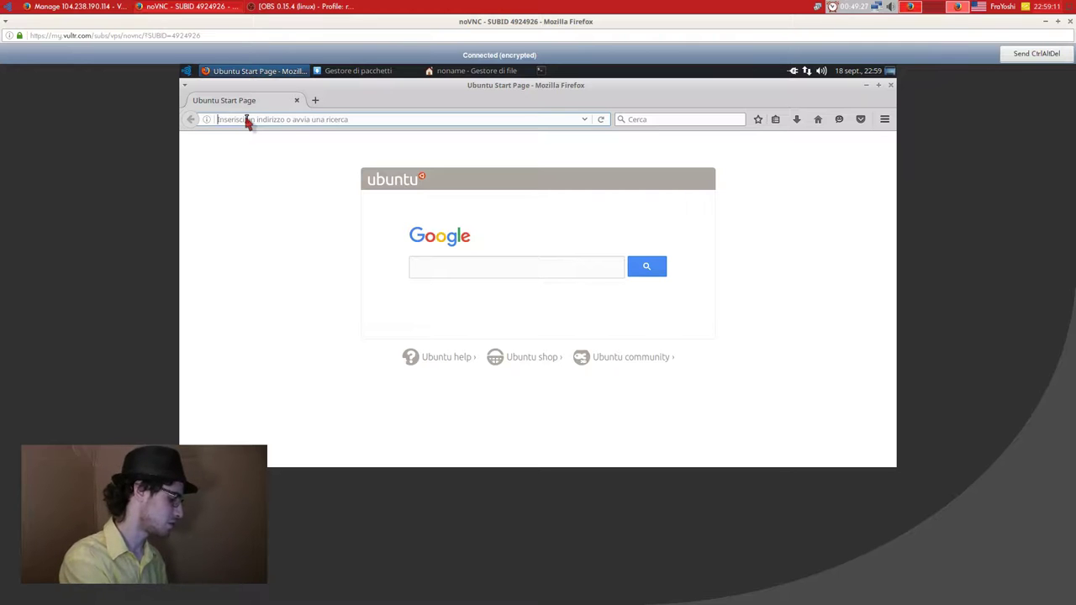
Go to Google, open its sign-in page and enter the account's e-mail name.
{"action": "left_click", "coordinate": [247, 120]}
{"action": "type", "text": "google."}
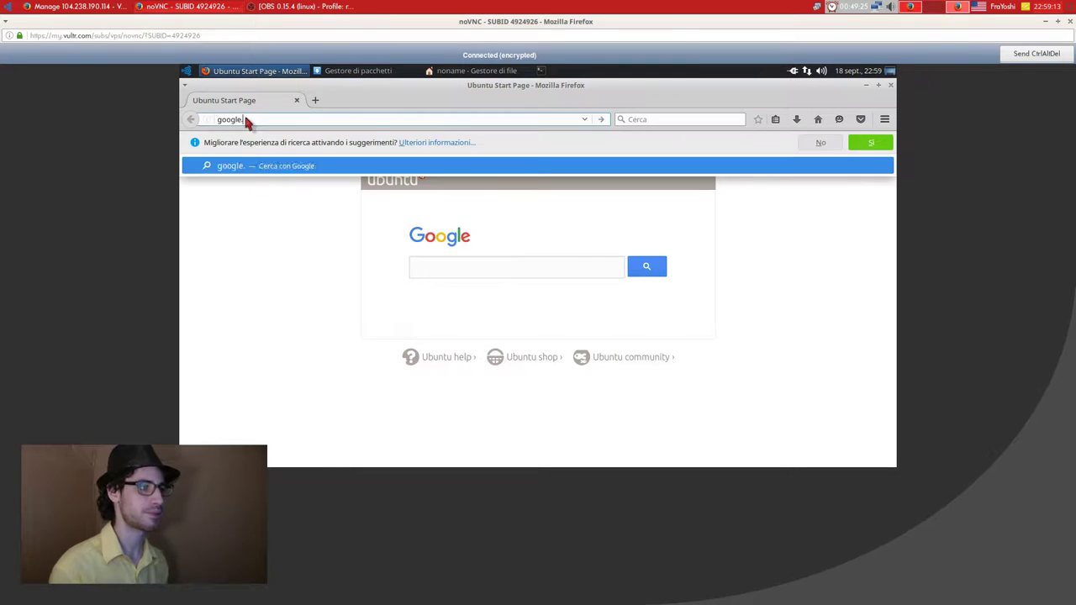
{"action": "key", "text": "Return"}
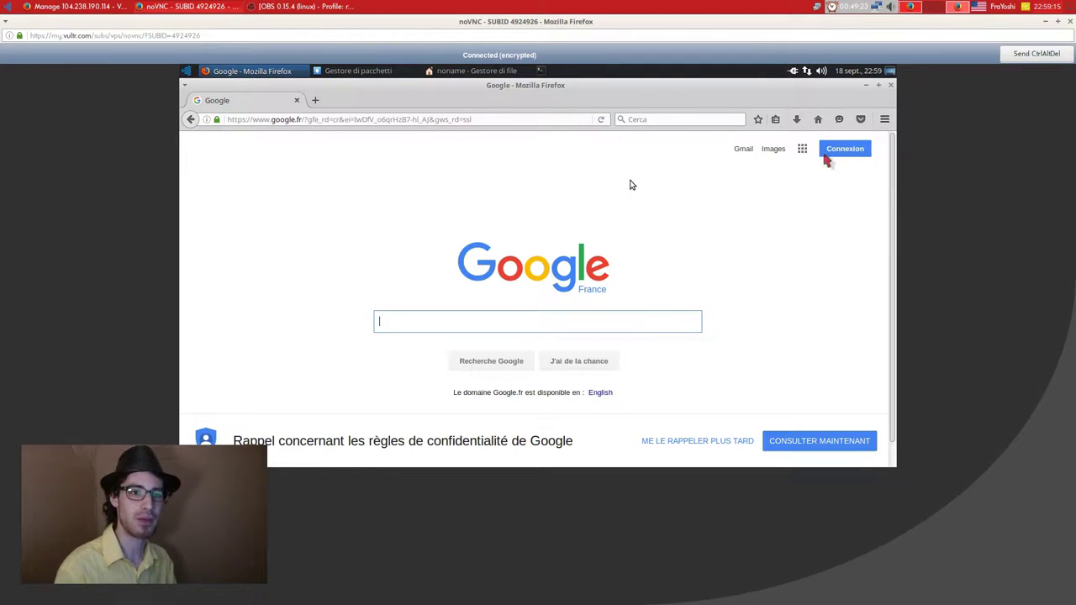
{"action": "left_click", "coordinate": [861, 149]}
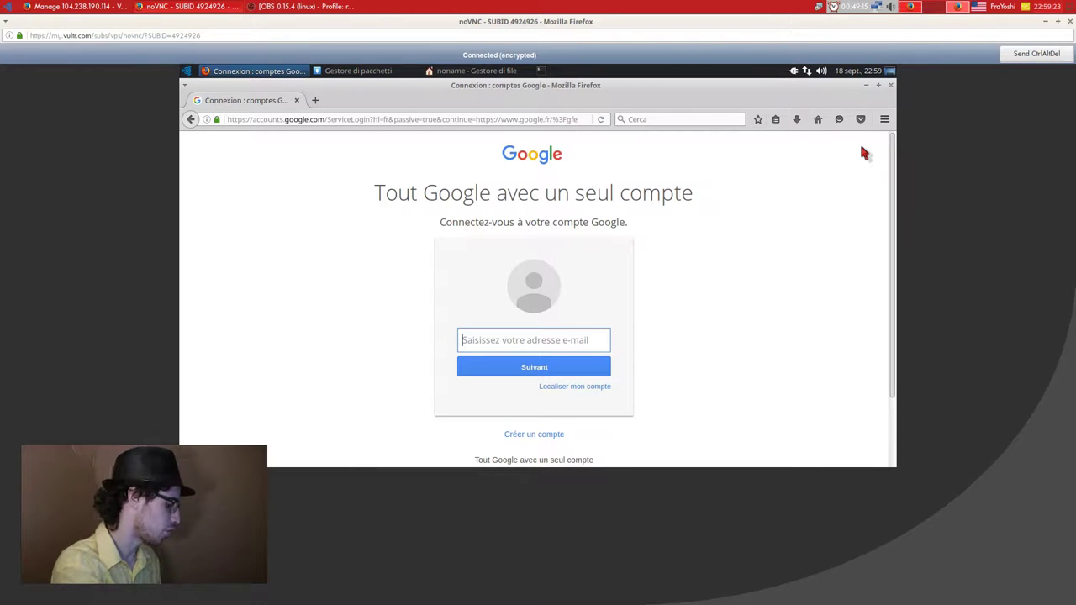
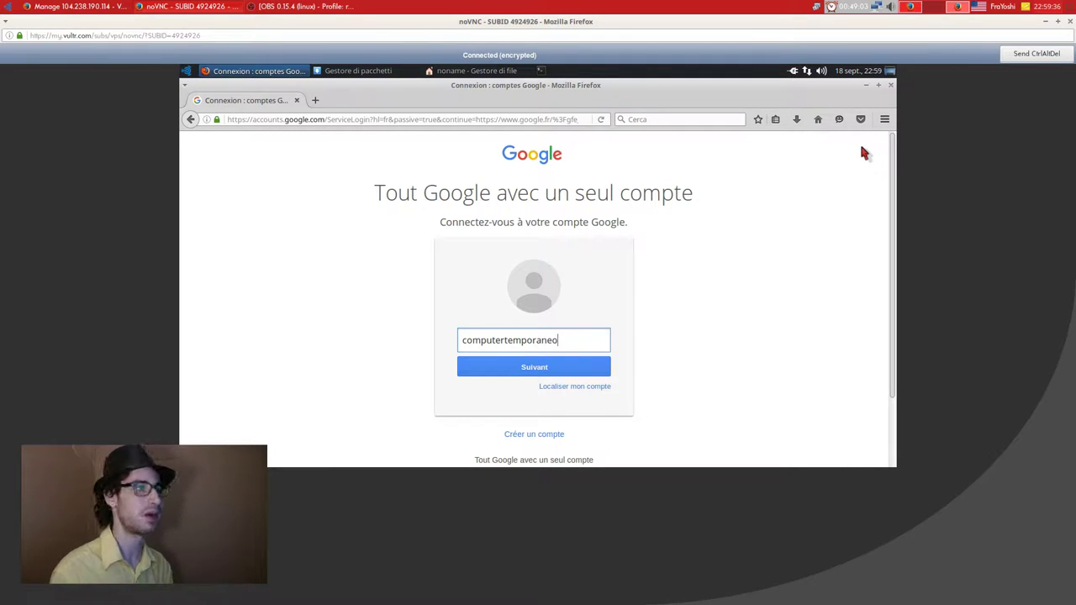
Replace the sign-in tab with a new tab and search Google for blender.
{"action": "left_click", "coordinate": [315, 102]}
{"action": "left_click", "coordinate": [291, 100]}
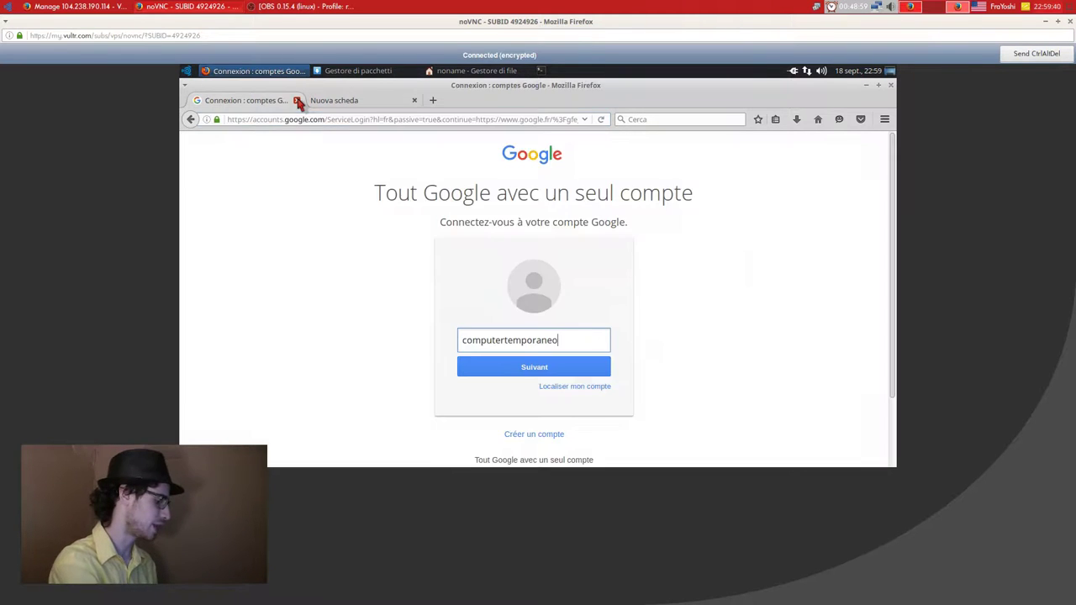
{"action": "left_click", "coordinate": [296, 100]}
{"action": "type", "text": "b"}
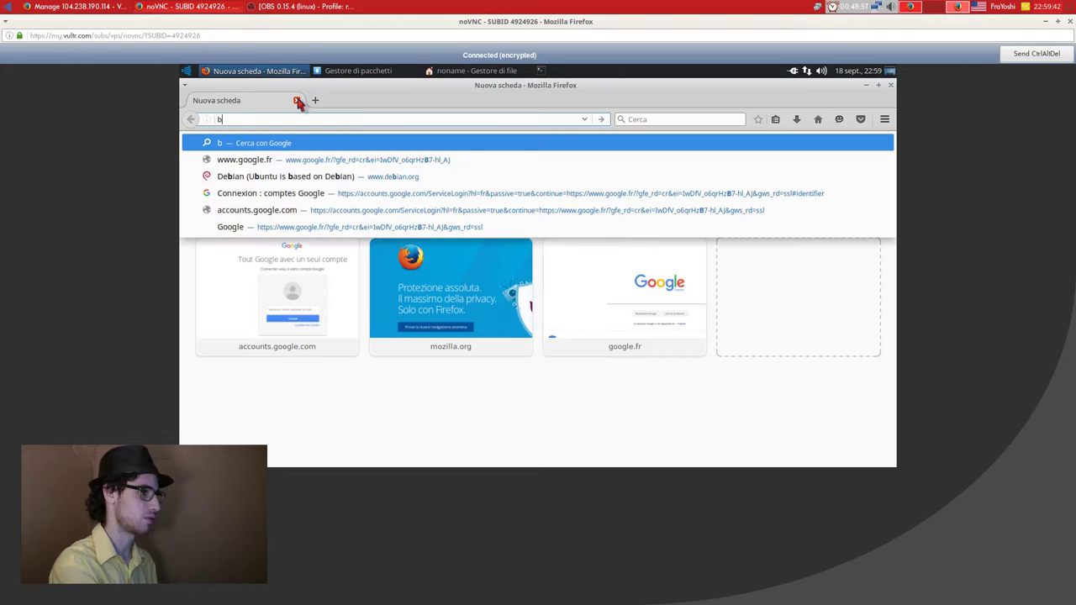
{"action": "type", "text": "lender"}
{"action": "key", "text": "Escape"}
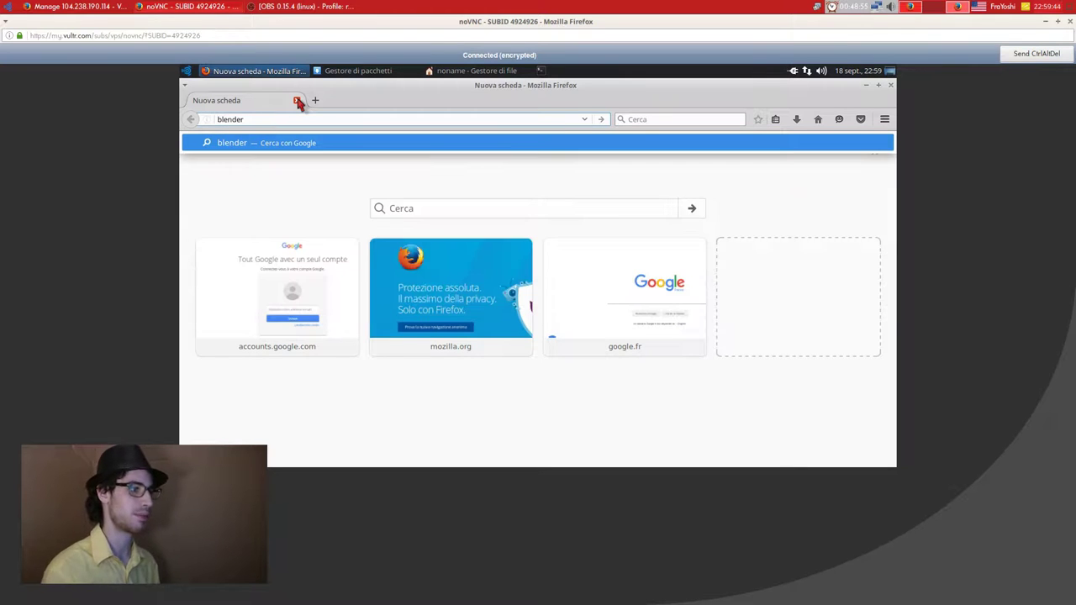
{"action": "key", "text": "Return"}
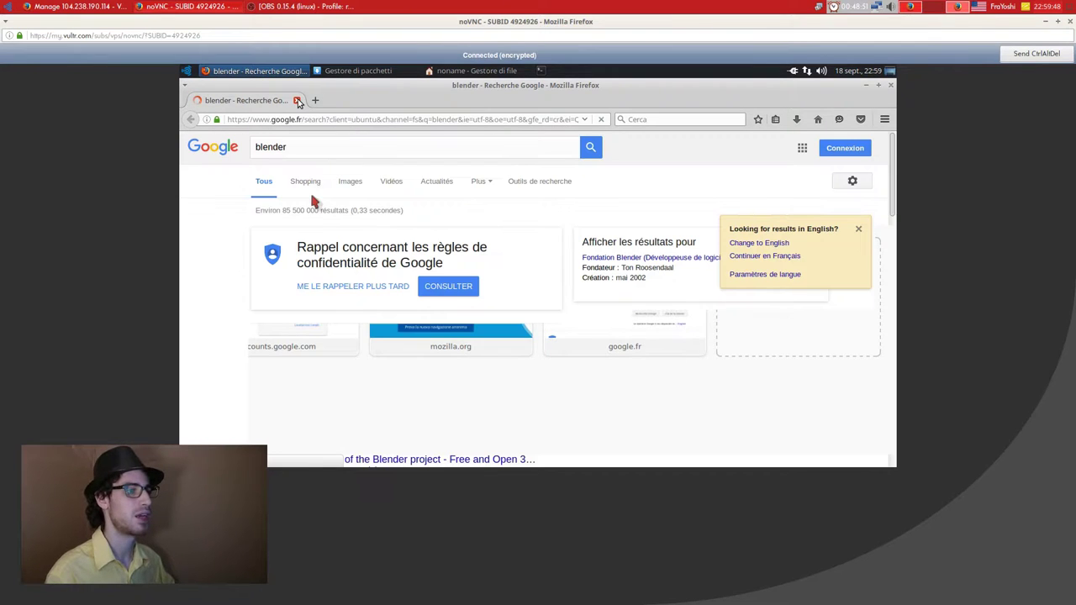
{"action": "left_click", "coordinate": [332, 301]}
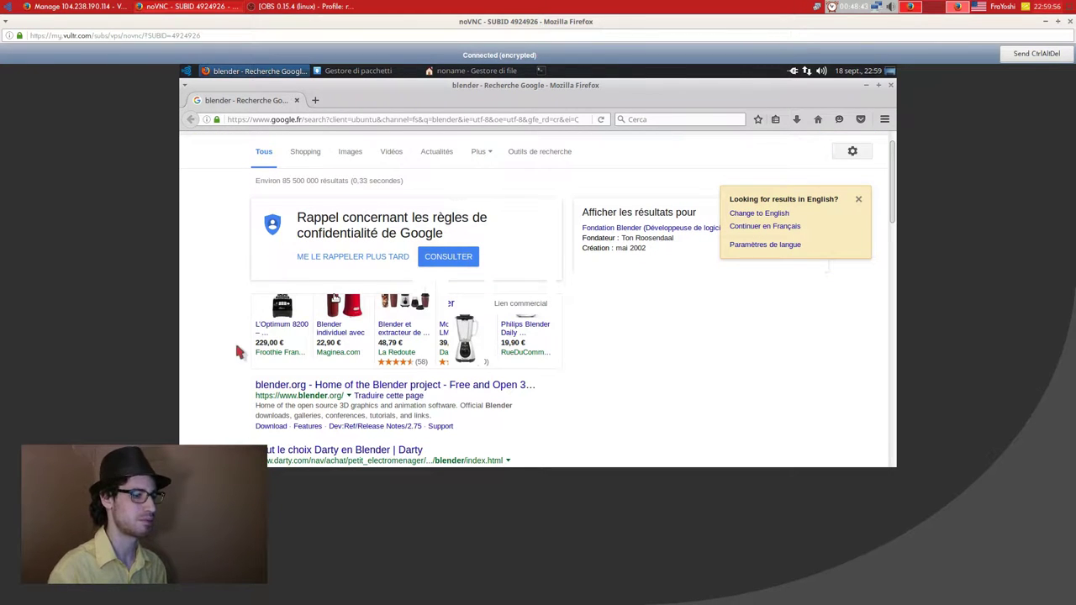
Scroll the results and open the blender.org download page.
{"action": "scroll", "coordinate": [281, 425], "scroll_direction": "down", "scroll_amount": 2}
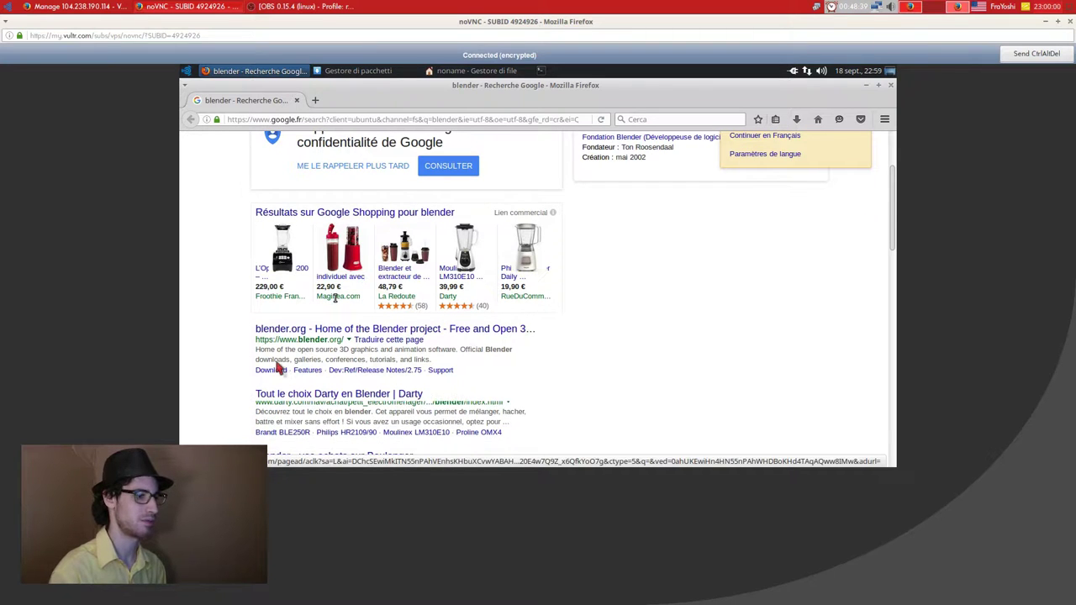
{"action": "scroll", "coordinate": [273, 368], "scroll_direction": "down", "scroll_amount": 2}
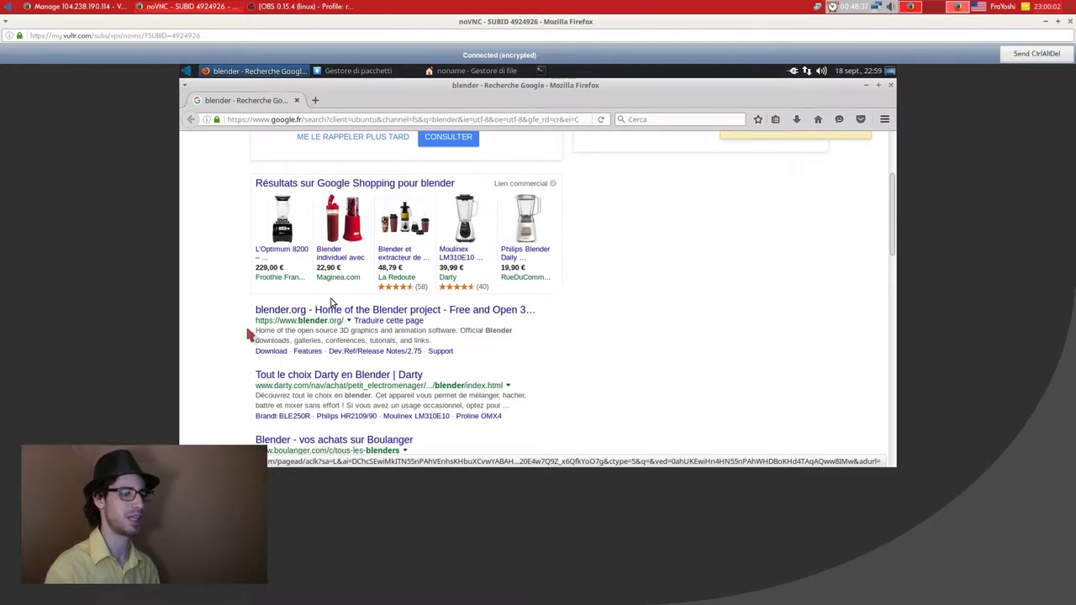
{"action": "scroll", "coordinate": [330, 303], "scroll_direction": "down", "scroll_amount": 1}
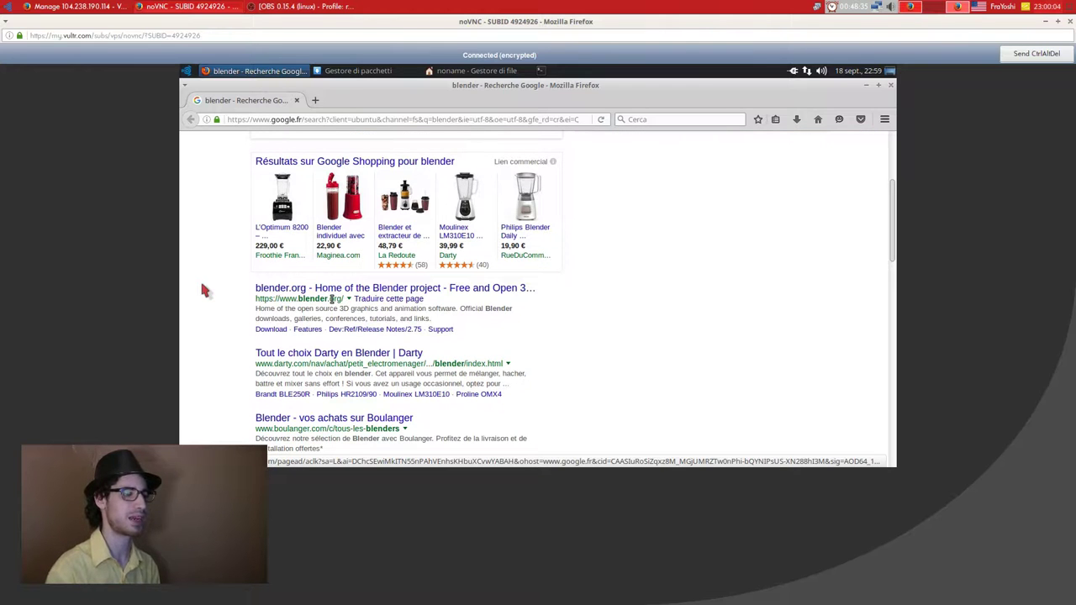
{"action": "scroll", "coordinate": [225, 287], "scroll_direction": "down", "scroll_amount": 1}
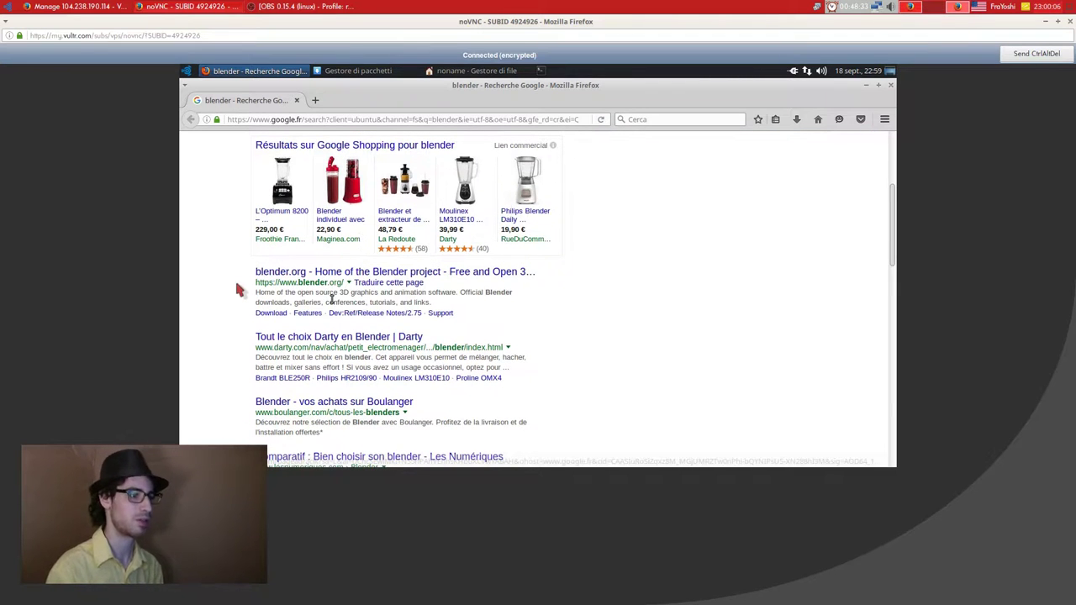
{"action": "left_click", "coordinate": [278, 310]}
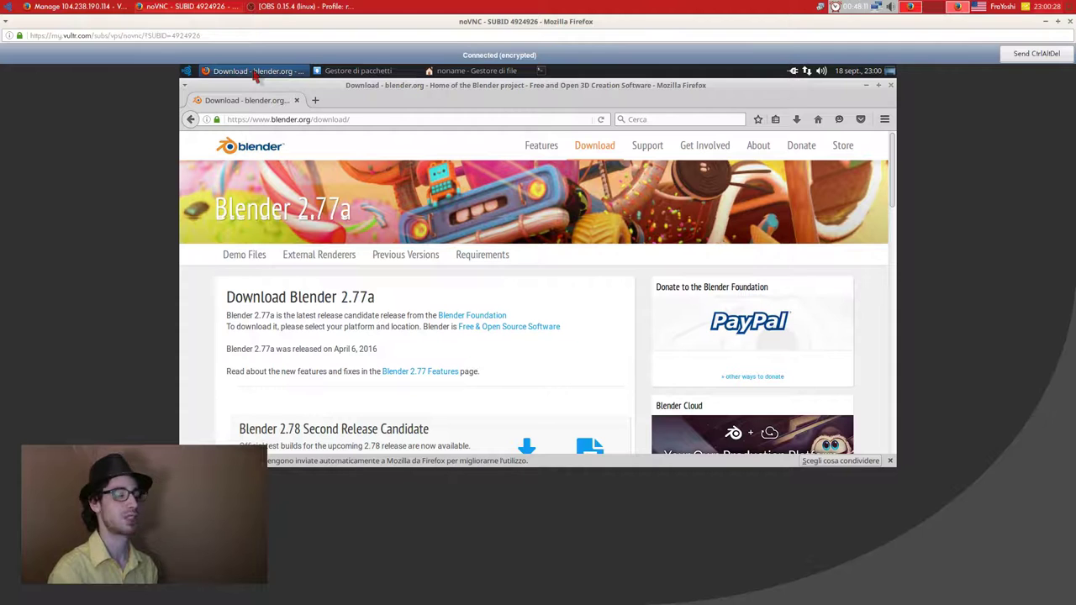
Get the 64-bit Linux build of Blender 2.77a through the NL 1 mirror link.
{"action": "key", "text": "Down"}
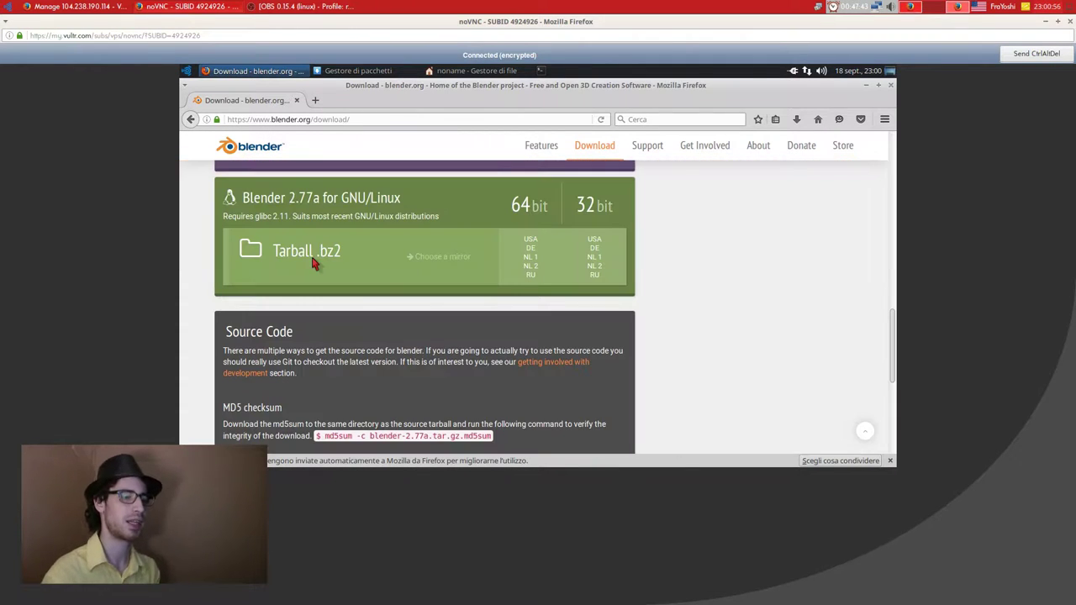
{"action": "left_click", "coordinate": [527, 260]}
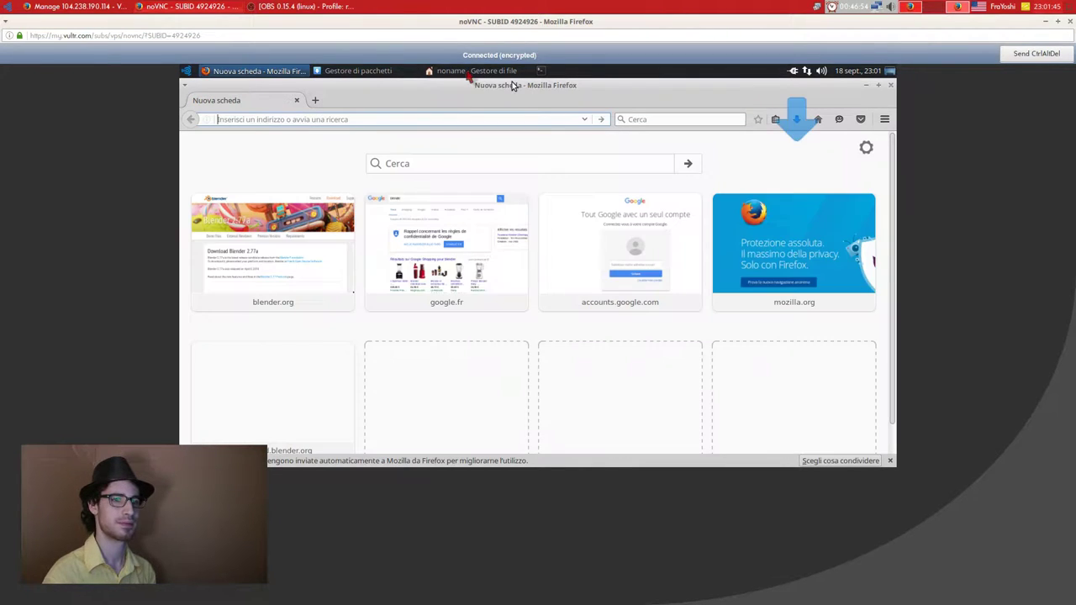
Bring up the file manager and close the Firefox window.
{"action": "left_click", "coordinate": [485, 72]}
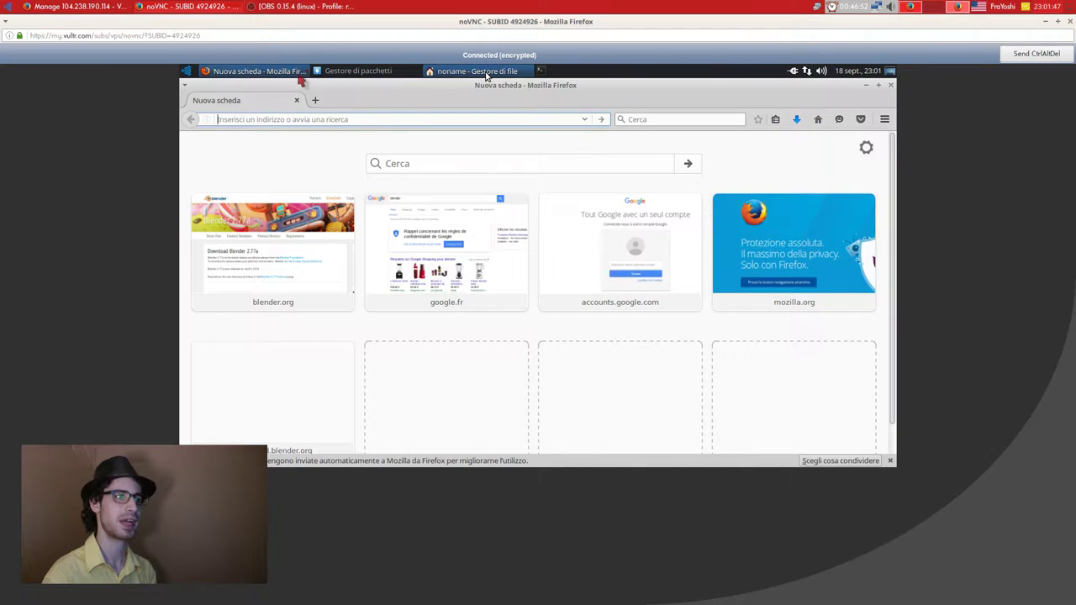
{"action": "right_click", "coordinate": [297, 74]}
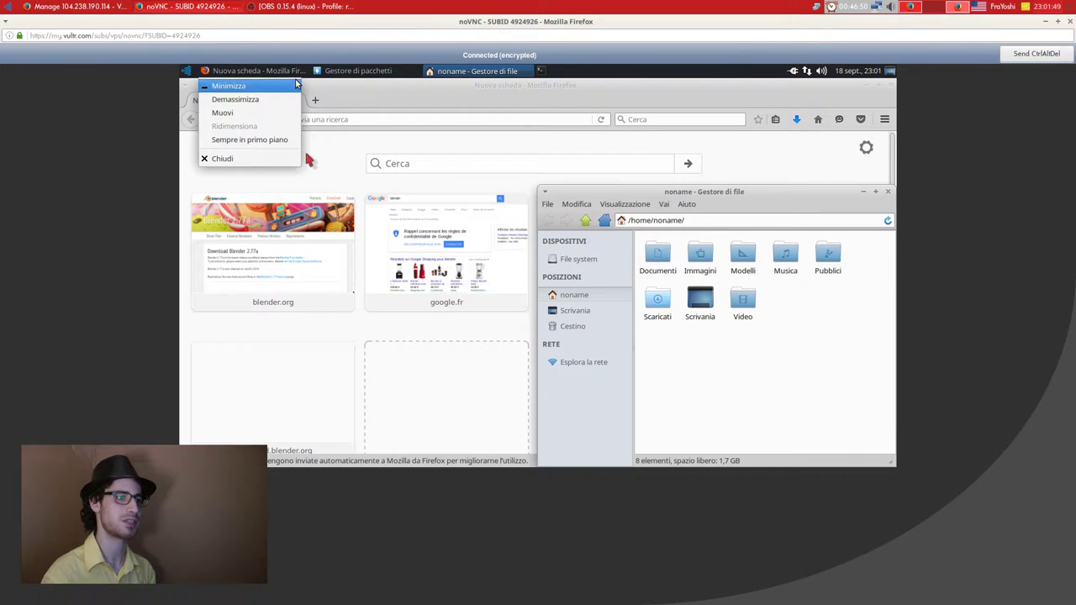
{"action": "left_click", "coordinate": [261, 158]}
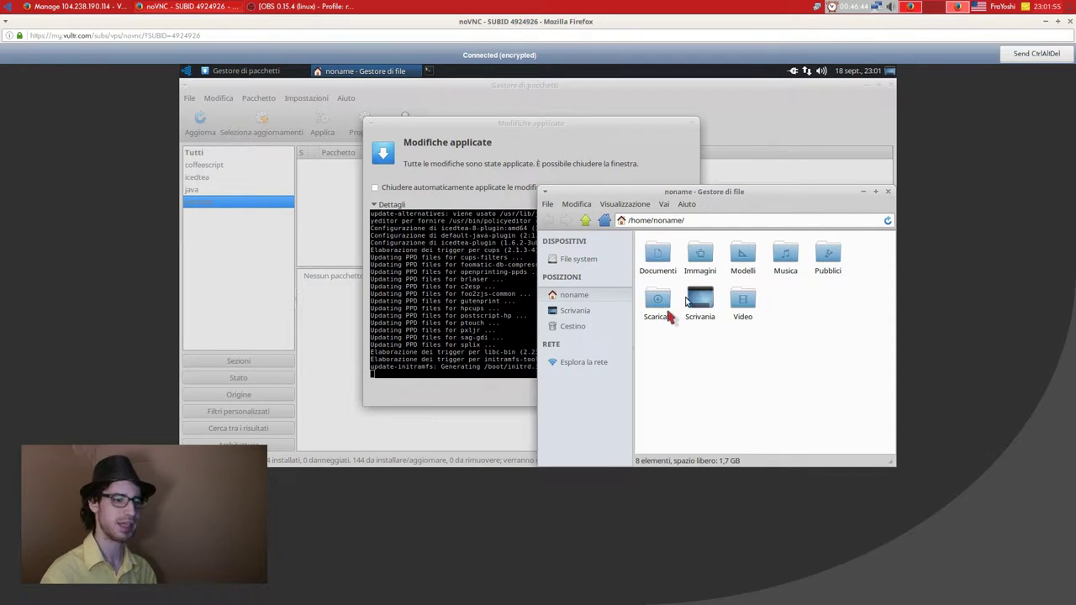
Extract the Blender tar.bz2 archive in the Scaricati folder with Estrai qui.
{"action": "left_click", "coordinate": [657, 308]}
{"action": "double_click", "coordinate": [668, 314]}
{"action": "right_click", "coordinate": [655, 246]}
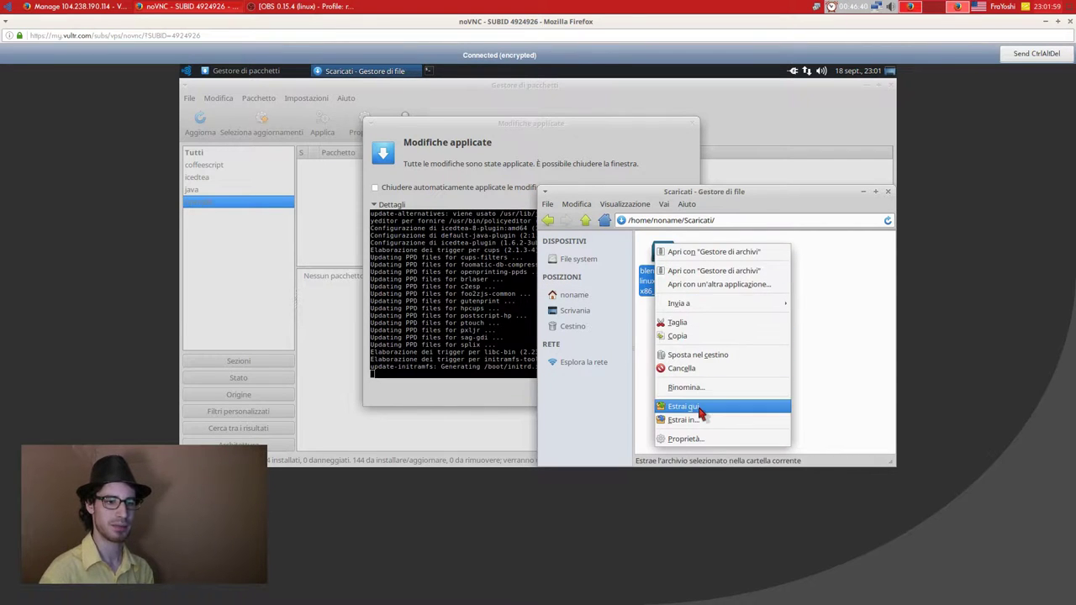
{"action": "left_click", "coordinate": [696, 406]}
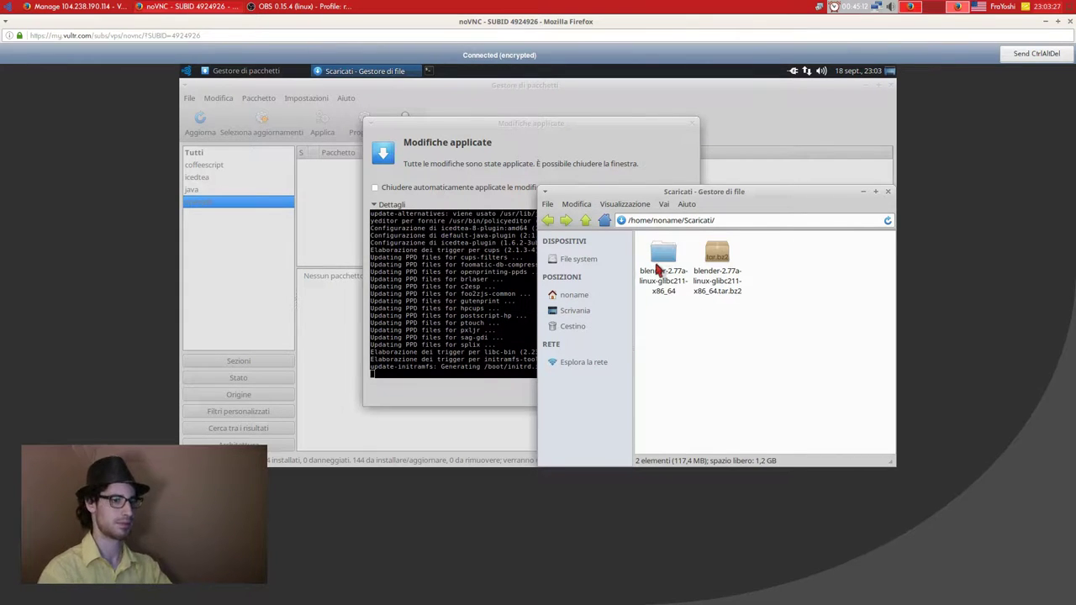
Permanently delete the downloaded Blender tar.bz2 archive from Scaricati.
{"action": "double_click", "coordinate": [660, 267]}
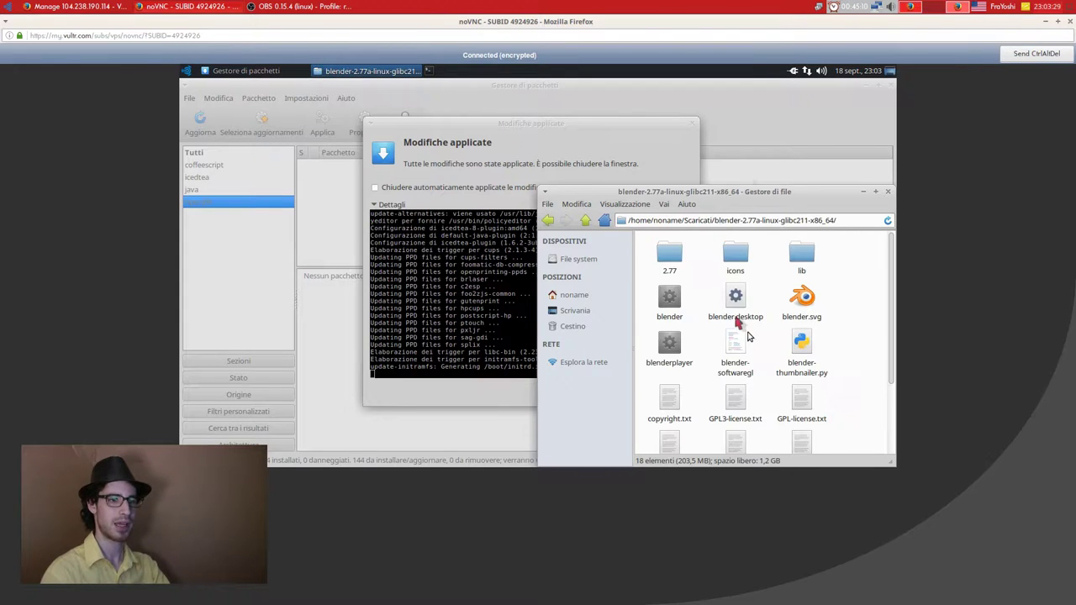
{"action": "key", "text": "BackSpace"}
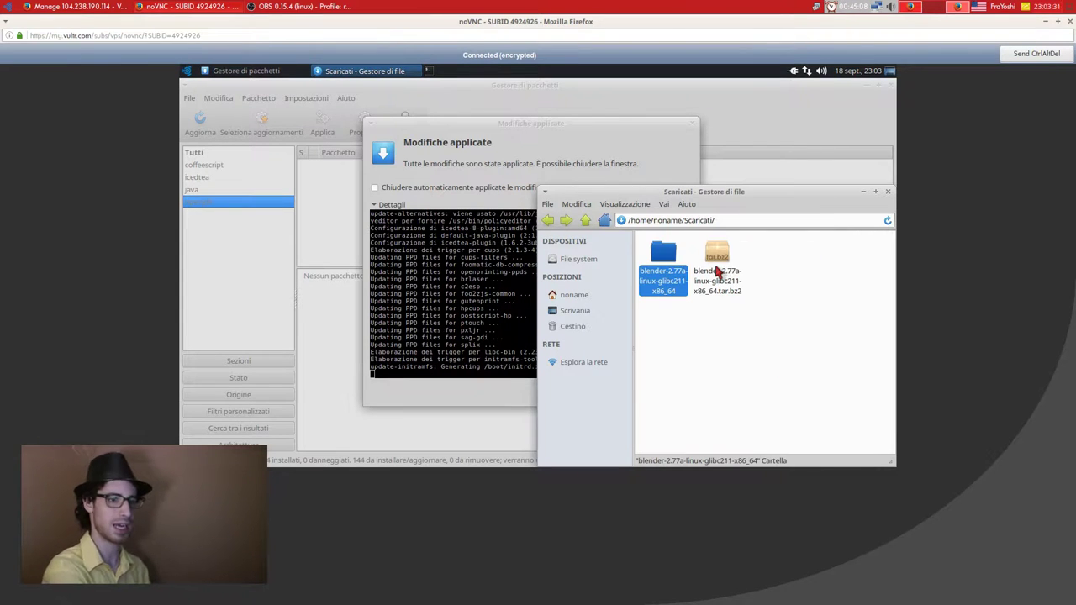
{"action": "left_click", "coordinate": [717, 271]}
{"action": "key", "text": "shift+Delete"}
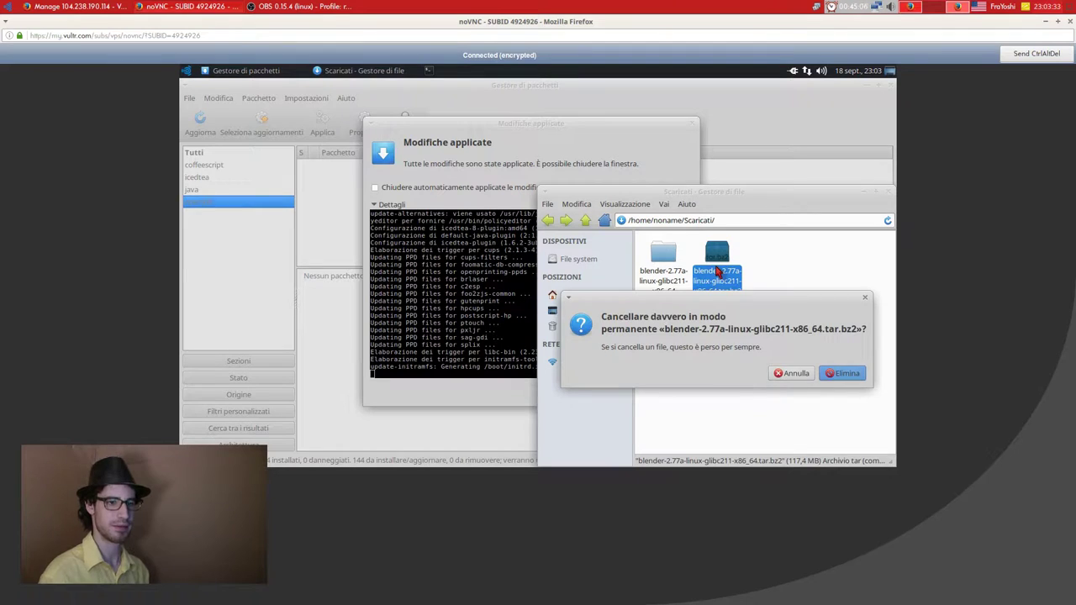
{"action": "key", "text": "Return"}
Rename the extracted blender-2.77a folder to 'blender' and go back to the home folder.
{"action": "left_click", "coordinate": [657, 261]}
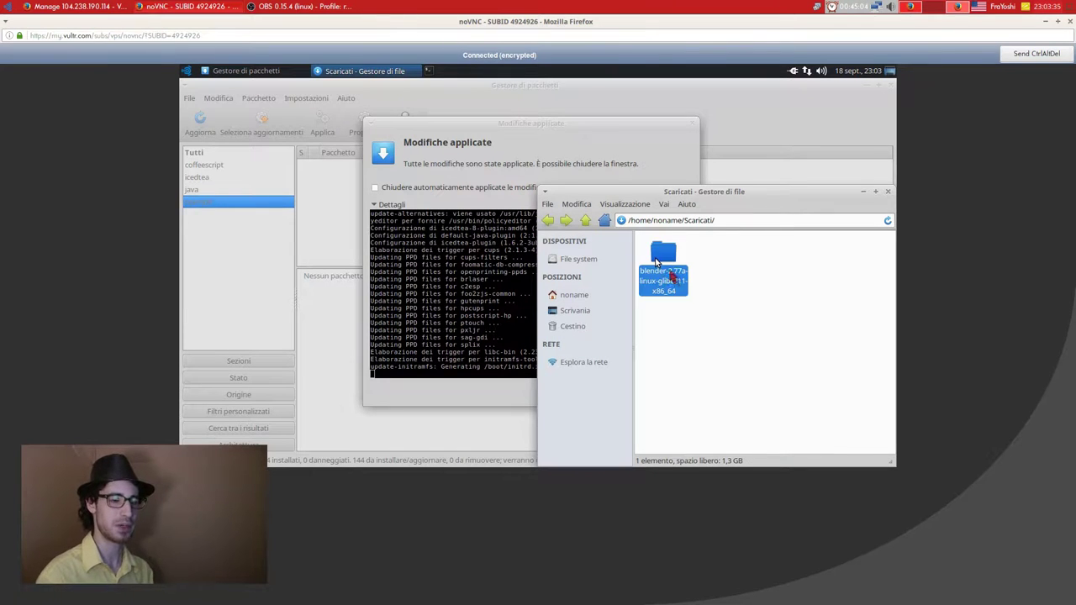
{"action": "right_click", "coordinate": [686, 310]}
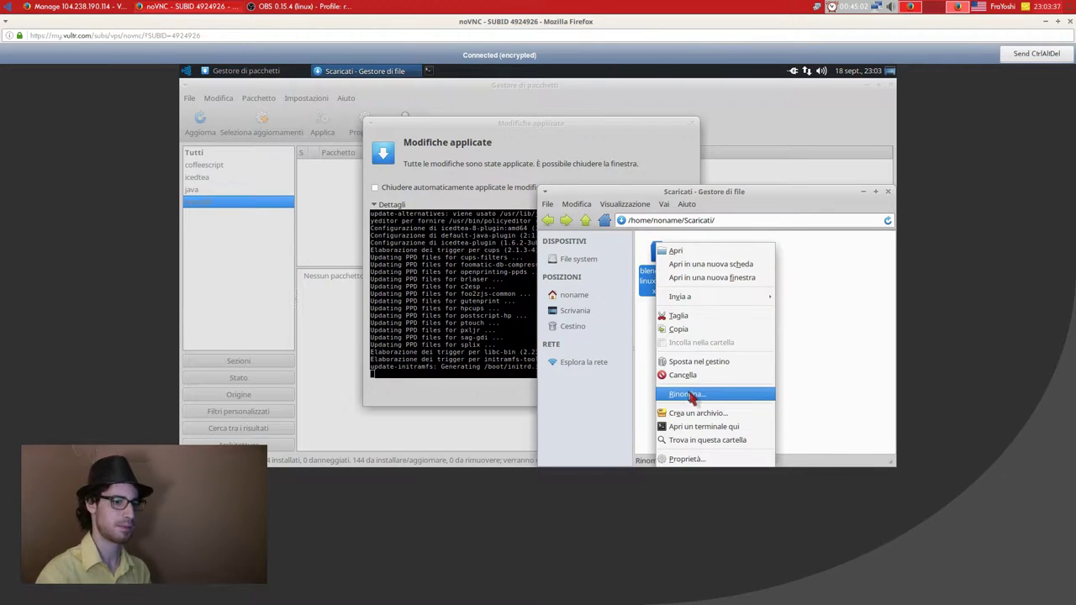
{"action": "left_click", "coordinate": [691, 395]}
{"action": "key", "text": "End"}
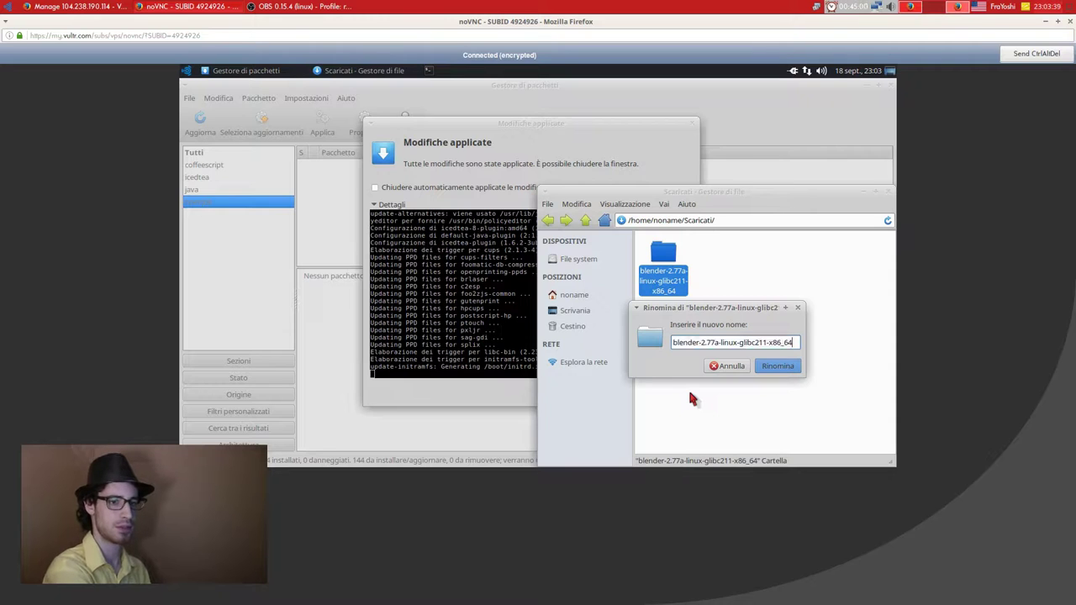
{"action": "key", "text": "BackSpace"}
{"action": "key", "text": "BackSpace"}
{"action": "key", "text": "BackSpace"}
{"action": "key", "text": "BackSpace"}
{"action": "key", "text": "BackSpace"}
{"action": "key", "text": "BackSpace"}
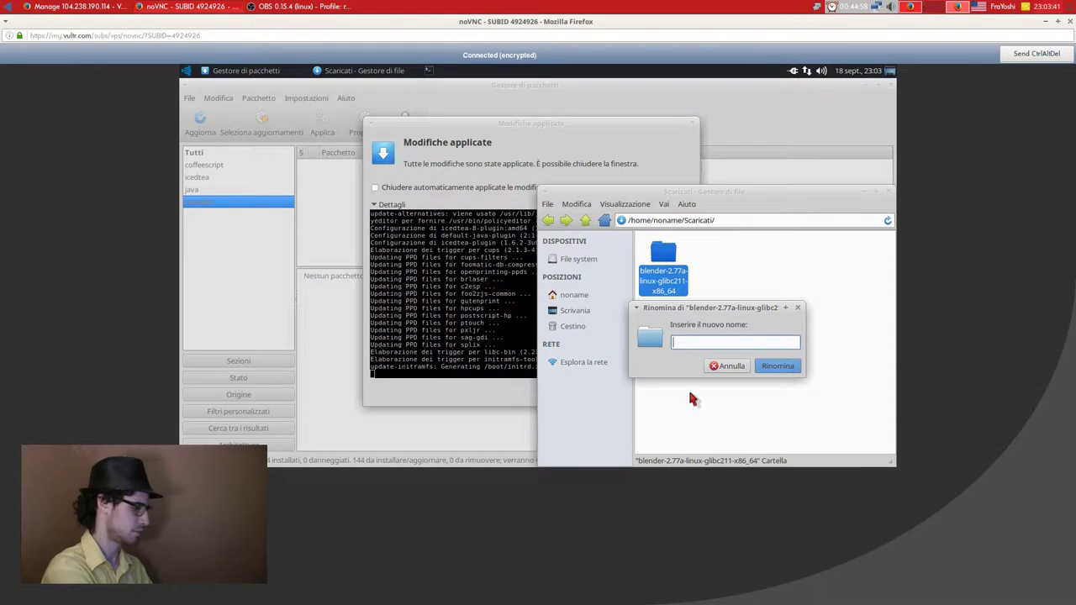
{"action": "type", "text": "blender"}
{"action": "key", "text": "Return"}
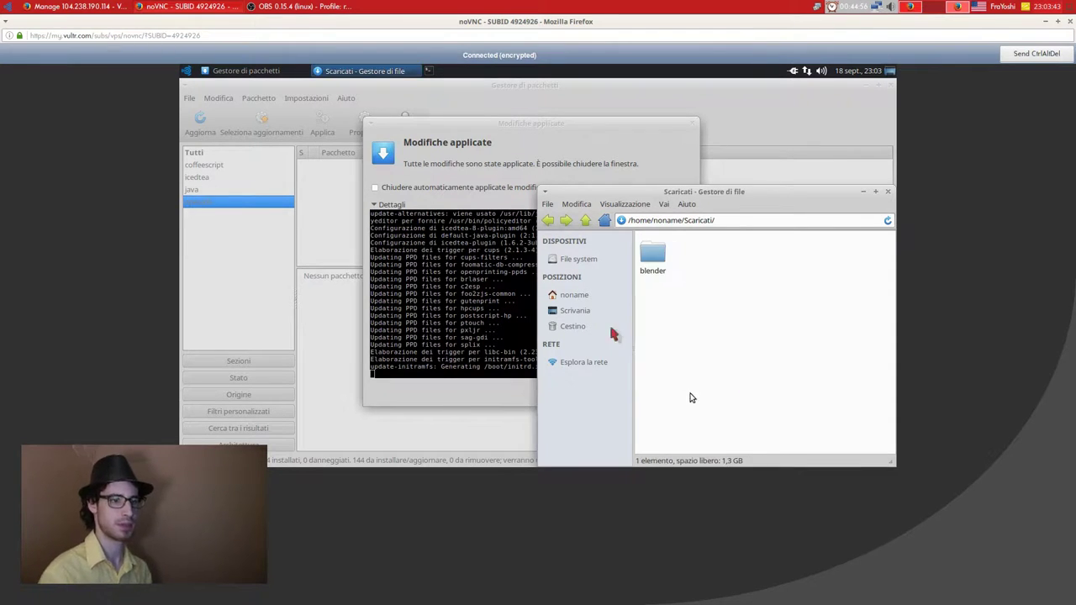
{"action": "left_click", "coordinate": [653, 267]}
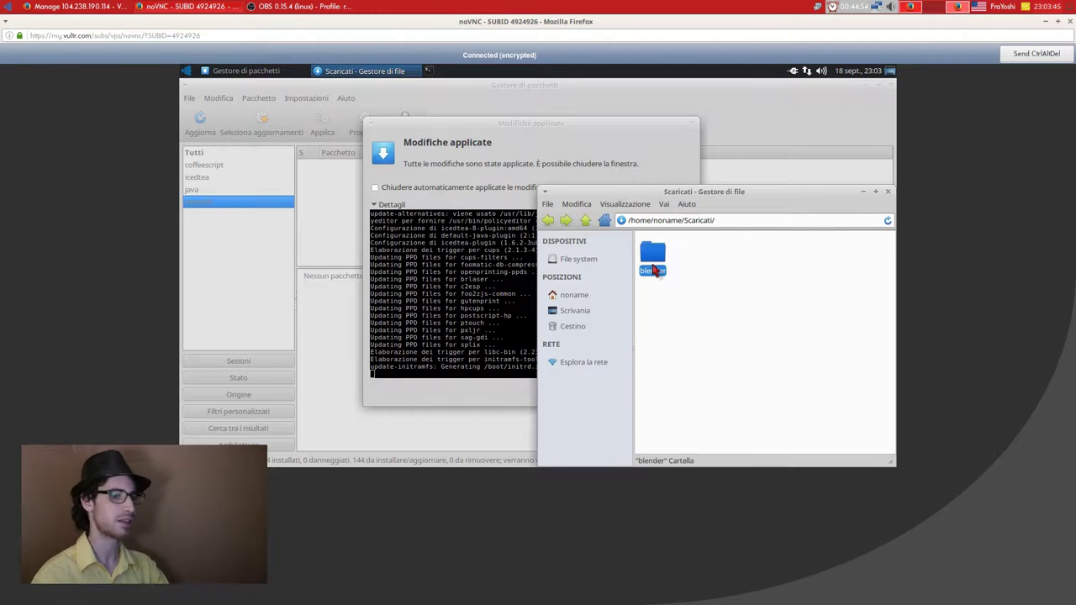
{"action": "key", "text": "alt+Left"}
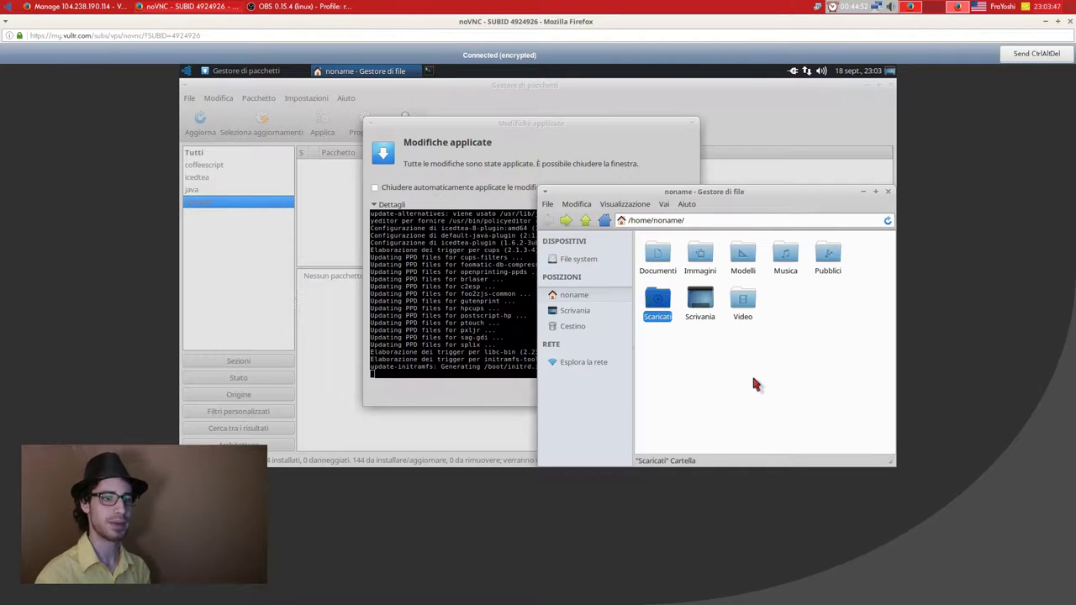
Create a 'programmi' folder in home and paste the blender folder into it.
{"action": "right_click", "coordinate": [752, 379]}
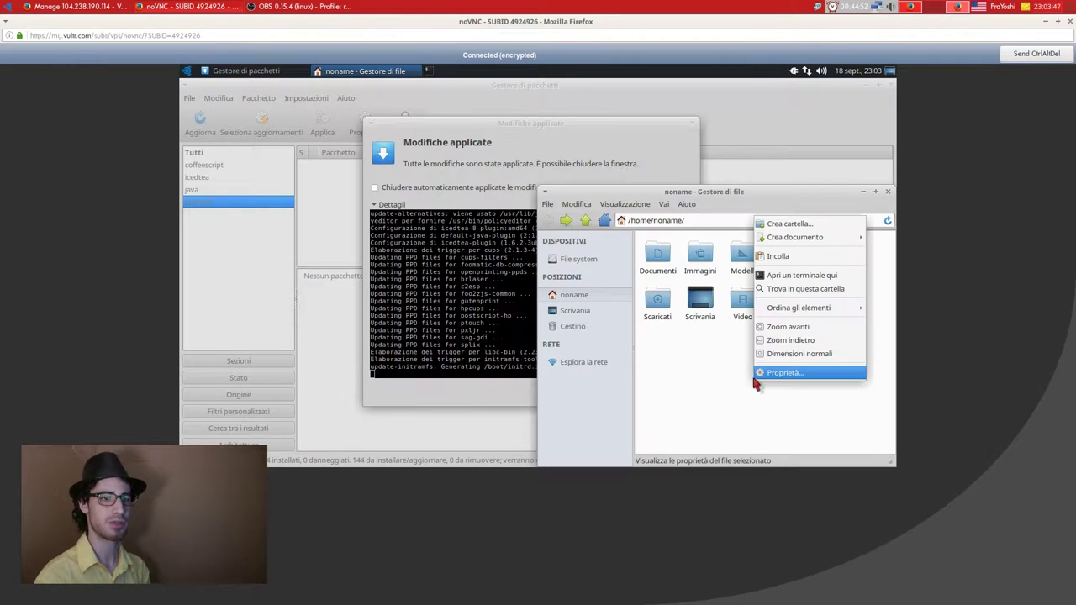
{"action": "left_click", "coordinate": [789, 224]}
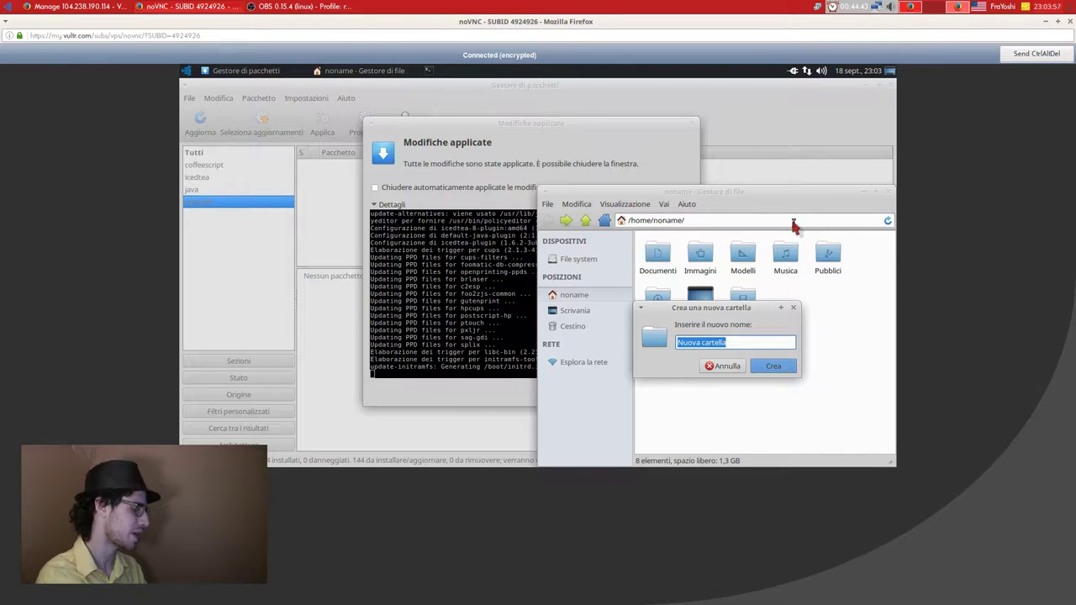
{"action": "type", "text": "programmi"}
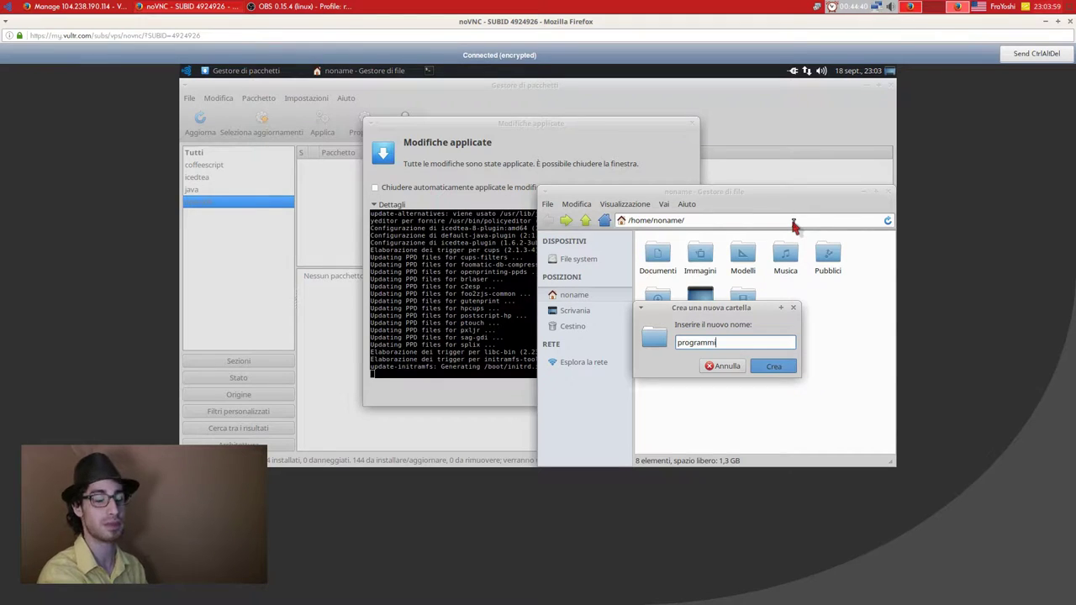
{"action": "key", "text": "Return"}
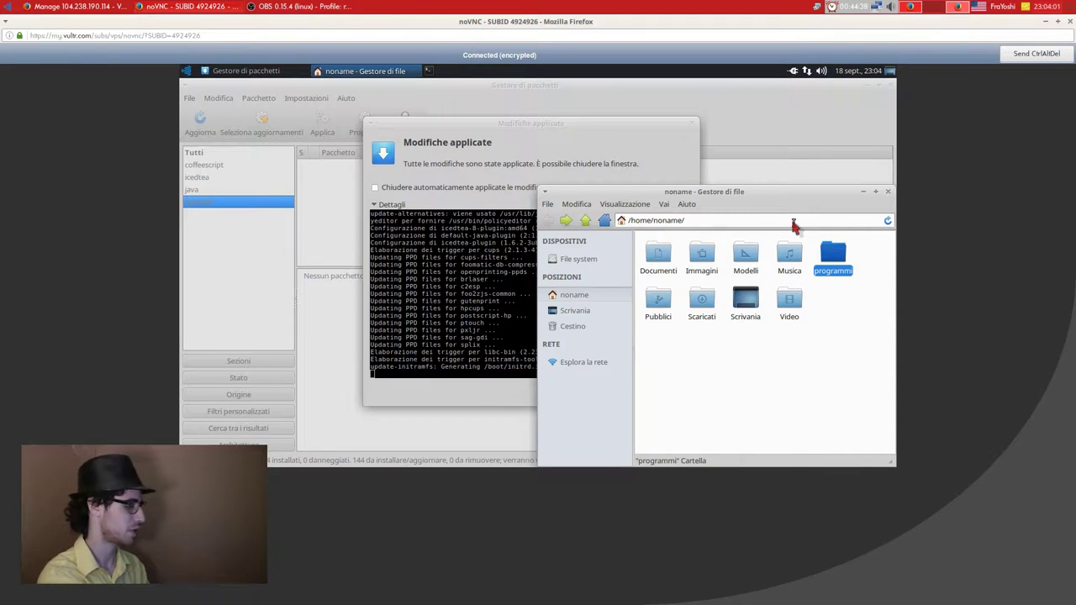
{"action": "key", "text": "Return"}
{"action": "key", "text": "ctrl+v"}
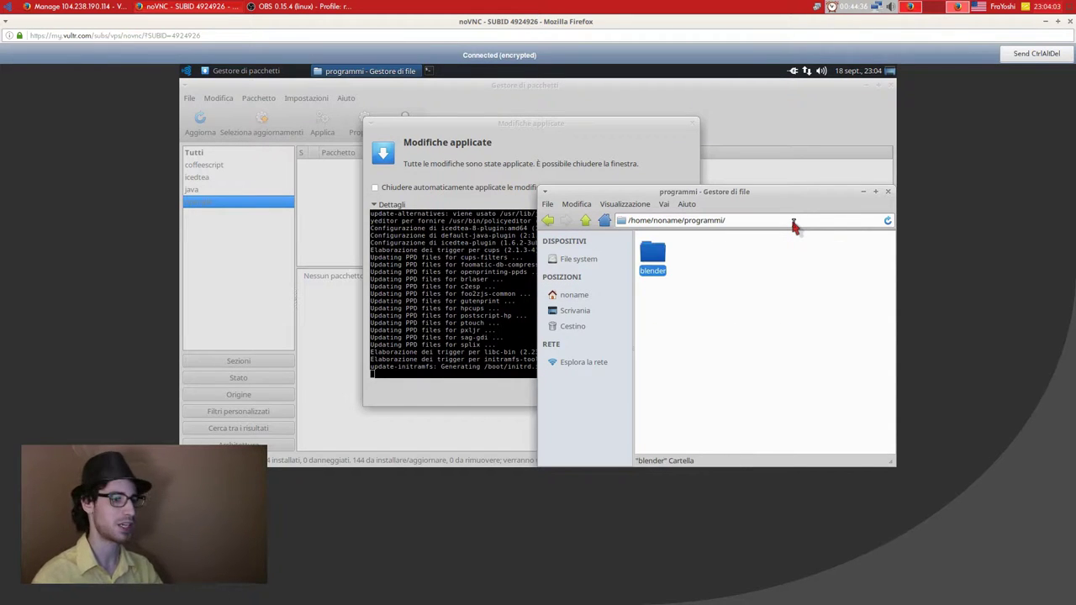
Send the blender executable to the desktop as a shortcut and close the file manager.
{"action": "double_click", "coordinate": [657, 276]}
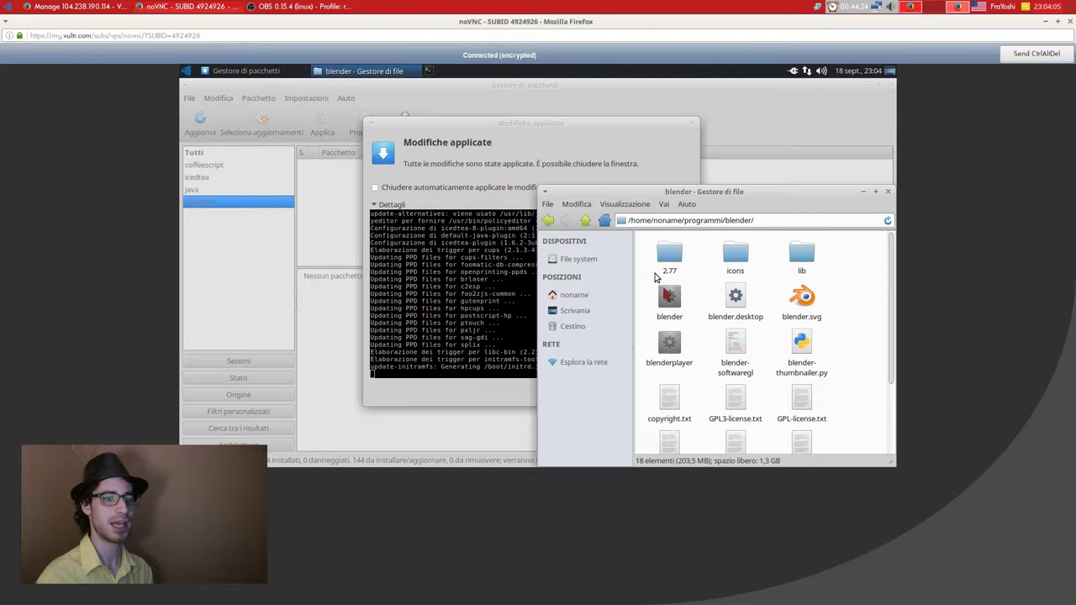
{"action": "left_click", "coordinate": [668, 298]}
{"action": "right_click", "coordinate": [668, 296]}
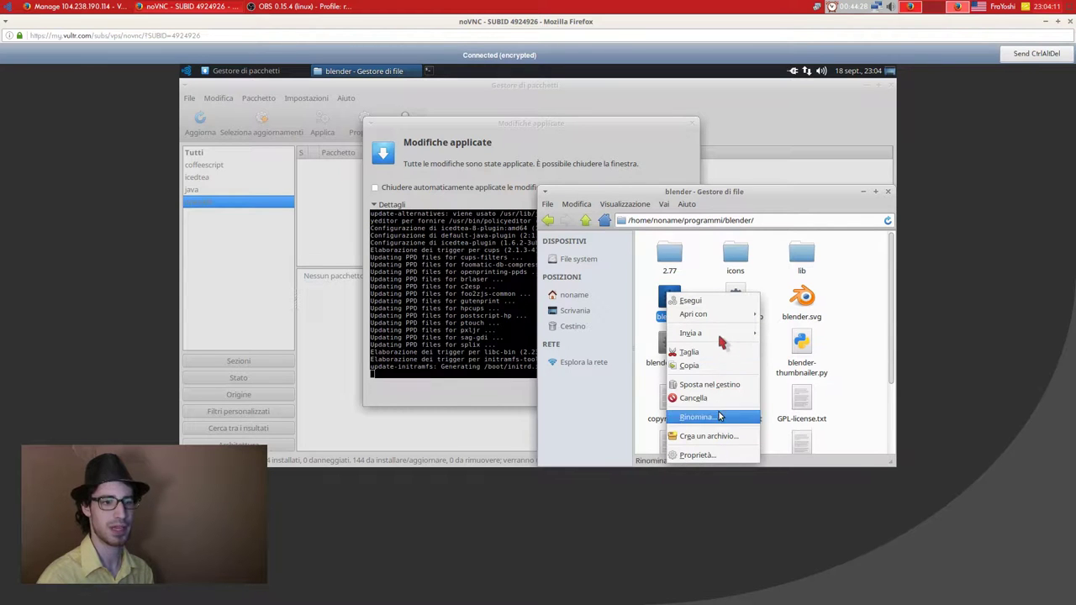
{"action": "mouse_move", "coordinate": [723, 338]}
{"action": "left_click", "coordinate": [800, 337]}
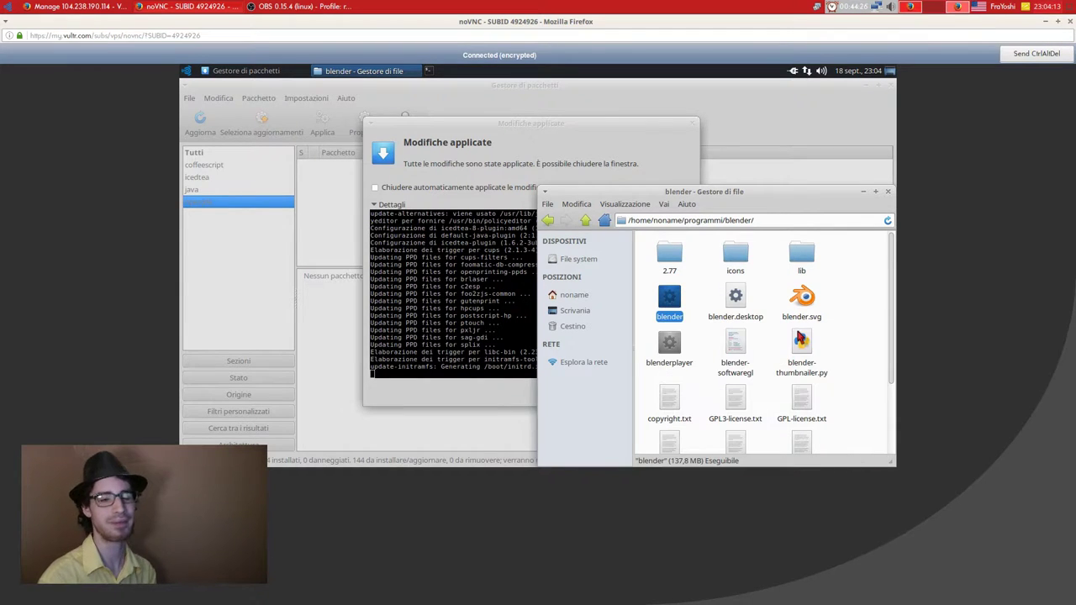
{"action": "left_click", "coordinate": [734, 308]}
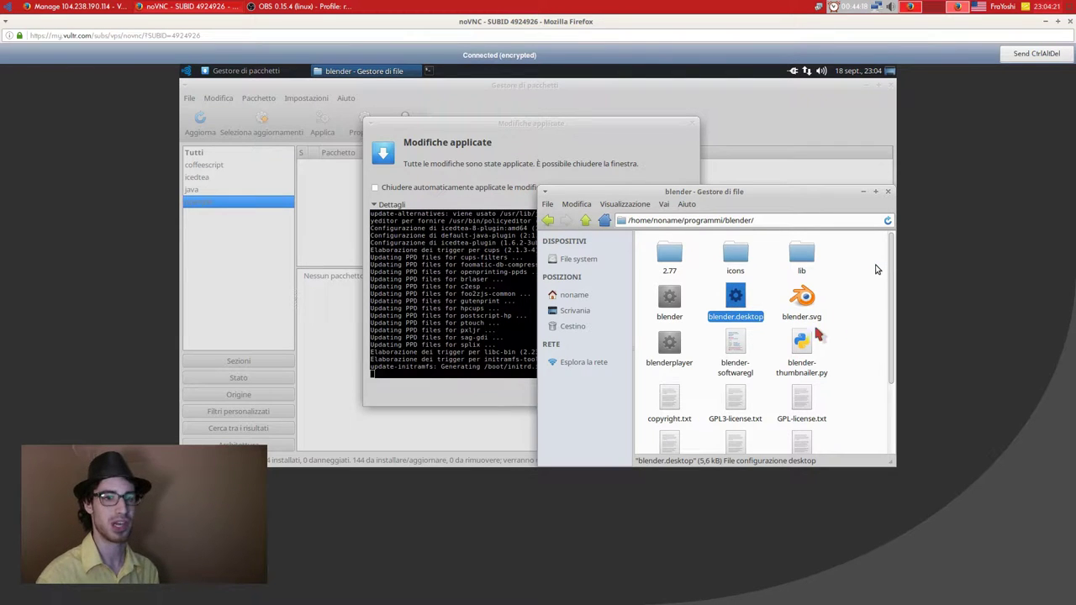
{"action": "left_click", "coordinate": [586, 220]}
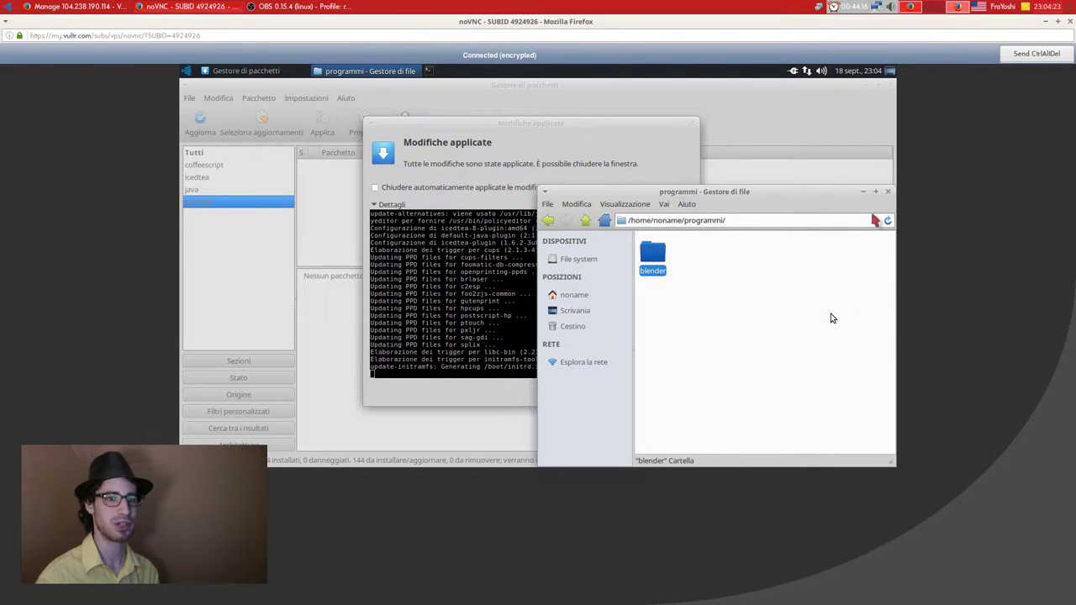
{"action": "left_click", "coordinate": [831, 319]}
{"action": "left_click", "coordinate": [886, 192]}
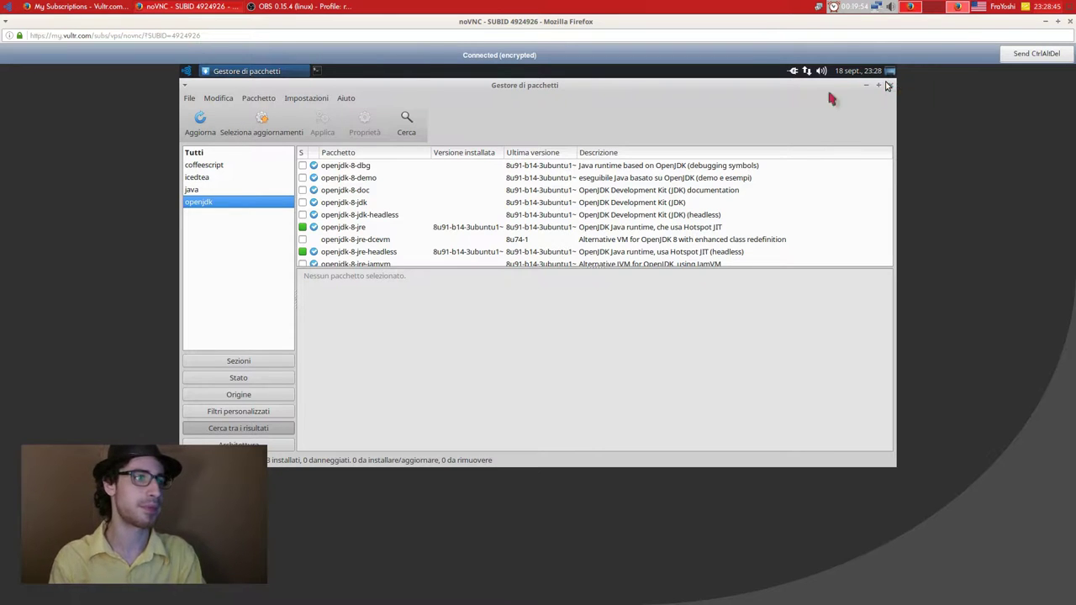
Shut down the remote Ubuntu desktop with Spegni from the Whisker menu.
{"action": "left_click", "coordinate": [188, 71]}
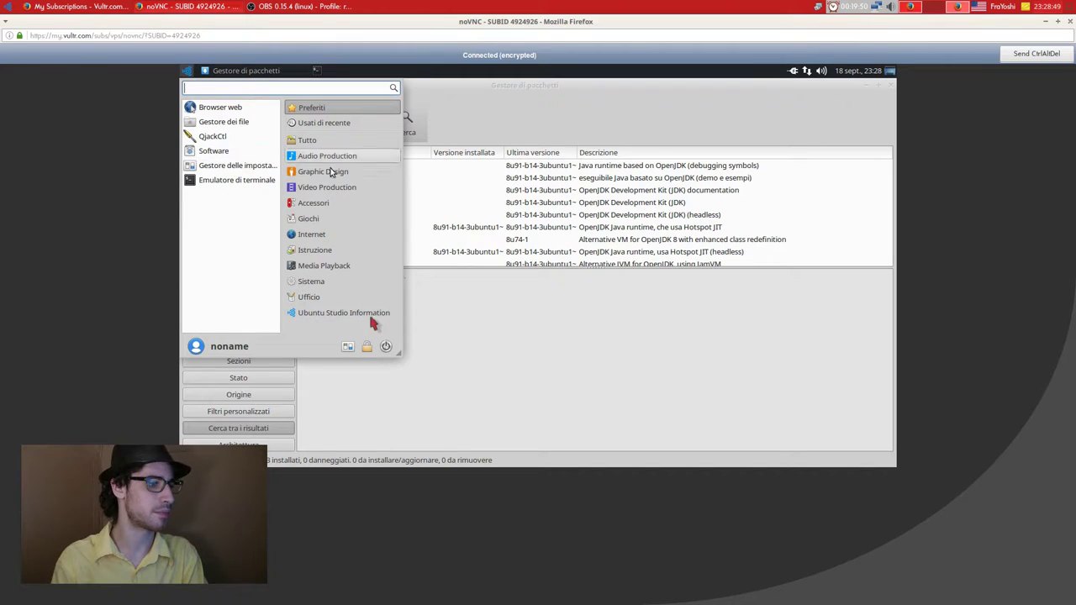
{"action": "left_click", "coordinate": [575, 256]}
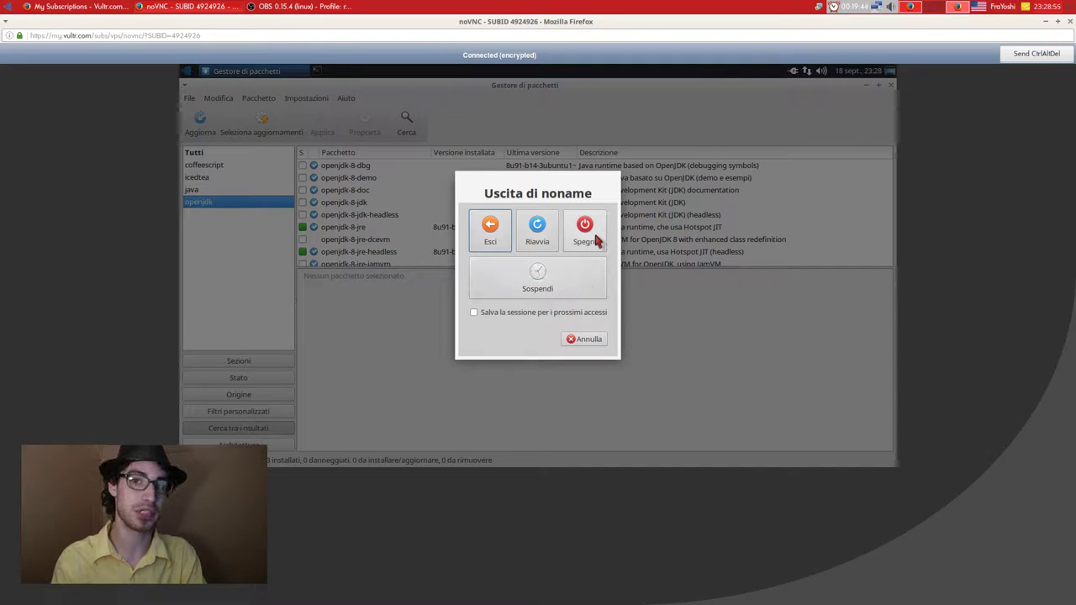
{"action": "left_click", "coordinate": [595, 241]}
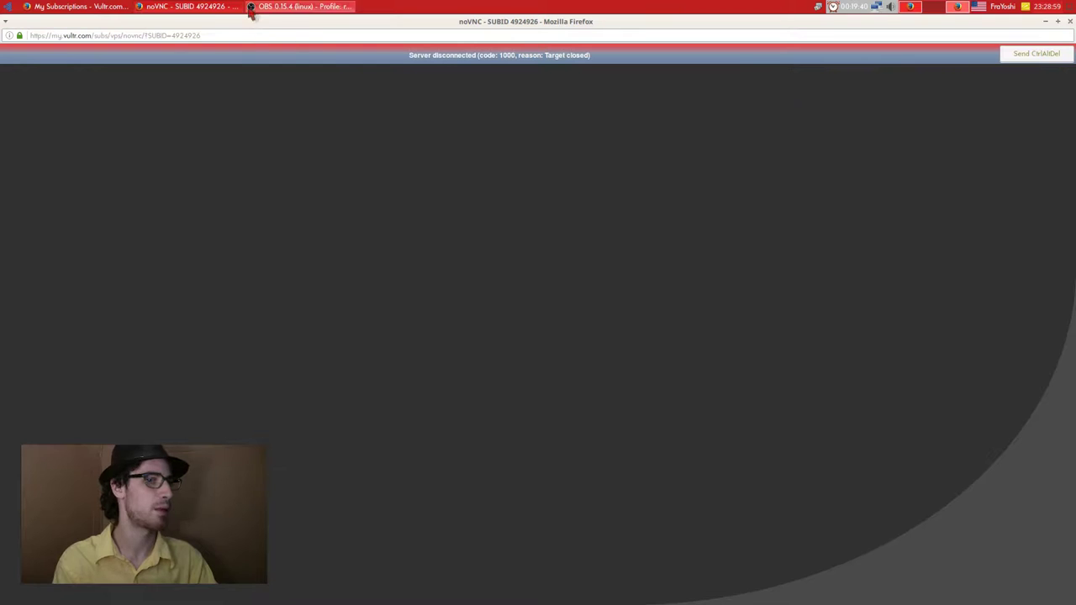
Close the noVNC console and open the per-tutorial server's page in Vultr.
{"action": "left_click", "coordinate": [1069, 21]}
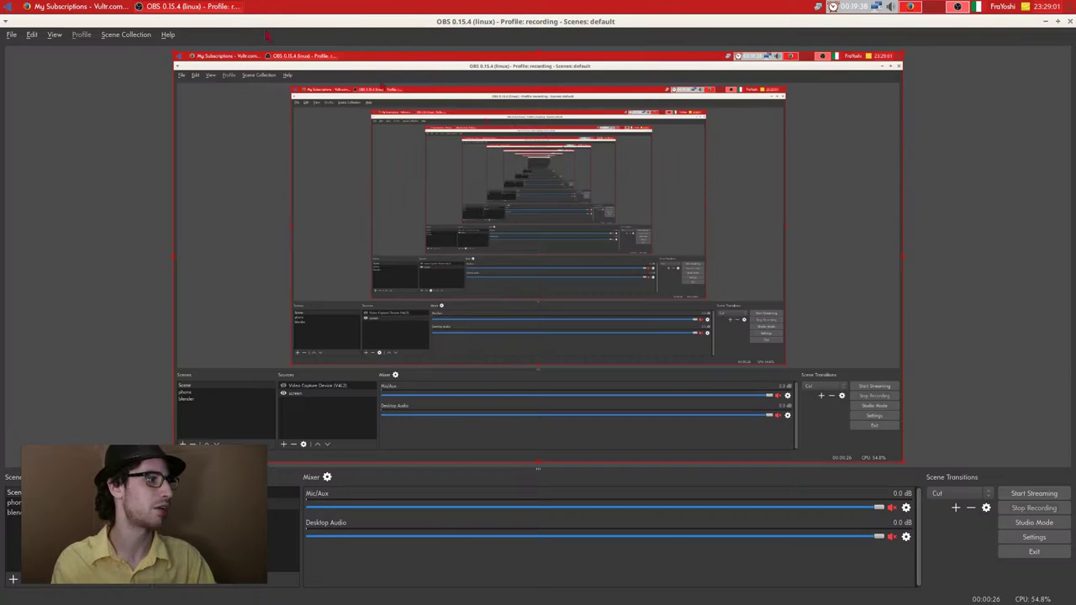
{"action": "left_click", "coordinate": [108, 7]}
{"action": "left_click", "coordinate": [313, 239]}
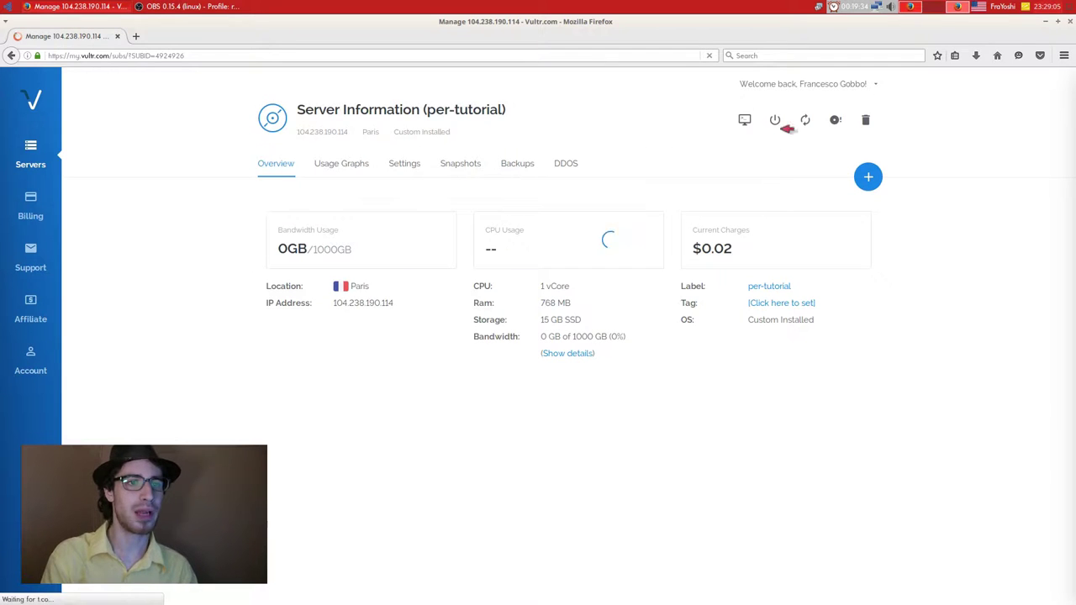
Stop the server, switch the keyboard to Italian, and snapshot it as 'per-tutorial'.
{"action": "left_click", "coordinate": [774, 120]}
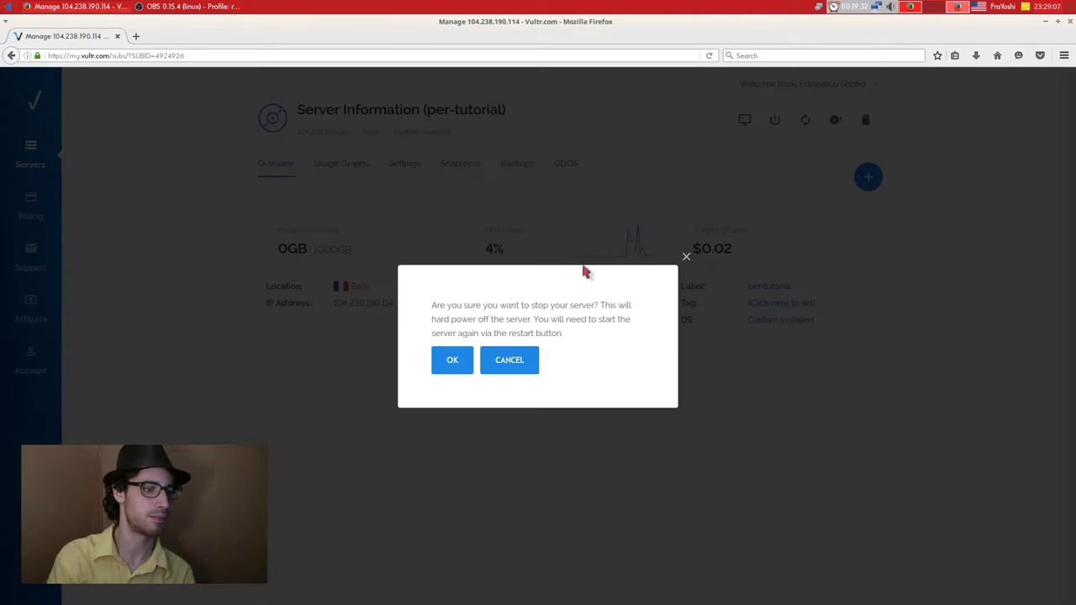
{"action": "left_click", "coordinate": [455, 360]}
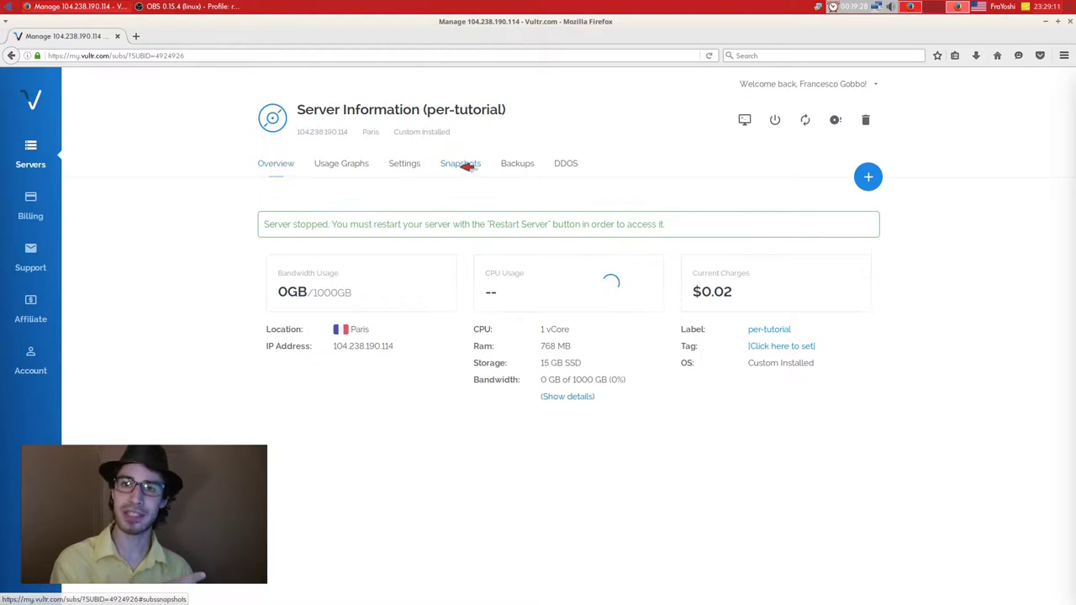
{"action": "left_click", "coordinate": [465, 166]}
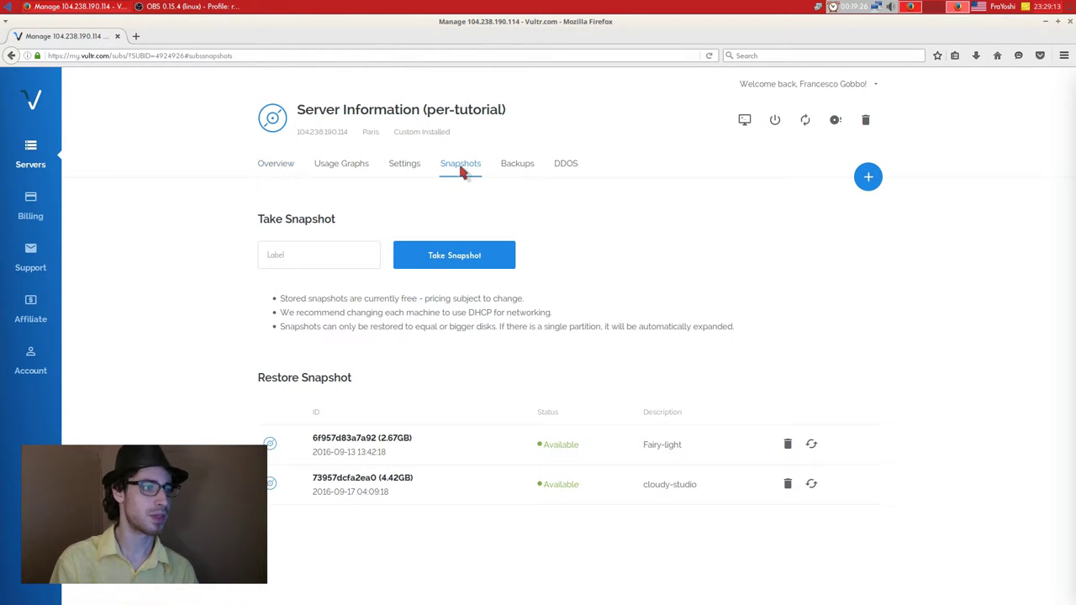
{"action": "left_click", "coordinate": [329, 259]}
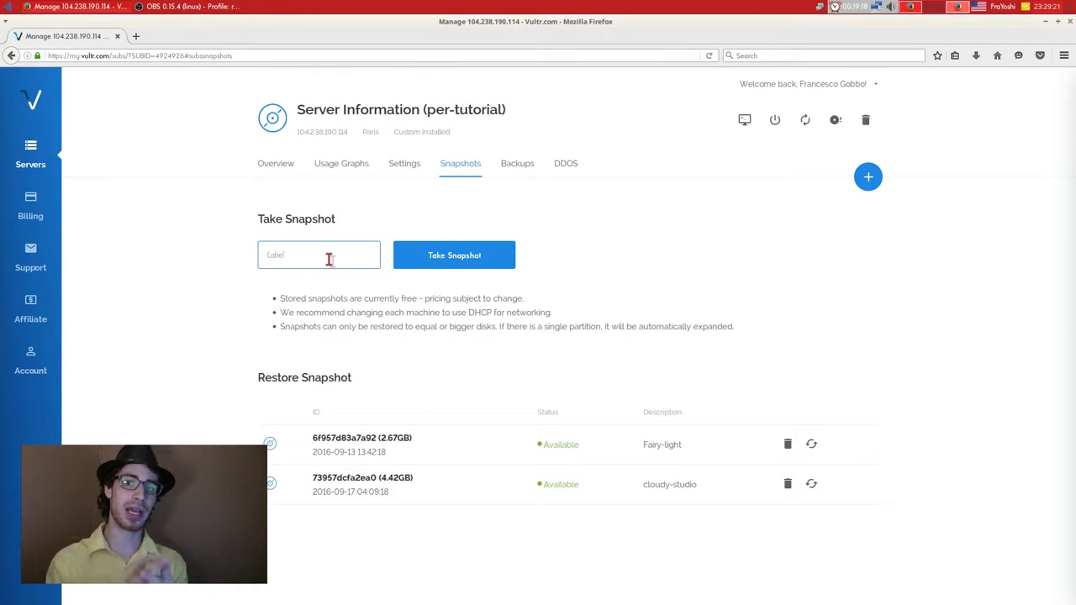
{"action": "type", "text": "er/"}
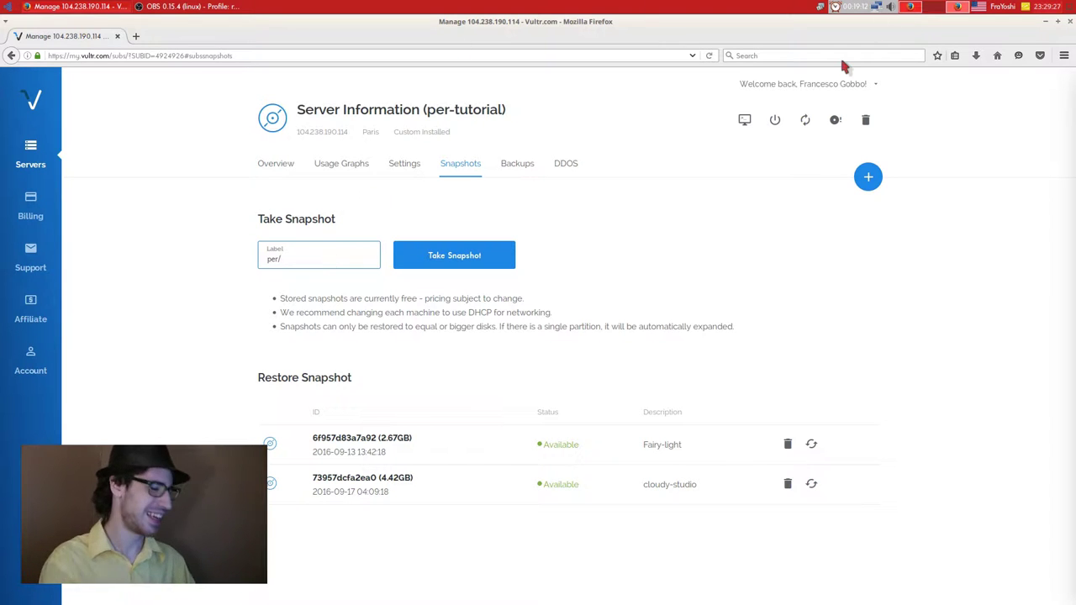
{"action": "left_click", "coordinate": [977, 7]}
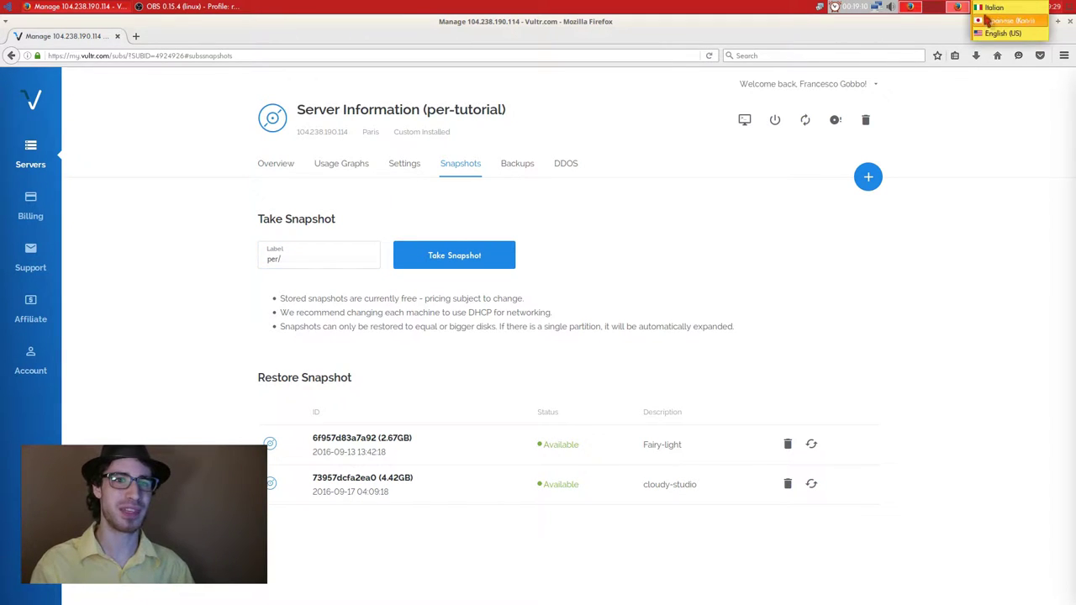
{"action": "left_click", "coordinate": [1000, 34]}
{"action": "key", "text": "BackSpace"}
{"action": "key", "text": "BackSpace"}
{"action": "key", "text": "BackSpace"}
{"action": "key", "text": "BackSpace"}
{"action": "type", "text": "per"}
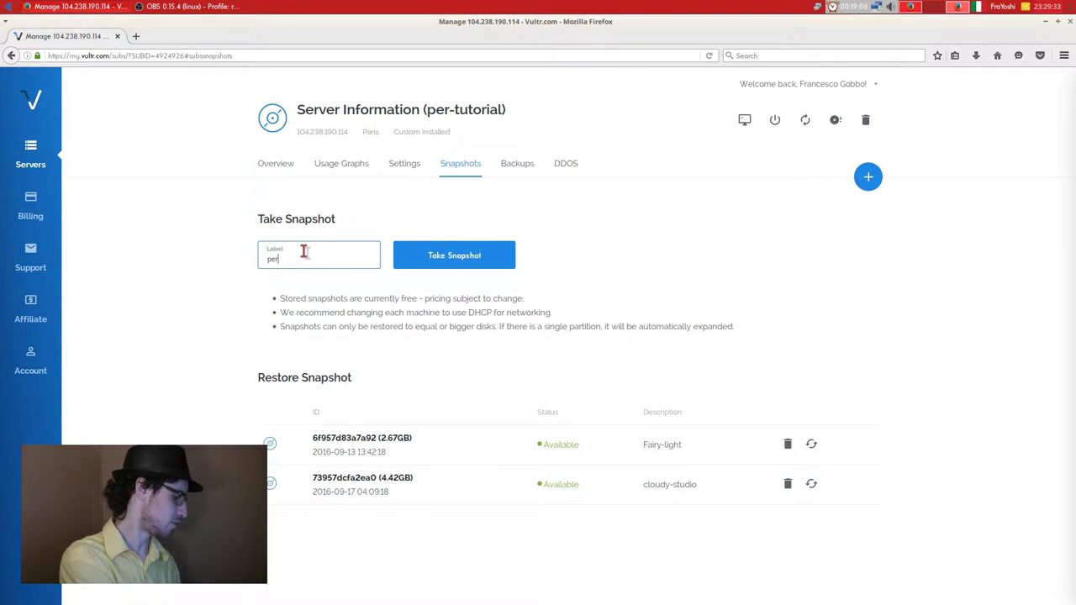
{"action": "type", "text": "-tutorial"}
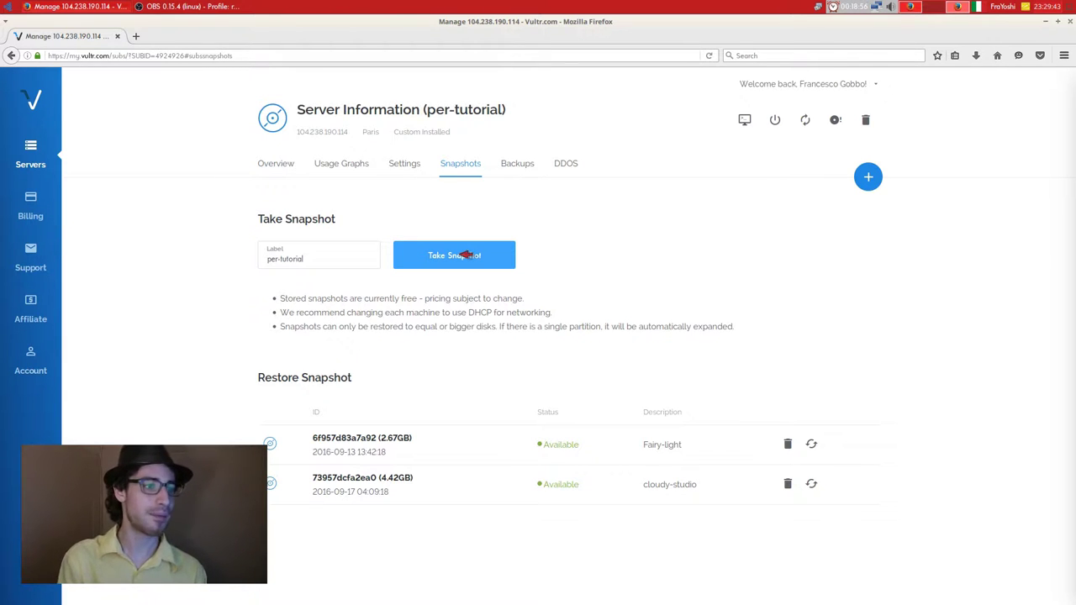
{"action": "left_click", "coordinate": [465, 254]}
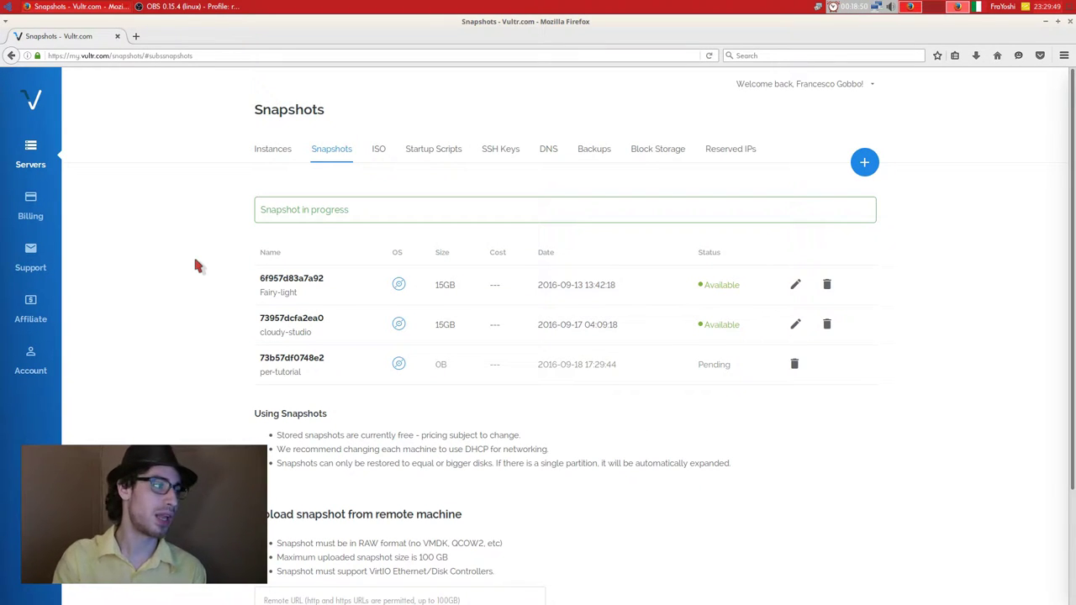
Start a new deployment using snapshot 6f957d83a7a92 as the server type.
{"action": "left_click", "coordinate": [869, 161]}
{"action": "scroll", "coordinate": [288, 192], "scroll_direction": "down", "scroll_amount": 3}
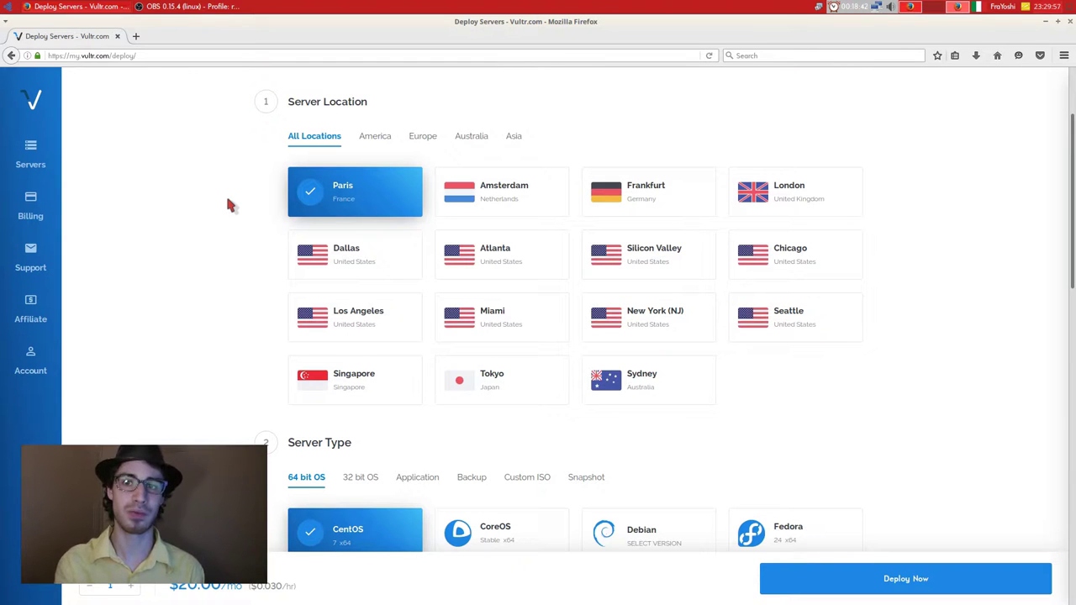
{"action": "scroll", "coordinate": [201, 239], "scroll_direction": "down", "scroll_amount": 3}
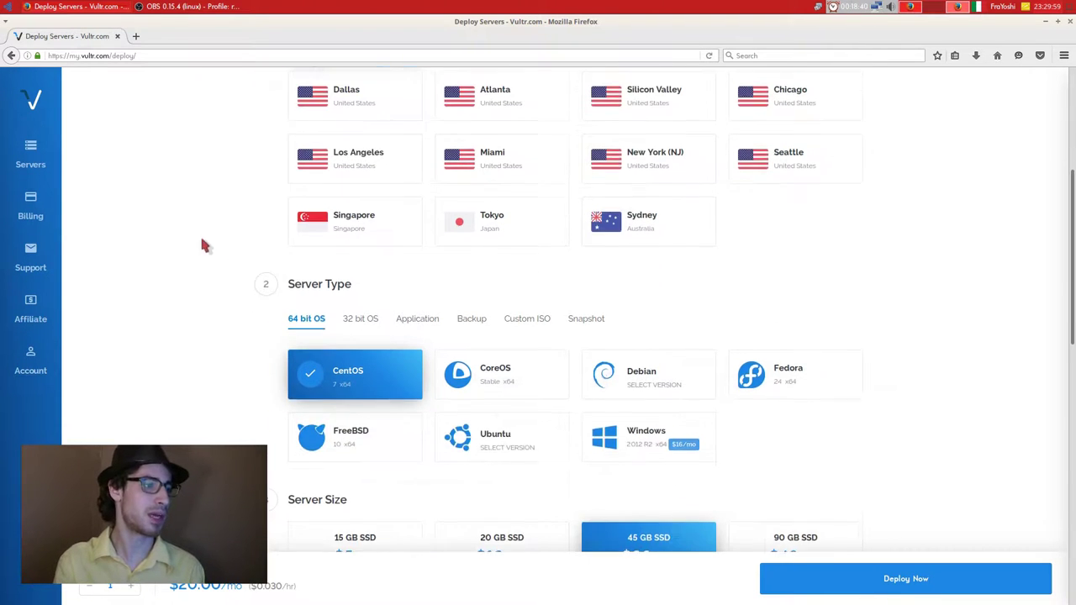
{"action": "left_click", "coordinate": [581, 318]}
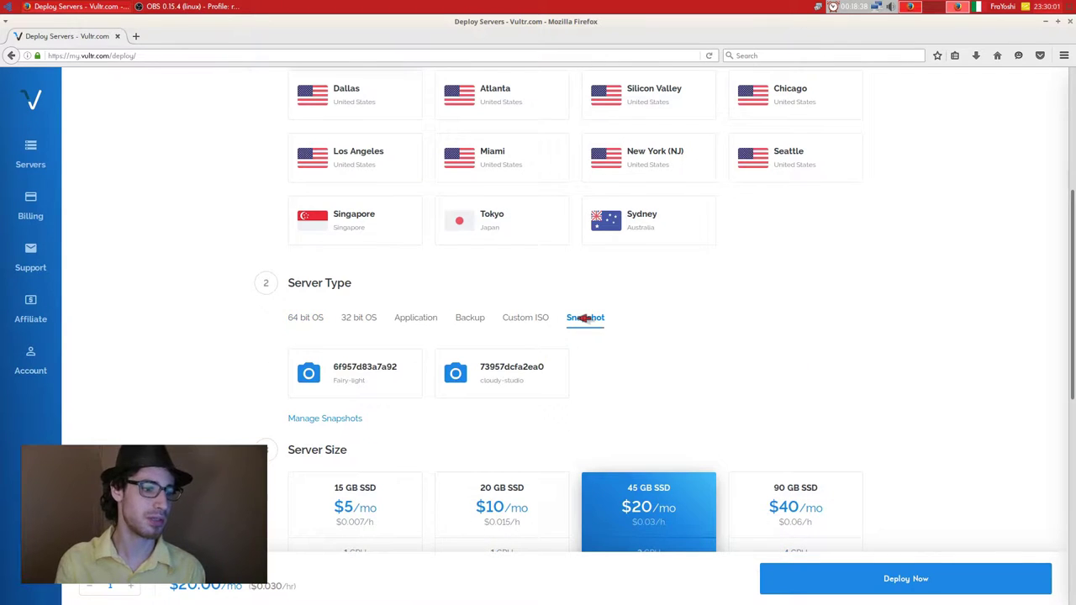
{"action": "scroll", "coordinate": [554, 375], "scroll_direction": "down", "scroll_amount": 1}
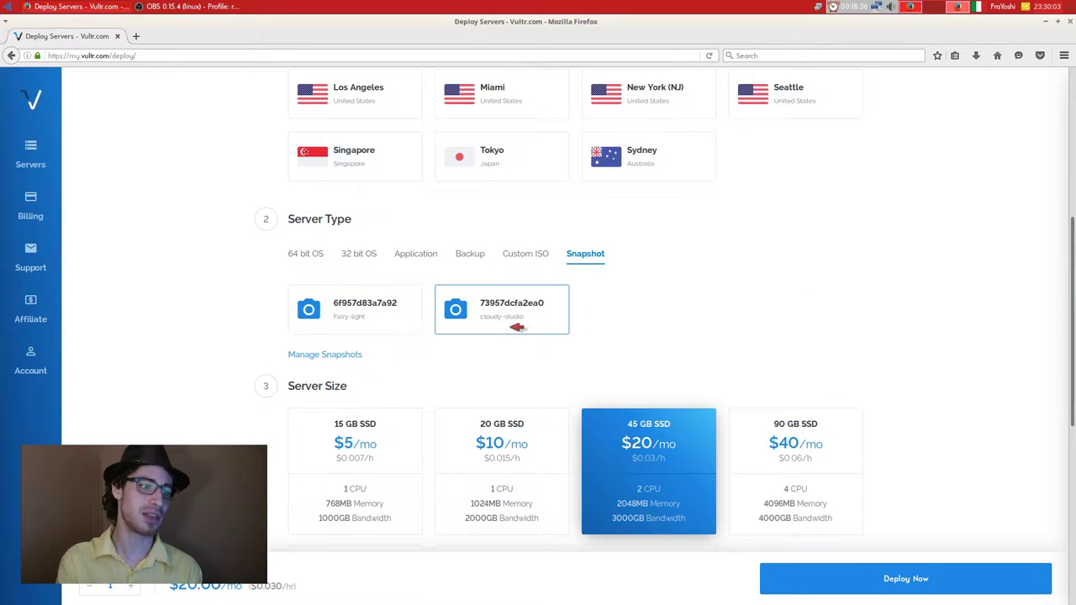
{"action": "left_click", "coordinate": [358, 320]}
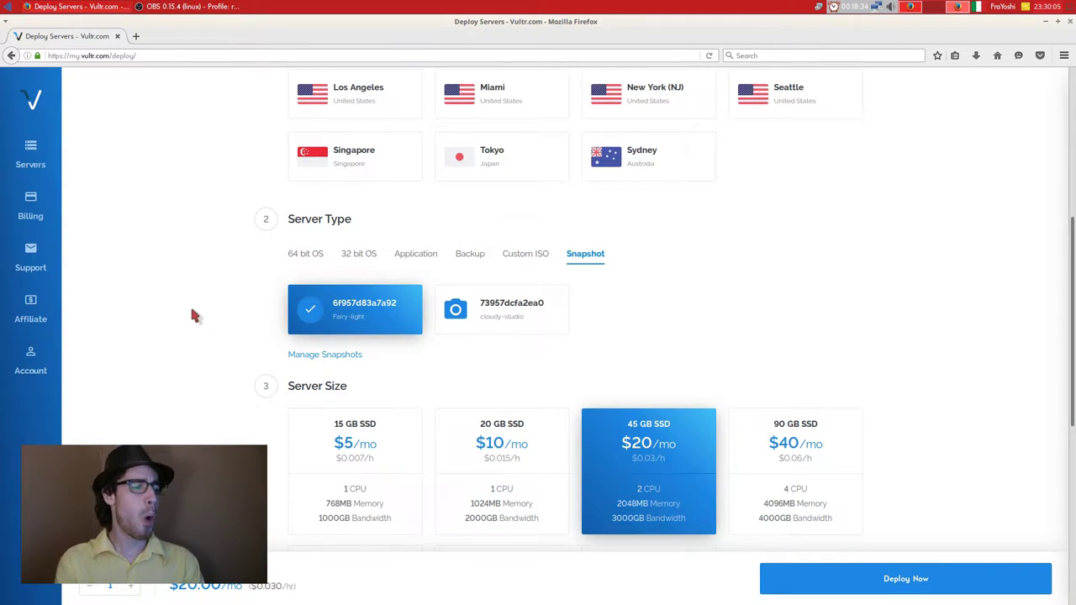
Pick the 600 GB $320/mo plan, then switch to Dedicated Instance.
{"action": "scroll", "coordinate": [313, 334], "scroll_direction": "down", "scroll_amount": 1}
{"action": "scroll", "coordinate": [619, 388], "scroll_direction": "down", "scroll_amount": 3}
{"action": "left_click", "coordinate": [676, 389]}
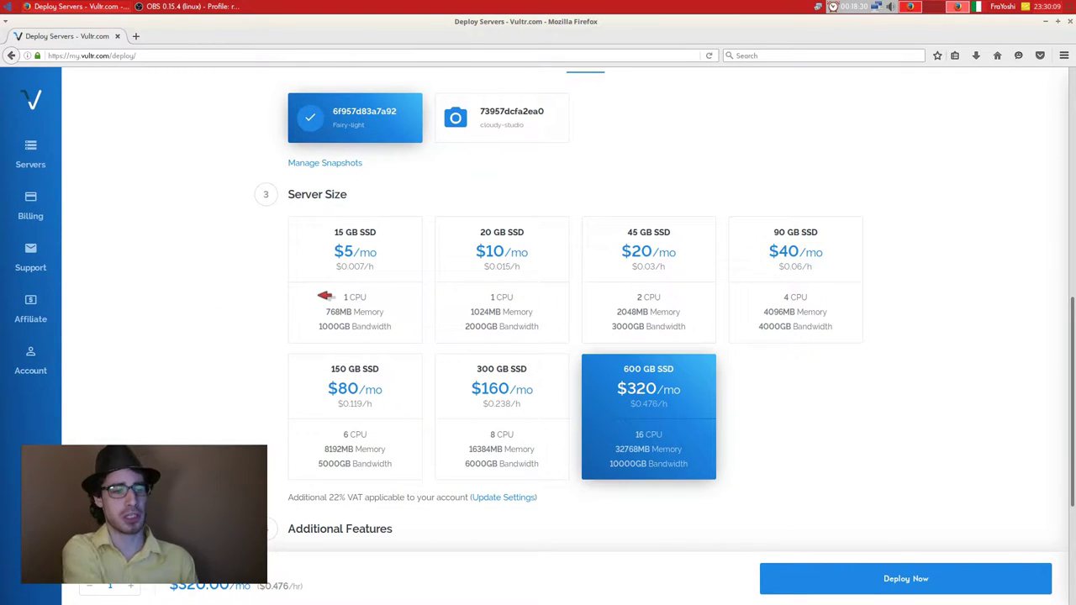
{"action": "scroll", "coordinate": [324, 296], "scroll_direction": "up", "scroll_amount": 5}
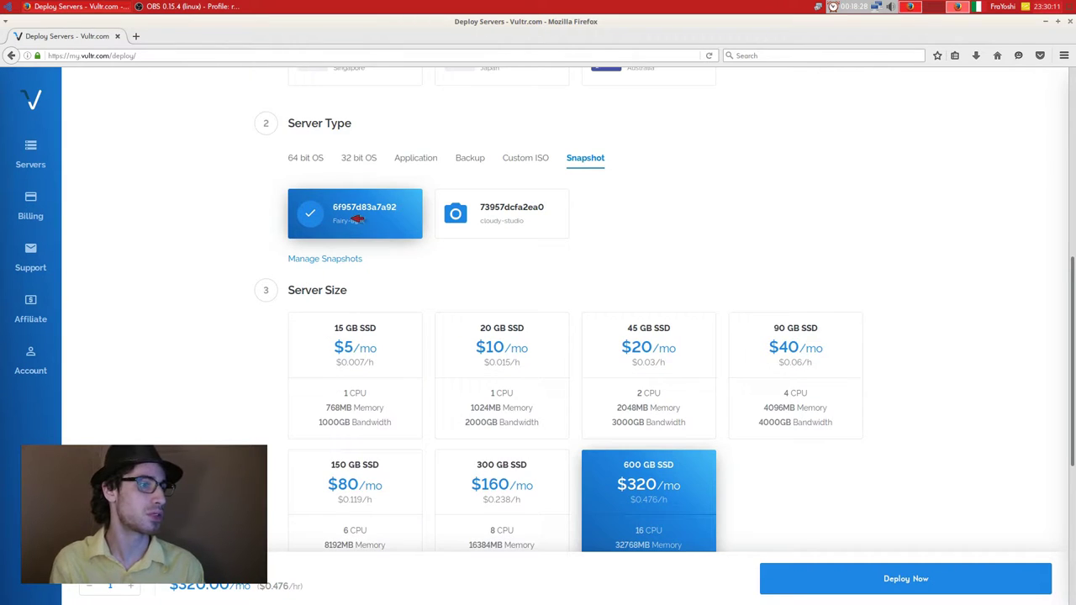
{"action": "scroll", "coordinate": [621, 351], "scroll_direction": "down", "scroll_amount": 1}
{"action": "scroll", "coordinate": [561, 326], "scroll_direction": "up", "scroll_amount": 7}
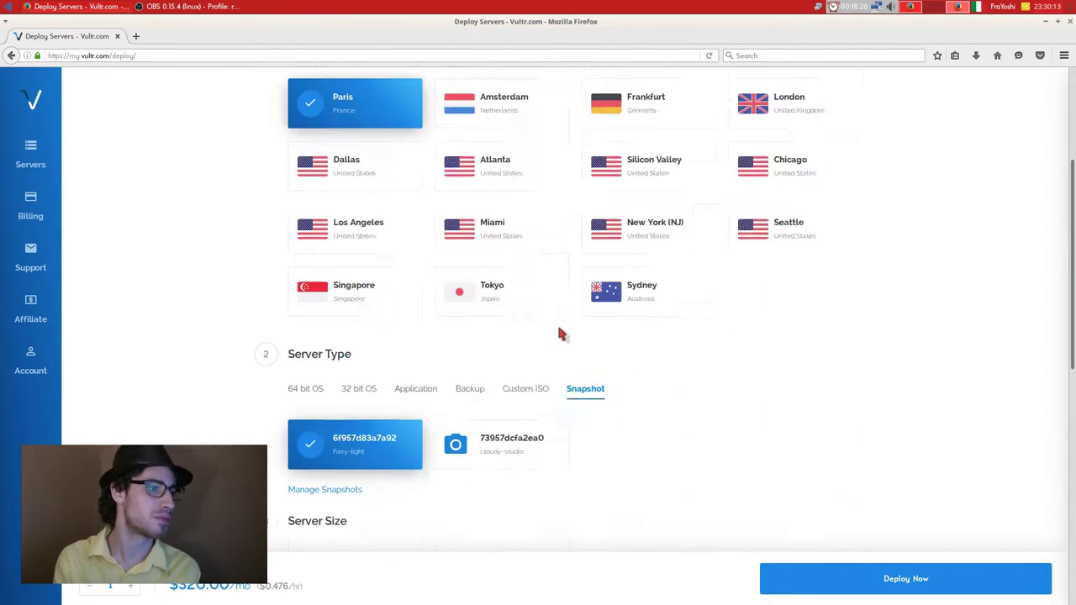
{"action": "left_click", "coordinate": [661, 175]}
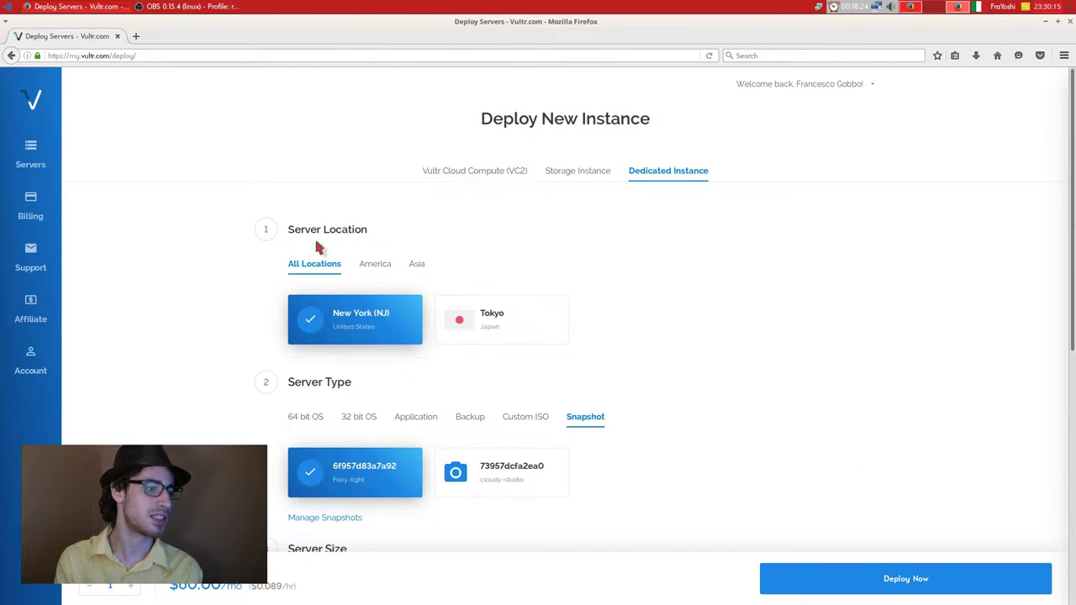
Choose the 4 X 120 GB dedicated plan and set the hostname to 'nome'.
{"action": "scroll", "coordinate": [319, 245], "scroll_direction": "down", "scroll_amount": 5}
{"action": "left_click", "coordinate": [798, 388]}
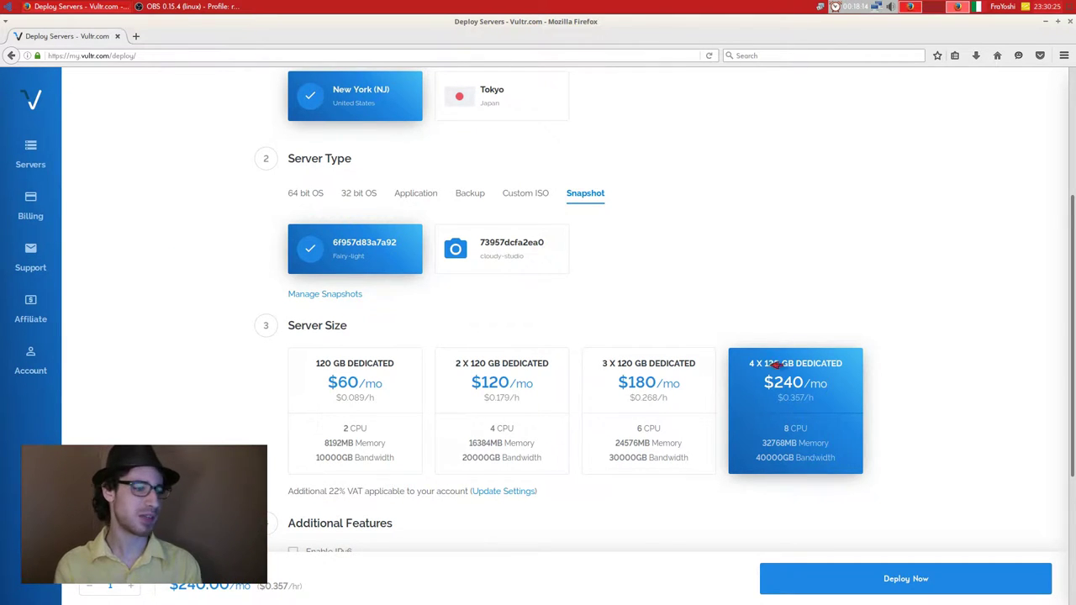
{"action": "scroll", "coordinate": [778, 363], "scroll_direction": "down", "scroll_amount": 3}
{"action": "left_click", "coordinate": [354, 492]}
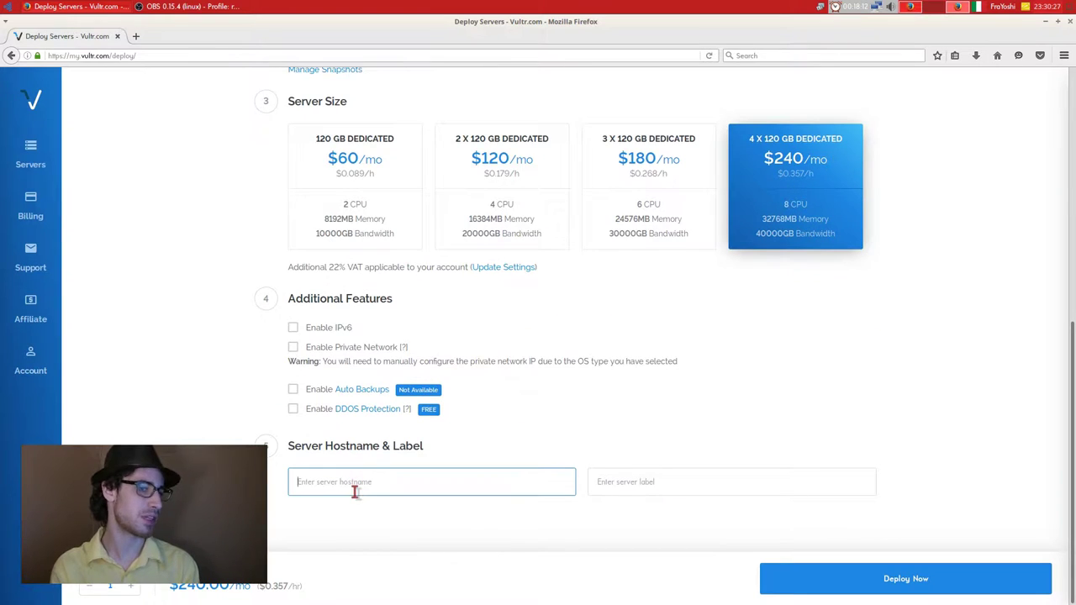
{"action": "type", "text": "nome"}
{"action": "left_click", "coordinate": [928, 406]}
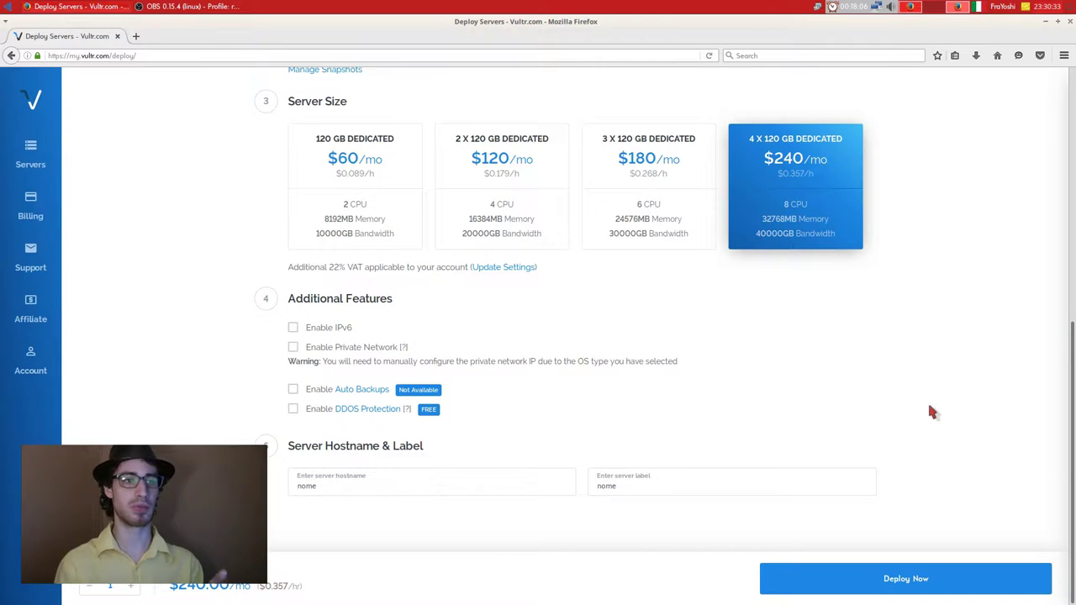
Switch to Cloud Compute (VC2) with the 15 GB $5/mo plan and snapshot 6f957d83a7a92.
{"action": "scroll", "coordinate": [931, 412], "scroll_direction": "up", "scroll_amount": 3}
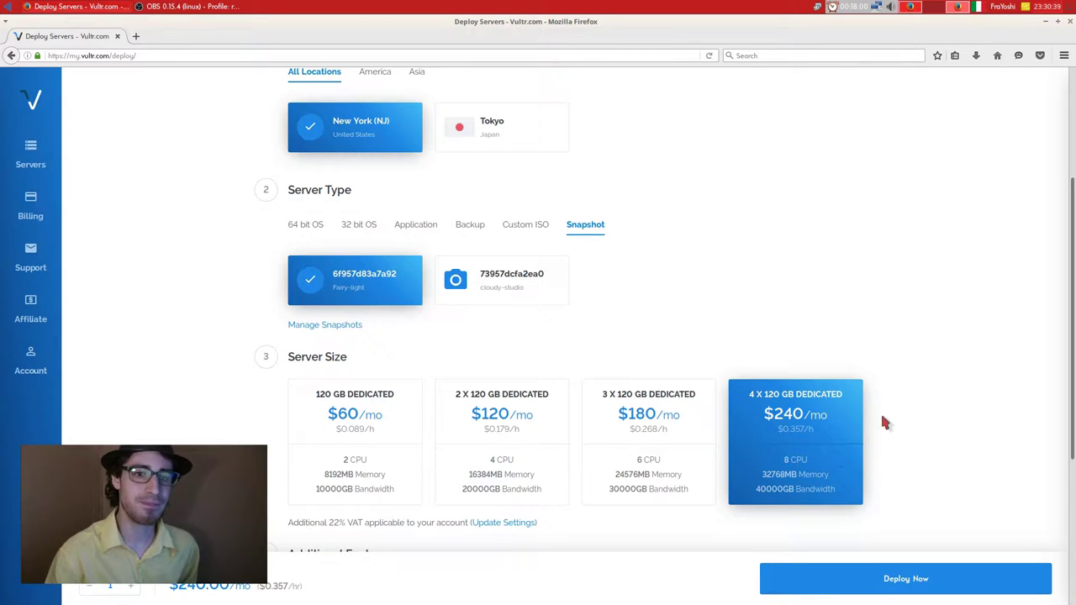
{"action": "scroll", "coordinate": [607, 300], "scroll_direction": "up", "scroll_amount": 5}
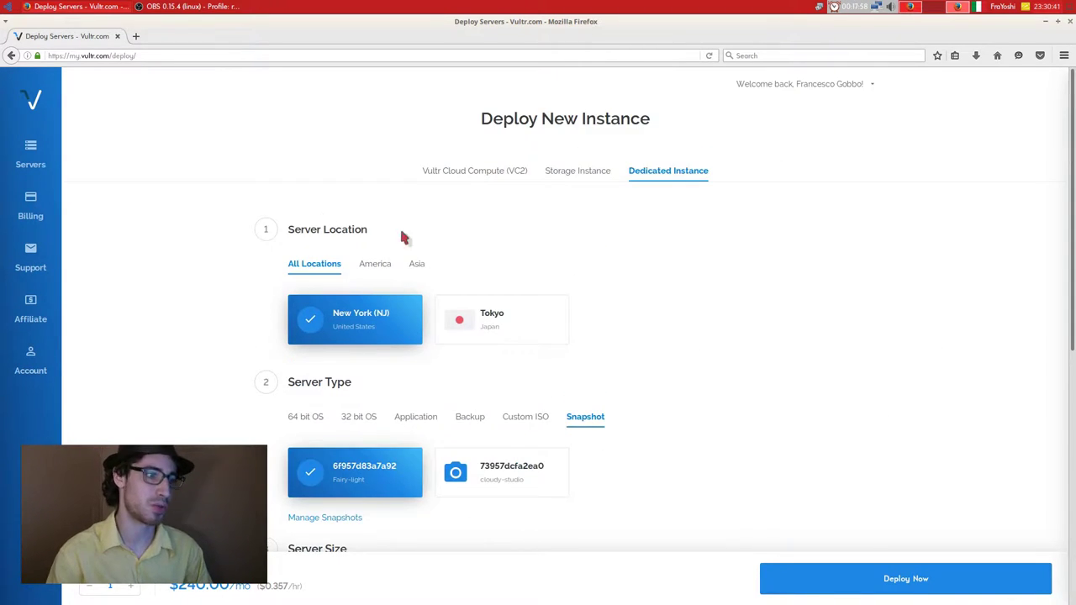
{"action": "left_click", "coordinate": [483, 170]}
{"action": "scroll", "coordinate": [336, 269], "scroll_direction": "down", "scroll_amount": 10}
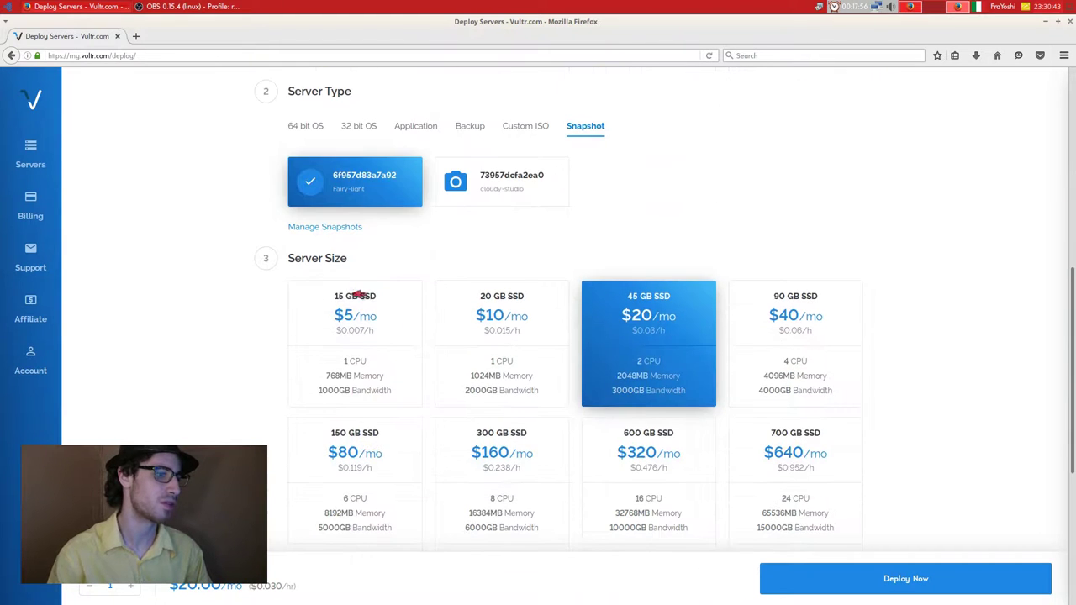
{"action": "left_click", "coordinate": [382, 286]}
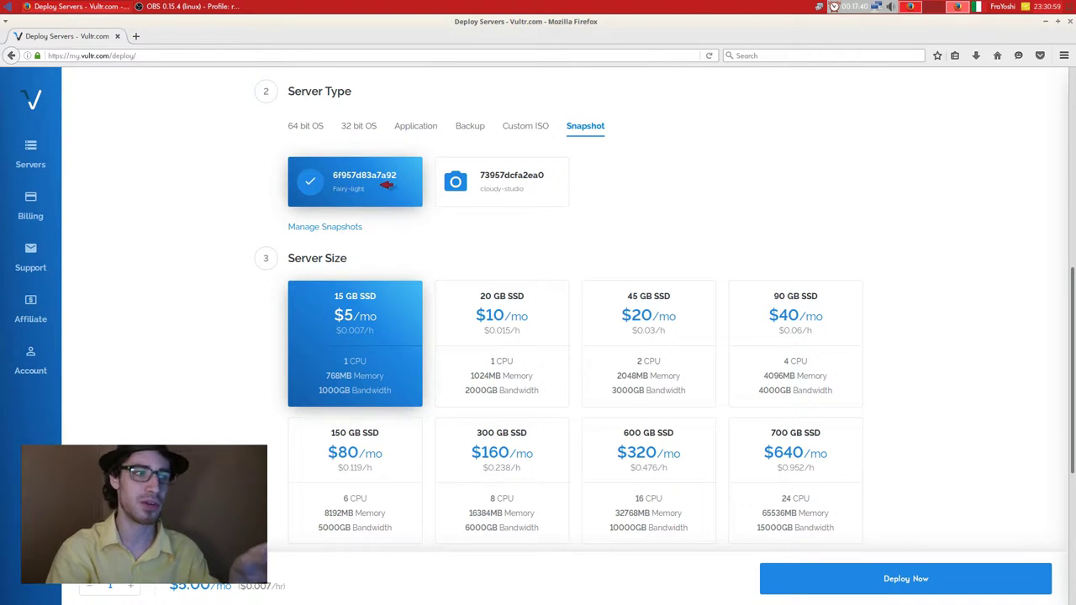
{"action": "left_click", "coordinate": [445, 178]}
{"action": "left_click", "coordinate": [404, 181]}
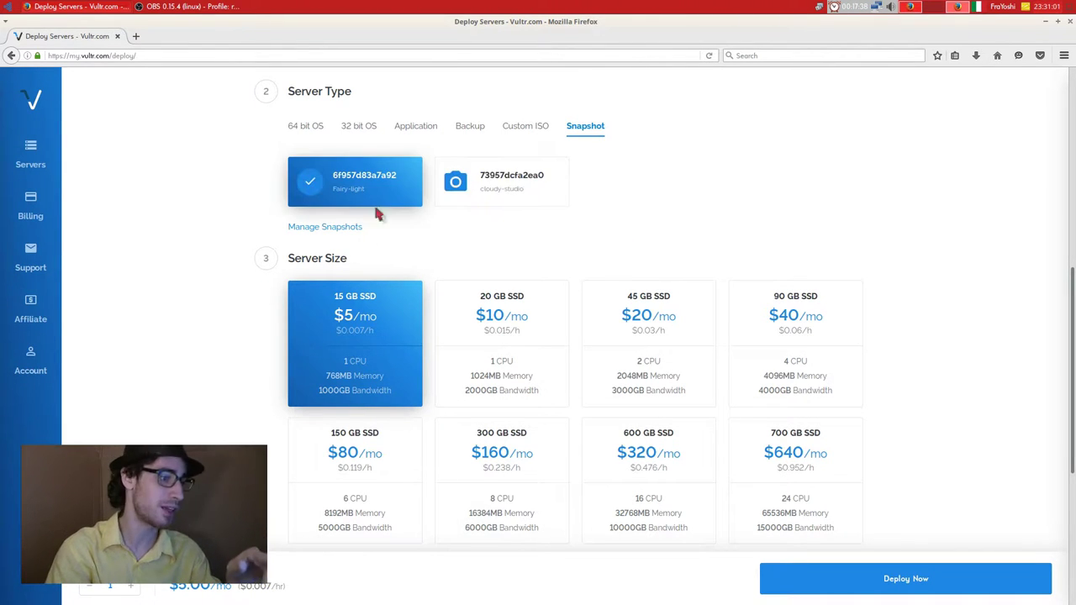
{"action": "scroll", "coordinate": [421, 372], "scroll_direction": "down", "scroll_amount": 4}
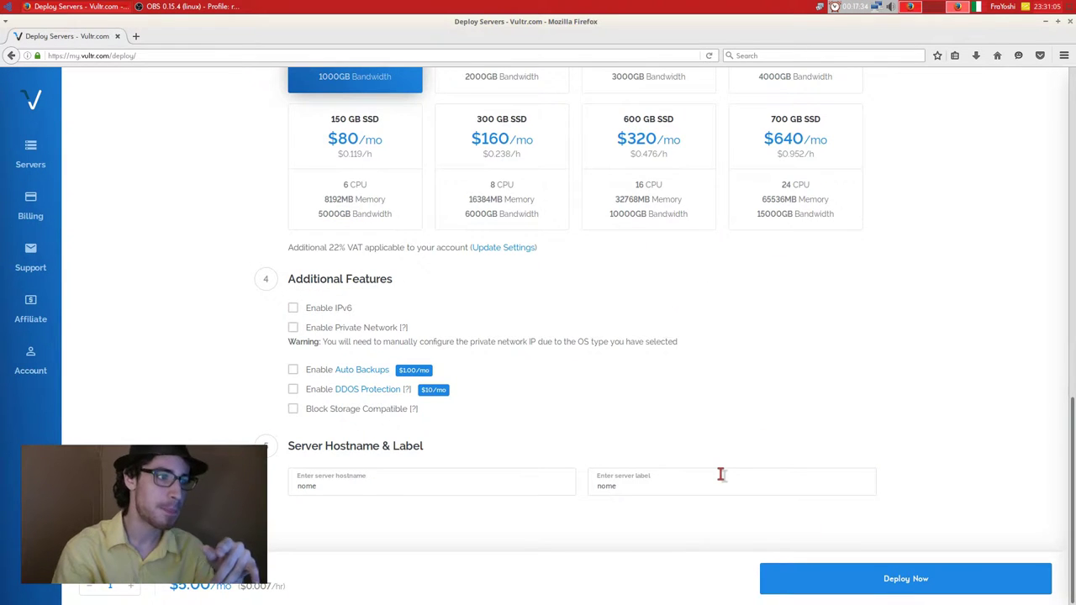
{"action": "scroll", "coordinate": [673, 475], "scroll_direction": "up", "scroll_amount": 10}
{"action": "left_click", "coordinate": [36, 167]}
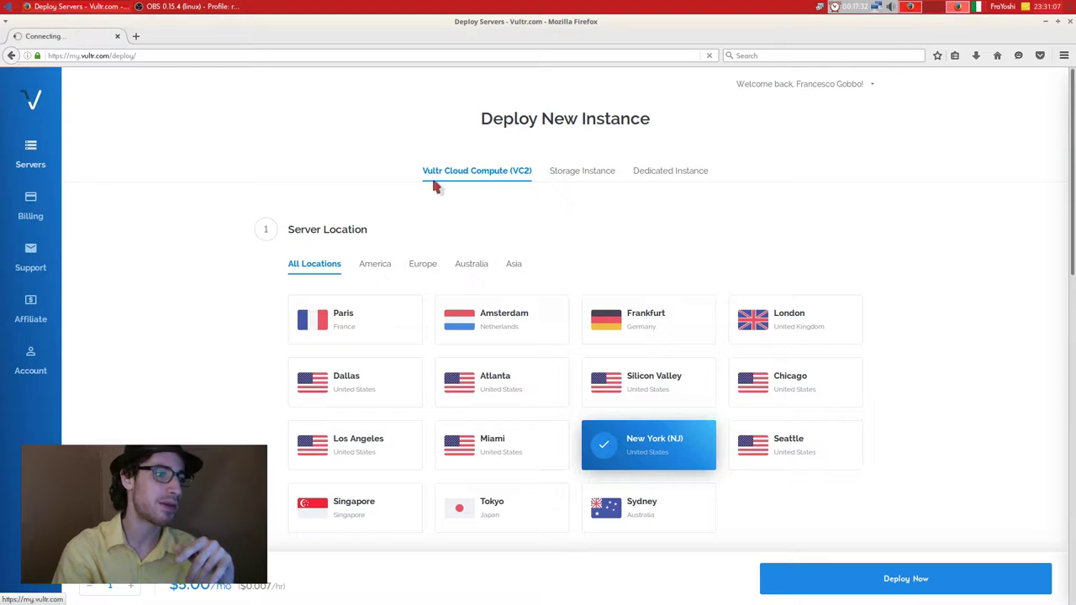
Check per-tutorial's snapshots, then bring up its Settings page with the IPv4 public network details.
{"action": "left_click", "coordinate": [310, 240]}
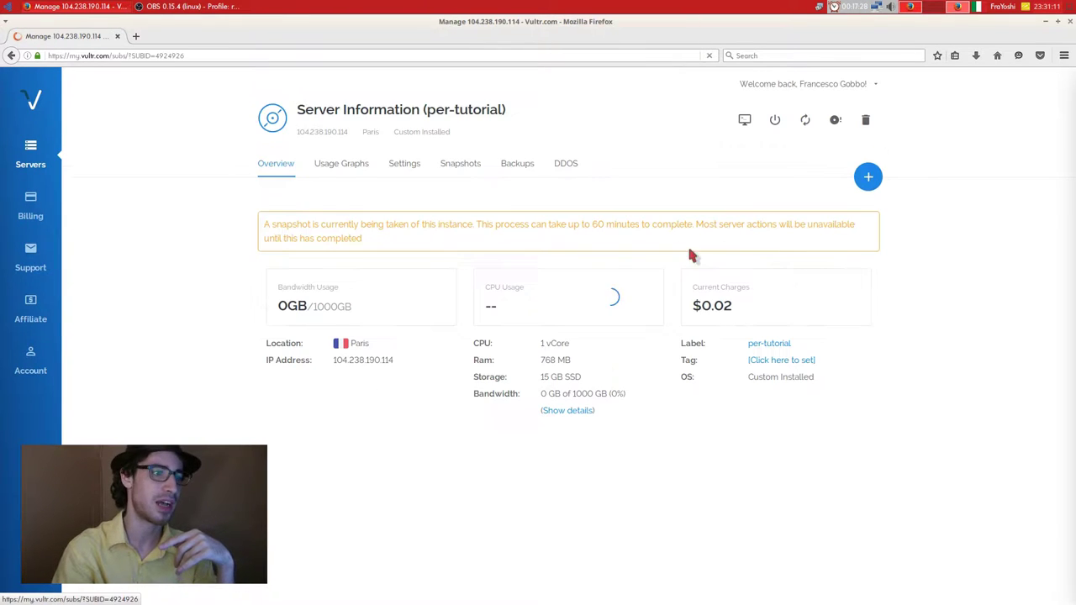
{"action": "left_click", "coordinate": [460, 164]}
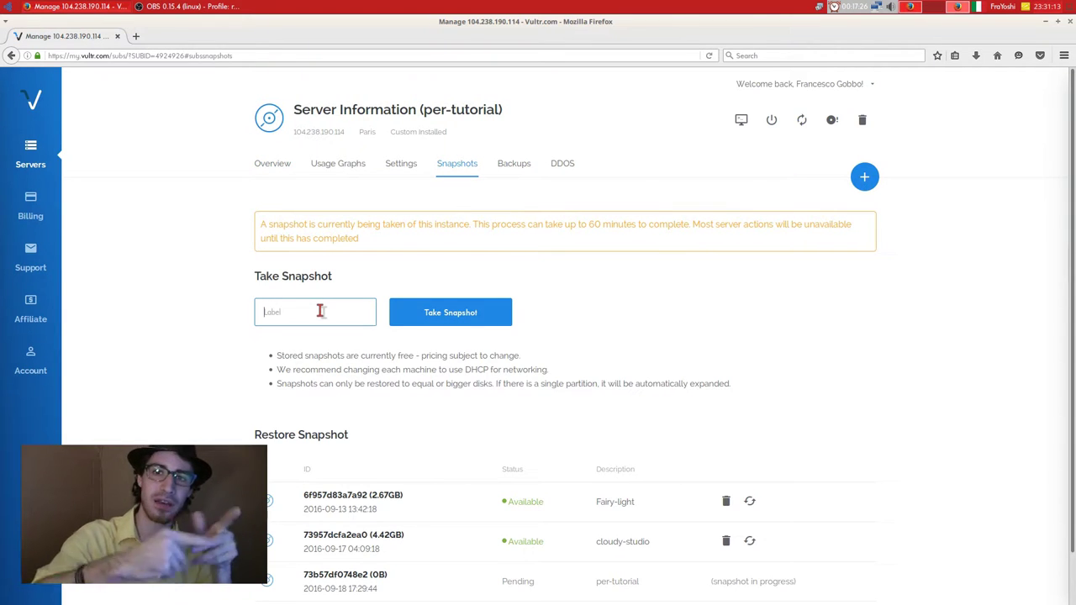
{"action": "scroll", "coordinate": [502, 434], "scroll_direction": "down", "scroll_amount": 1}
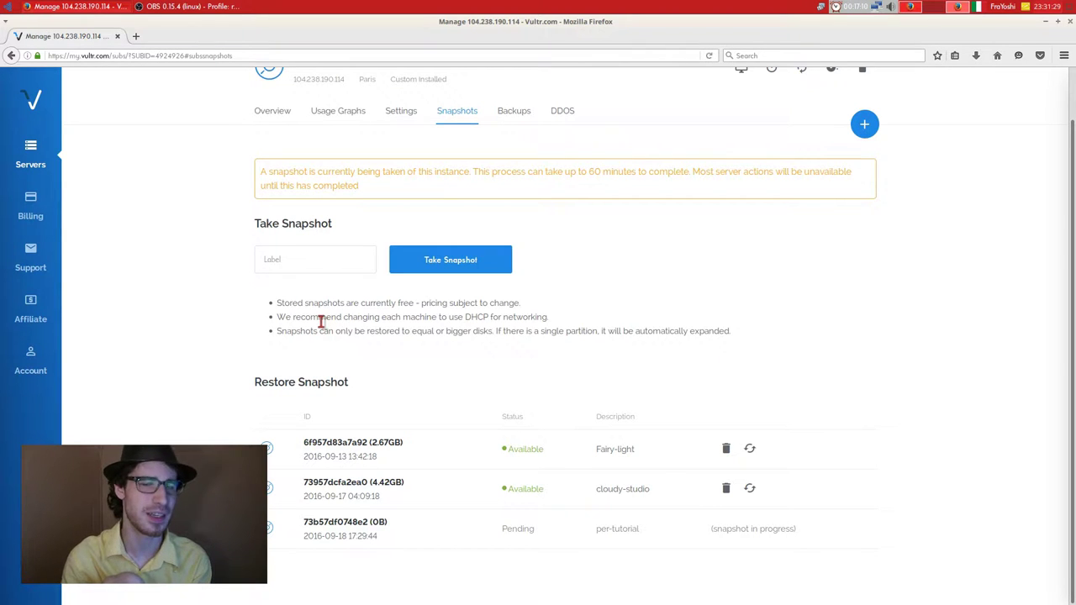
{"action": "left_click", "coordinate": [274, 110]}
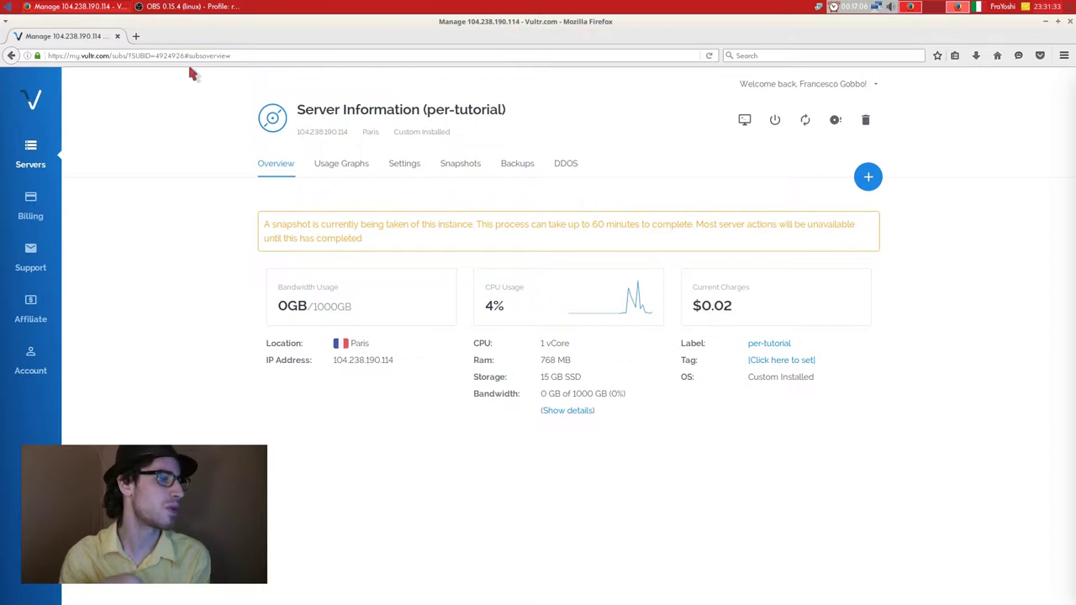
{"action": "left_click", "coordinate": [404, 168]}
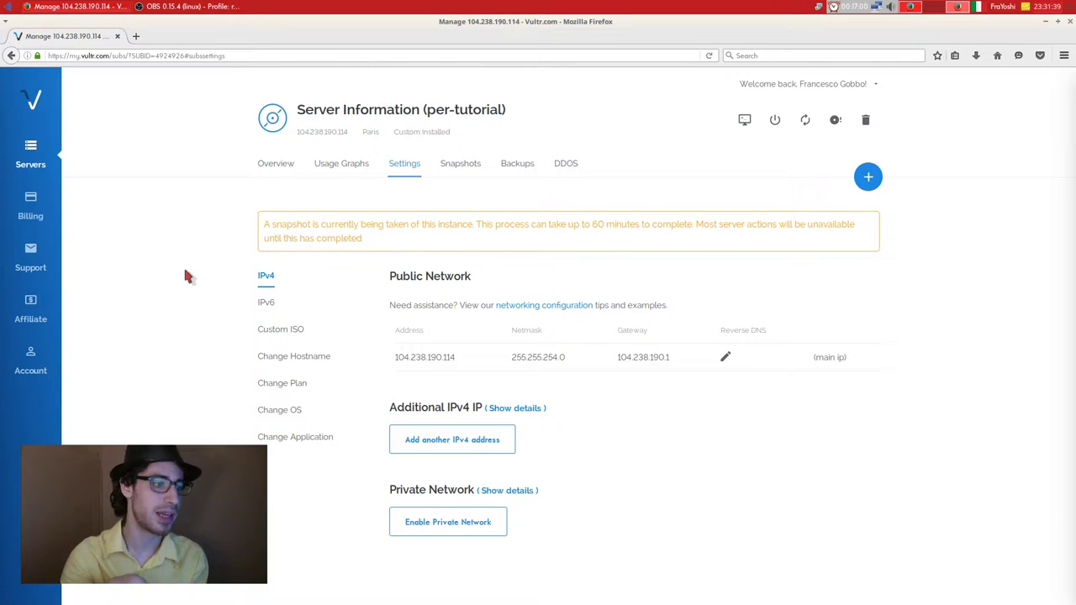
Browse the server's available change-plan options without choosing a new plan.
{"action": "left_click", "coordinate": [287, 379]}
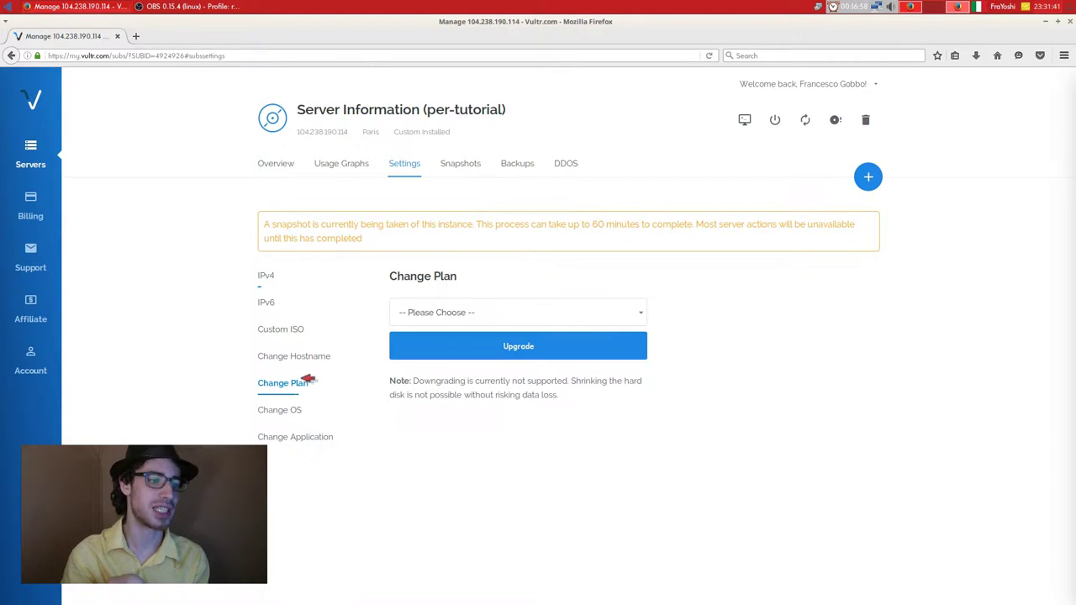
{"action": "left_click", "coordinate": [499, 312]}
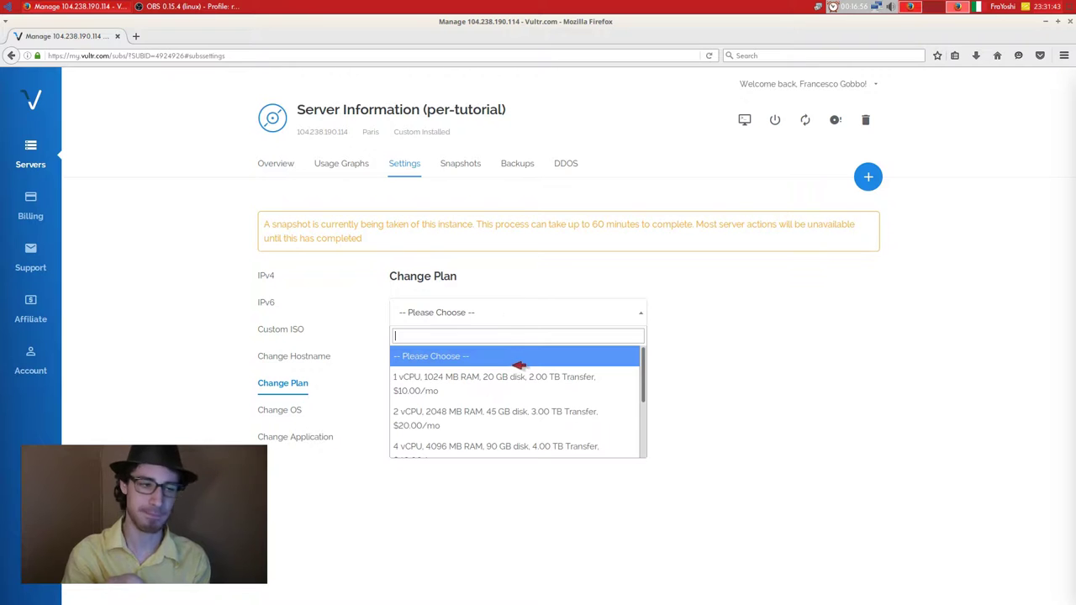
{"action": "scroll", "coordinate": [516, 364], "scroll_direction": "down", "scroll_amount": 3}
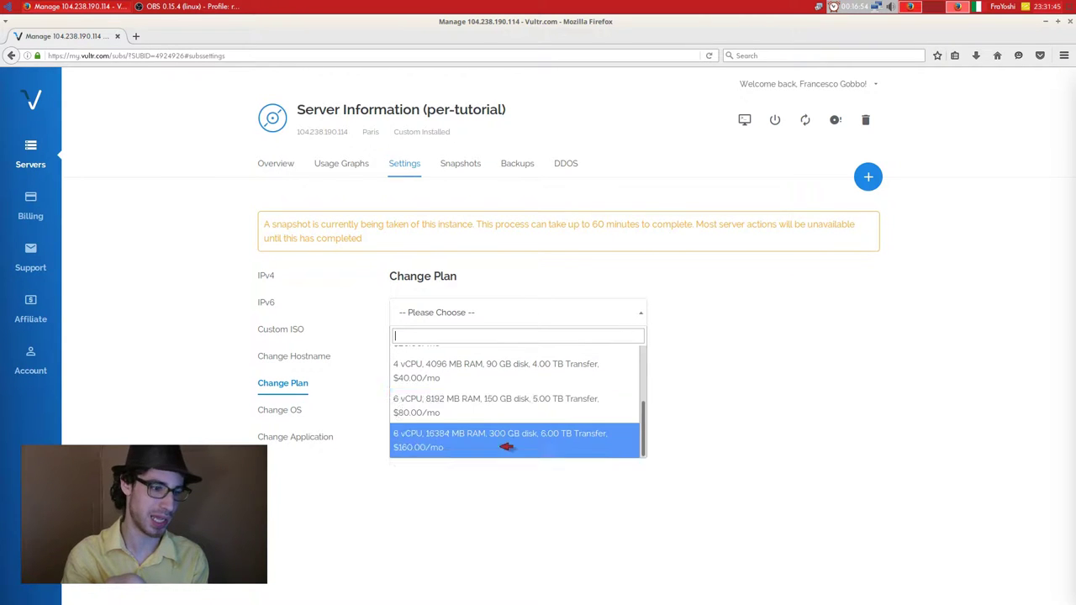
{"action": "left_click", "coordinate": [788, 392]}
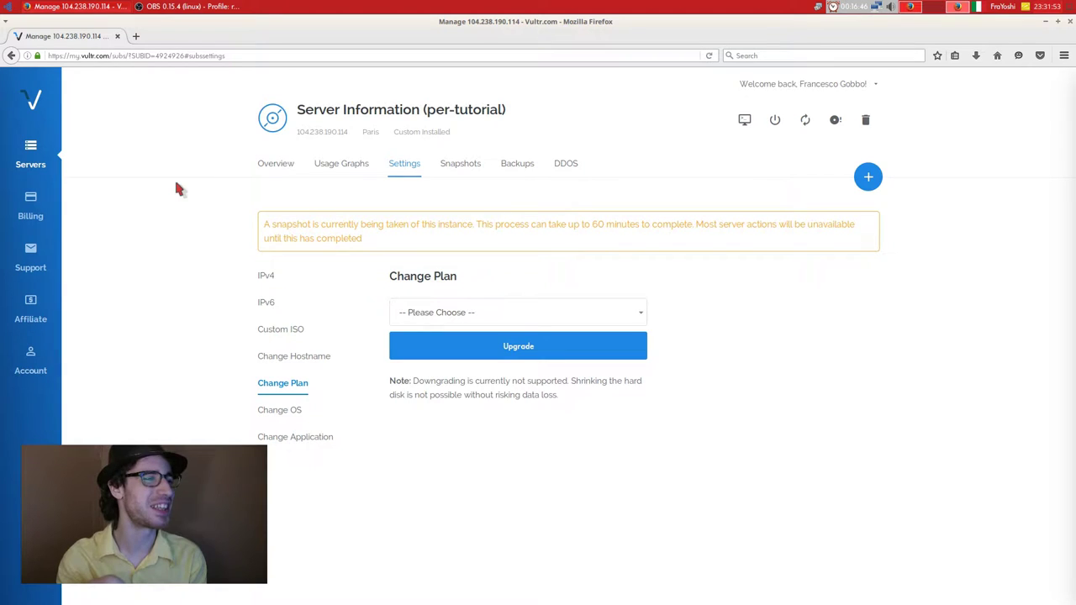
Glance at the DDOS protection options, then return to the Servers instance list.
{"action": "left_click", "coordinate": [565, 163]}
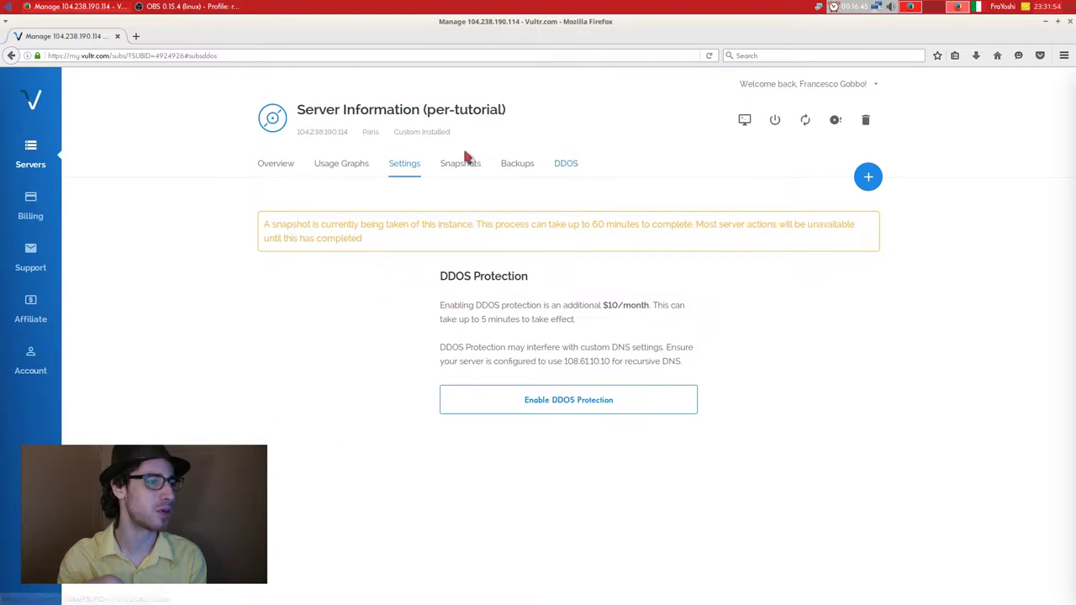
{"action": "left_click", "coordinate": [265, 171]}
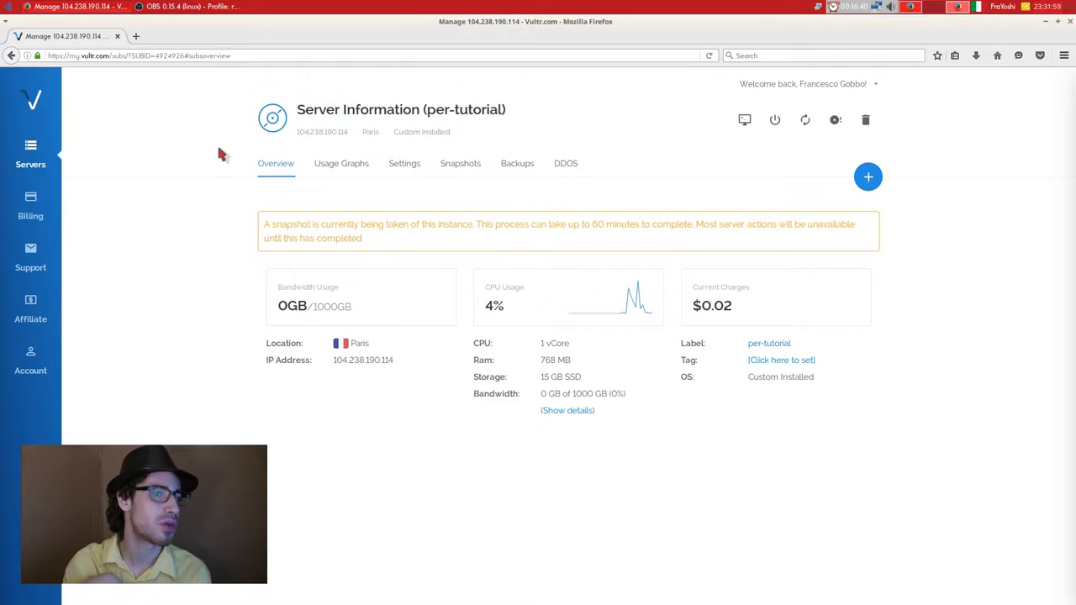
{"action": "left_click", "coordinate": [33, 155]}
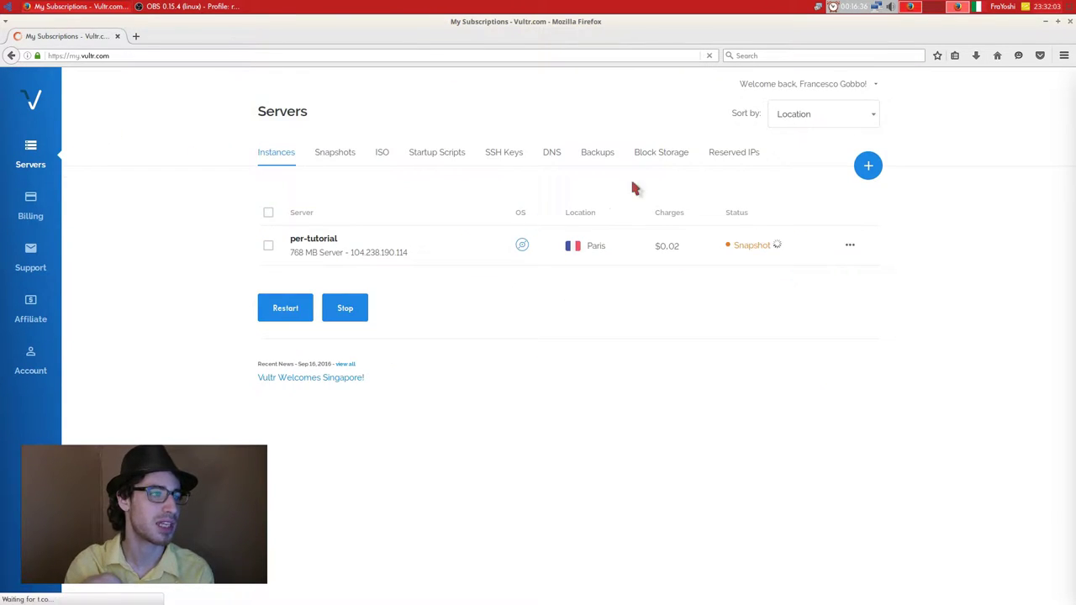
{"action": "left_click", "coordinate": [868, 166]}
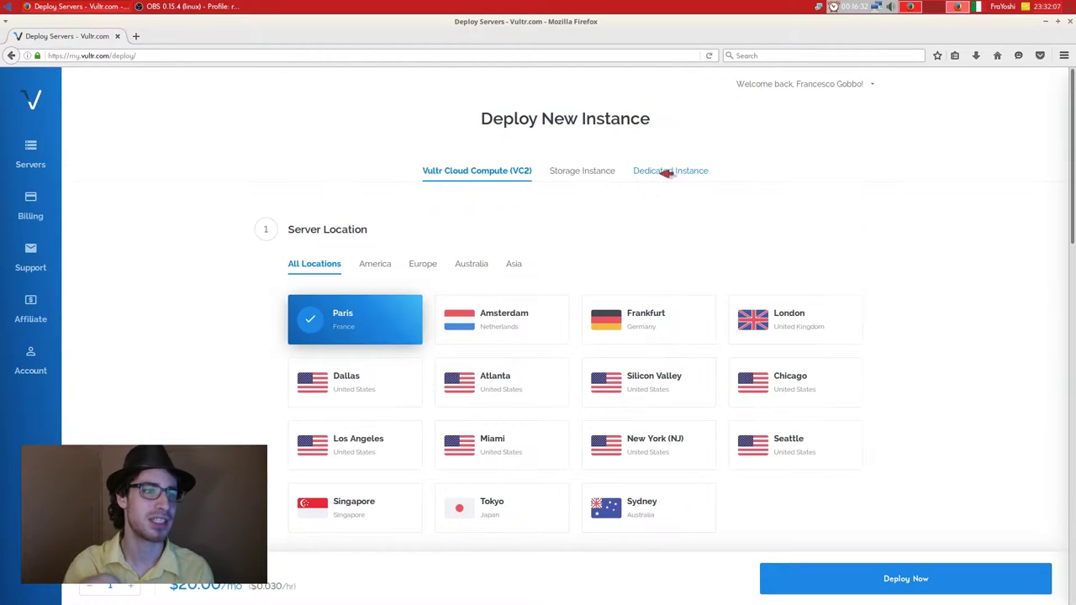
{"action": "left_click", "coordinate": [665, 171]}
{"action": "scroll", "coordinate": [226, 197], "scroll_direction": "down", "scroll_amount": 10}
{"action": "scroll", "coordinate": [250, 254], "scroll_direction": "up", "scroll_amount": 4}
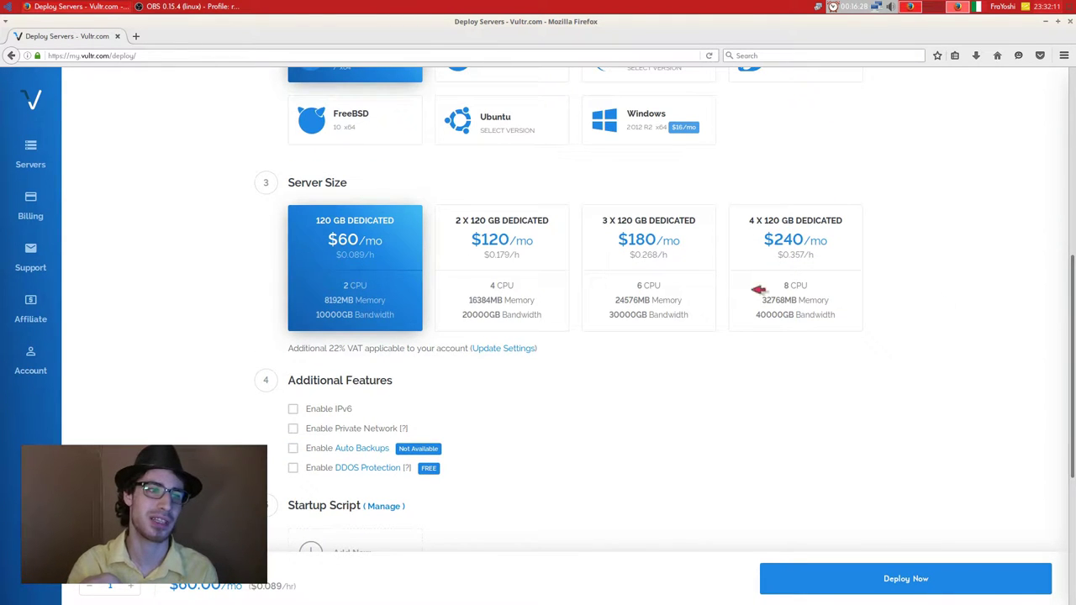
{"action": "scroll", "coordinate": [238, 217], "scroll_direction": "up", "scroll_amount": 5}
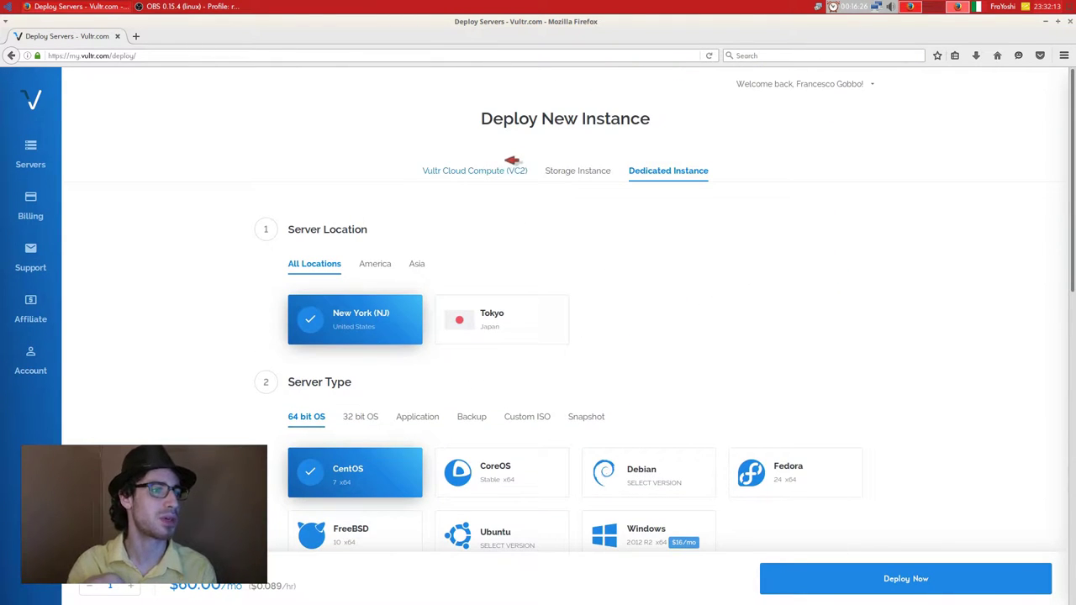
{"action": "left_click", "coordinate": [504, 164]}
{"action": "left_click", "coordinate": [38, 153]}
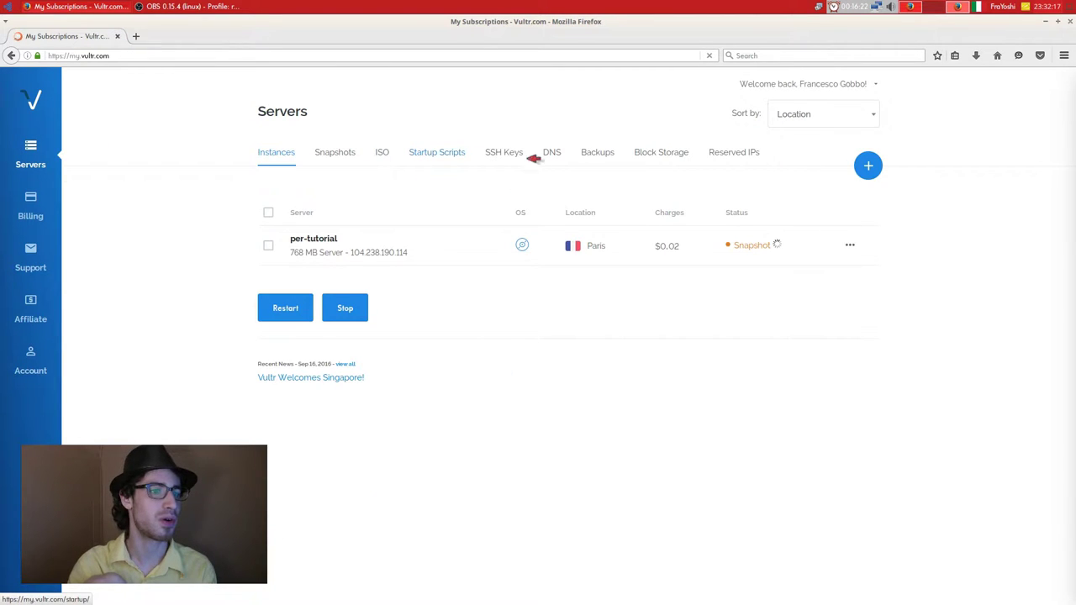
{"action": "left_click", "coordinate": [311, 236]}
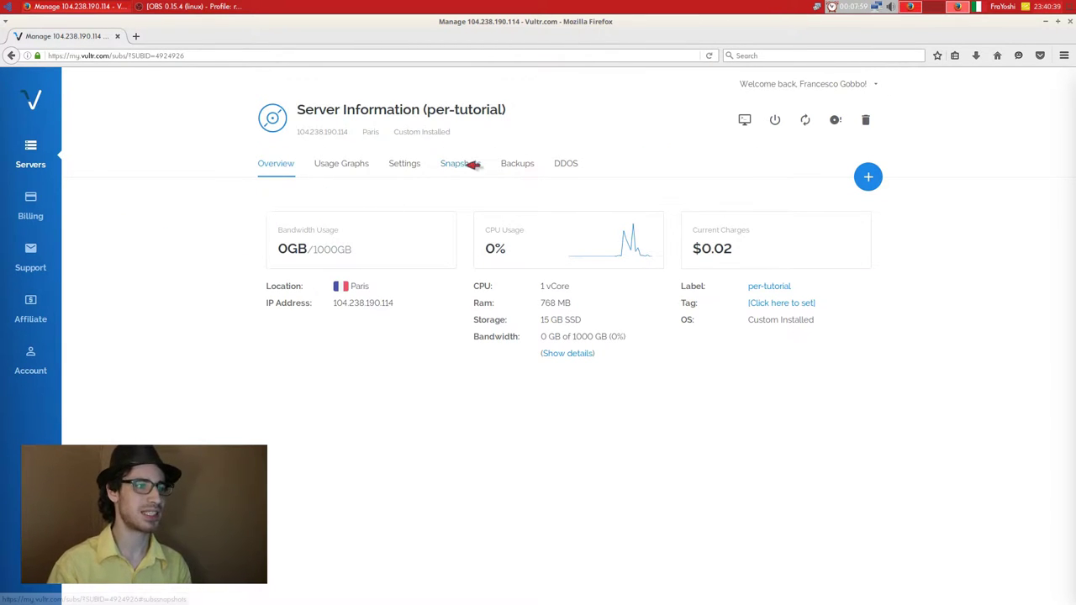
Destroy the per-tutorial server, confirming with YES, after checking its snapshot.
{"action": "left_click", "coordinate": [467, 163]}
{"action": "left_click", "coordinate": [292, 166]}
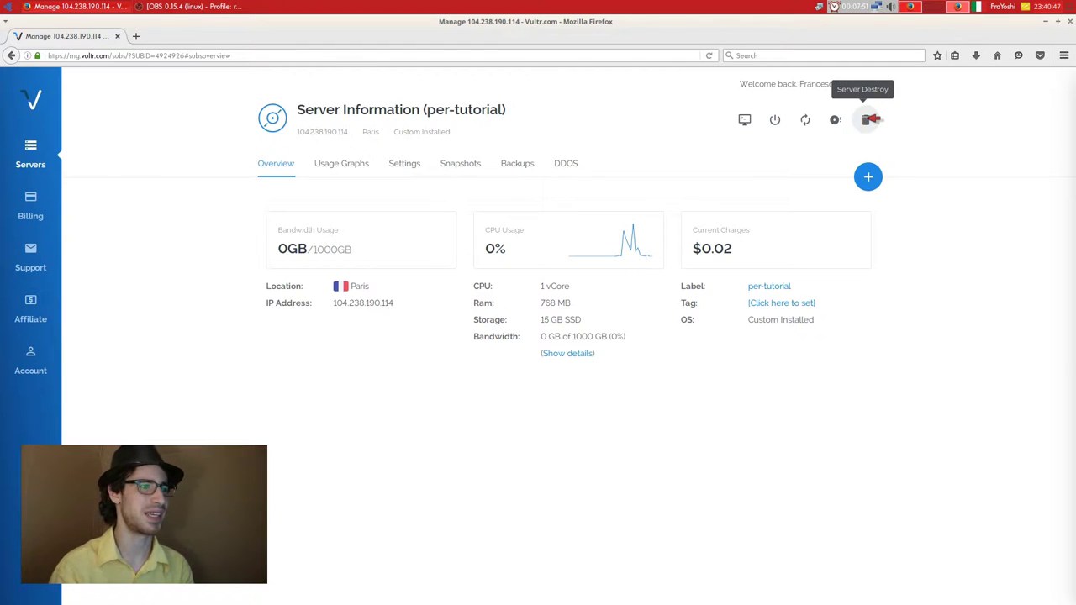
{"action": "left_click", "coordinate": [871, 119]}
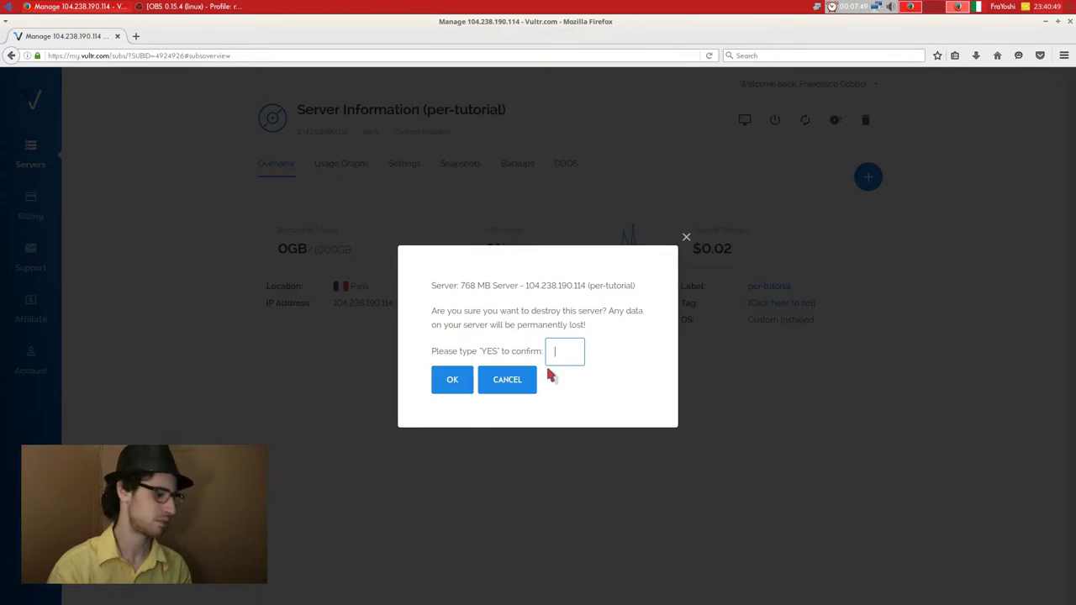
{"action": "type", "text": "YES"}
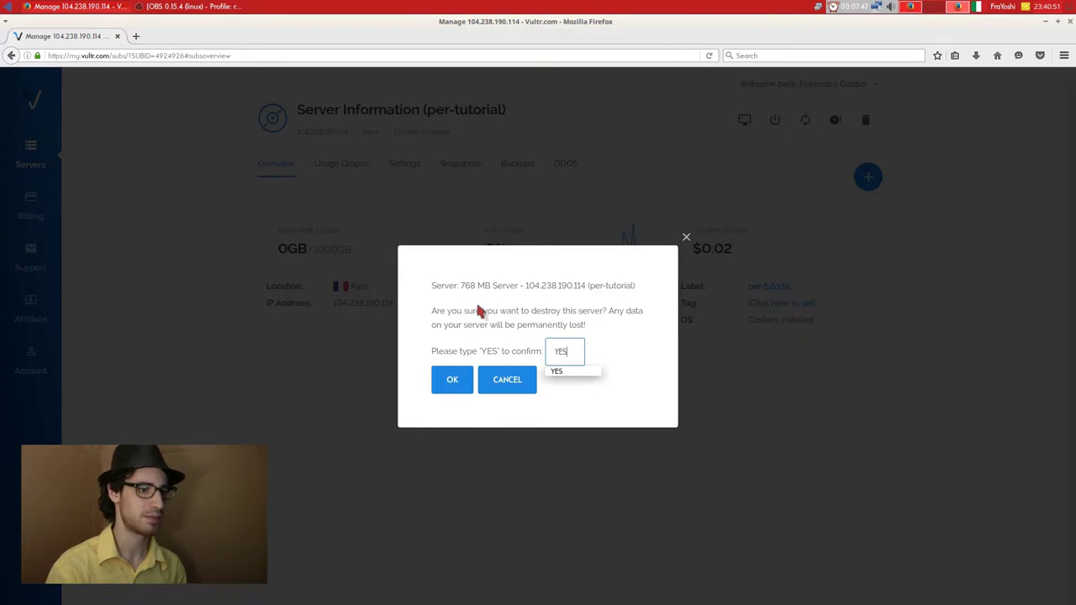
{"action": "left_click", "coordinate": [452, 379]}
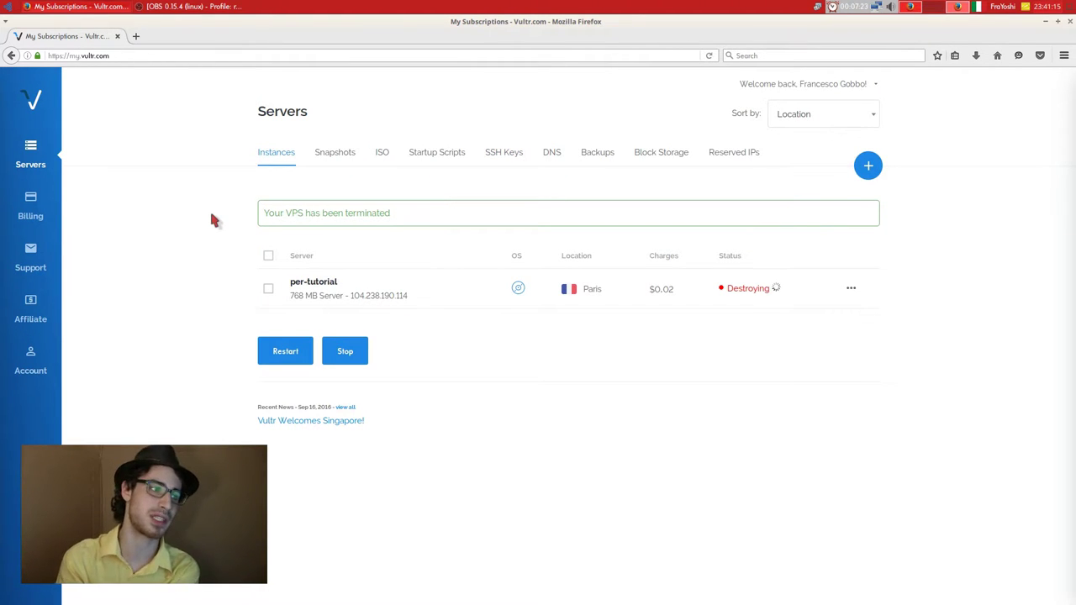
Start deploying a new server located in Paris.
{"action": "left_click", "coordinate": [868, 166]}
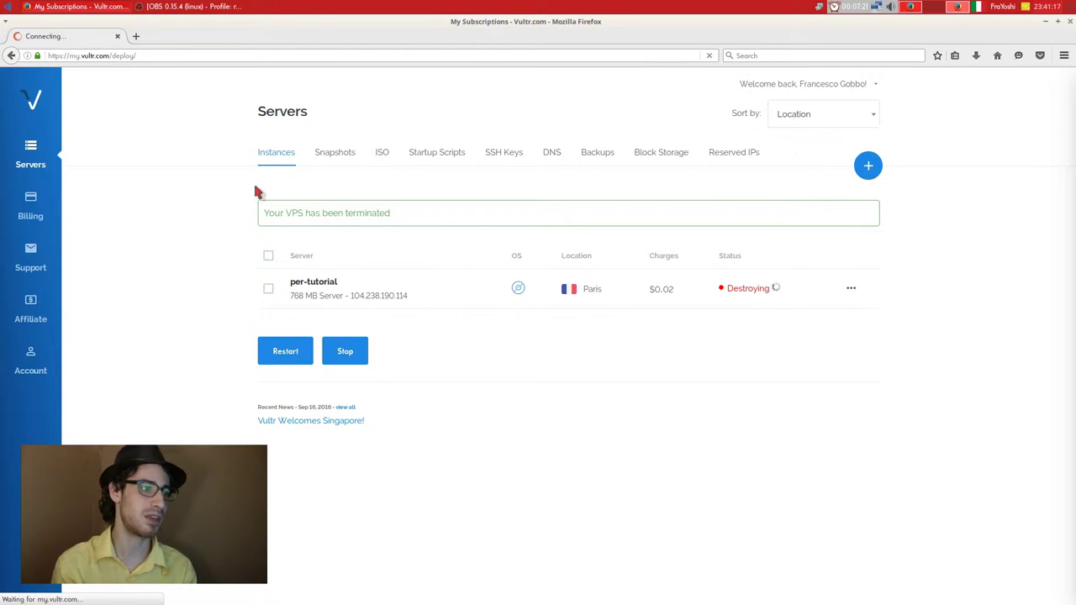
{"action": "left_click", "coordinate": [391, 328]}
{"action": "scroll", "coordinate": [205, 298], "scroll_direction": "down", "scroll_amount": 4}
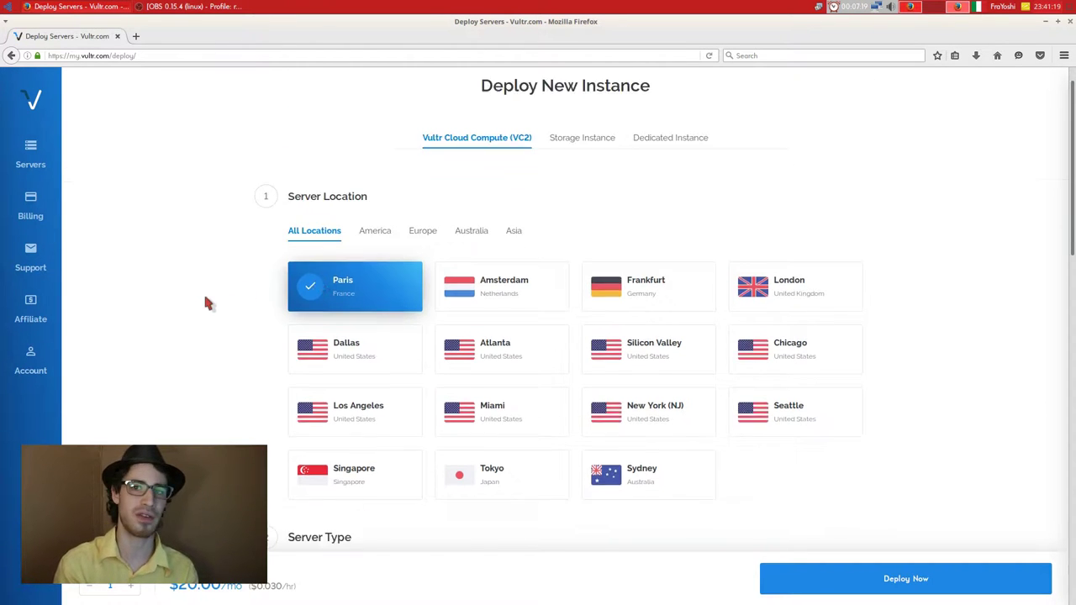
{"action": "scroll", "coordinate": [210, 300], "scroll_direction": "down", "scroll_amount": 2}
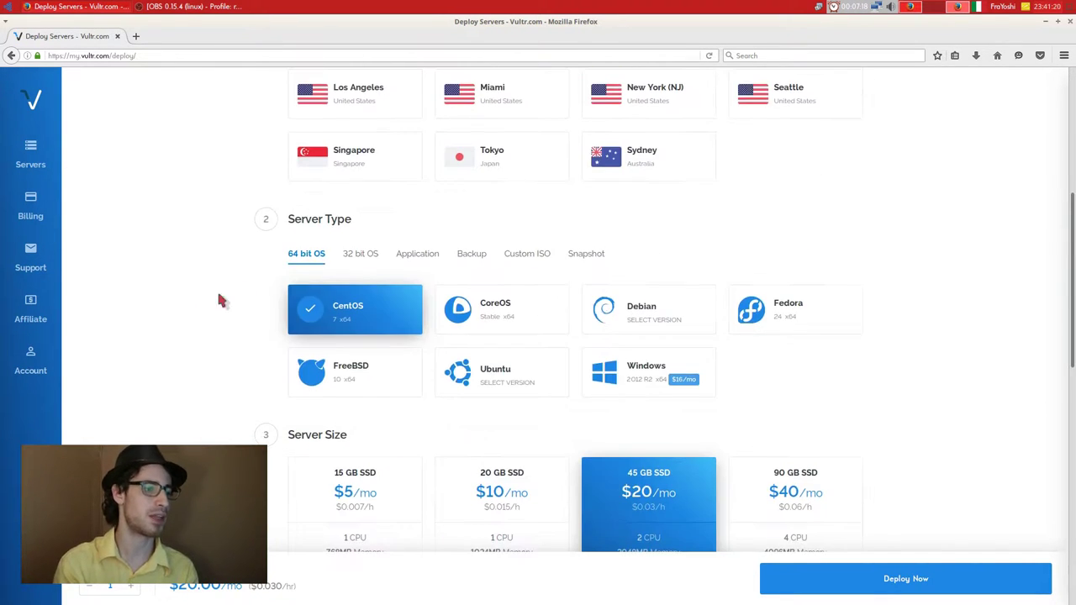
Base it on the per-tutorial snapshot 73b57df0748e2 with the 20 GB SSD, $10/mo size.
{"action": "left_click", "coordinate": [587, 253]}
{"action": "left_click", "coordinate": [636, 306]}
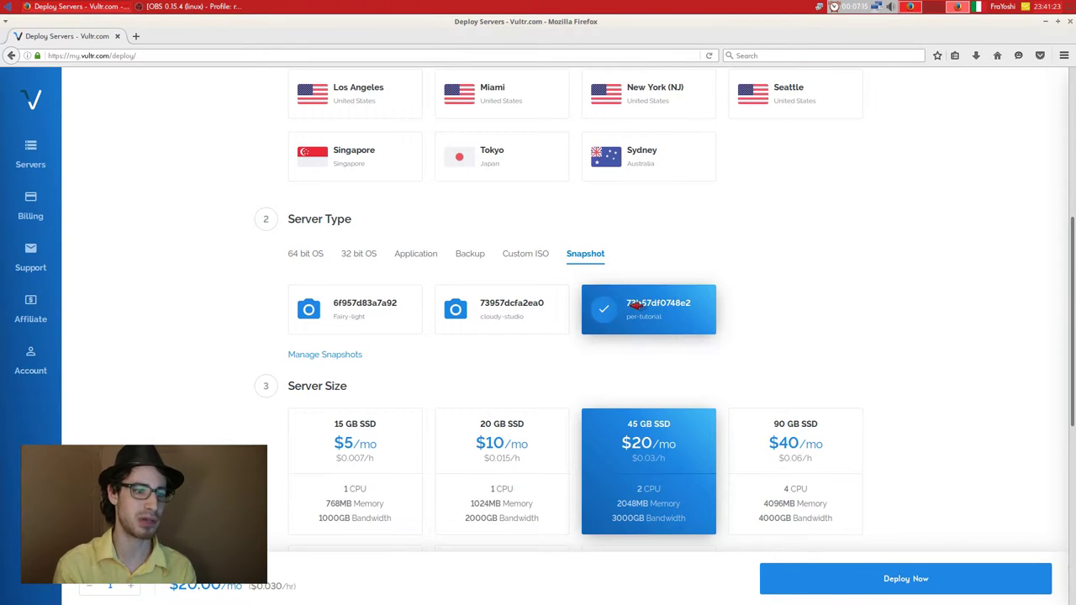
{"action": "scroll", "coordinate": [255, 262], "scroll_direction": "down", "scroll_amount": 2}
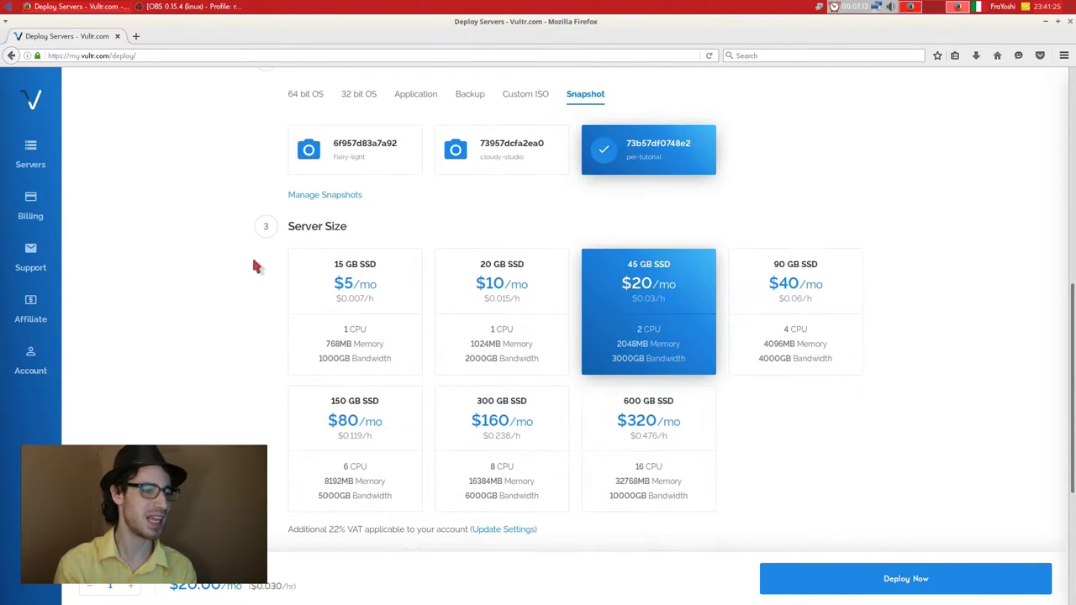
{"action": "left_click", "coordinate": [528, 313]}
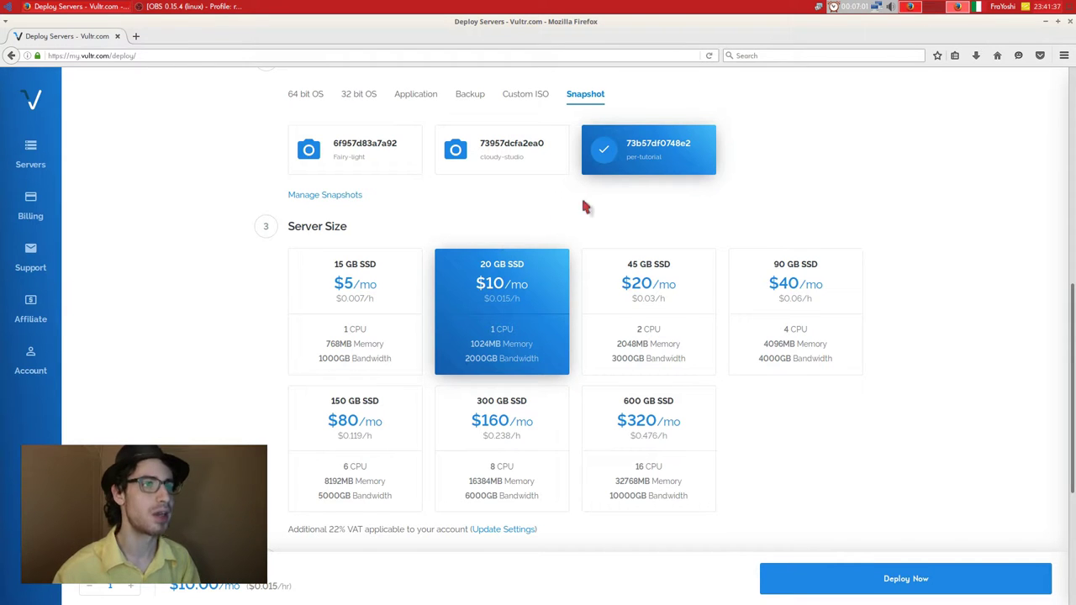
{"action": "right_click", "coordinate": [854, 7]}
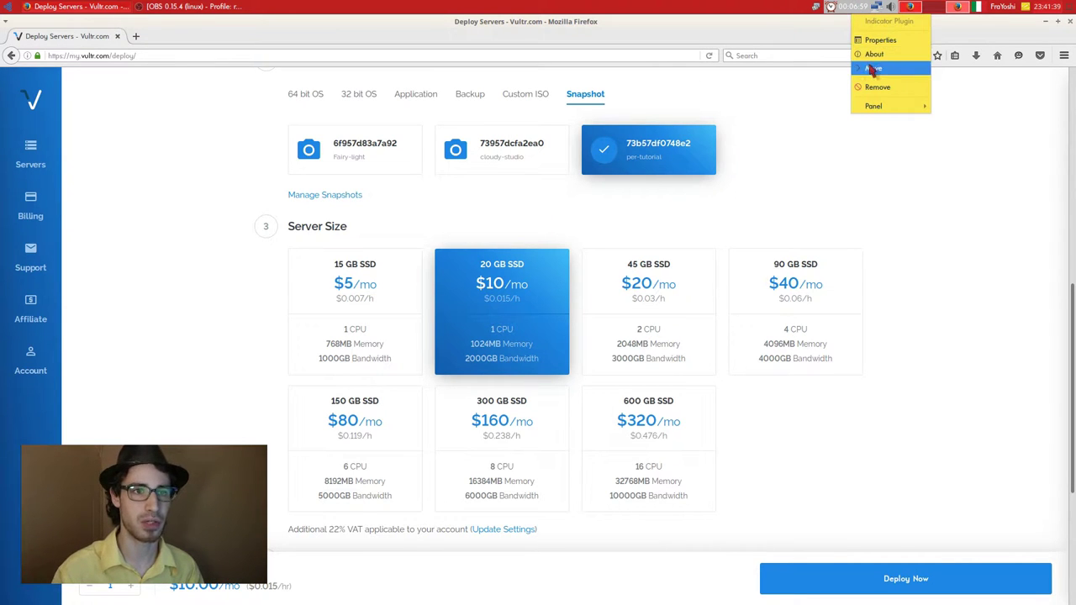
Restart the one-hour Alarm! countdown through the Alarm Clock's Show alarms list.
{"action": "left_click", "coordinate": [882, 41]}
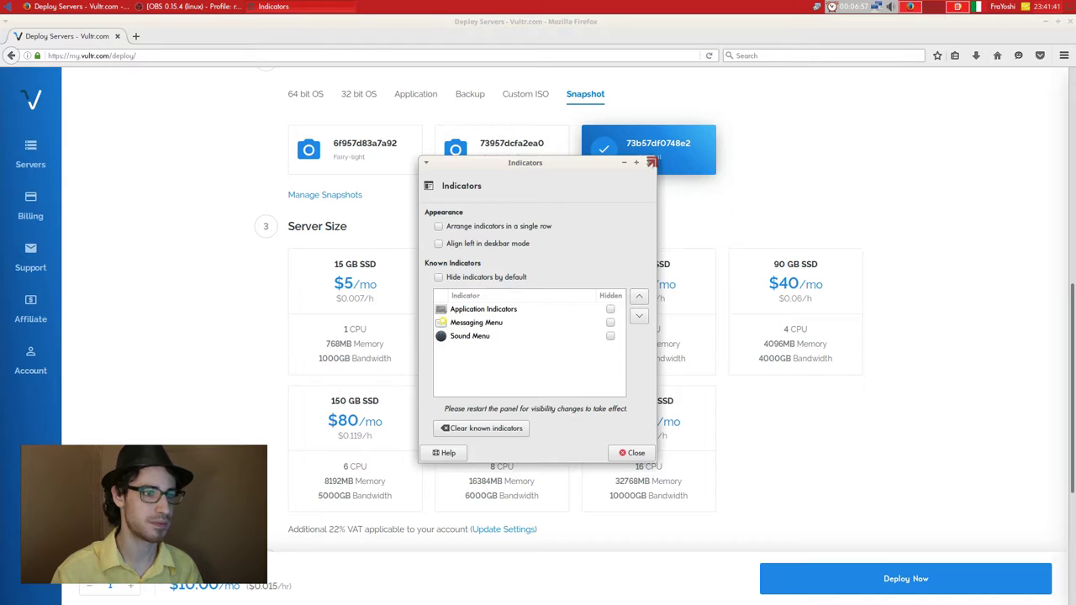
{"action": "left_click", "coordinate": [653, 168]}
{"action": "left_click", "coordinate": [830, 7]}
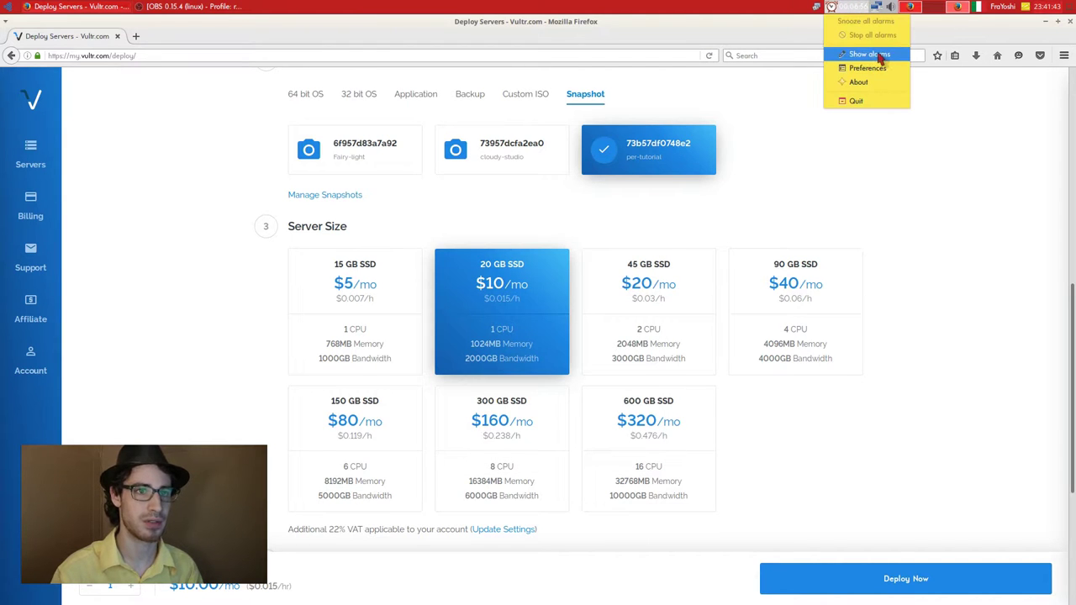
{"action": "left_click", "coordinate": [884, 53]}
{"action": "left_click", "coordinate": [492, 270]}
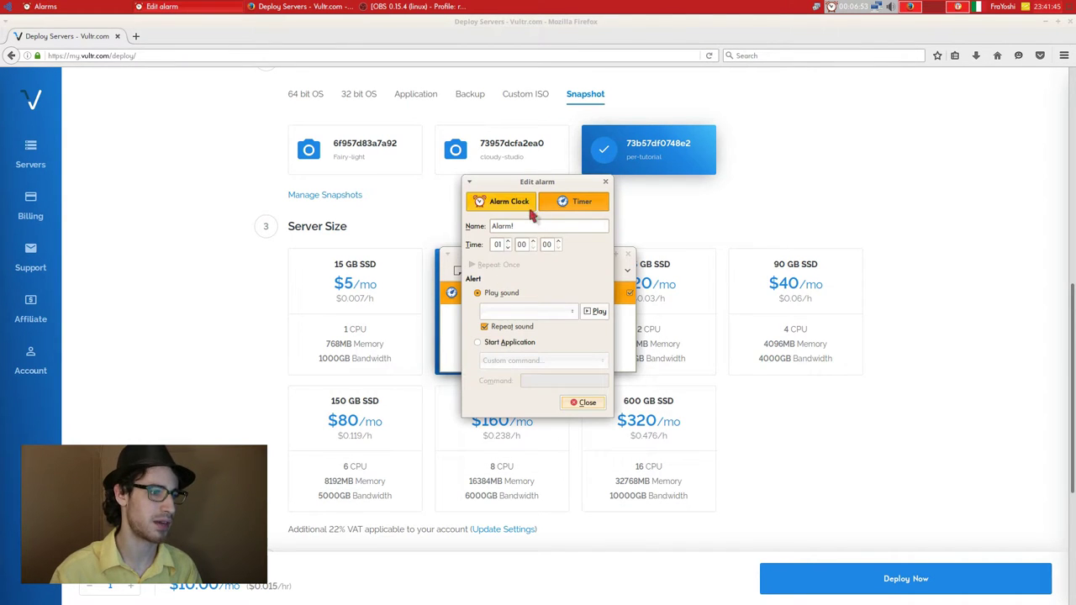
{"action": "left_click", "coordinate": [583, 402]}
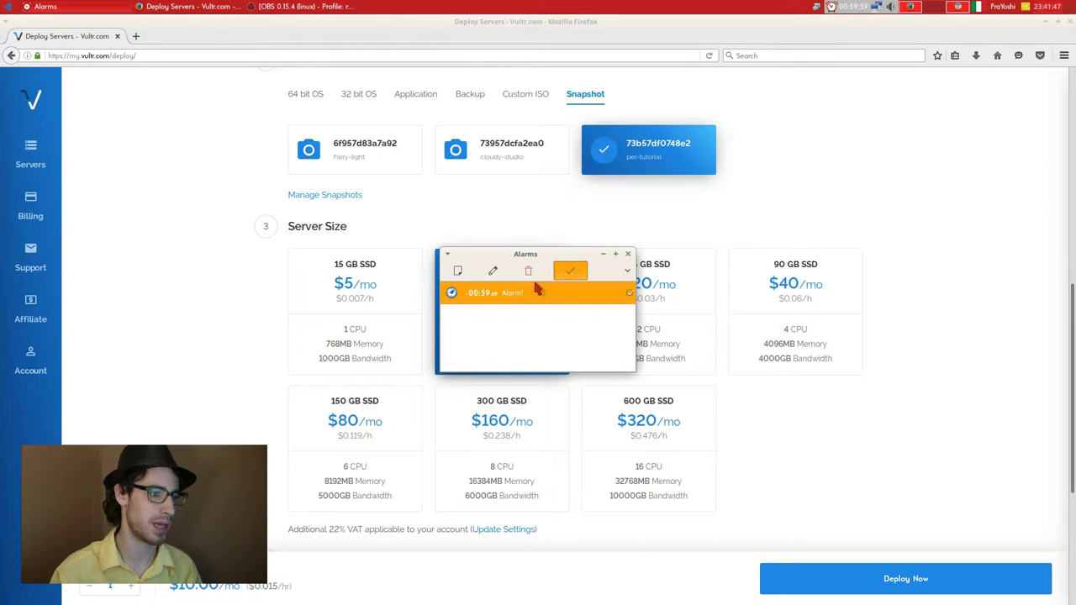
{"action": "left_click", "coordinate": [627, 253]}
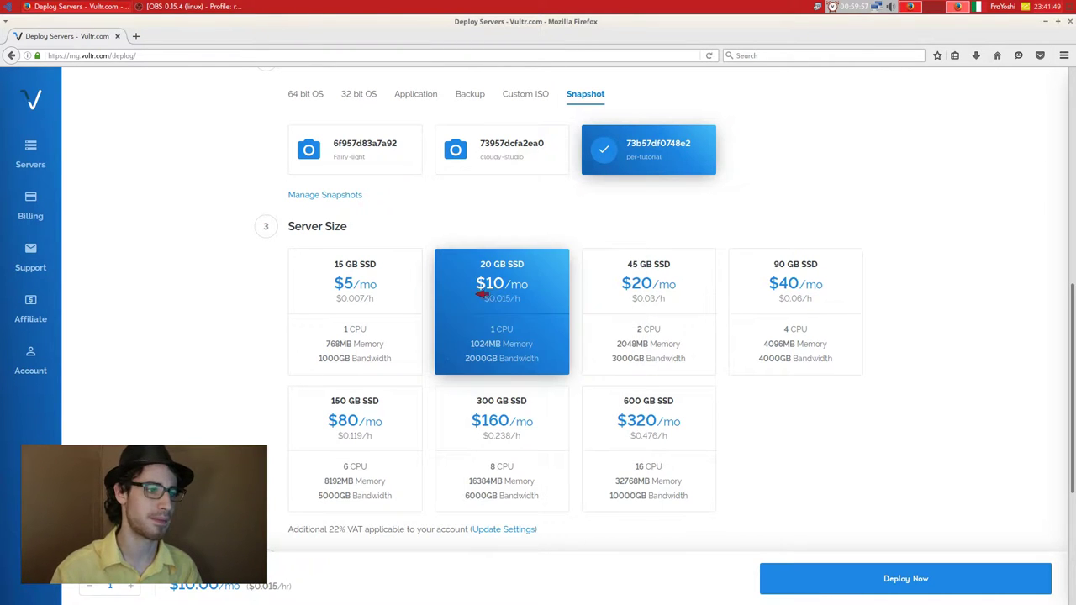
Enter per-tutorial_2 as the new server's hostname.
{"action": "scroll", "coordinate": [491, 280], "scroll_direction": "down", "scroll_amount": 3}
{"action": "left_click", "coordinate": [340, 485]}
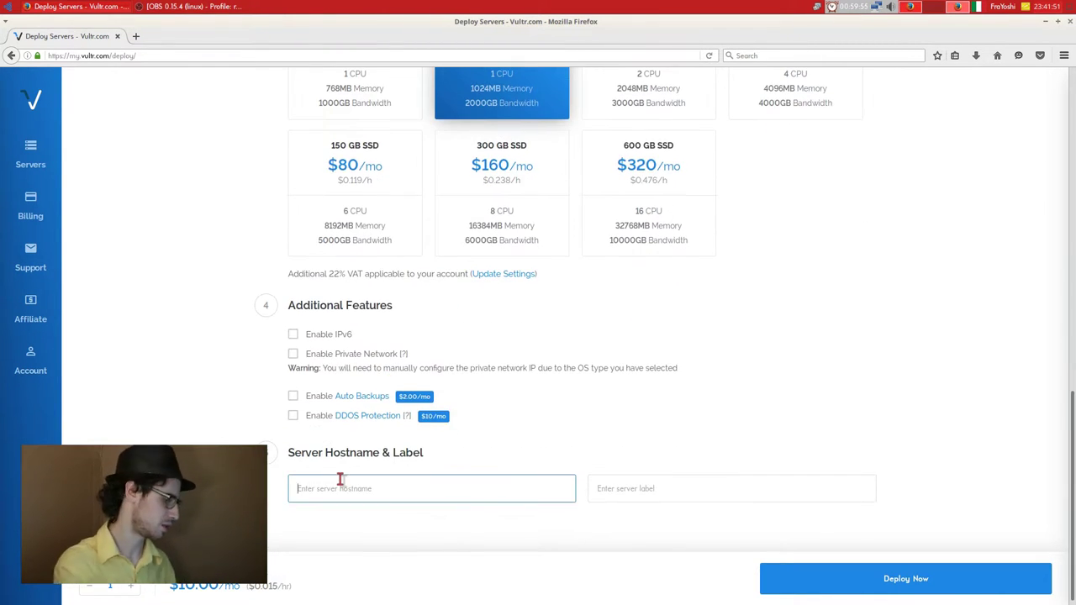
{"action": "key", "text": "Down"}
{"action": "key", "text": "Down"}
{"action": "key", "text": "Return"}
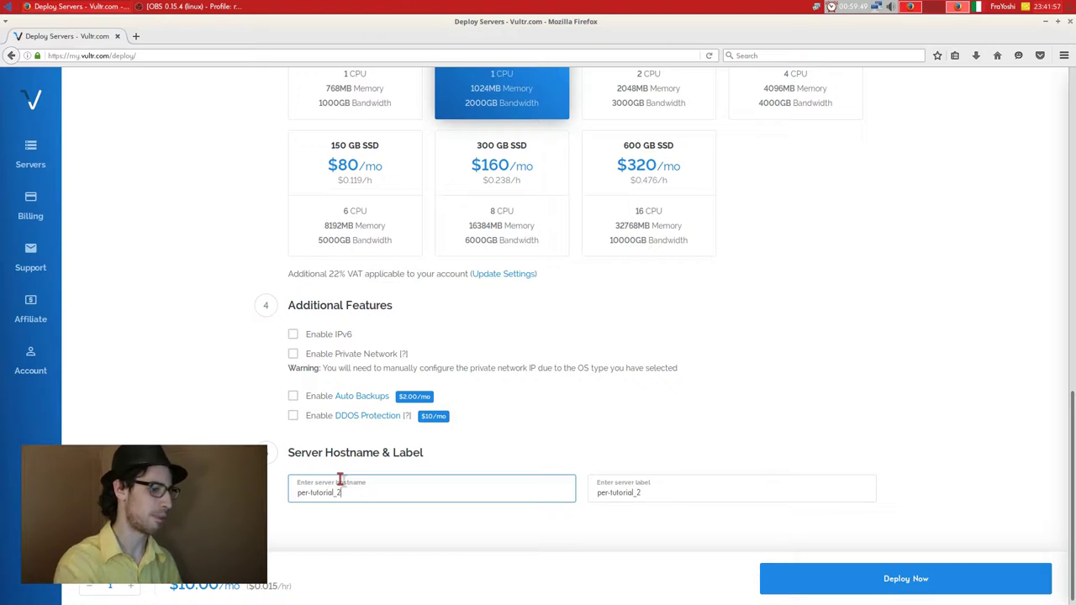
{"action": "left_click", "coordinate": [279, 346]}
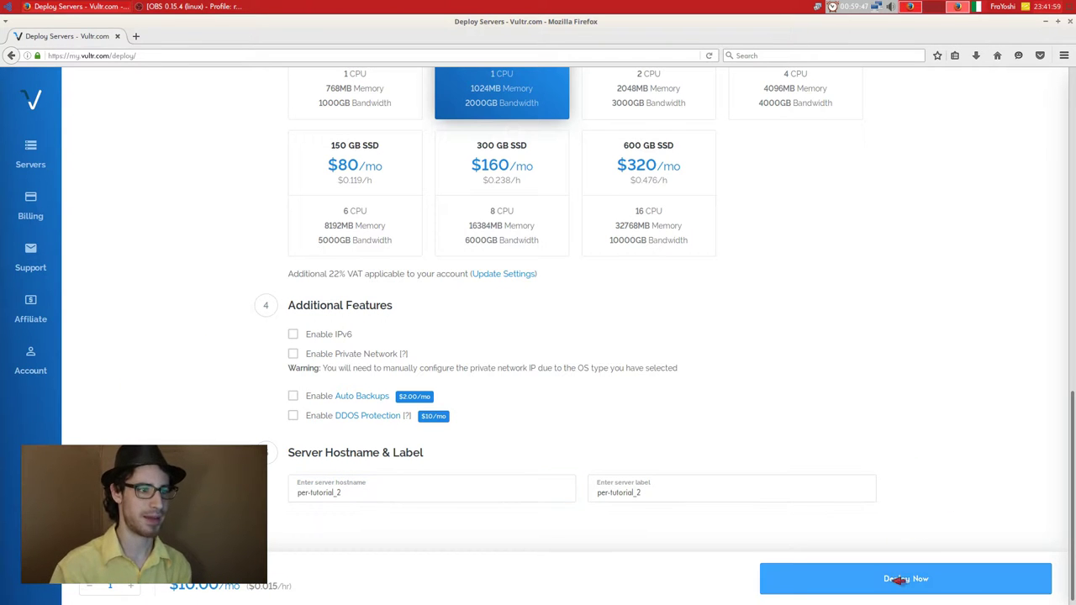
Deploy the configured server with Deploy Now.
{"action": "scroll", "coordinate": [874, 575], "scroll_direction": "up", "scroll_amount": 10}
{"action": "scroll", "coordinate": [401, 396], "scroll_direction": "down", "scroll_amount": 10}
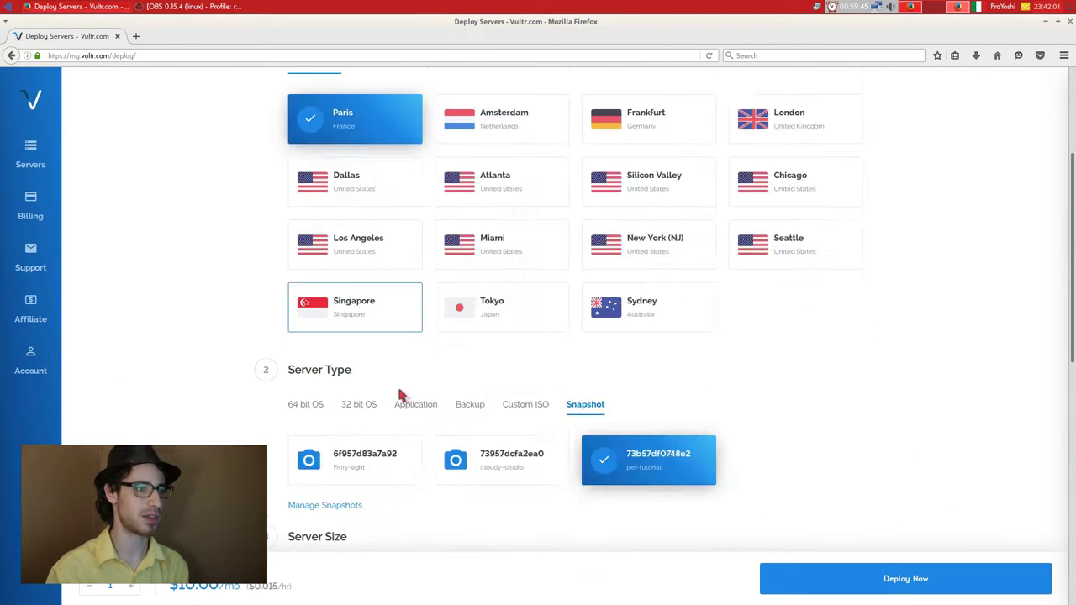
{"action": "left_click", "coordinate": [837, 572]}
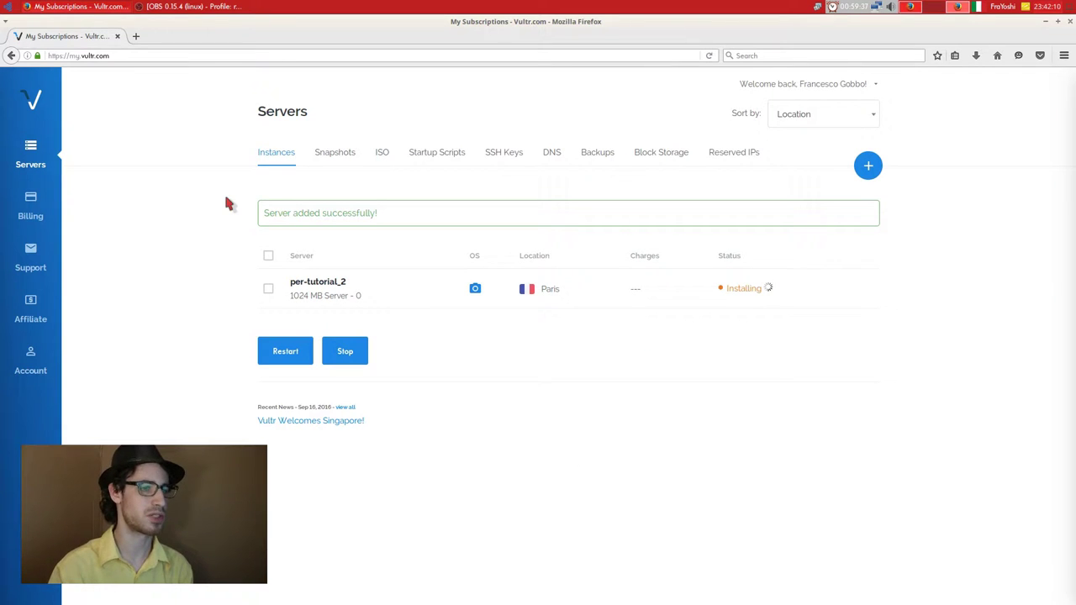
Refresh the instances and open per-tutorial_2 to confirm it's Running with an IPv4 address.
{"action": "left_click", "coordinate": [267, 158]}
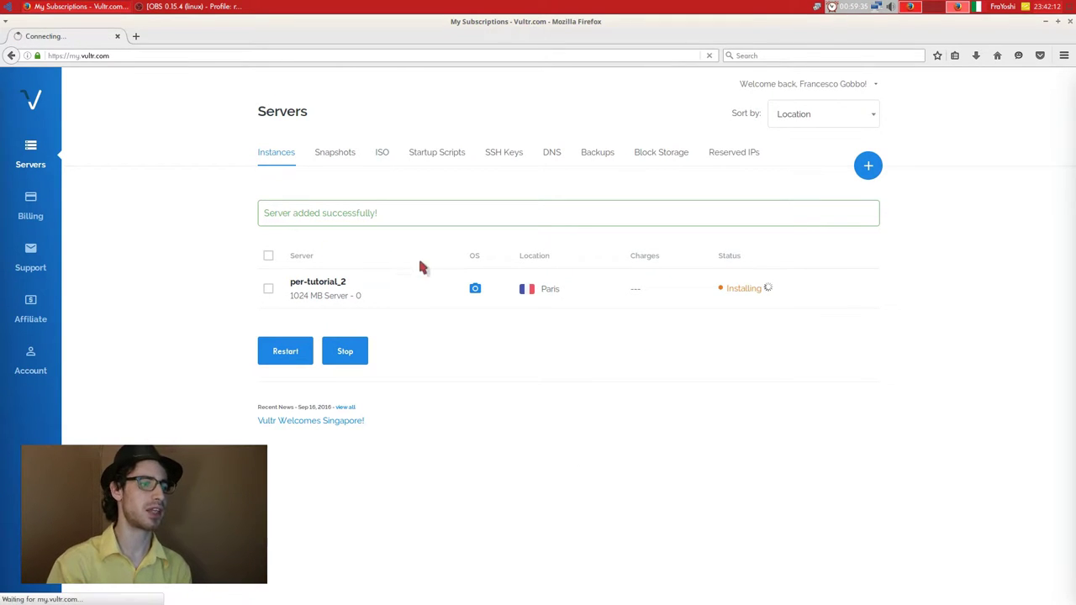
{"action": "left_click", "coordinate": [342, 239]}
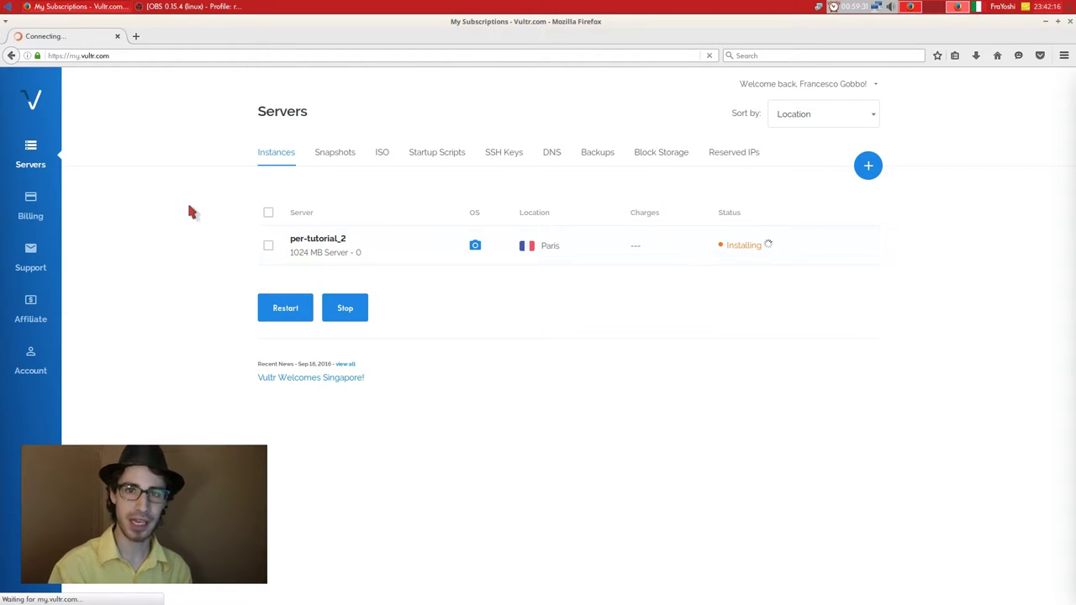
{"action": "left_click_drag", "start_coordinate": [293, 217], "coordinate": [479, 213]}
{"action": "left_click", "coordinate": [460, 248]}
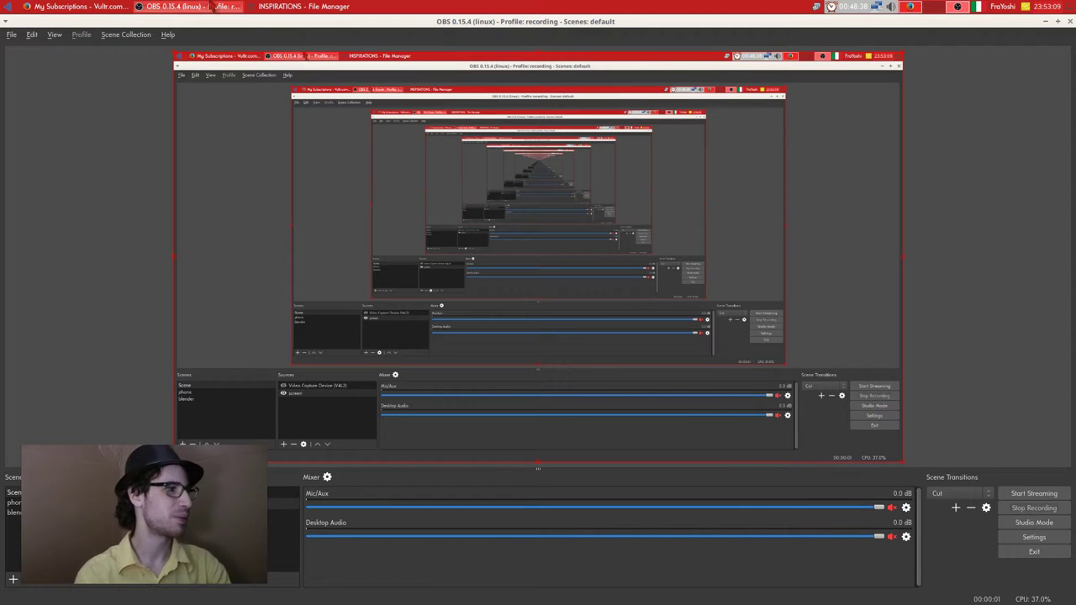
{"action": "left_click", "coordinate": [212, 7]}
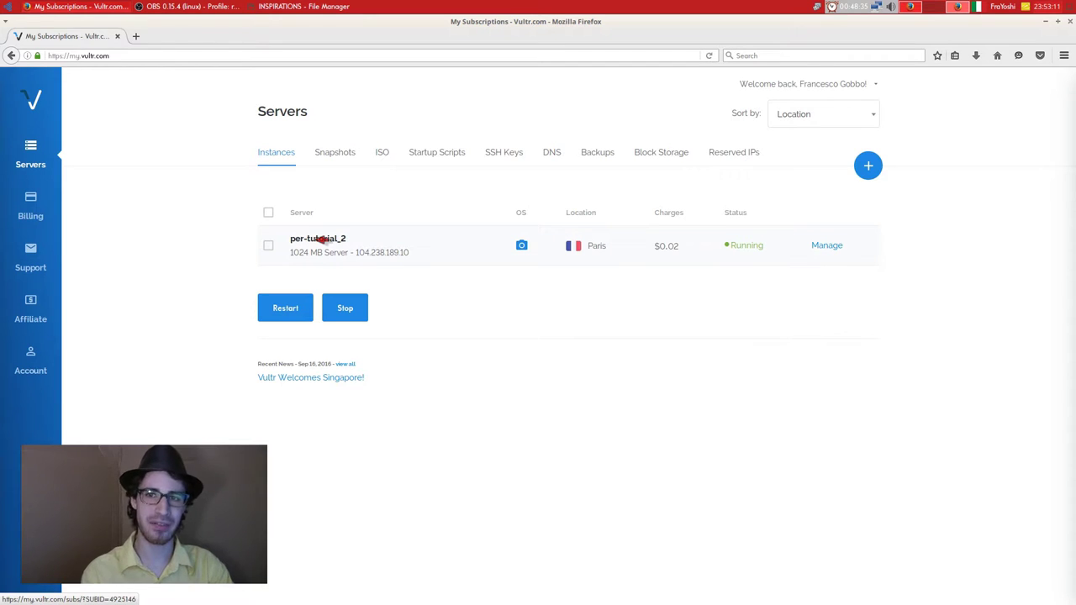
Launch per-tutorial_2's View Console in a maximized noVNC window showing the login screen.
{"action": "left_click", "coordinate": [319, 240]}
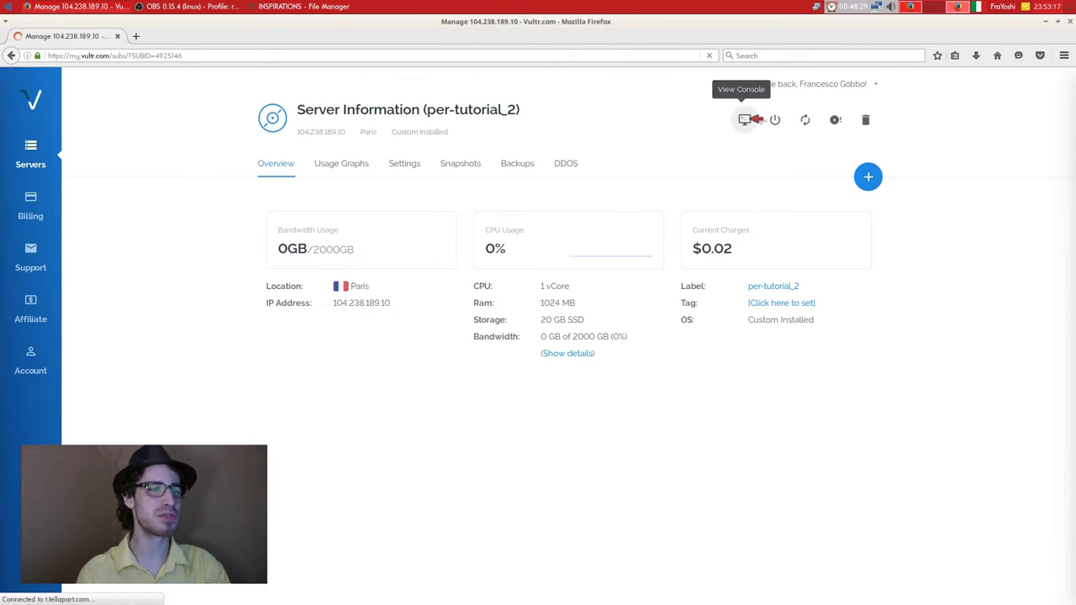
{"action": "left_click", "coordinate": [744, 119]}
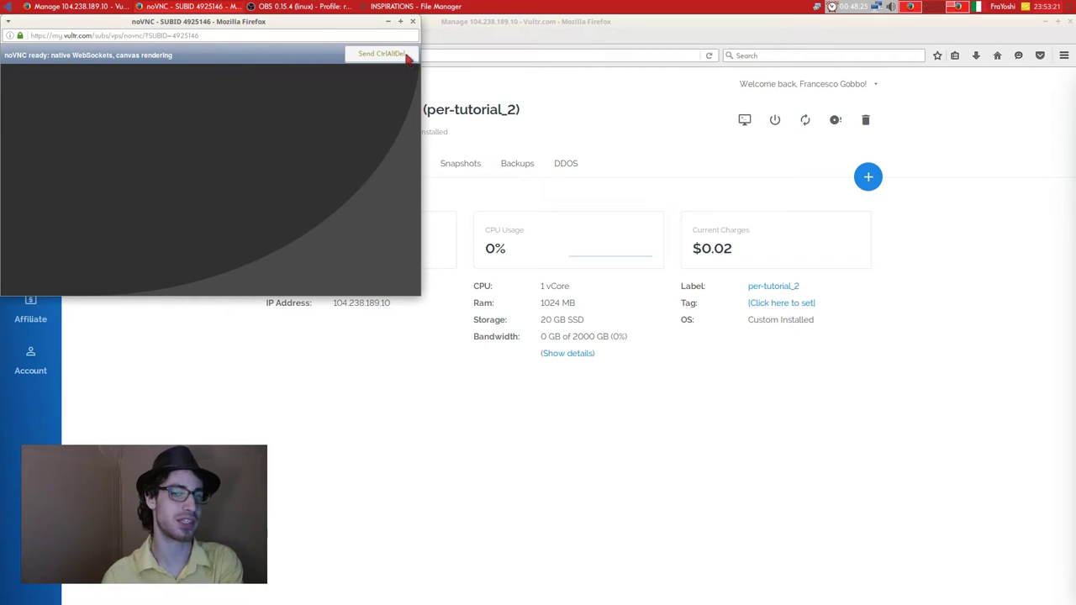
{"action": "left_click", "coordinate": [400, 22]}
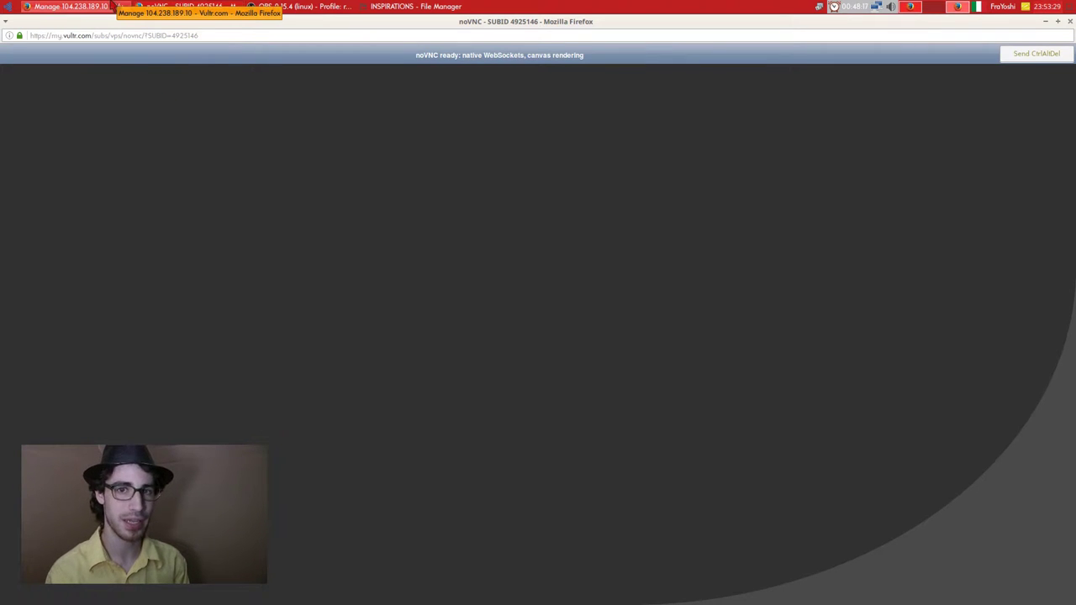
{"action": "left_click", "coordinate": [116, 6]}
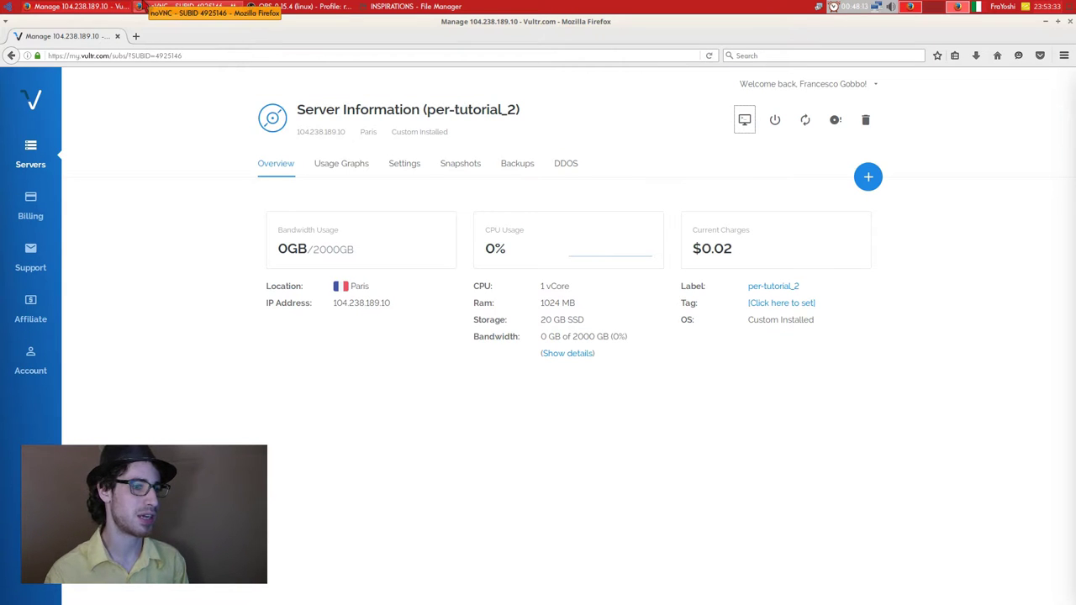
{"action": "key", "text": "alt+Tab"}
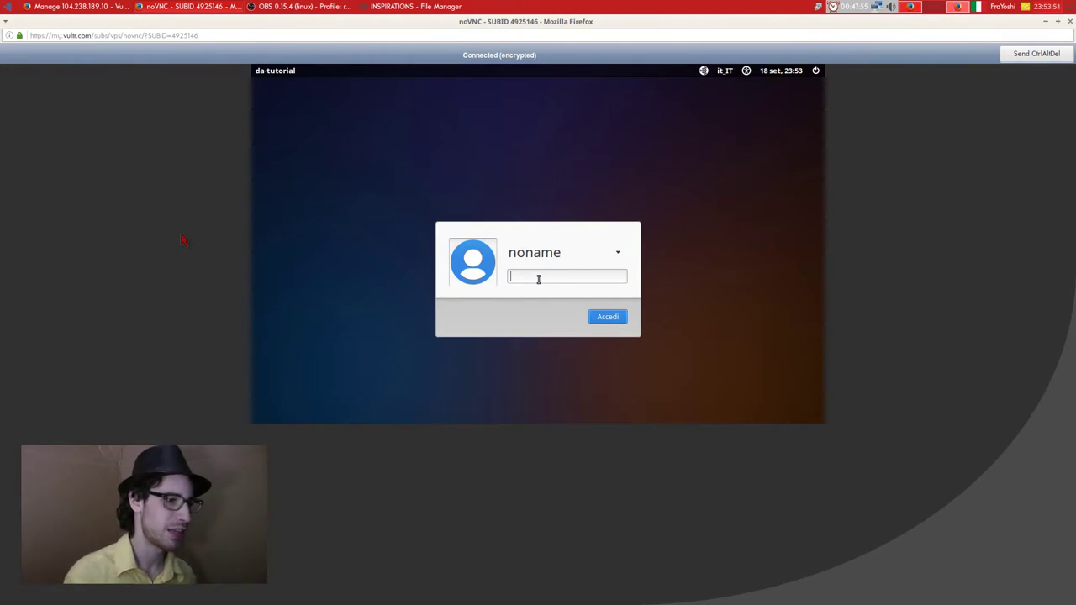
Log in to the remote Xfce desktop with the user password.
{"action": "type", "text": "********"}
{"action": "key", "text": "Return"}
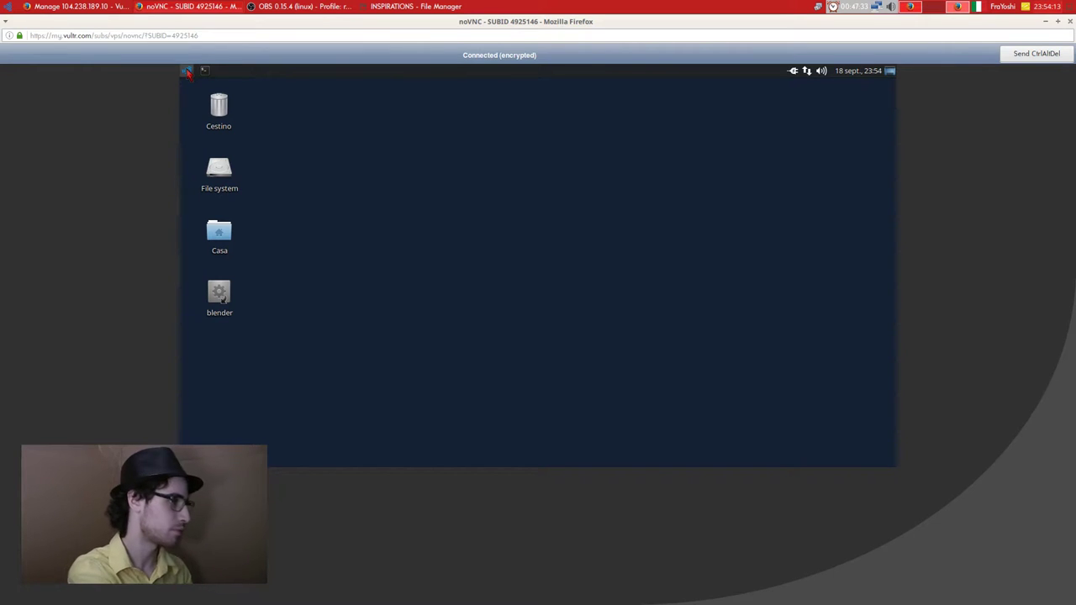
Launch GParted from the applications menu search, authenticating with the administrator password.
{"action": "left_click", "coordinate": [187, 71]}
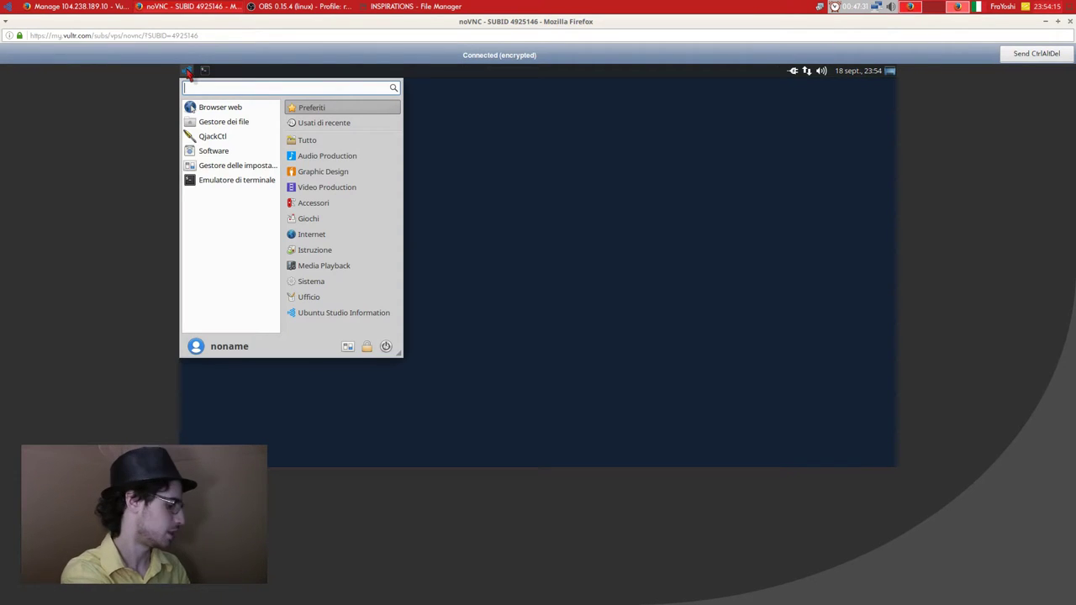
{"action": "type", "text": "g"}
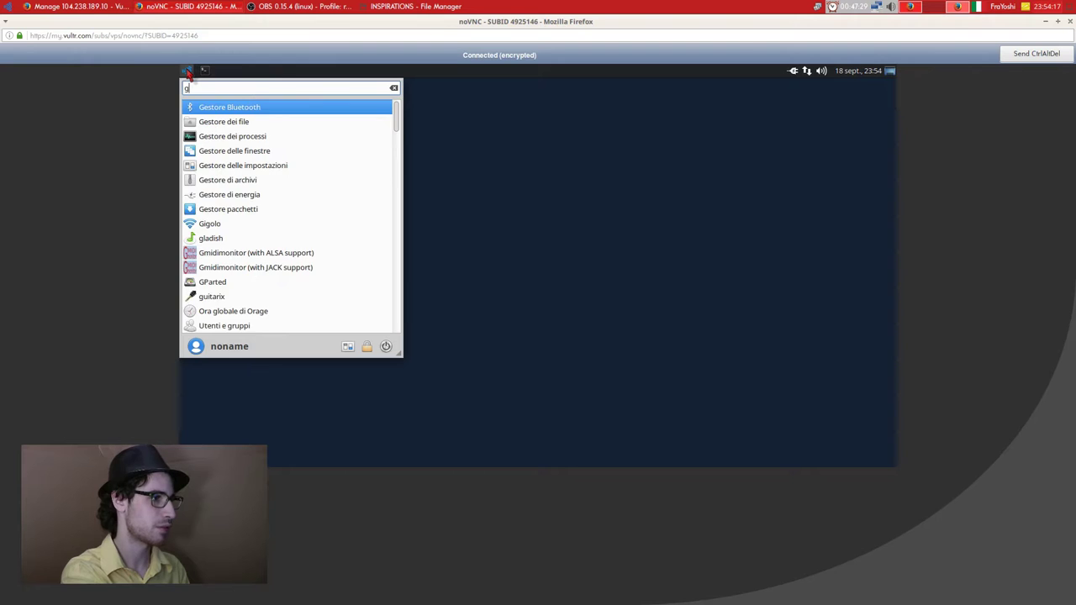
{"action": "type", "text": "parted"}
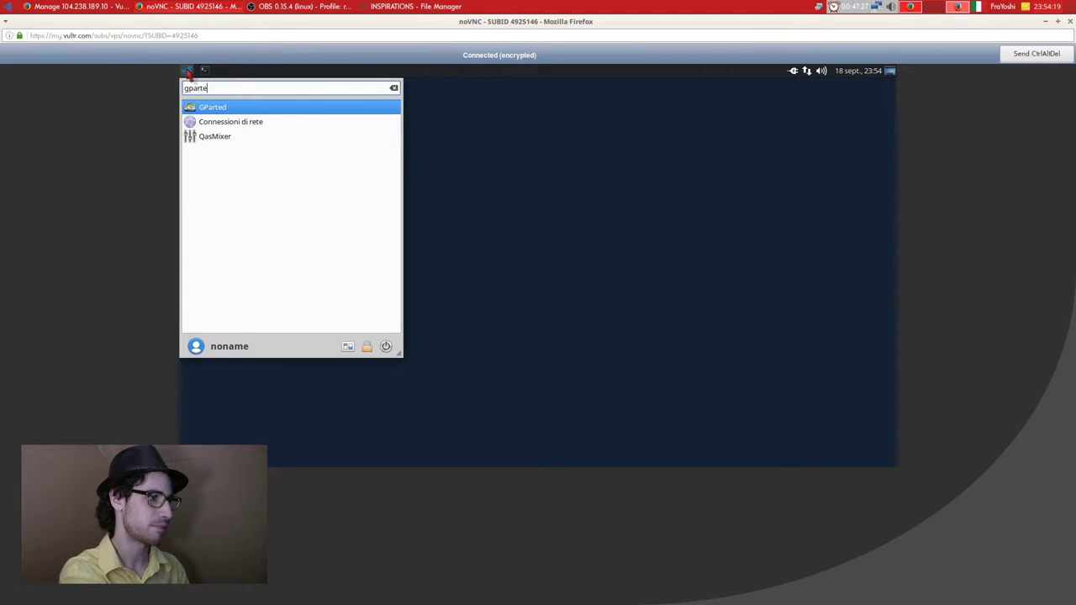
{"action": "key", "text": "Return"}
{"action": "type", "text": "••••••••"}
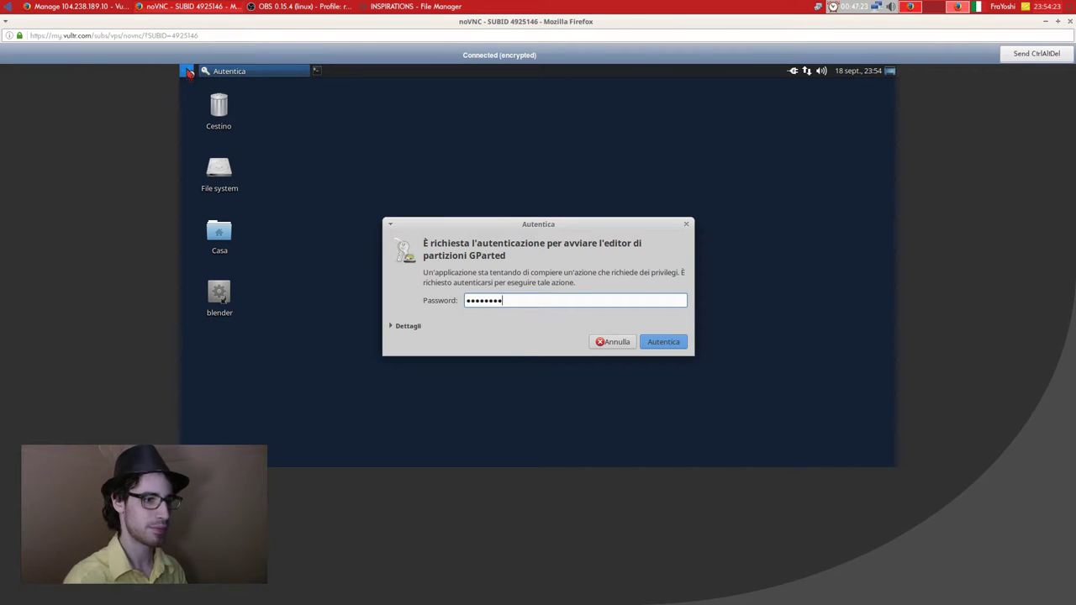
{"action": "key", "text": "Return"}
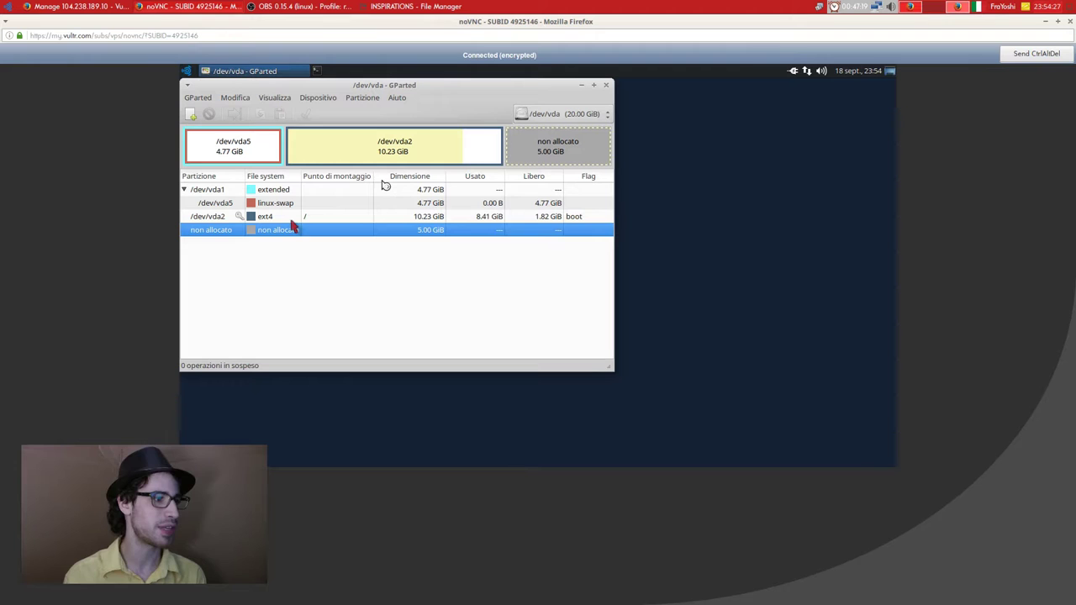
Inspect /dev/vda2 (10.23 GiB ext4) and the 5.00 GiB unallocated space after it.
{"action": "left_click", "coordinate": [295, 221]}
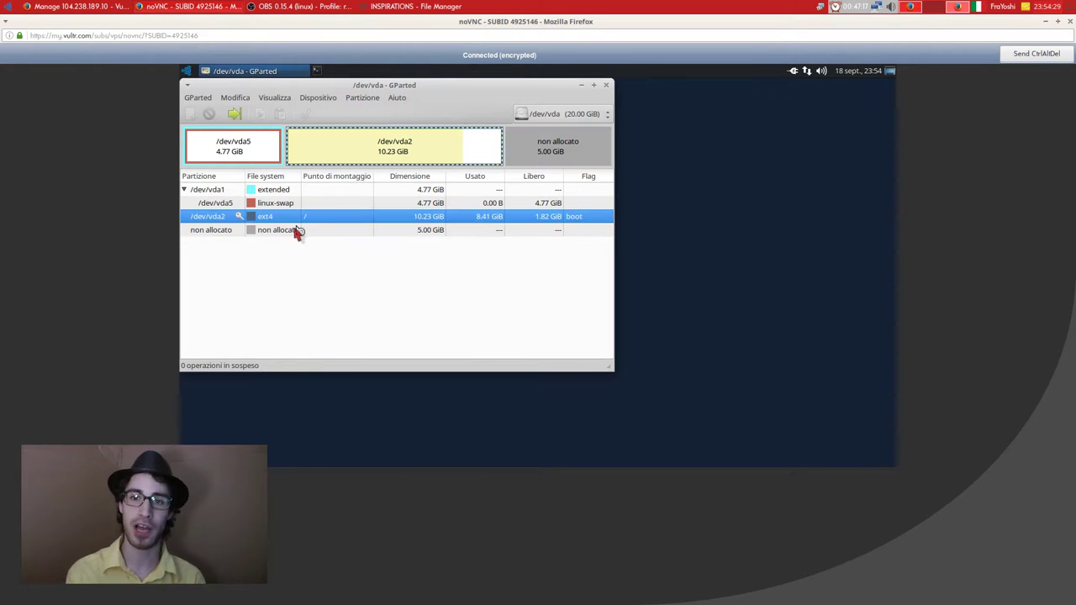
{"action": "left_click", "coordinate": [296, 231]}
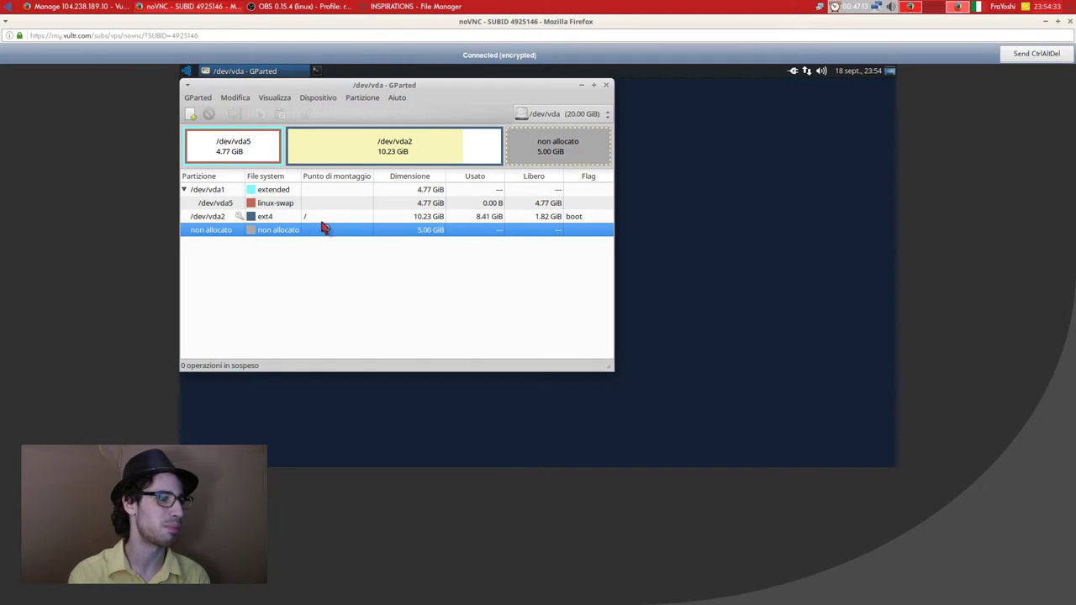
{"action": "right_click", "coordinate": [271, 219]}
{"action": "left_click", "coordinate": [467, 256]}
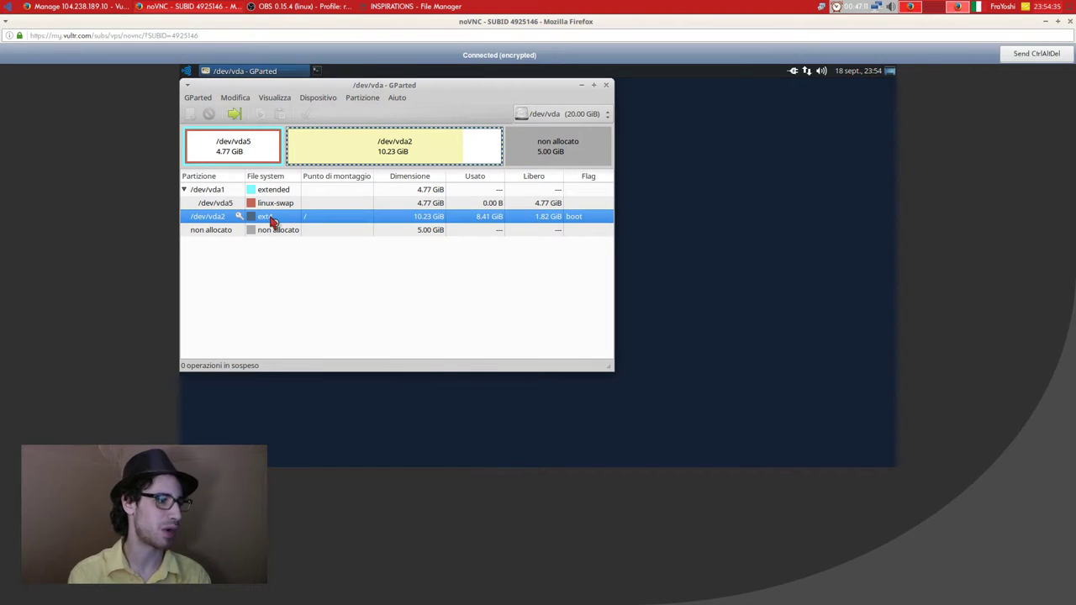
Resize /dev/vda2 to fill all 15597 MiB by setting free space after to 0.
{"action": "right_click", "coordinate": [271, 219]}
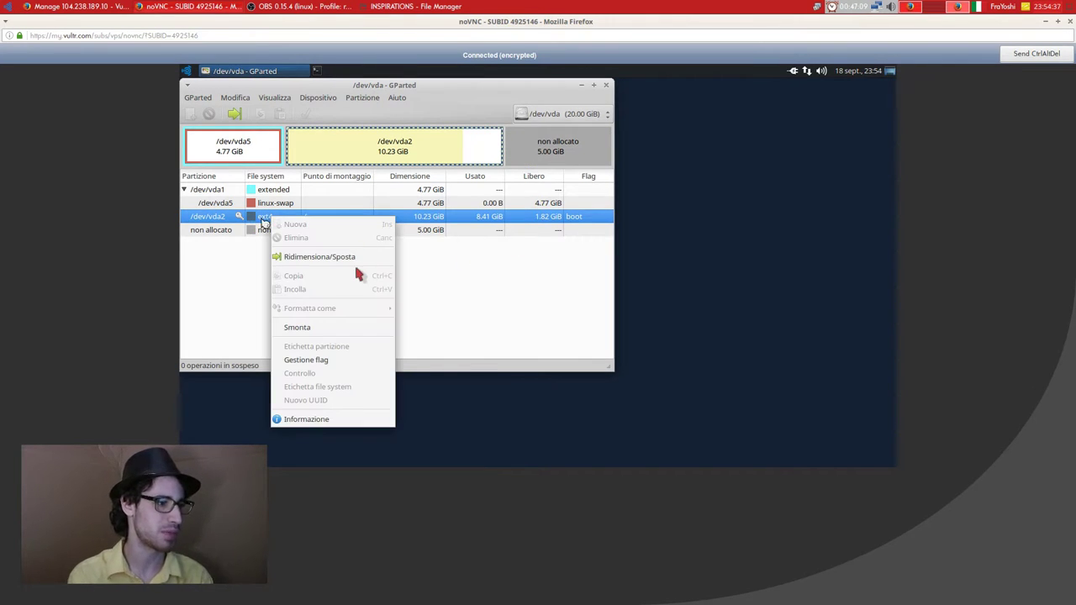
{"action": "left_click", "coordinate": [363, 258]}
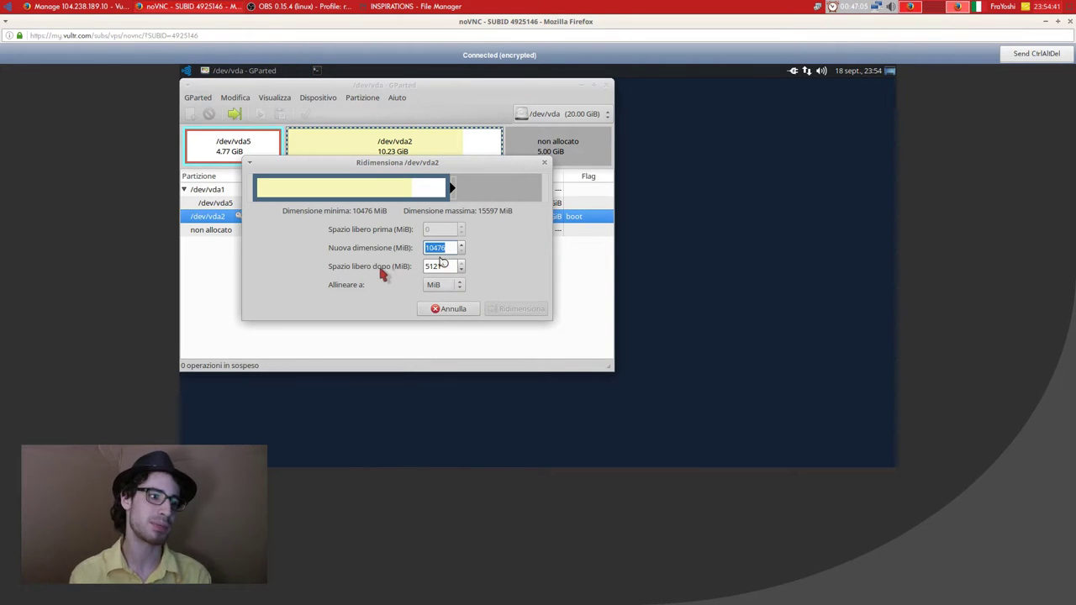
{"action": "key", "text": "Tab"}
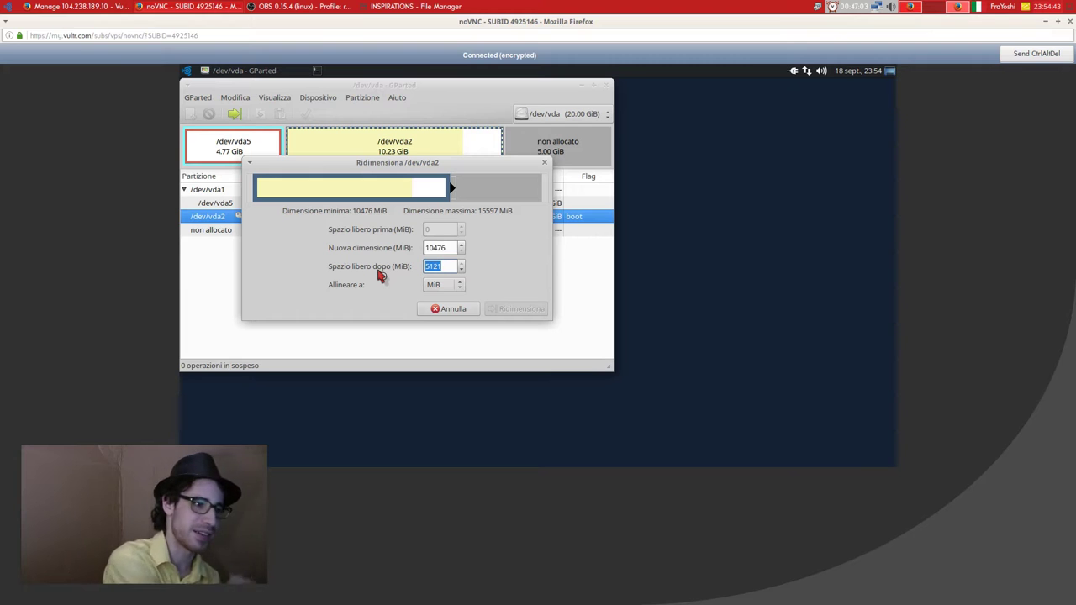
{"action": "type", "text": "0"}
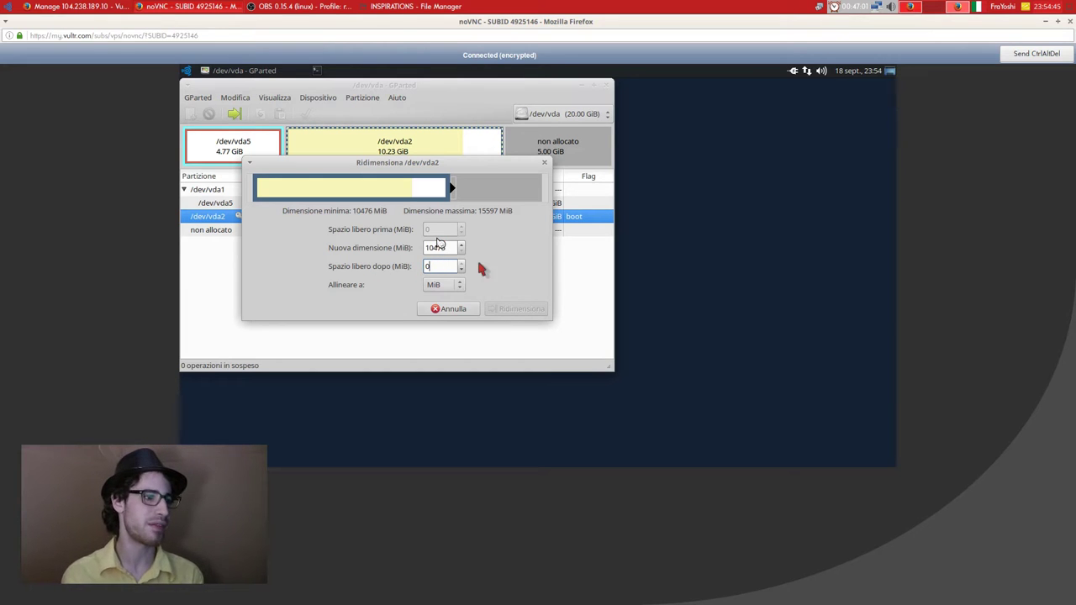
{"action": "left_click", "coordinate": [436, 247]}
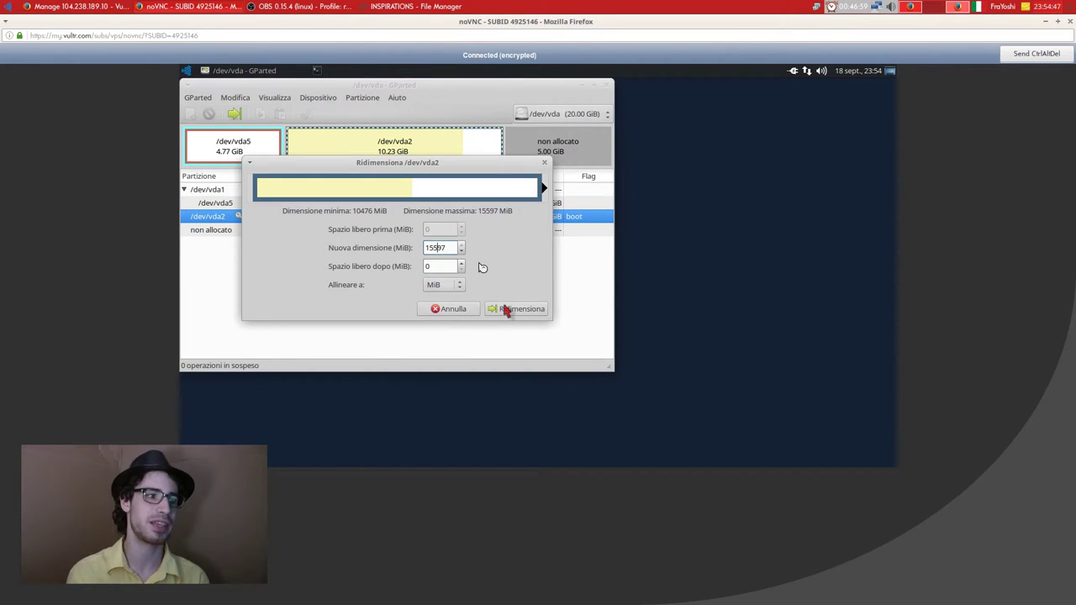
{"action": "left_click", "coordinate": [509, 309]}
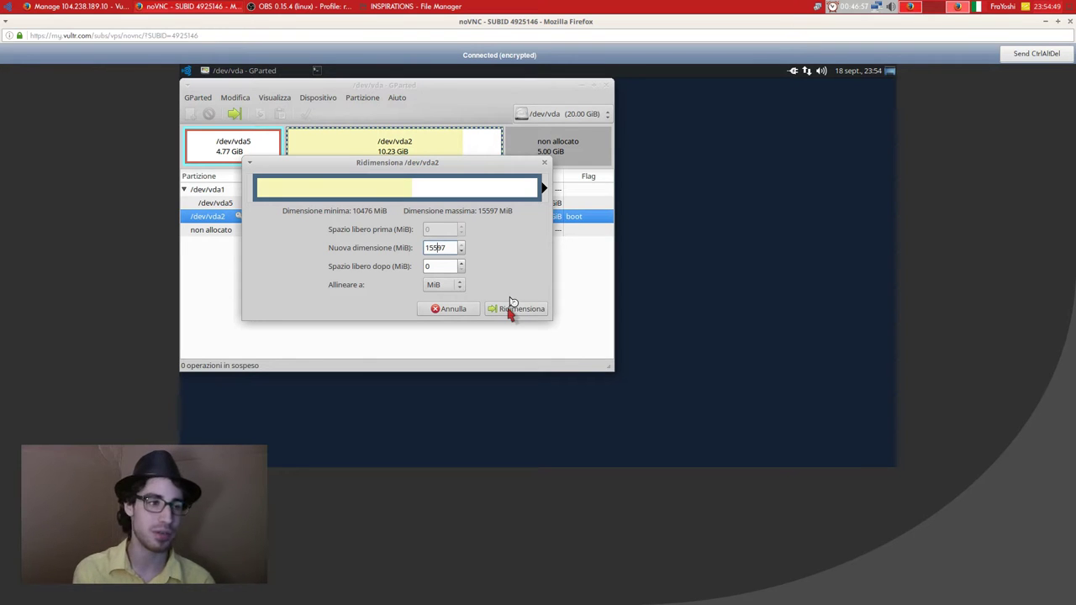
{"action": "left_click", "coordinate": [509, 311]}
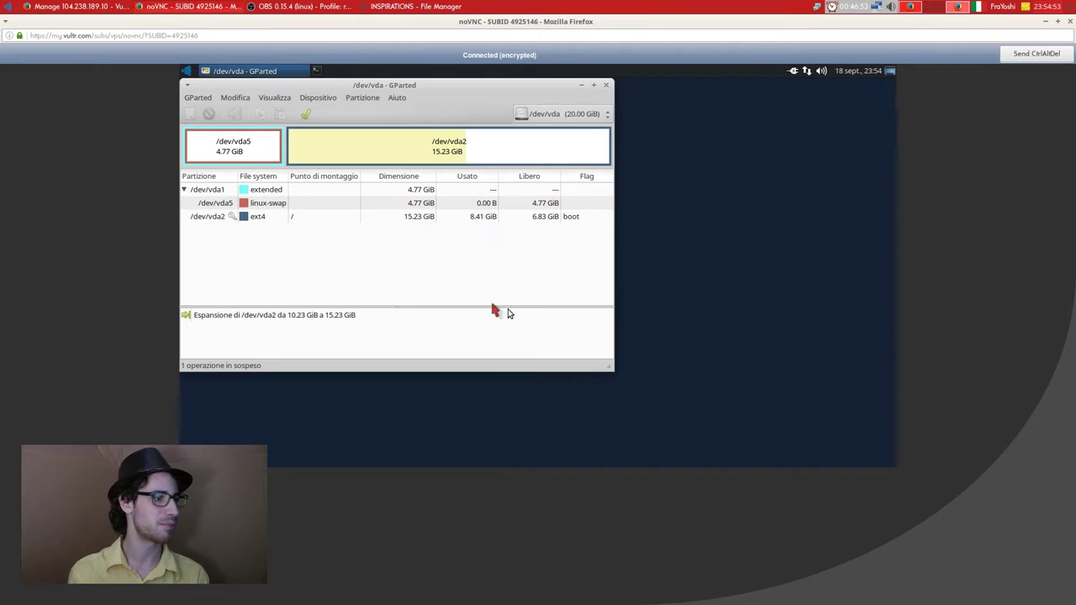
Apply the pending partition operation, close the report, and exit GParted.
{"action": "left_click", "coordinate": [306, 116]}
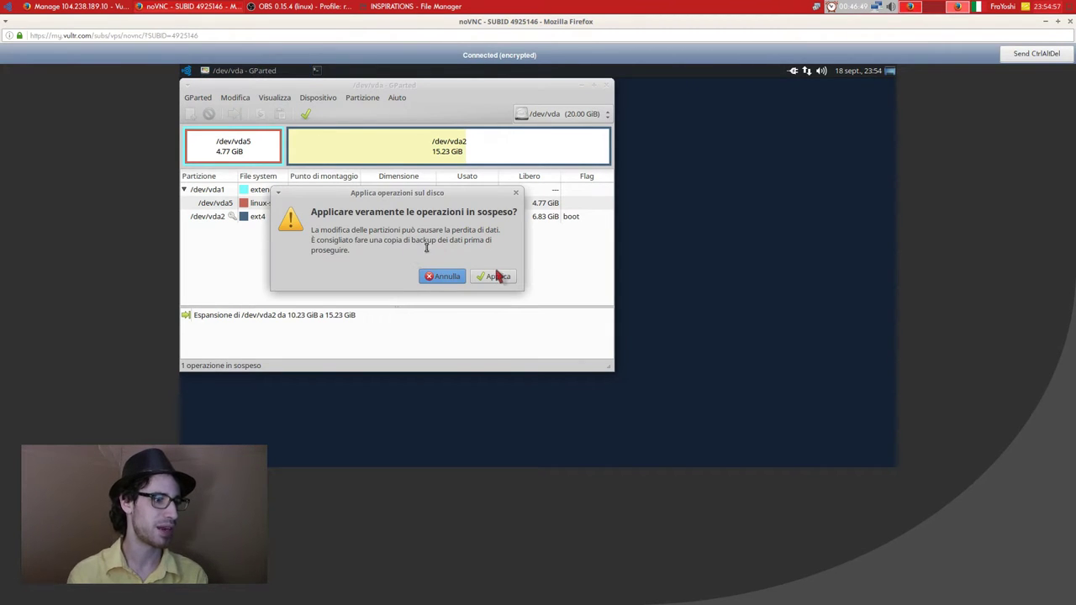
{"action": "left_click", "coordinate": [498, 276]}
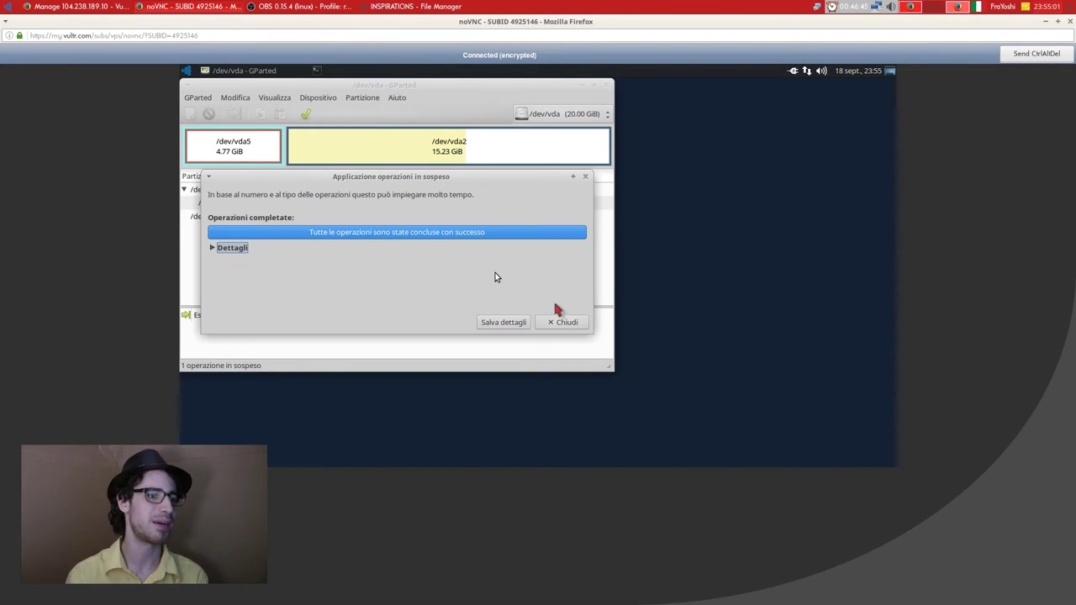
{"action": "left_click", "coordinate": [563, 323]}
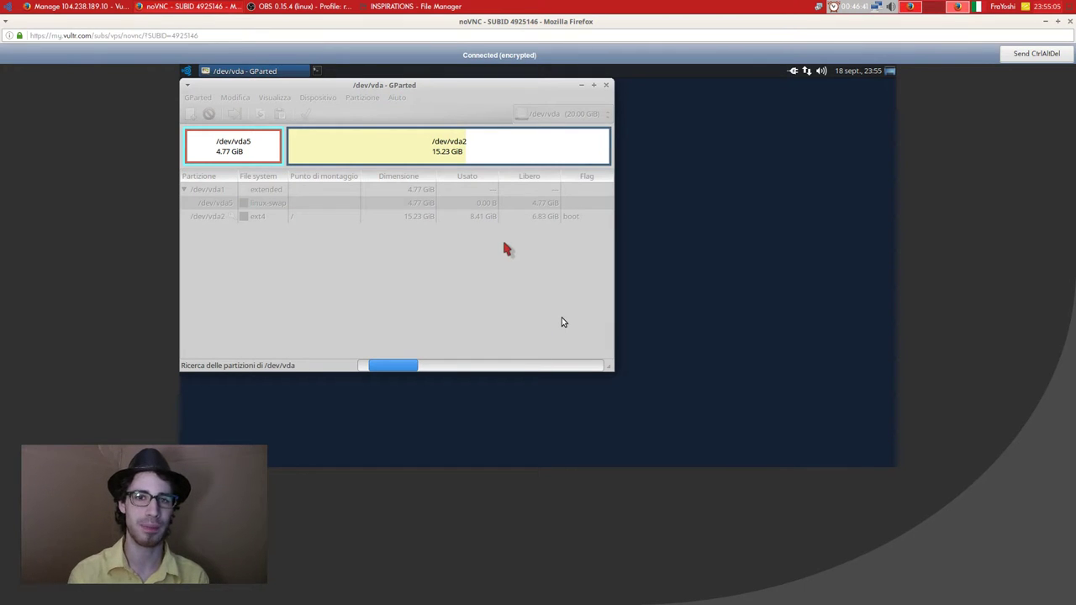
{"action": "left_click", "coordinate": [604, 86]}
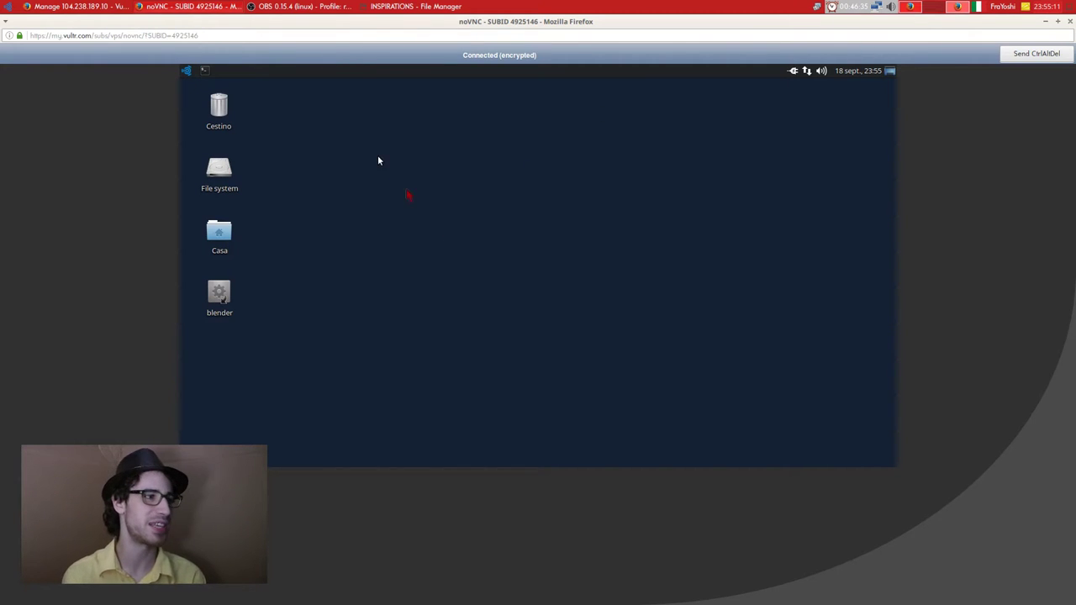
{"action": "right_click", "coordinate": [281, 120]}
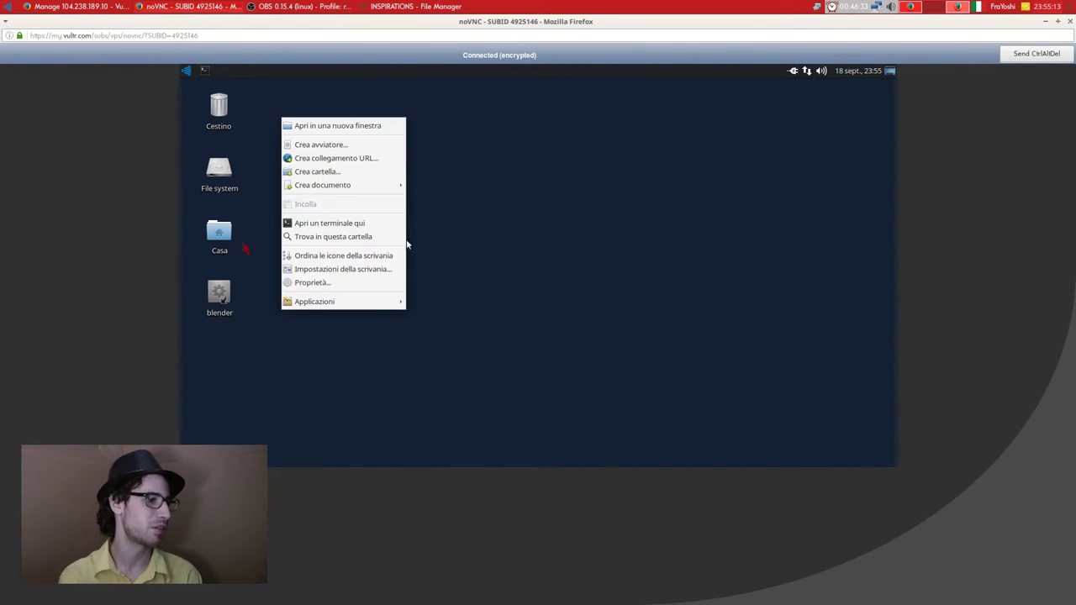
{"action": "left_click", "coordinate": [545, 245]}
{"action": "left_click", "coordinate": [220, 295]}
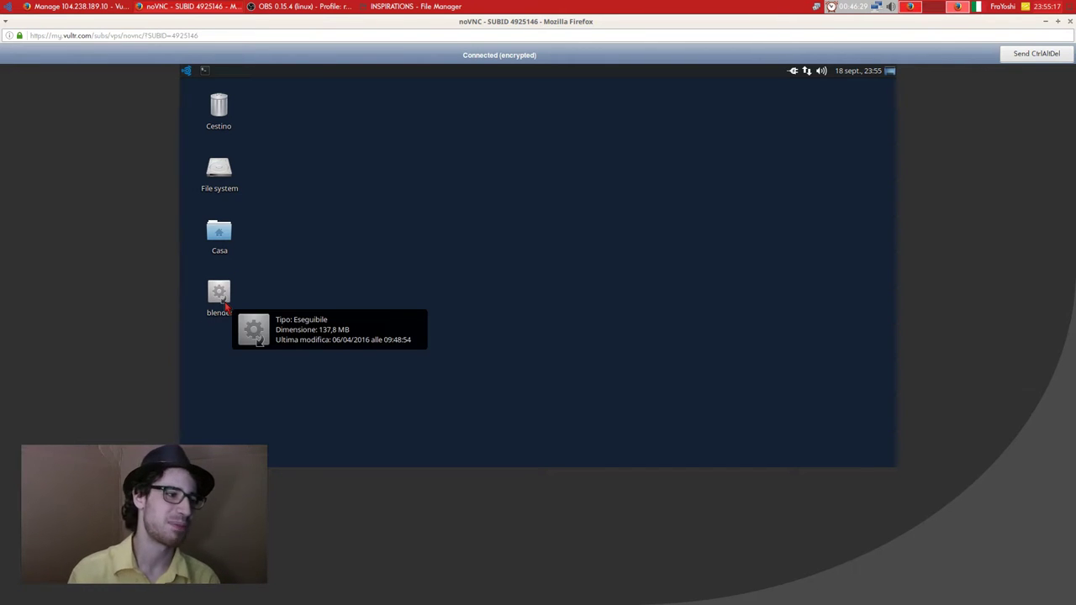
{"action": "double_click", "coordinate": [225, 308]}
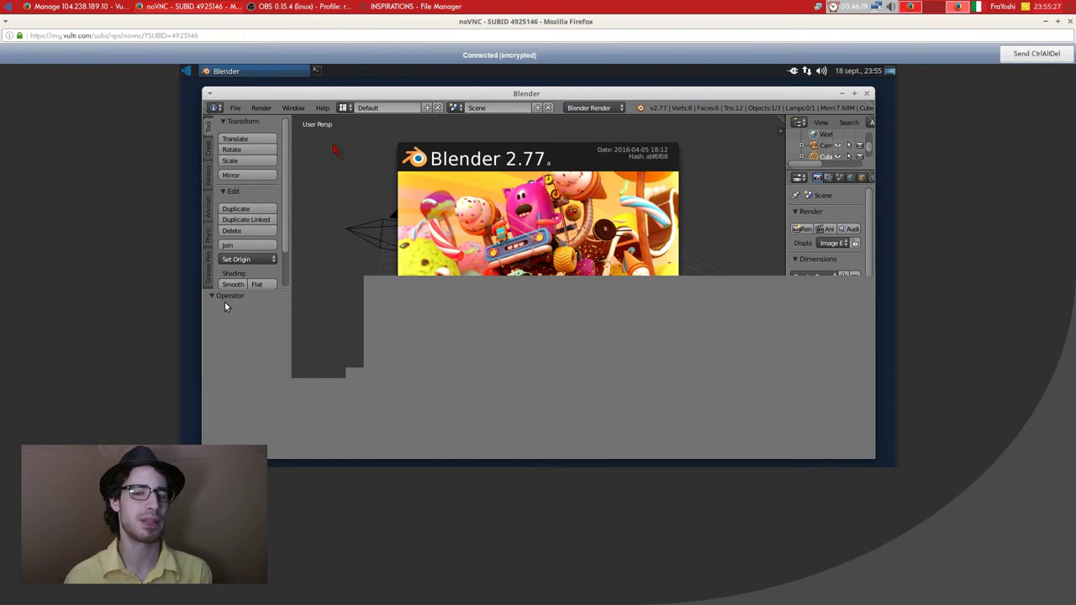
{"action": "double_click", "coordinate": [557, 94]}
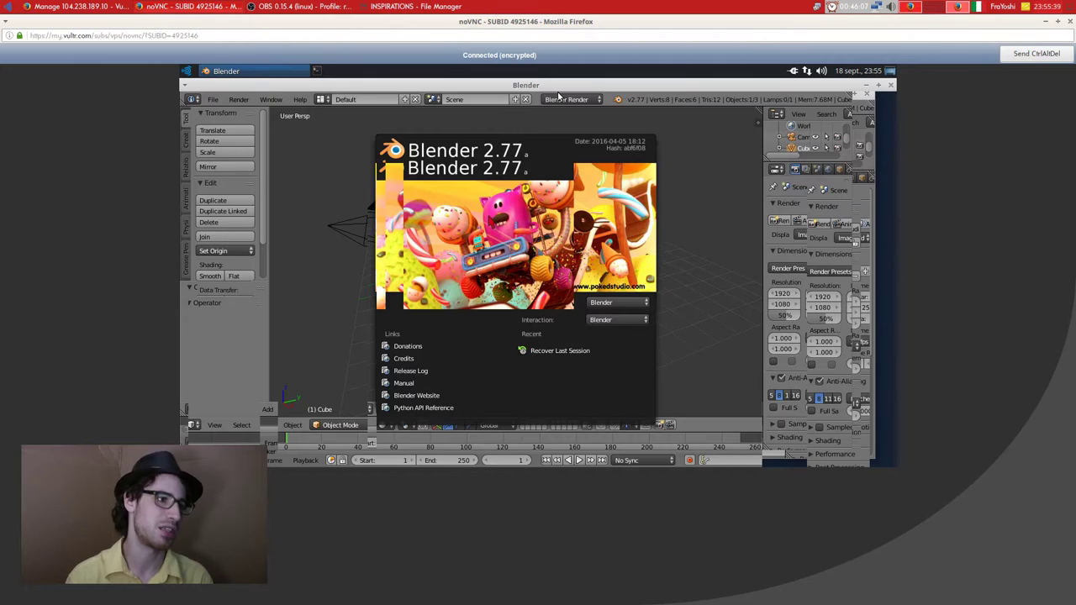
{"action": "left_click", "coordinate": [489, 221]}
{"action": "key", "text": "shift+z"}
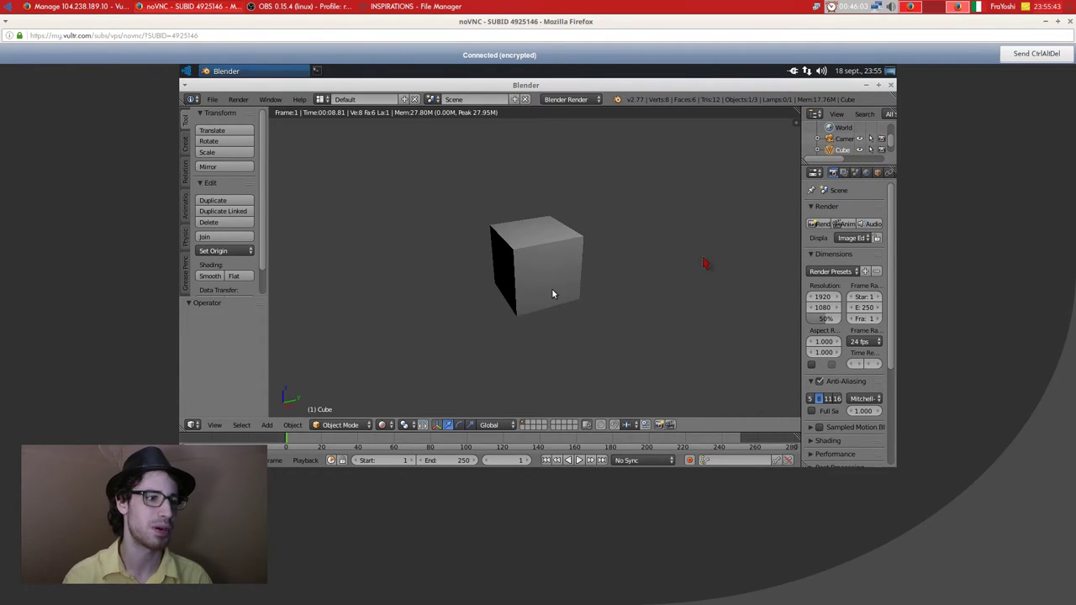
{"action": "left_click_drag", "start_coordinate": [608, 296], "coordinate": [521, 256]}
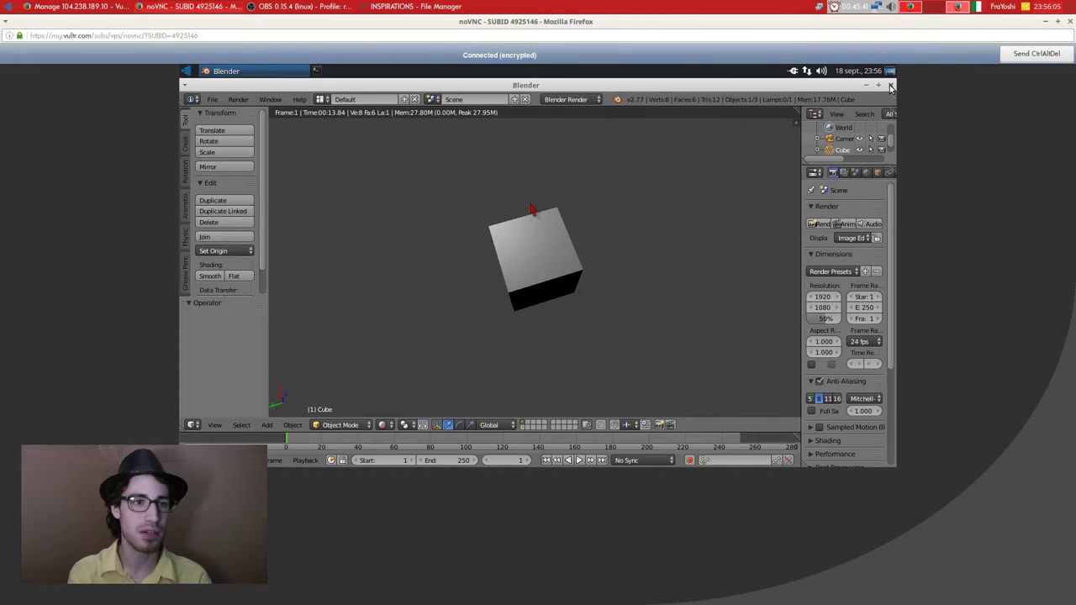
{"action": "left_click", "coordinate": [892, 87]}
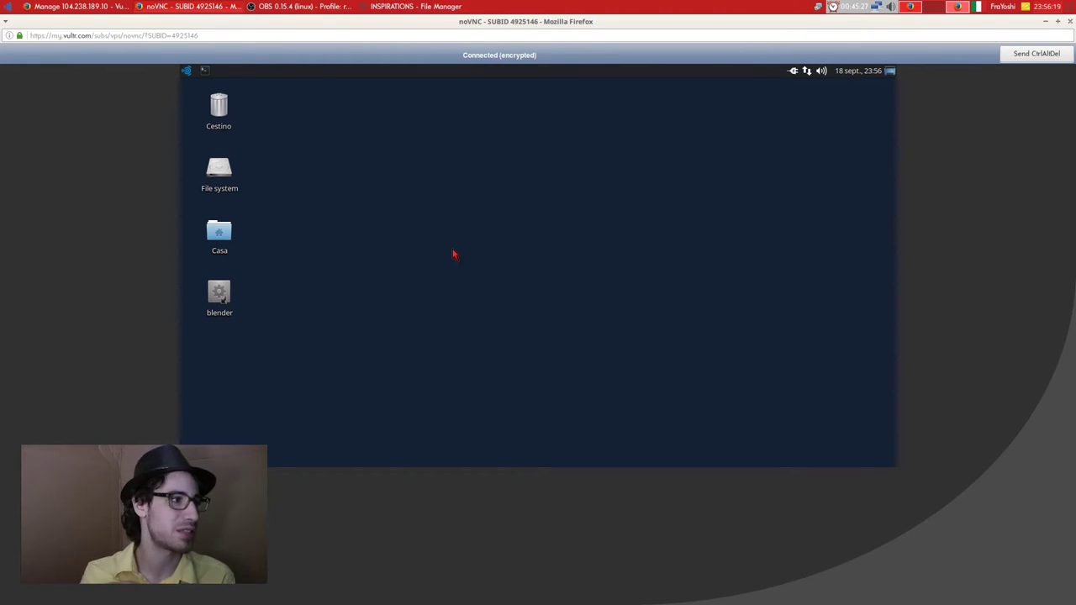
Search 'vlc' in the applications menu and close the document viewer that opened instead.
{"action": "left_click", "coordinate": [190, 72]}
{"action": "type", "text": "vlc"}
{"action": "key", "text": "Return"}
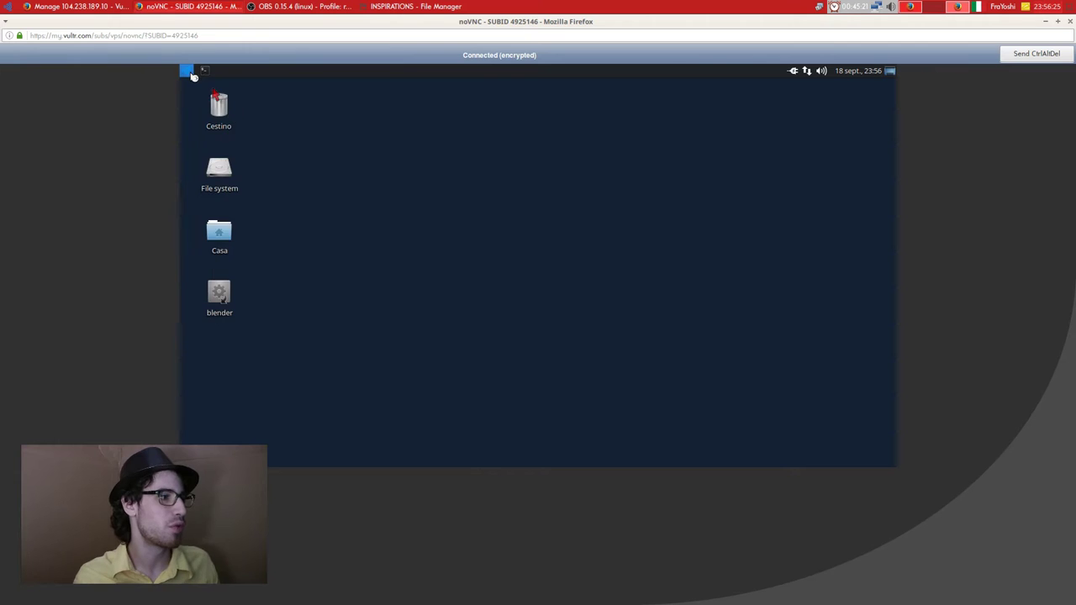
{"action": "right_click", "coordinate": [210, 74]}
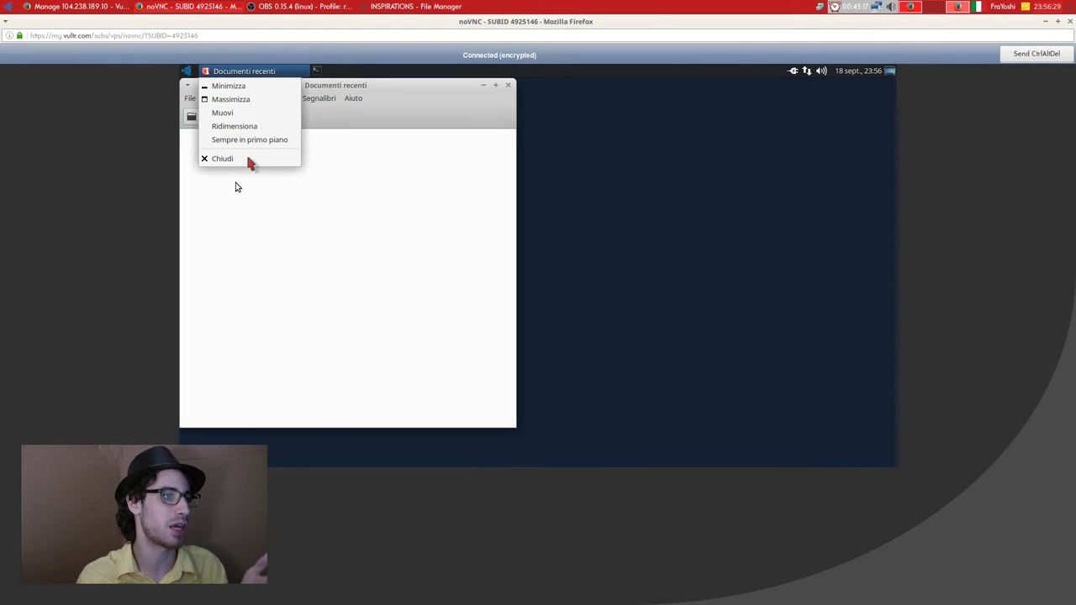
{"action": "left_click", "coordinate": [246, 158]}
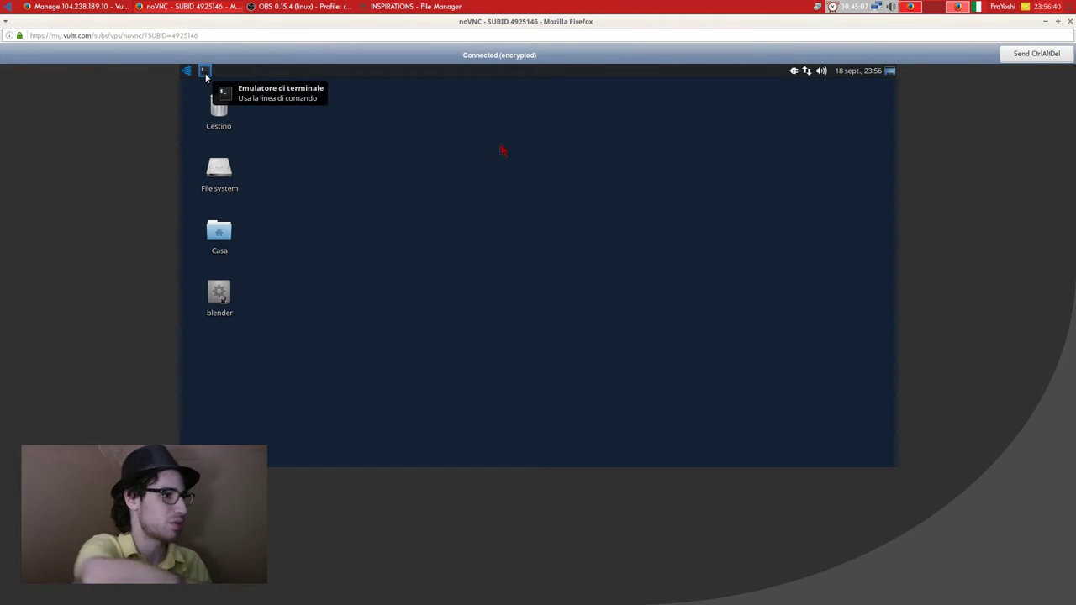
In a terminal with US layout, run sudo apt-get install vlc, enter the password, and confirm with 's'.
{"action": "left_click", "coordinate": [204, 72]}
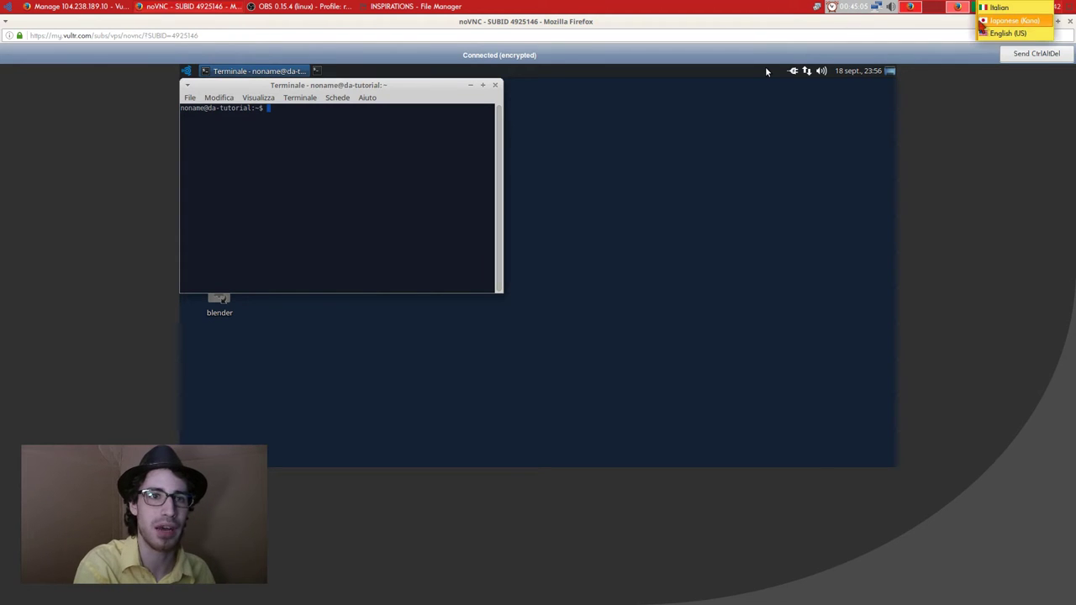
{"action": "left_click", "coordinate": [978, 6]}
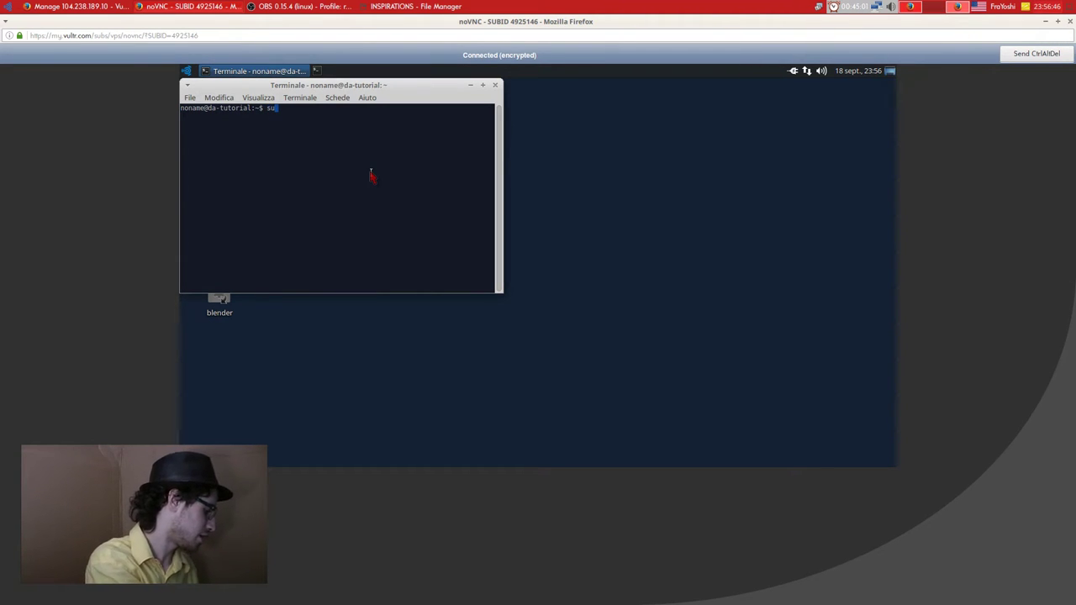
{"action": "type", "text": "do apt-get ins"}
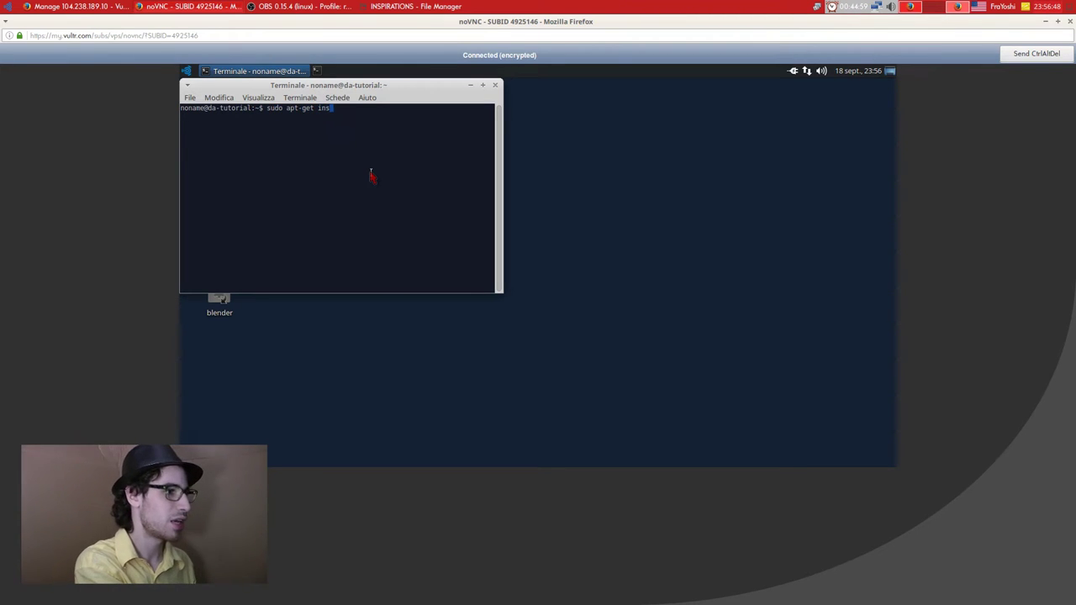
{"action": "type", "text": "tall vlc"}
{"action": "key", "text": "Return"}
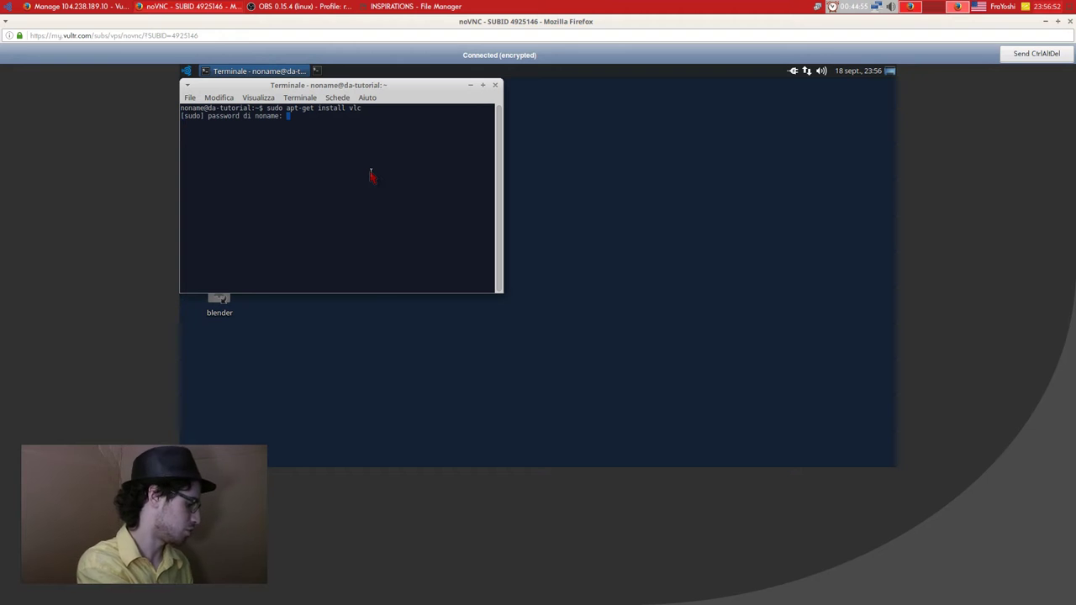
{"action": "key", "text": "Return"}
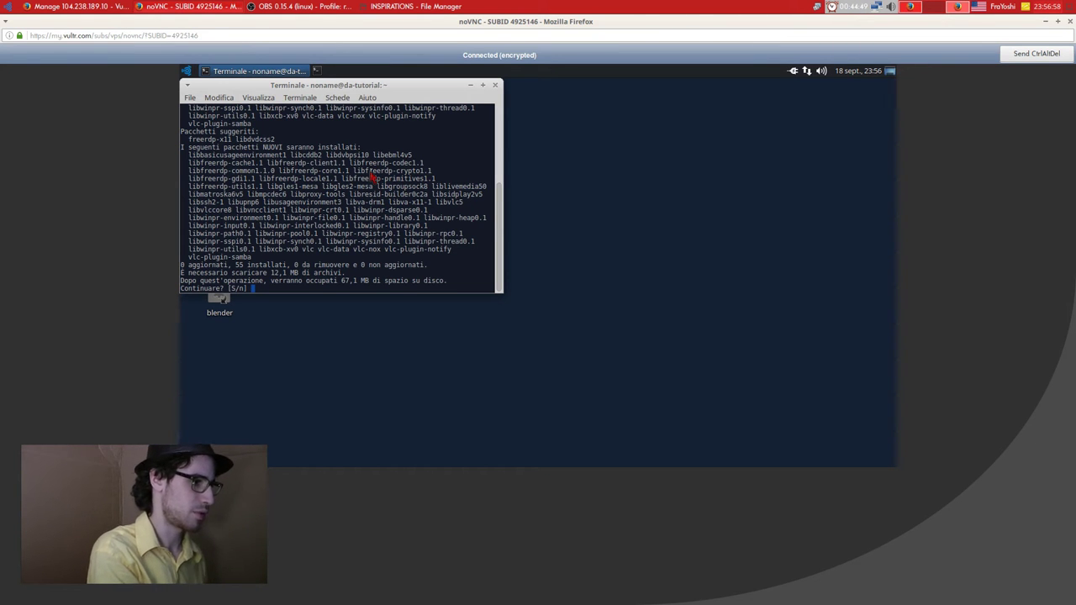
{"action": "type", "text": "s"}
{"action": "key", "text": "Return"}
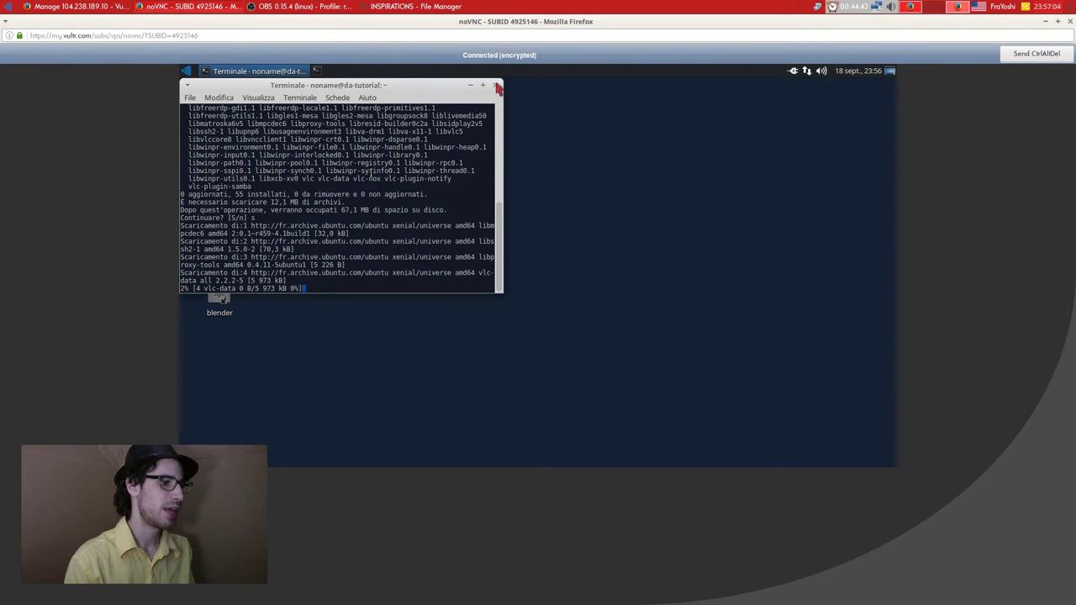
{"action": "key", "text": "super"}
Launch VLC and choose Media > Stream… to bring up the Open Media dialog.
{"action": "type", "text": "vi"}
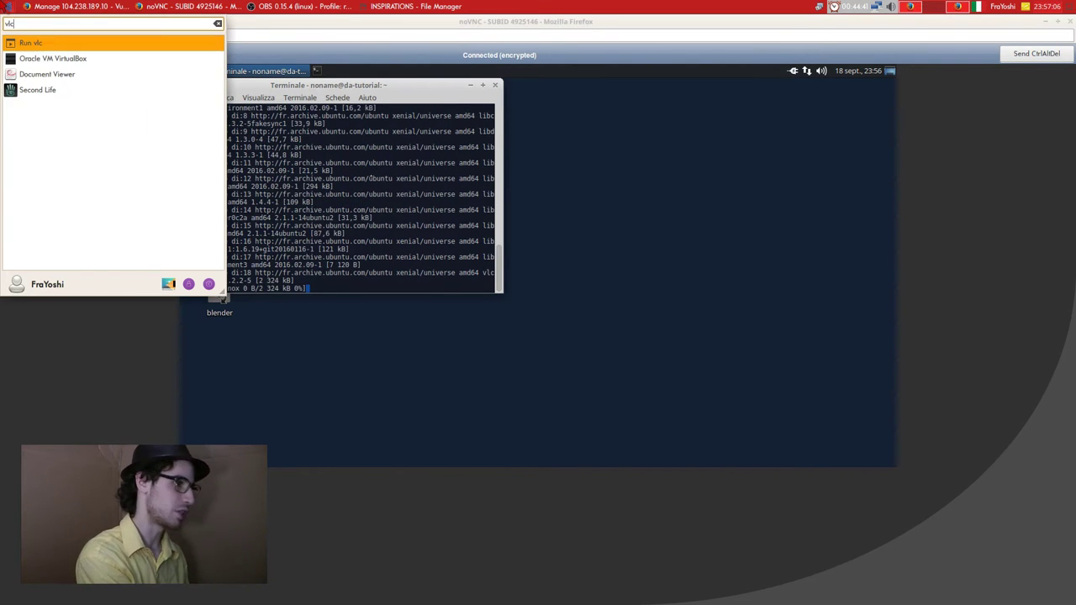
{"action": "key", "text": "Escape"}
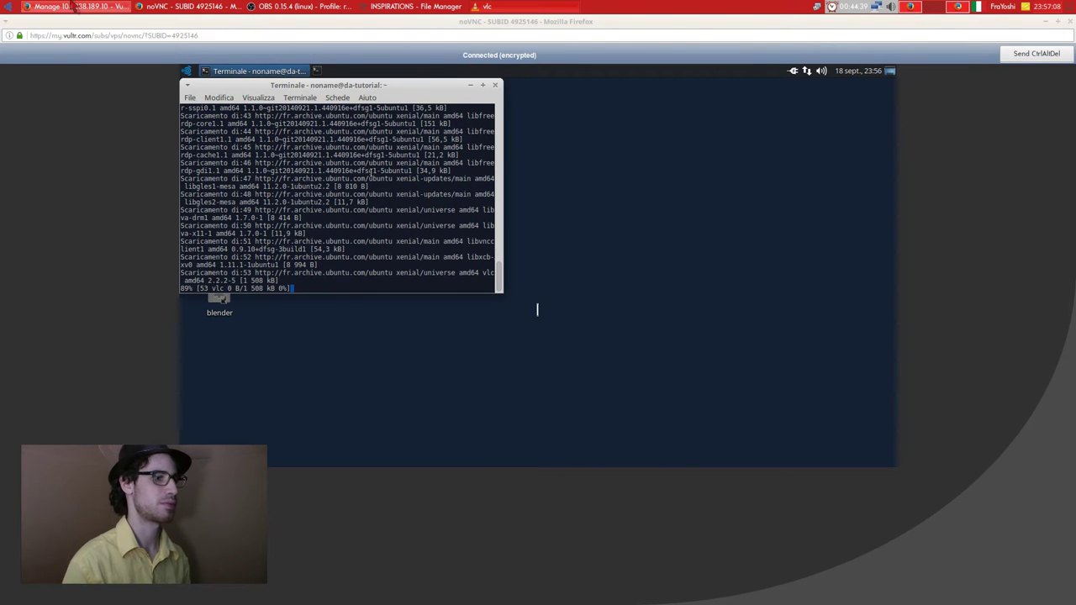
{"action": "left_click", "coordinate": [711, 35]}
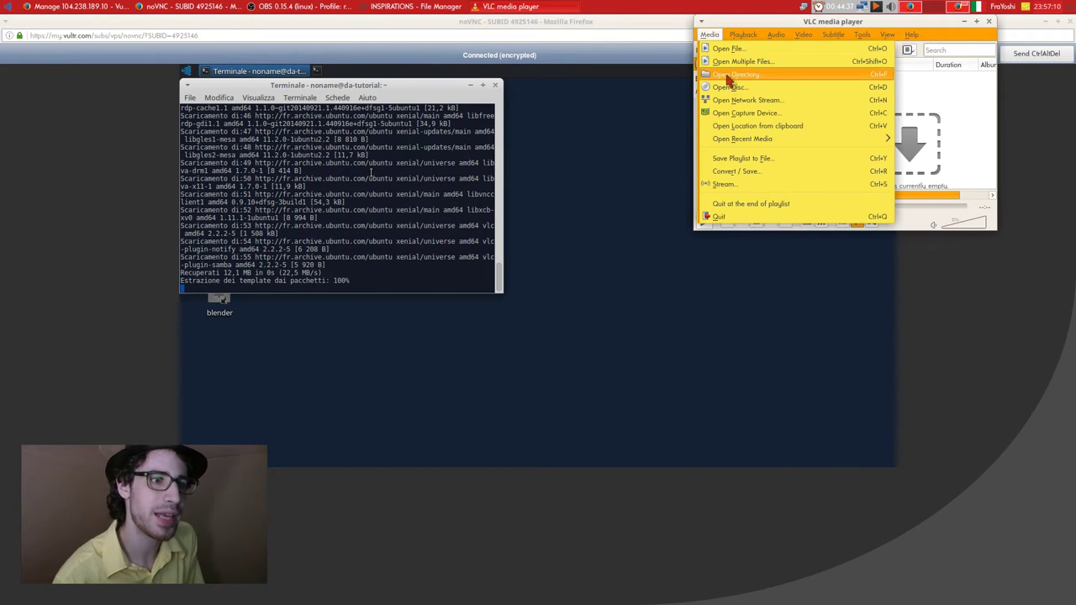
{"action": "mouse_move", "coordinate": [756, 139]}
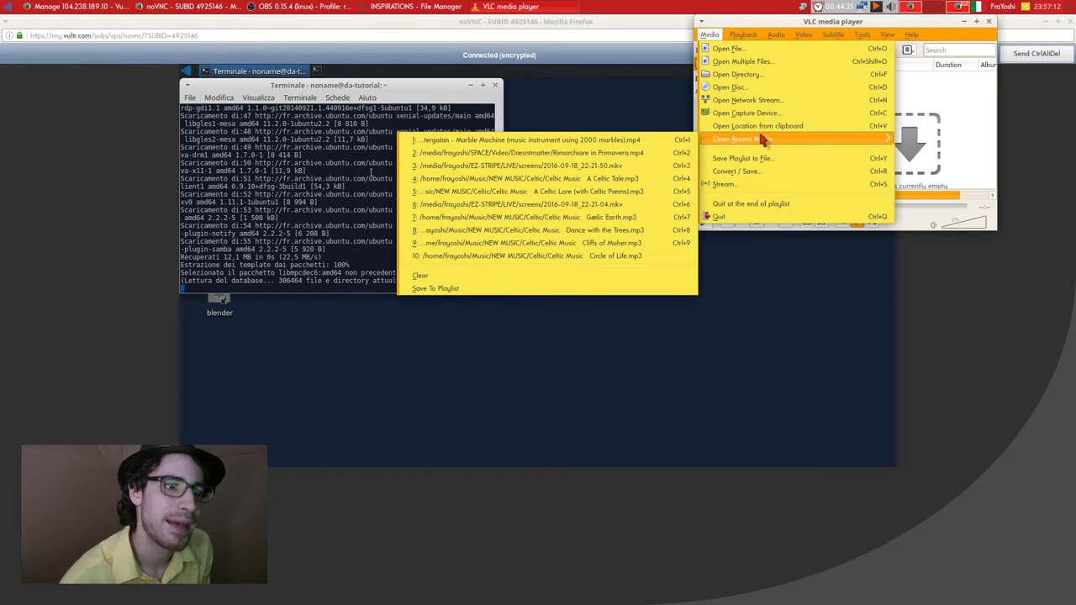
{"action": "left_click", "coordinate": [298, 7]}
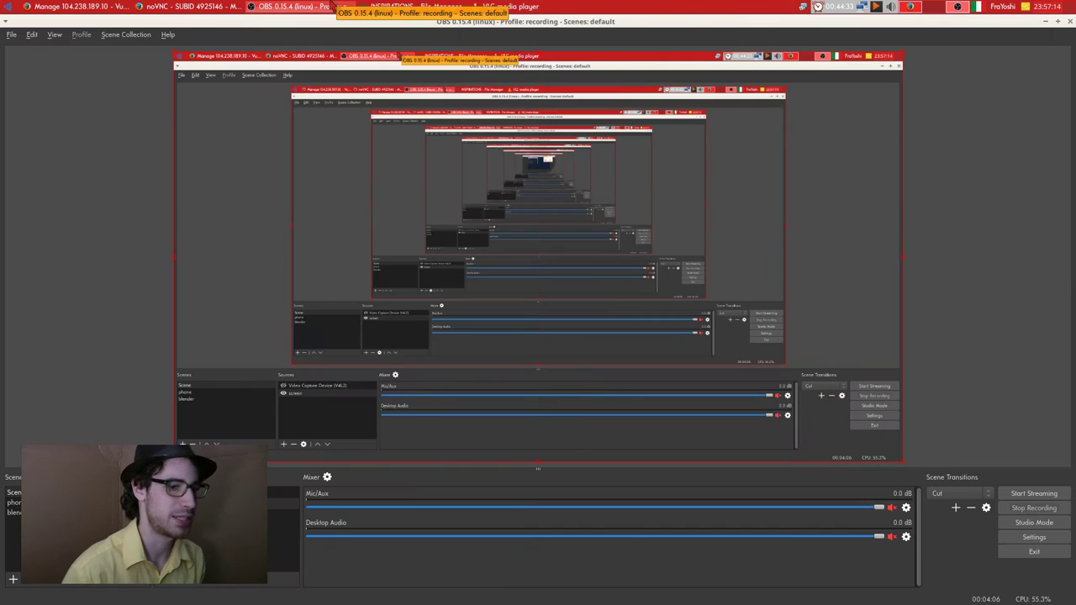
{"action": "left_click", "coordinate": [335, 6]}
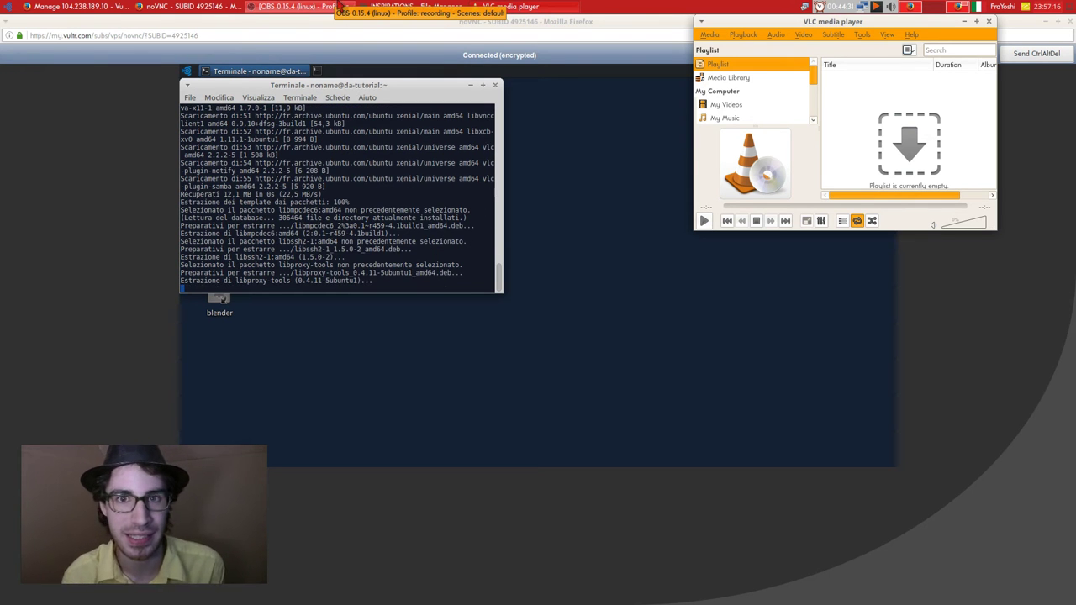
{"action": "left_click", "coordinate": [782, 35]}
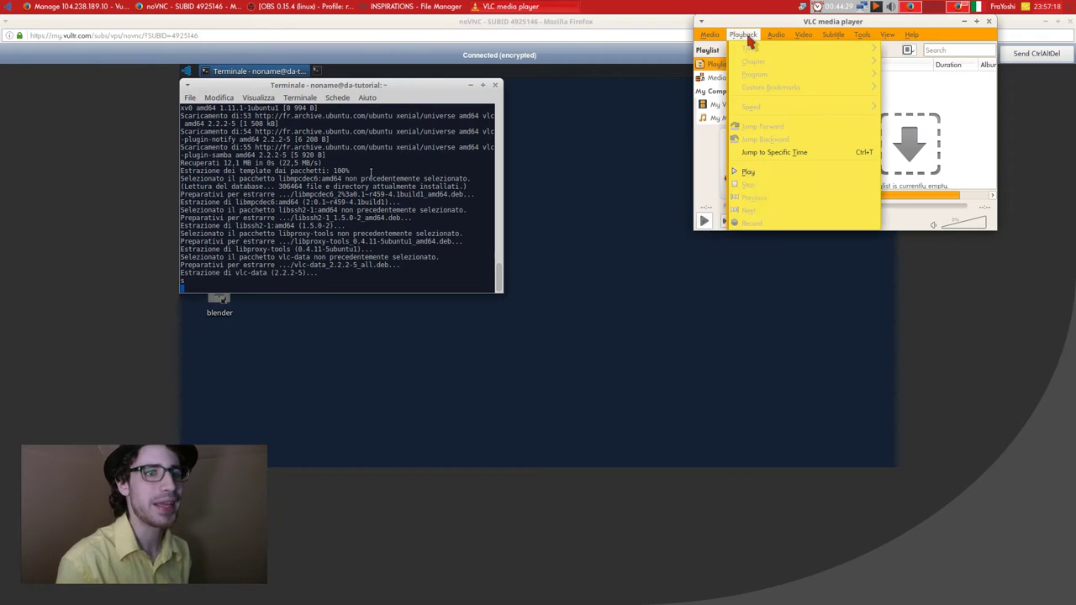
{"action": "mouse_move", "coordinate": [709, 37]}
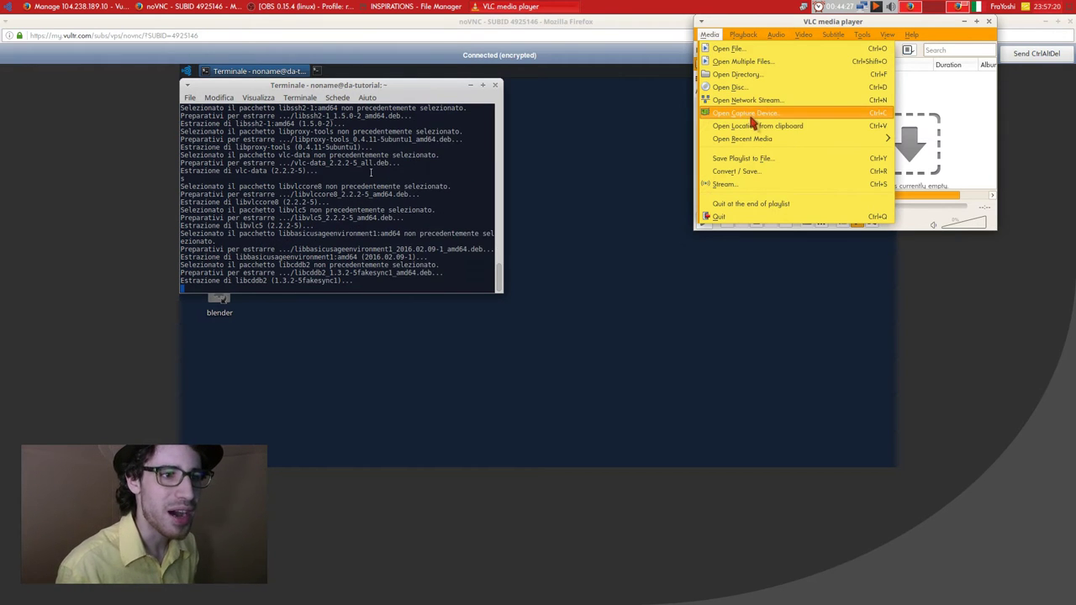
{"action": "left_click", "coordinate": [745, 183]}
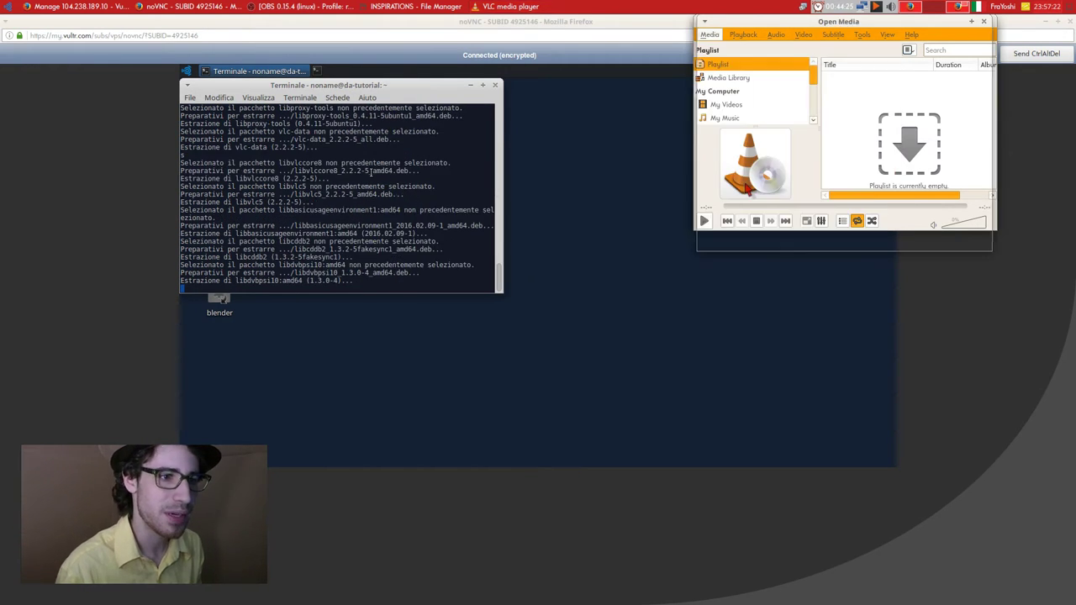
Set the Open Media capture mode to Desktop and start the stream wizard.
{"action": "left_click_drag", "start_coordinate": [767, 33], "coordinate": [670, 53]}
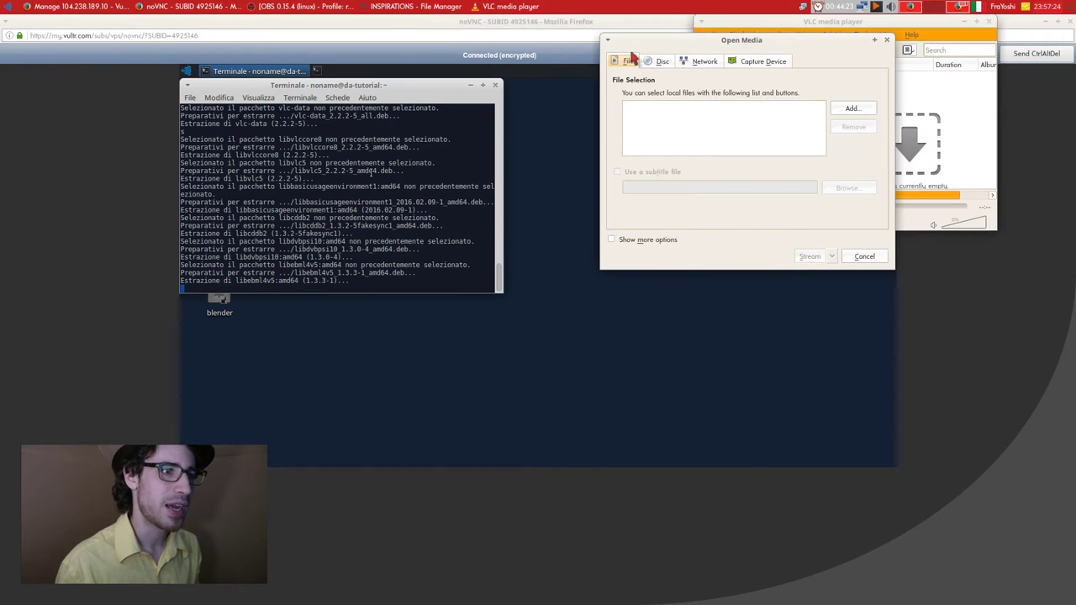
{"action": "left_click", "coordinate": [744, 61]}
{"action": "left_click", "coordinate": [790, 84]}
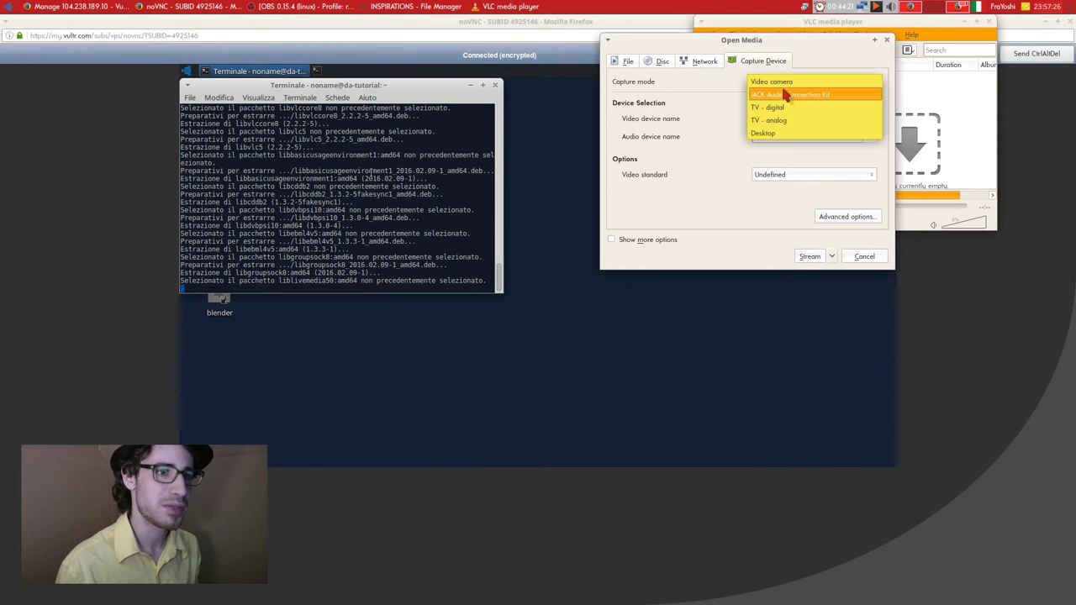
{"action": "left_click", "coordinate": [788, 93]}
{"action": "left_click", "coordinate": [785, 88]}
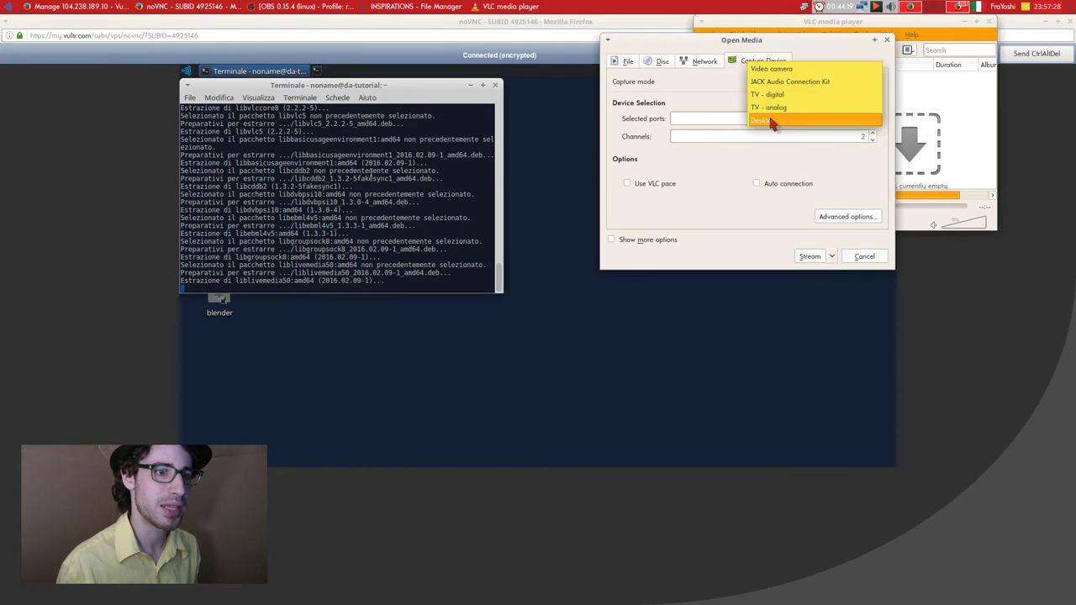
{"action": "left_click", "coordinate": [770, 120]}
{"action": "left_click", "coordinate": [798, 194]}
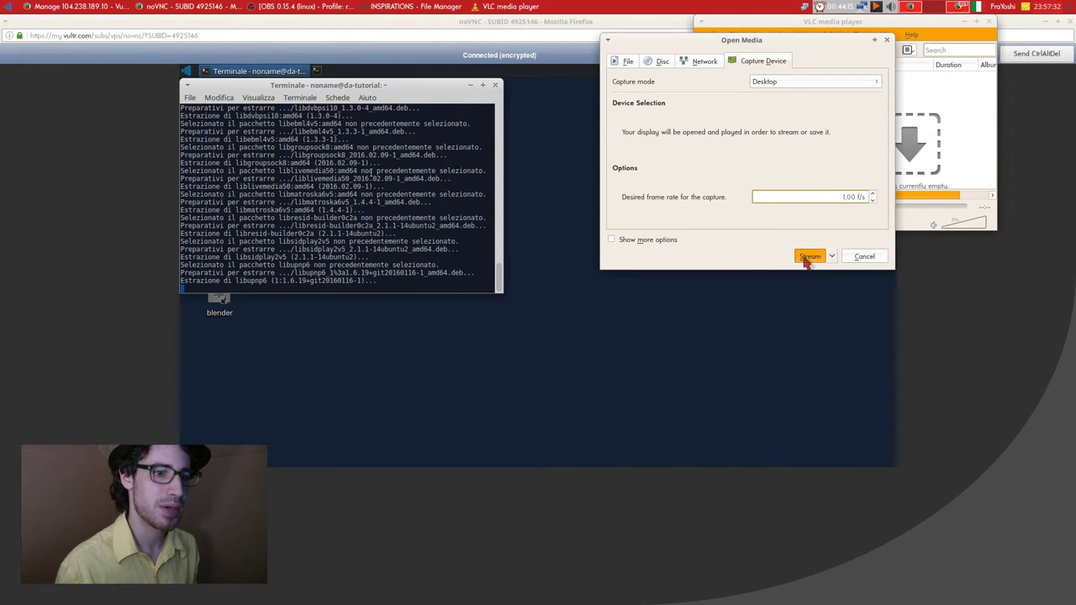
{"action": "left_click", "coordinate": [812, 84]}
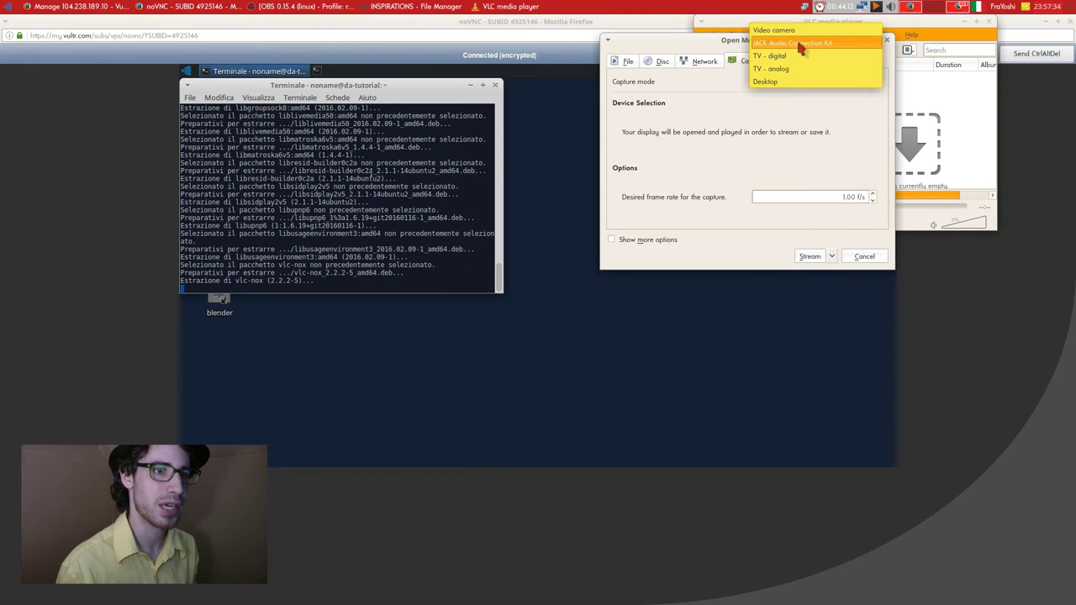
{"action": "left_click", "coordinate": [798, 43]}
{"action": "left_click", "coordinate": [794, 82]}
{"action": "left_click", "coordinate": [799, 117]}
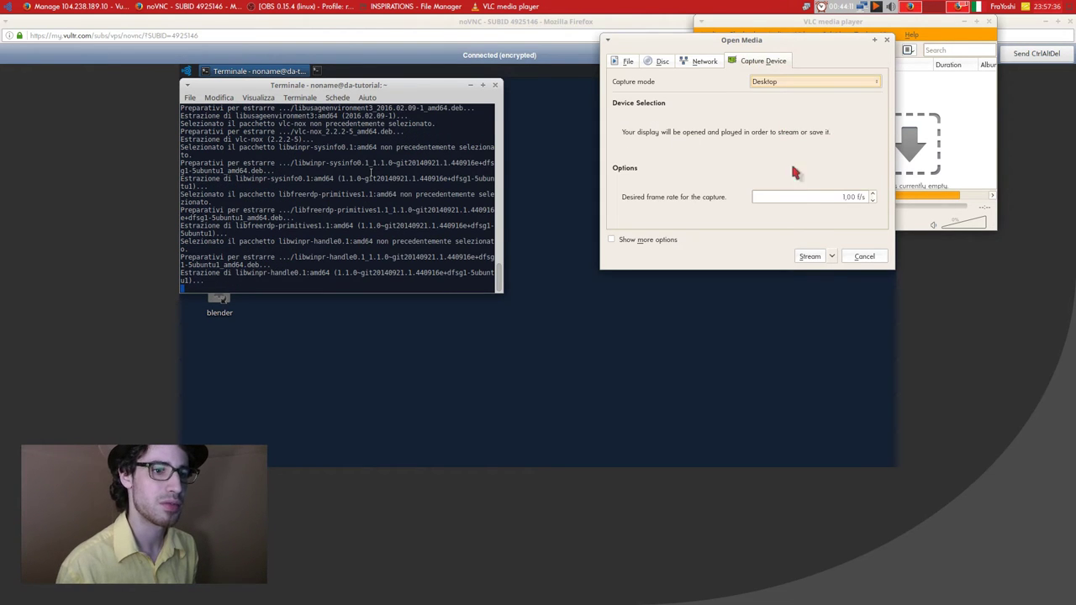
{"action": "left_click", "coordinate": [809, 256]}
Keep the screen:// source and choose RTSP as the stream destination.
{"action": "left_click", "coordinate": [669, 206]}
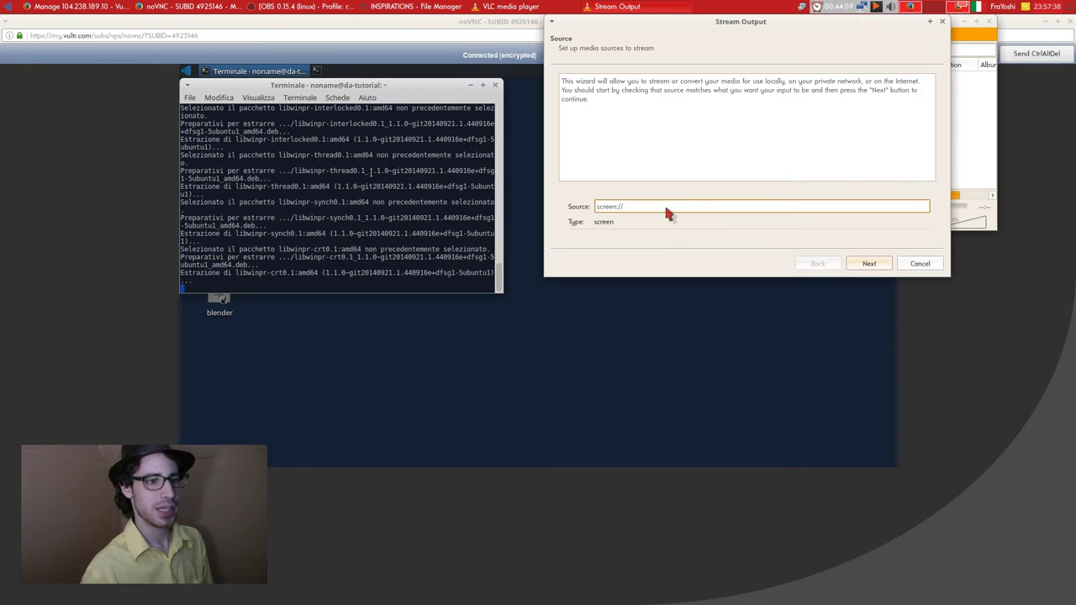
{"action": "left_click_drag", "start_coordinate": [603, 85], "coordinate": [874, 82]}
{"action": "left_click", "coordinate": [844, 141]}
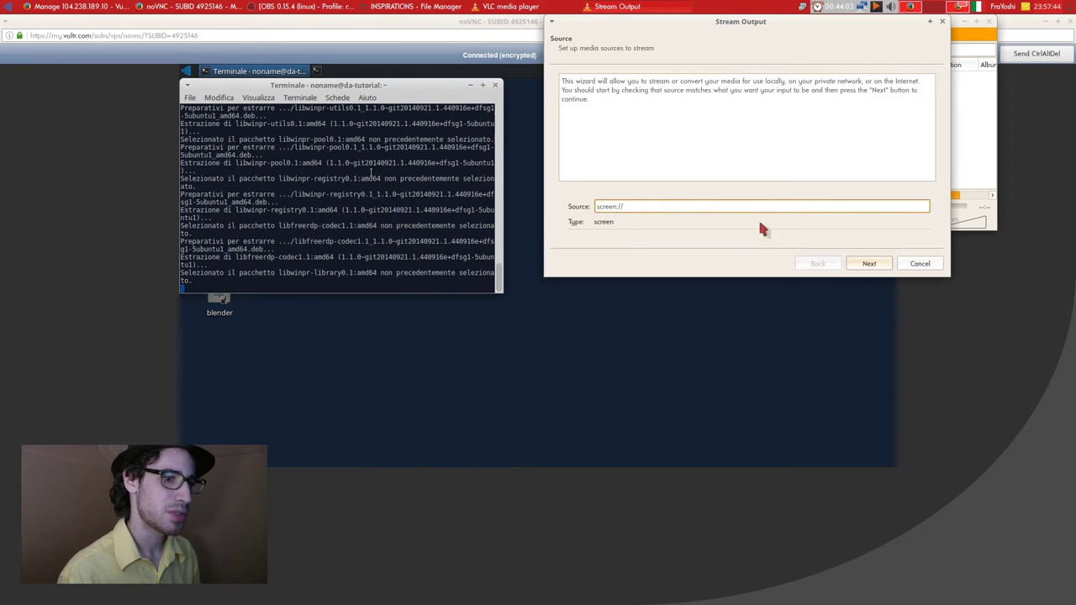
{"action": "left_click", "coordinate": [868, 263]}
{"action": "left_click", "coordinate": [740, 209]}
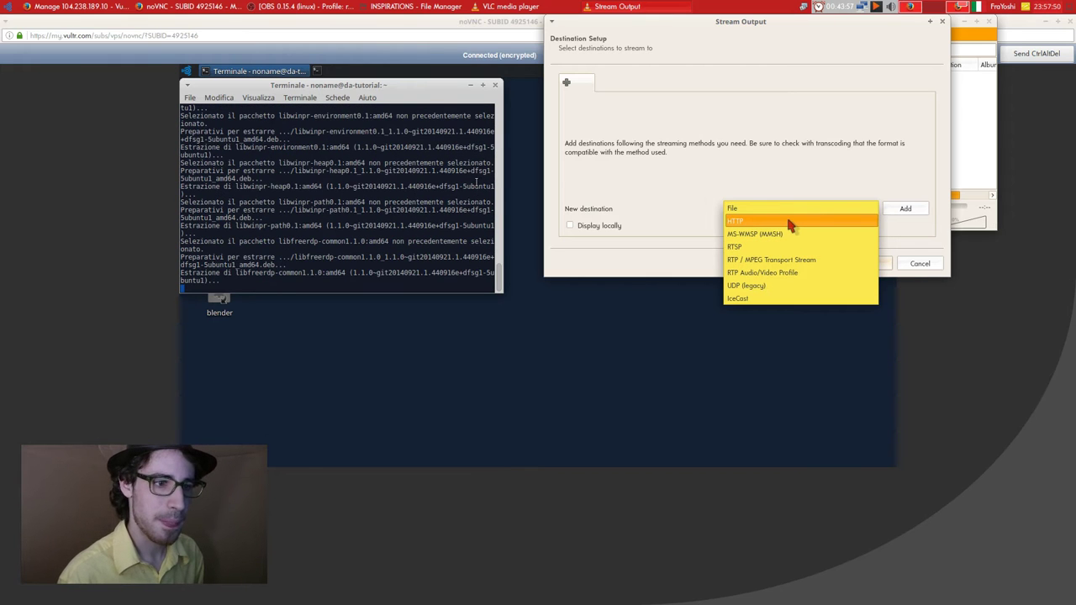
{"action": "left_click", "coordinate": [782, 247]}
Keep the H.264 + MP3 (MP4) transcoding profile, review option setup, then cancel the wizard.
{"action": "left_click", "coordinate": [867, 263]}
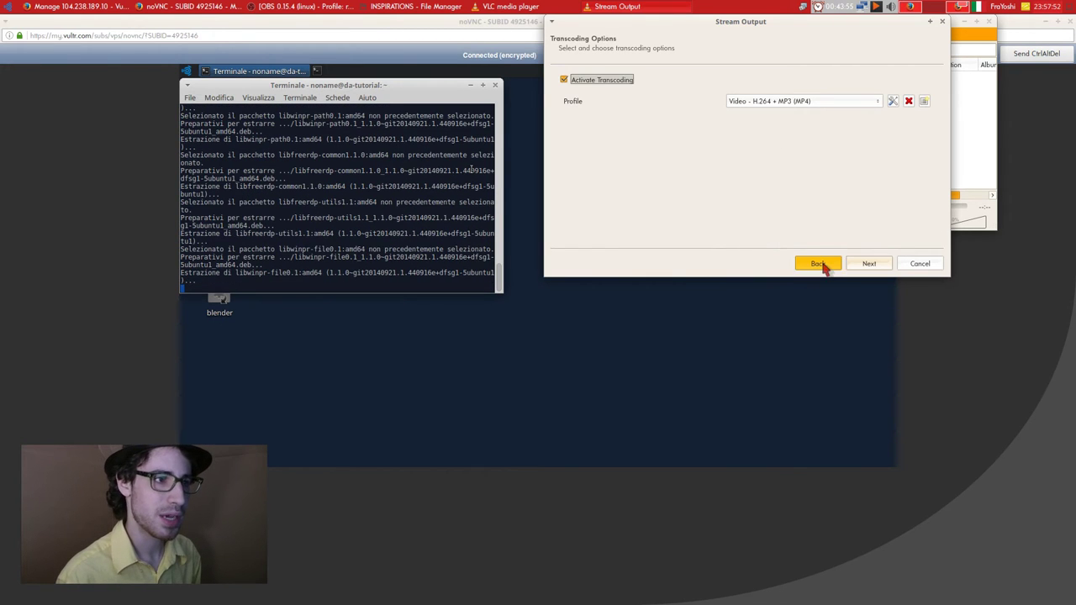
{"action": "left_click", "coordinate": [772, 104]}
{"action": "left_click", "coordinate": [778, 107]}
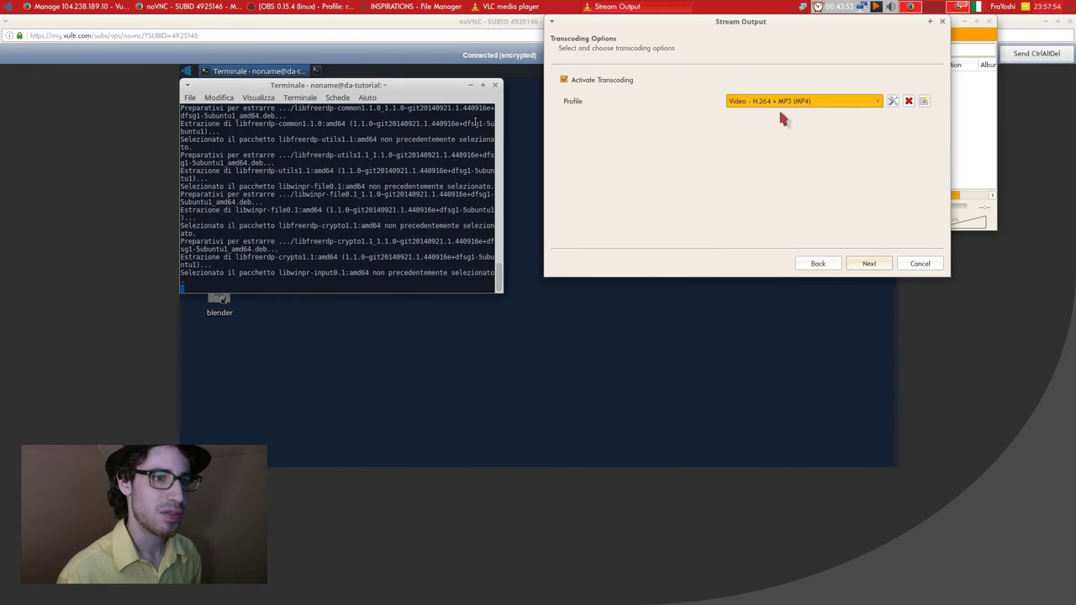
{"action": "left_click", "coordinate": [868, 263]}
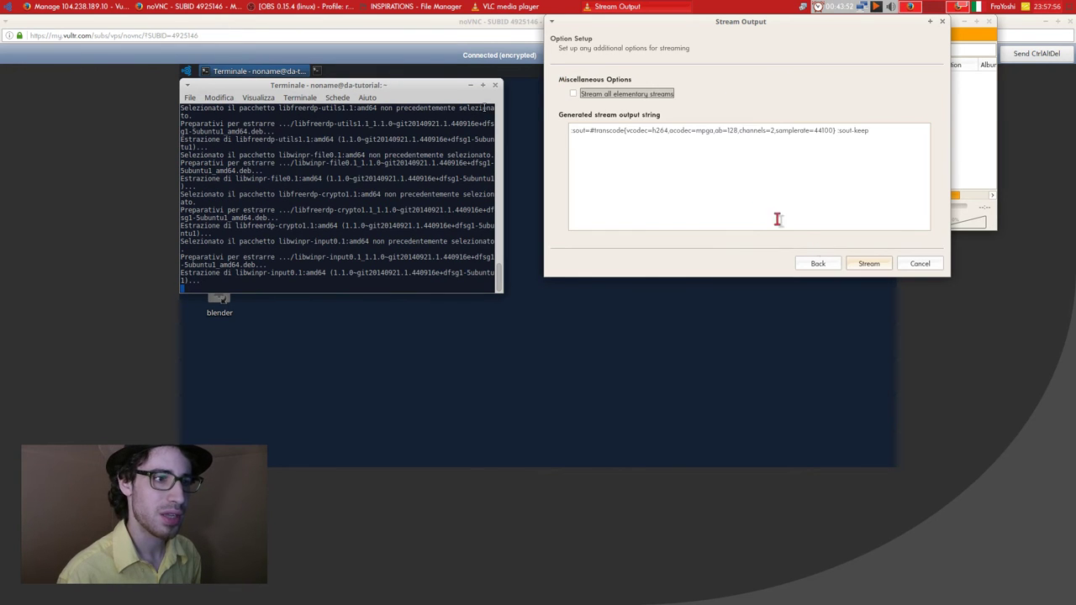
{"action": "left_click", "coordinate": [618, 95]}
{"action": "left_click", "coordinate": [618, 95]}
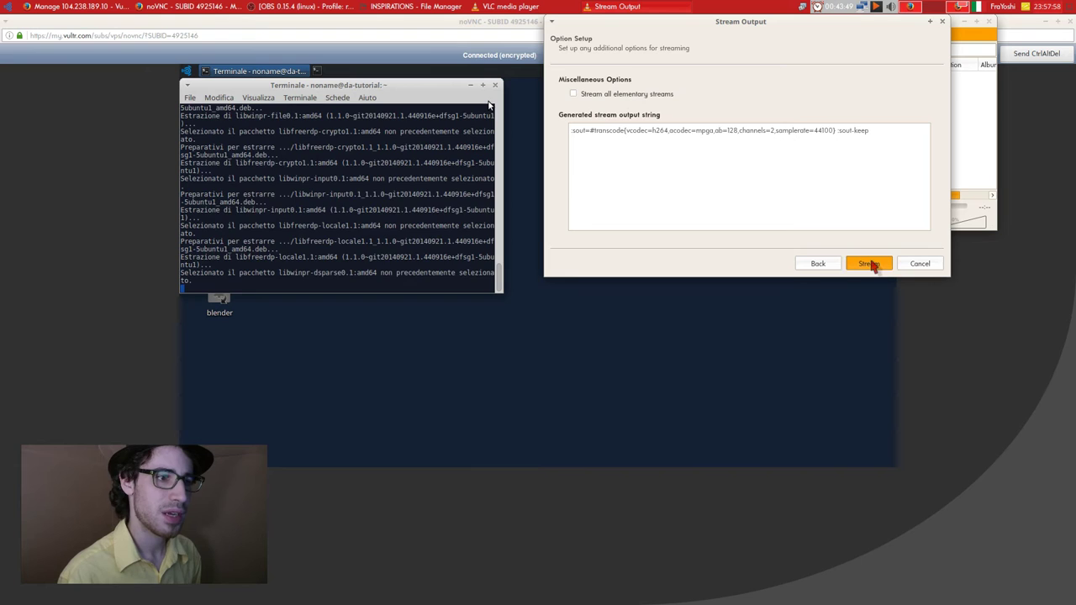
{"action": "left_click", "coordinate": [920, 263]}
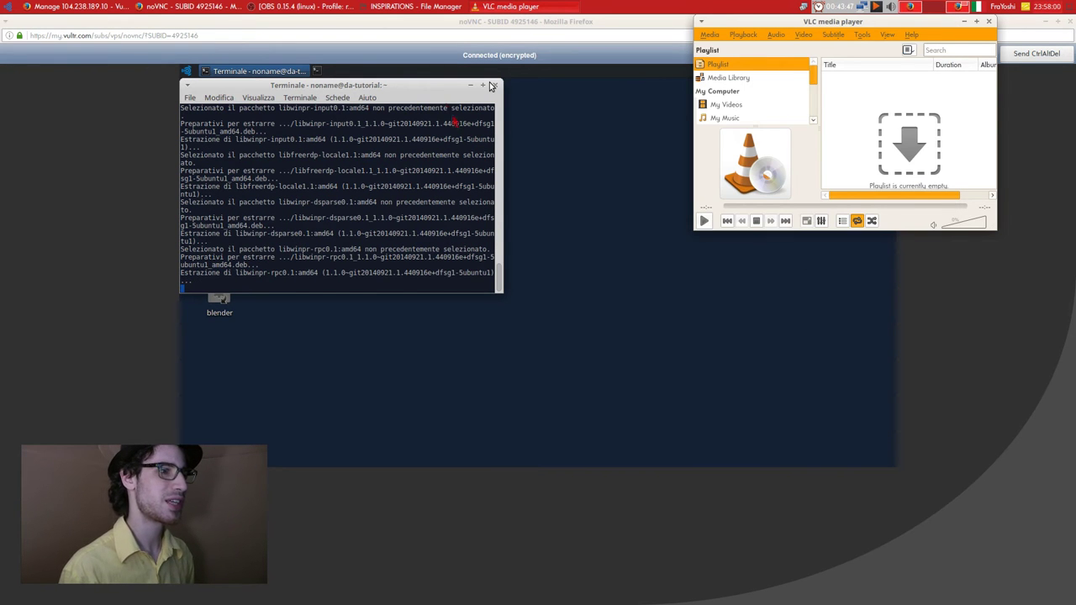
Pick the AnonyRadio .xspf address in Open Network Stream, dismiss the dialog, and quit local VLC.
{"action": "left_click", "coordinate": [432, 92]}
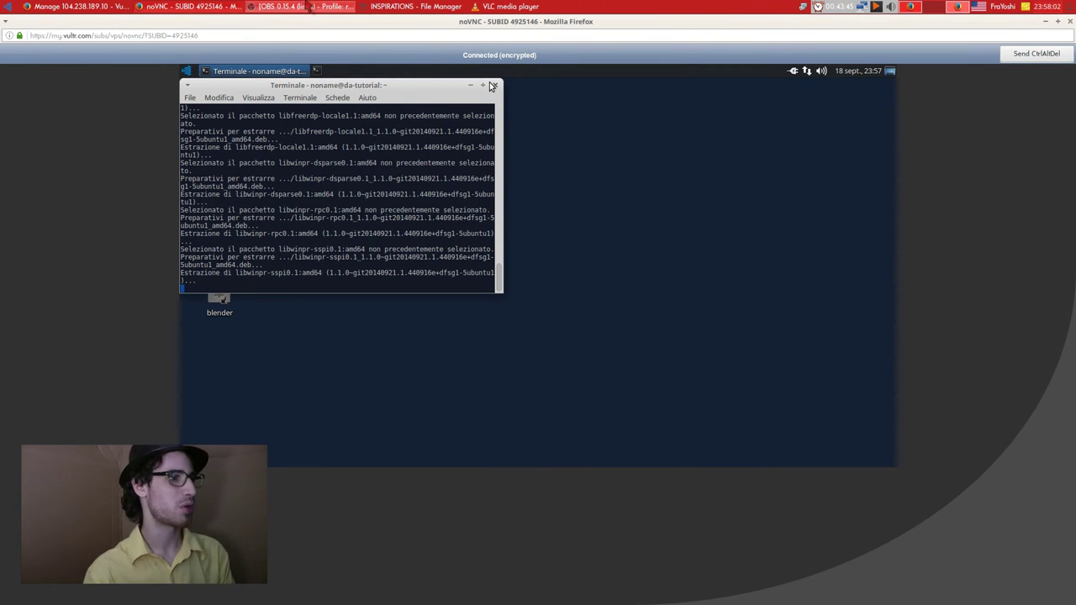
{"action": "left_click", "coordinate": [416, 6]}
{"action": "left_click", "coordinate": [510, 6]}
{"action": "left_click", "coordinate": [716, 36]}
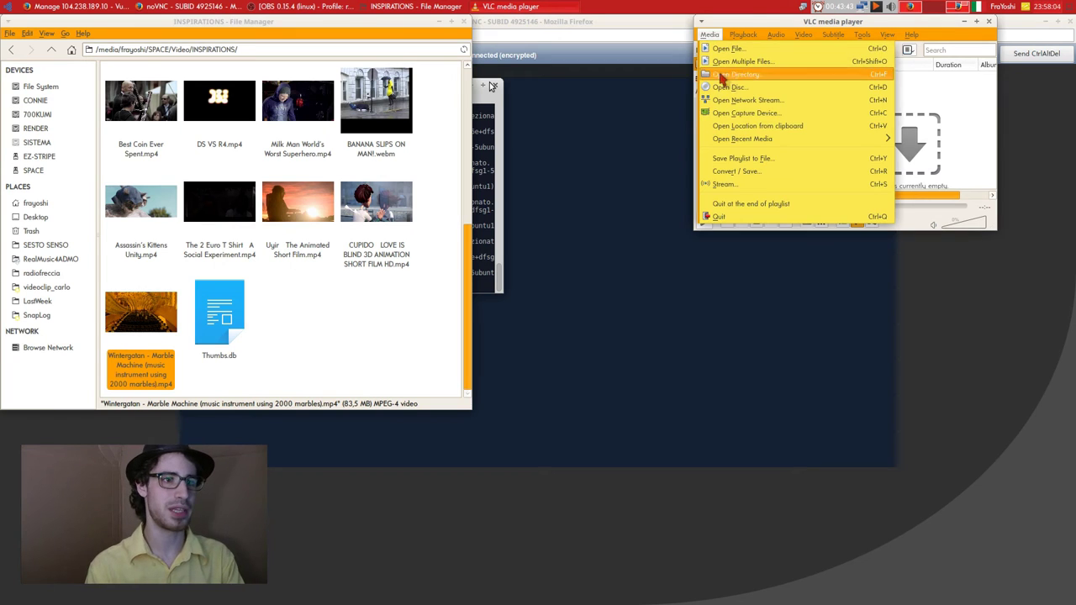
{"action": "left_click", "coordinate": [772, 102]}
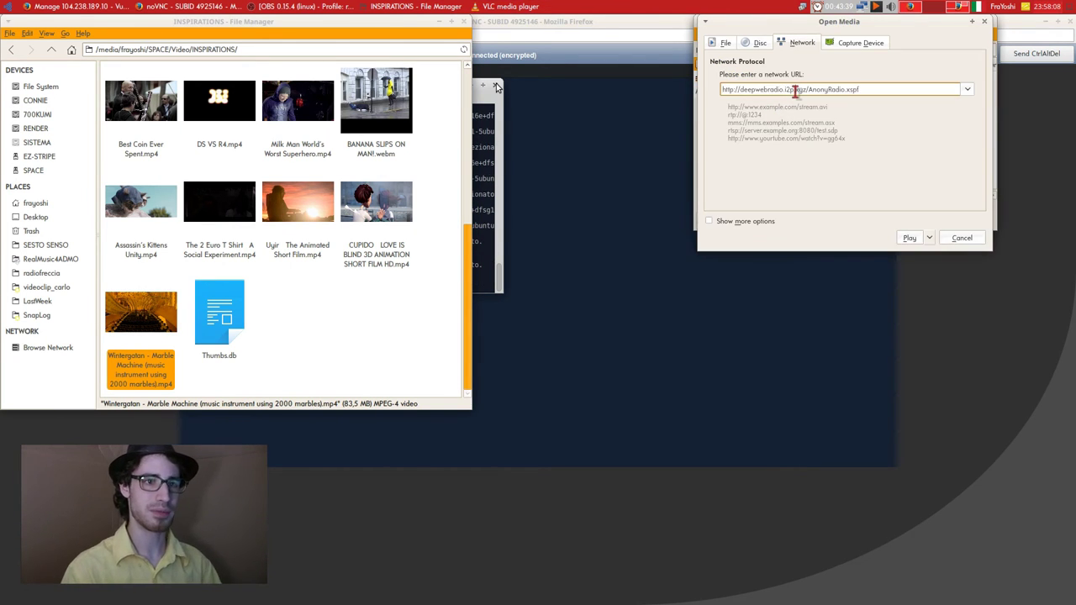
{"action": "left_click", "coordinate": [964, 89]}
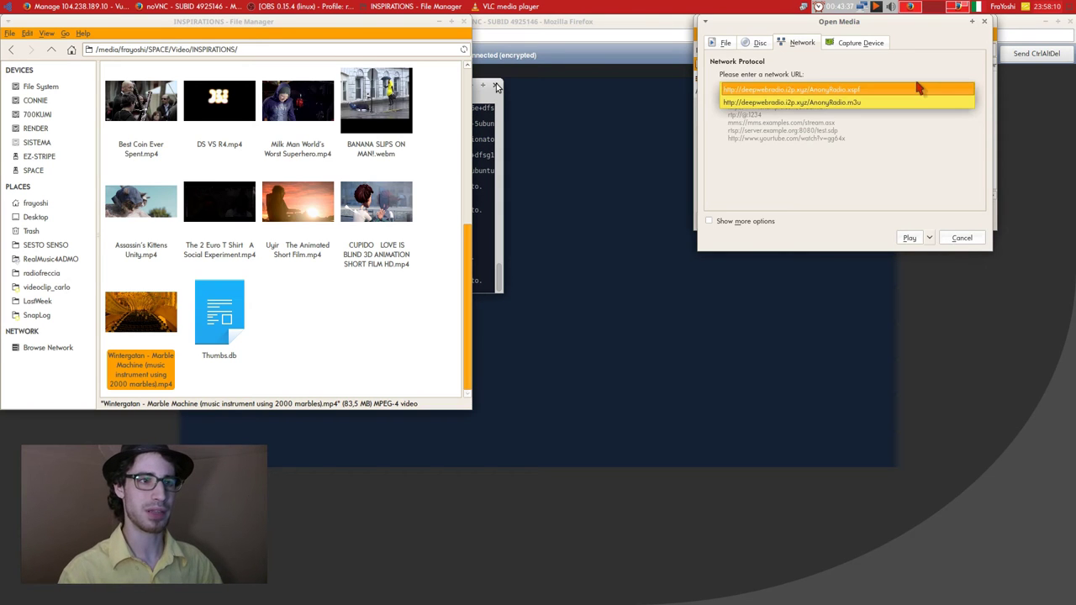
{"action": "left_click", "coordinate": [914, 89]}
{"action": "type", "text": "h"}
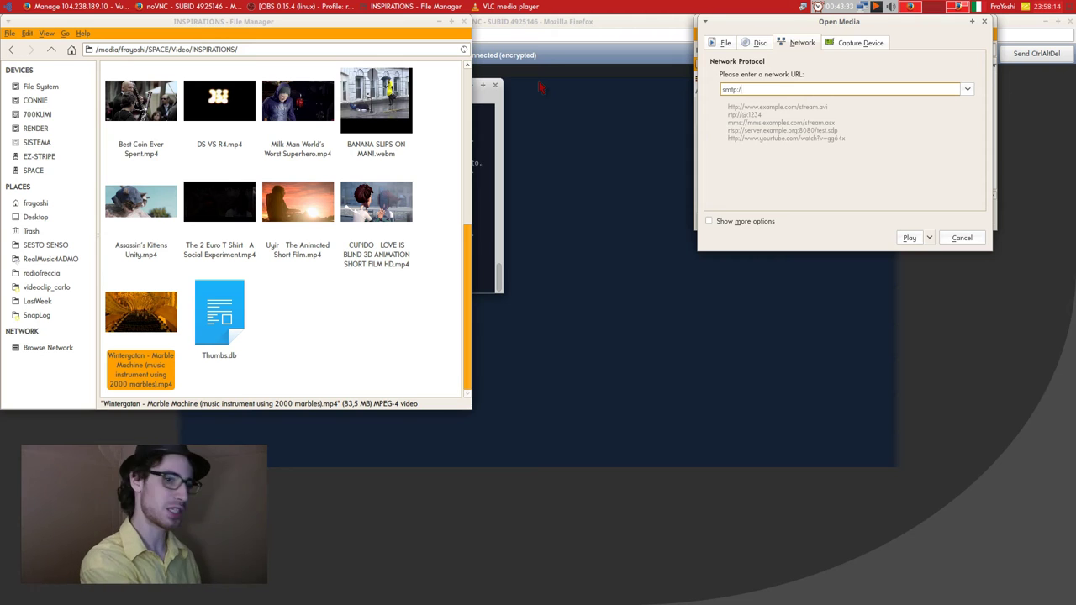
{"action": "key", "text": "Escape"}
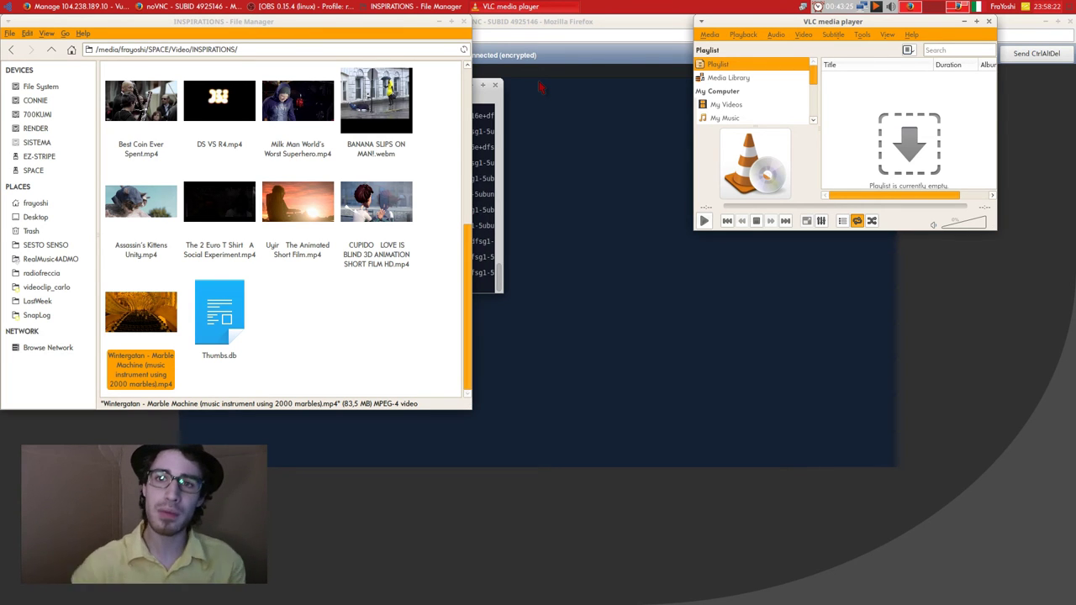
{"action": "left_click", "coordinate": [988, 21]}
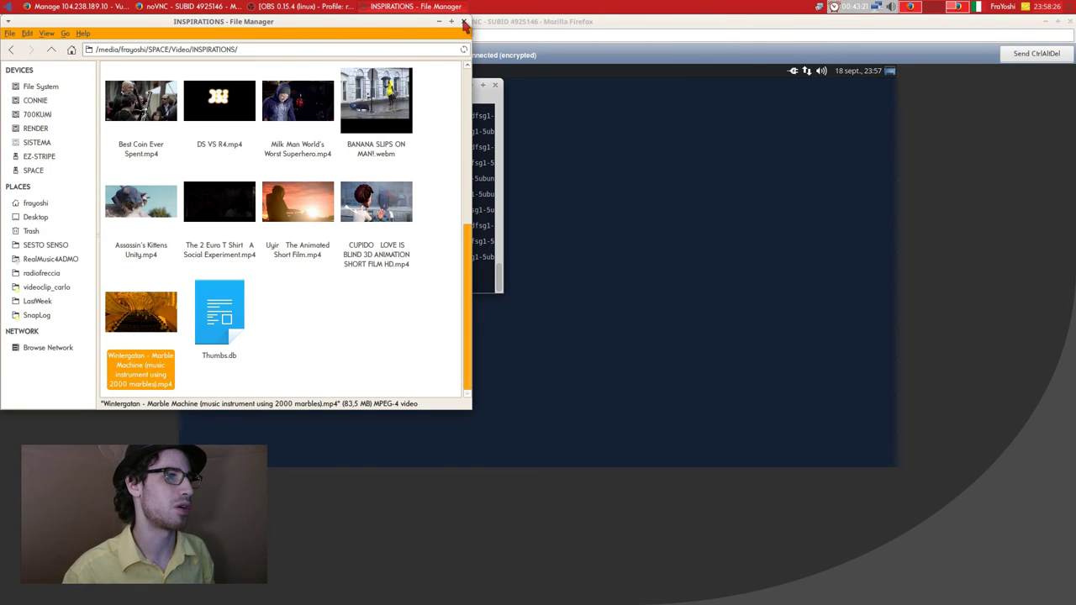
Close the file manager and launch Lettore multimediale VLC, accepting the privacy notice.
{"action": "left_click", "coordinate": [463, 21]}
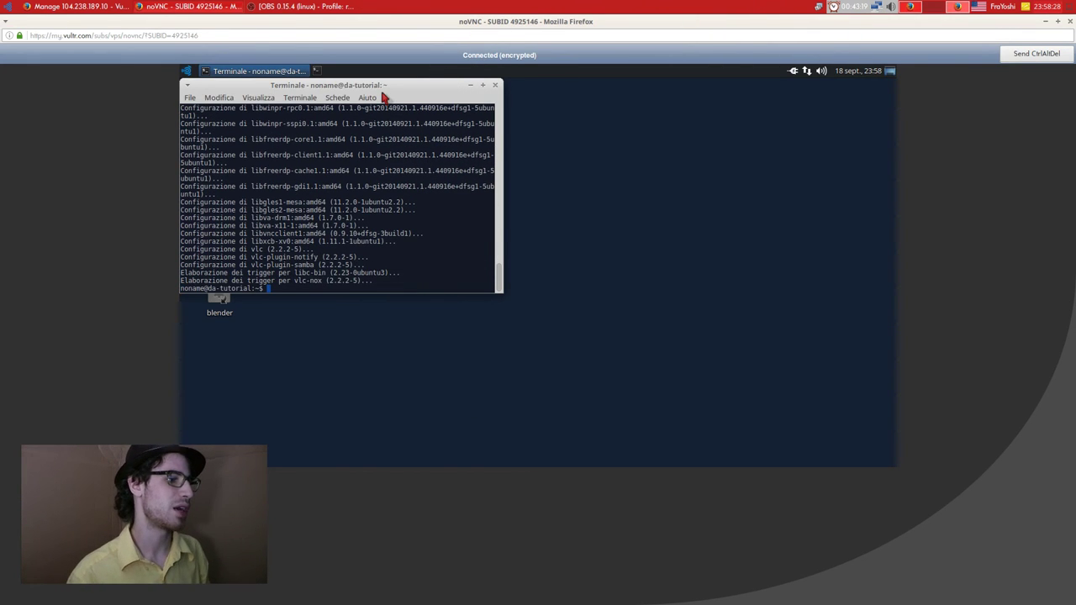
{"action": "left_click", "coordinate": [185, 71]}
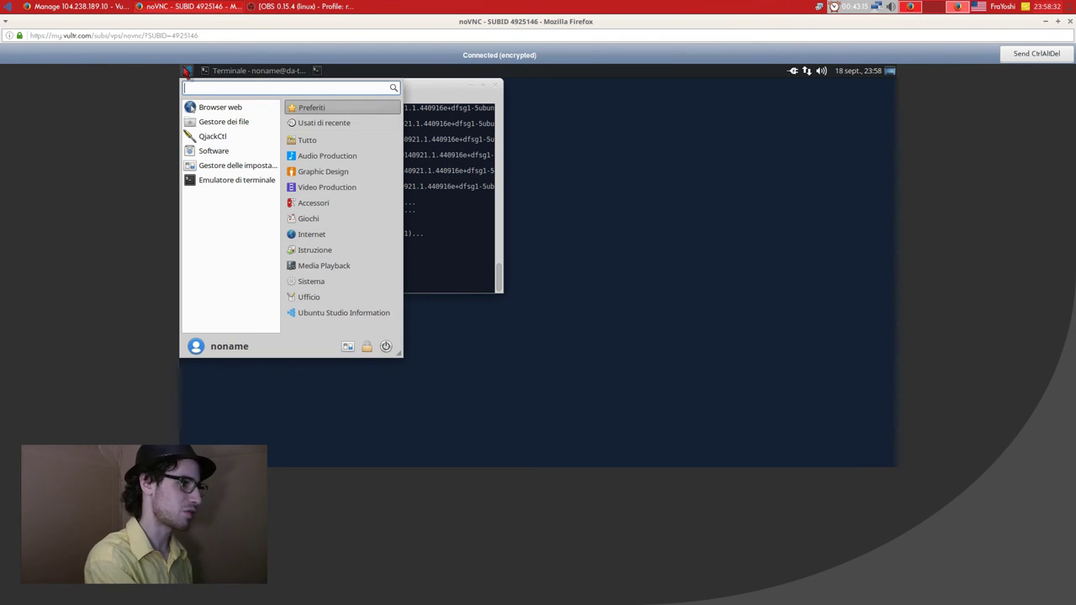
{"action": "type", "text": "vl"}
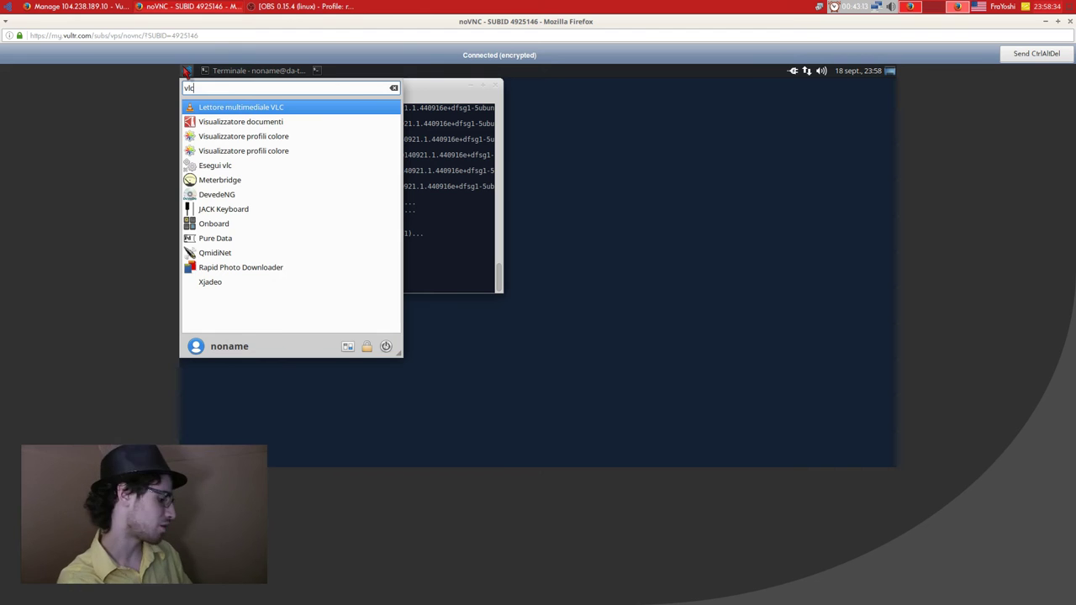
{"action": "key", "text": "BackSpace"}
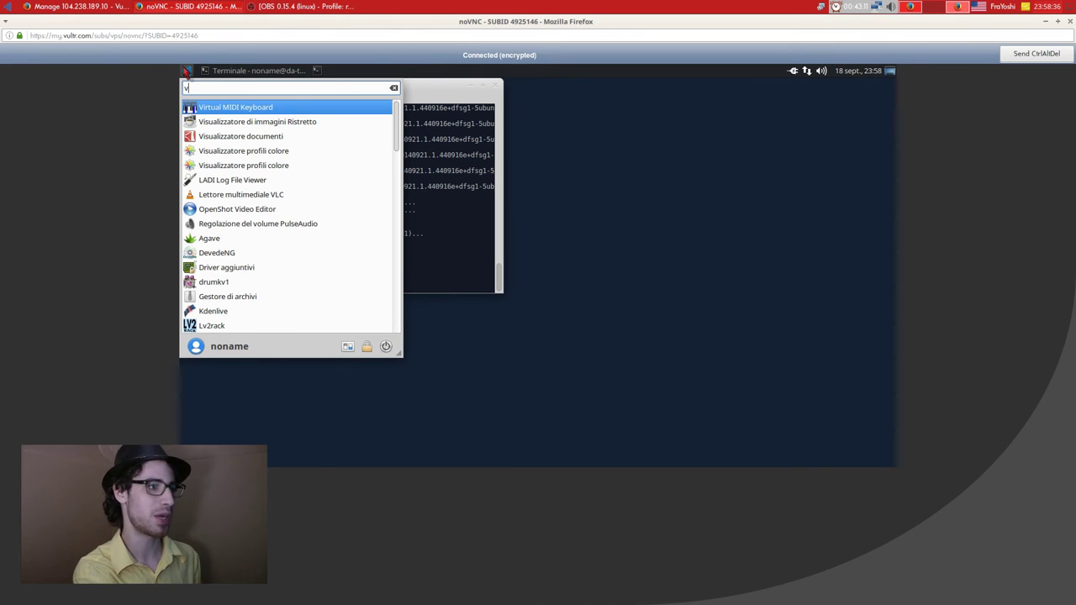
{"action": "key", "text": "BackSpace"}
{"action": "type", "text": "vlc"}
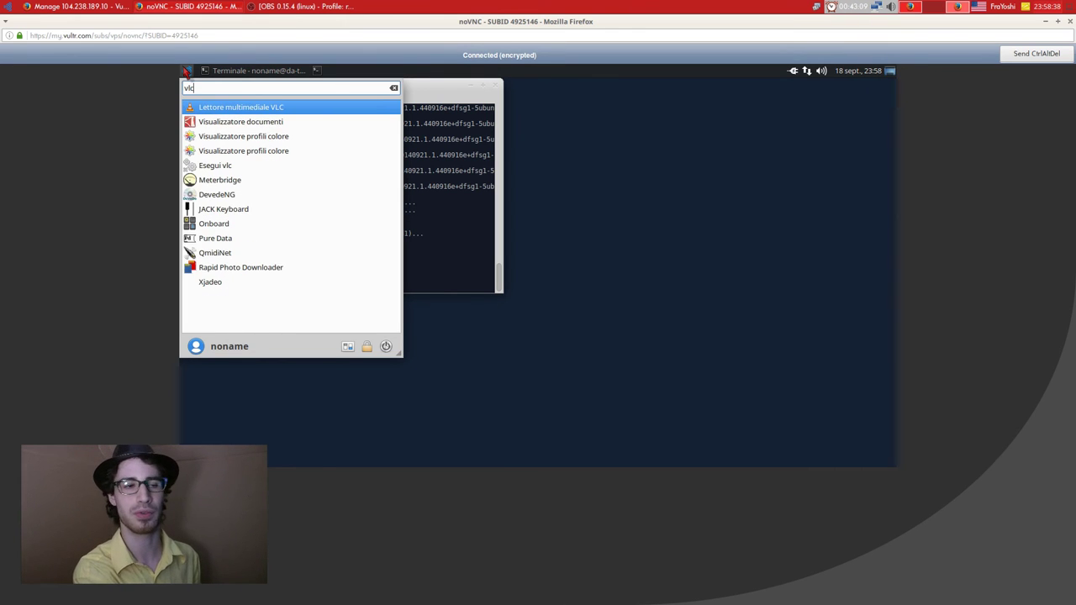
{"action": "key", "text": "Return"}
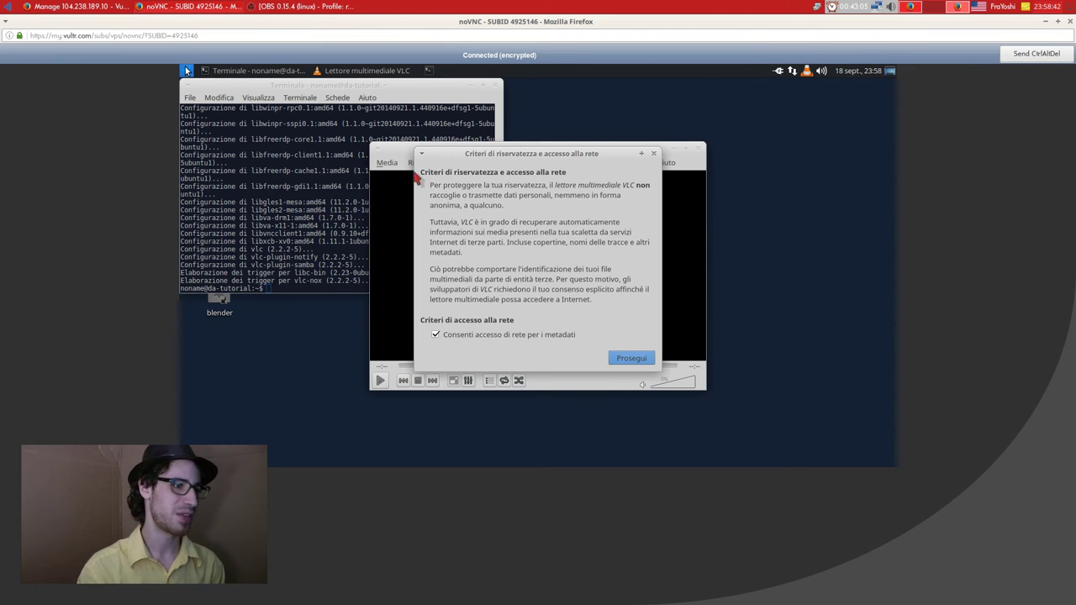
{"action": "key", "text": "Return"}
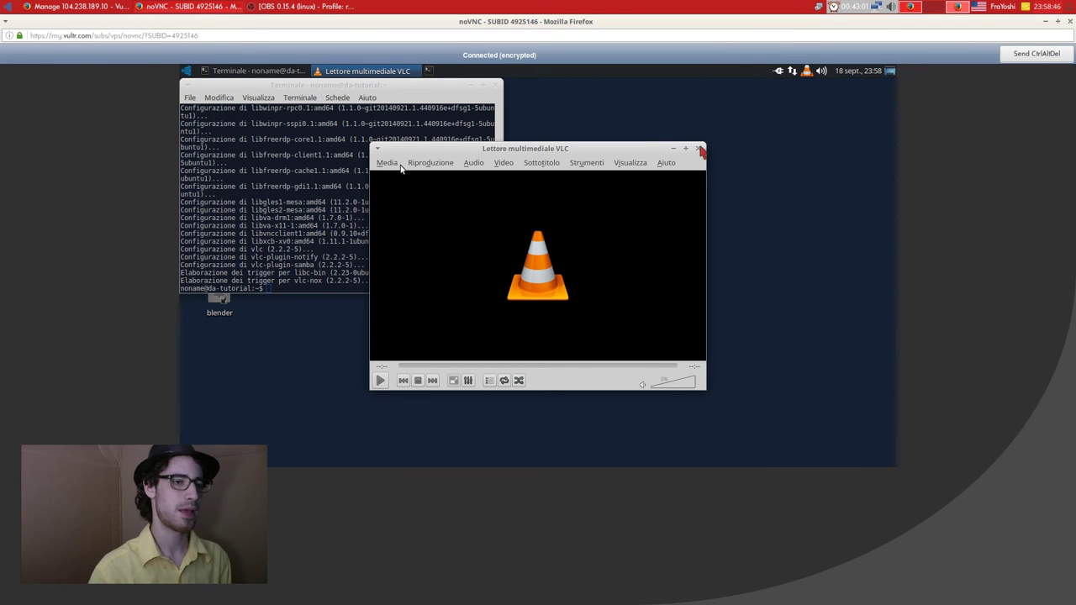
Browse VLC's Media and Riproduzione menus, close it, and click Stop on the Vultr server page.
{"action": "left_click", "coordinate": [386, 162]}
{"action": "left_click", "coordinate": [699, 81]}
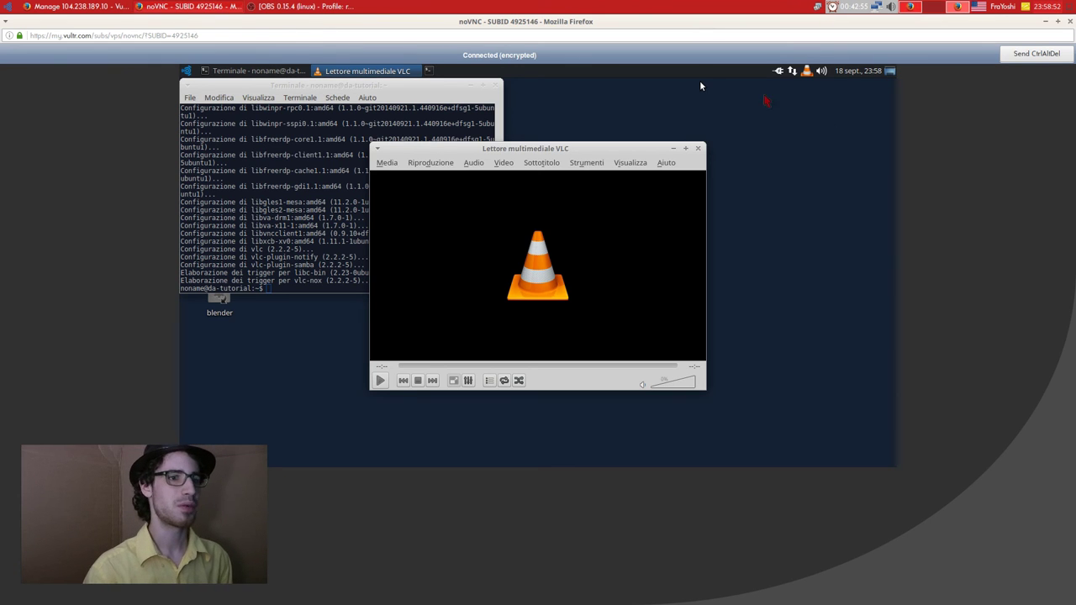
{"action": "left_click", "coordinate": [821, 113]}
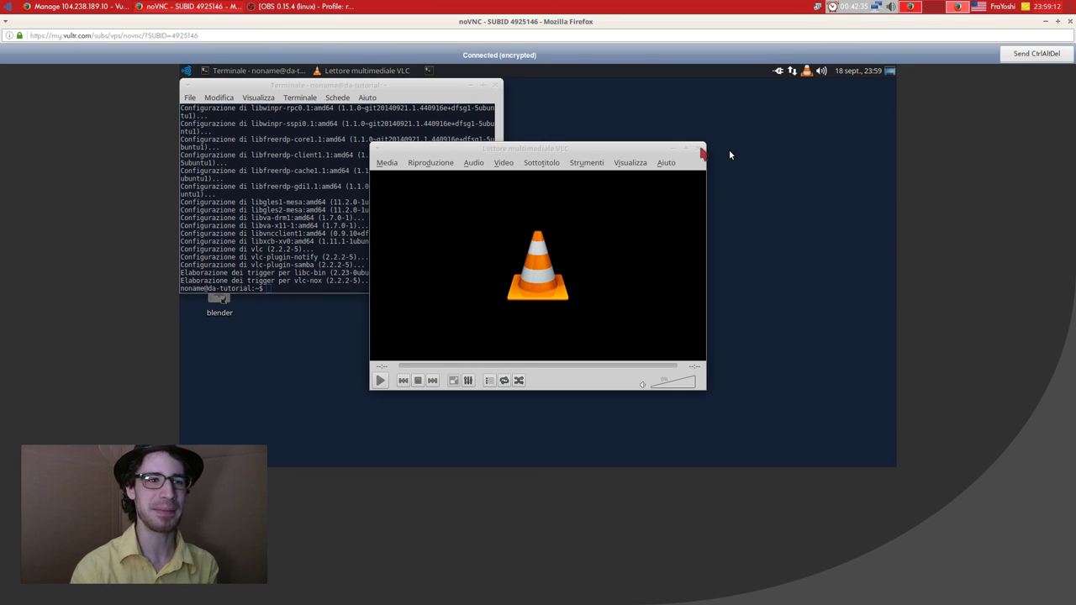
{"action": "left_click", "coordinate": [702, 152]}
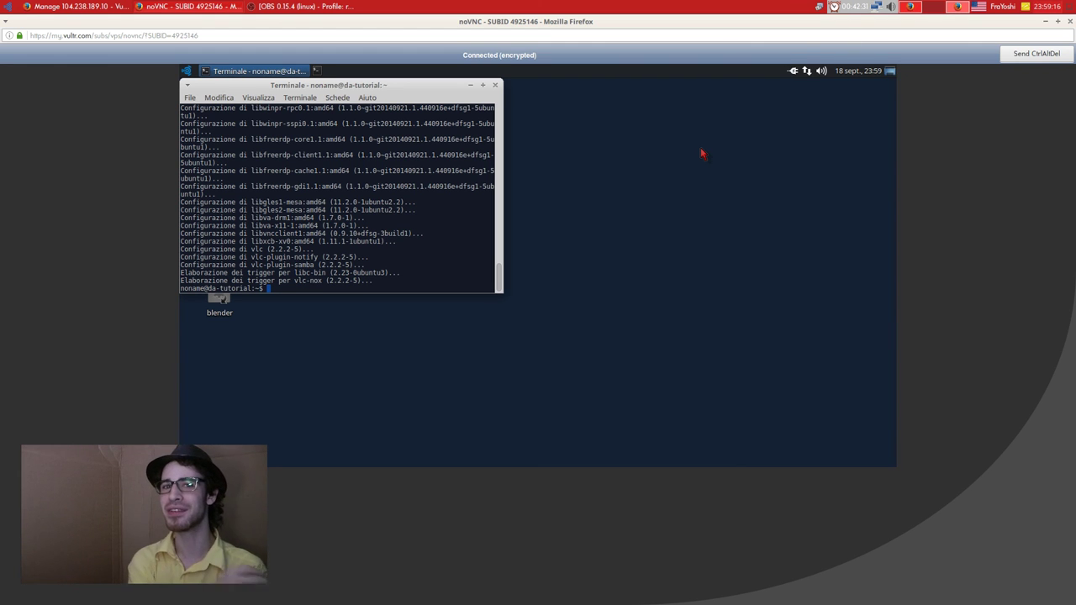
{"action": "key", "text": "alt+Tab"}
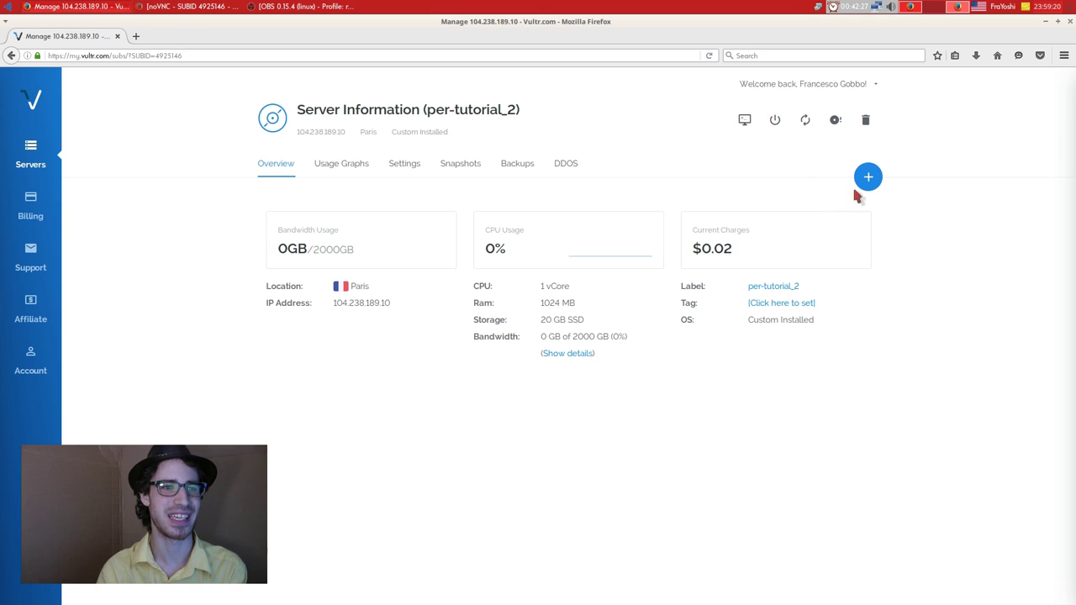
{"action": "left_click", "coordinate": [775, 119]}
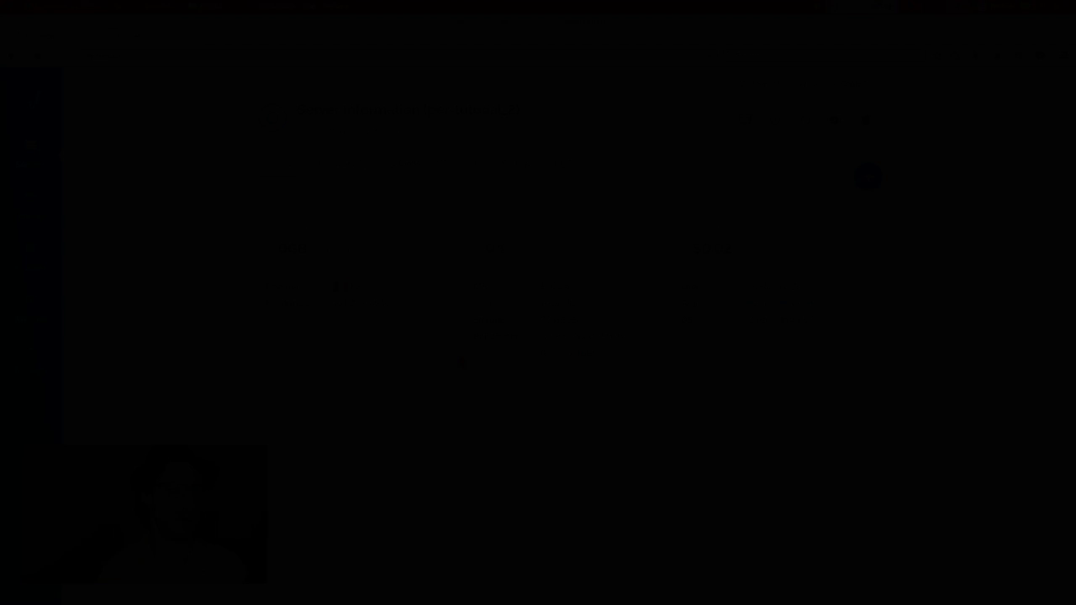